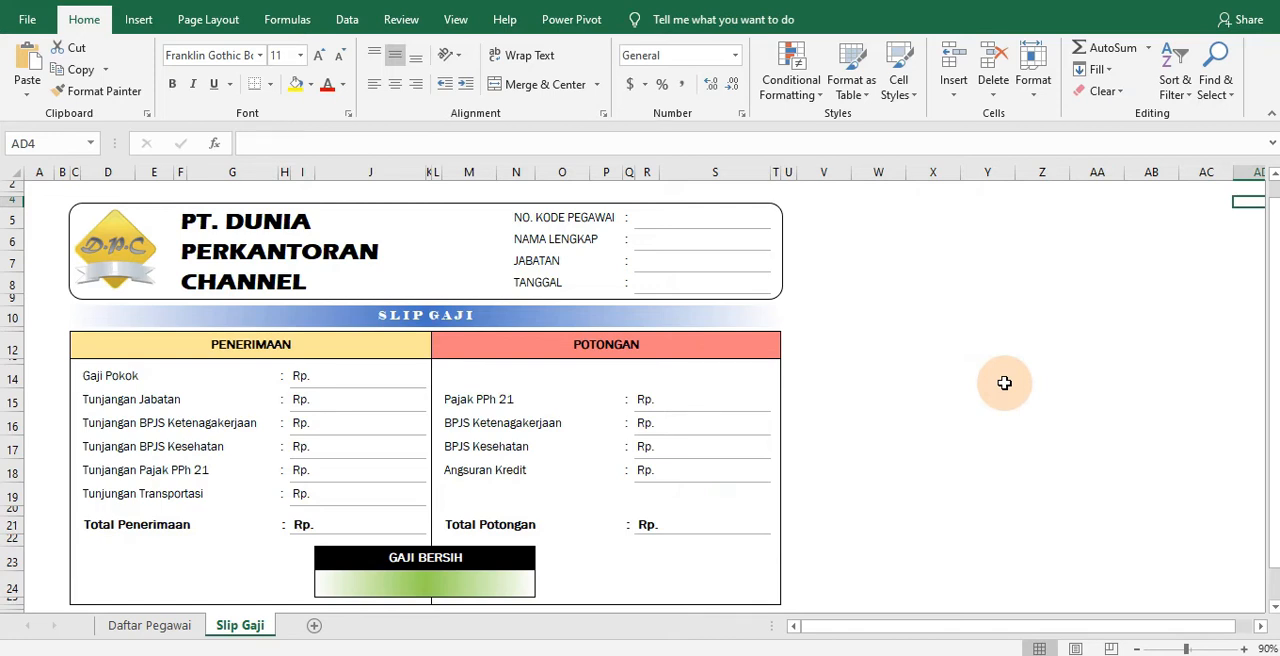
Review the Slip Gaji template, then the Daftar Pegawai employee table, its Keterangan calculation rules and the JABATAN/GAJI POKOK reference table
left_click(182, 625)
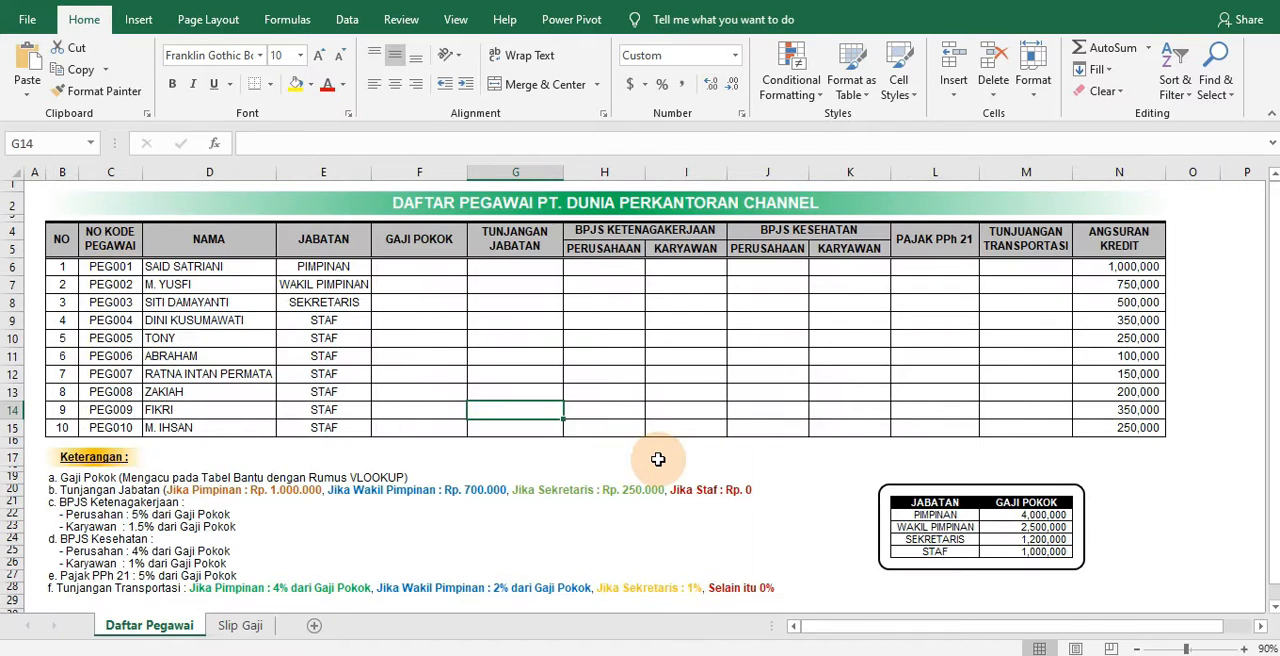
left_click(222, 632)
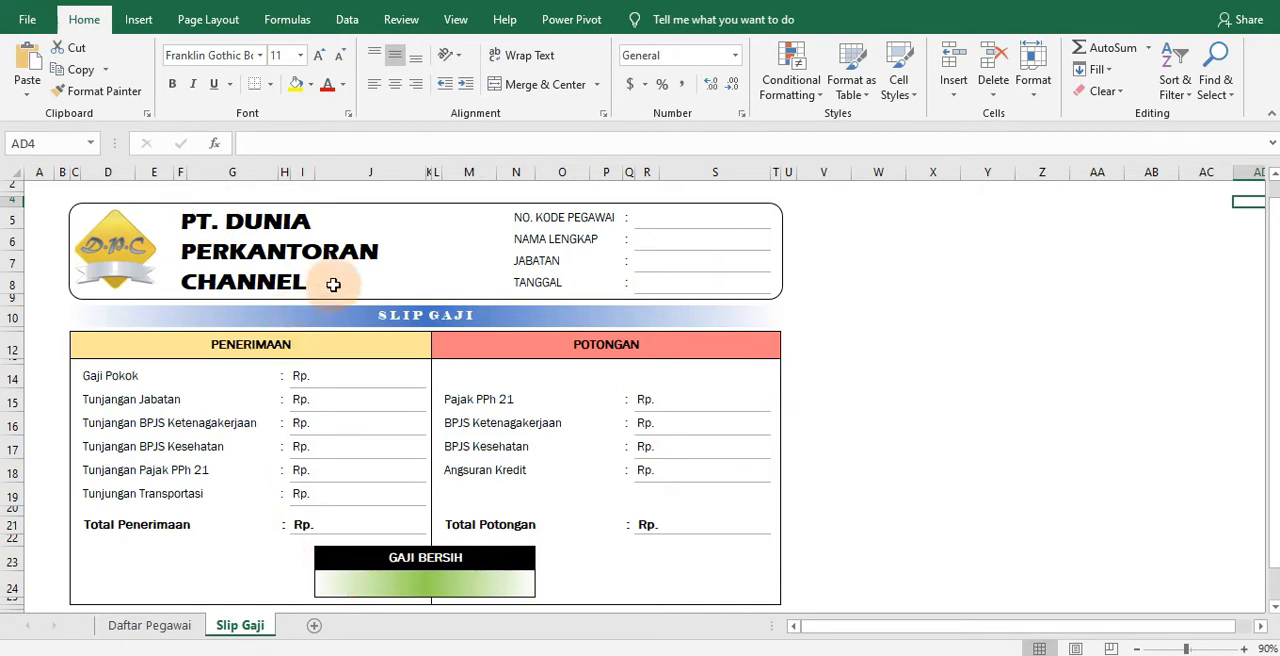
left_click(160, 626)
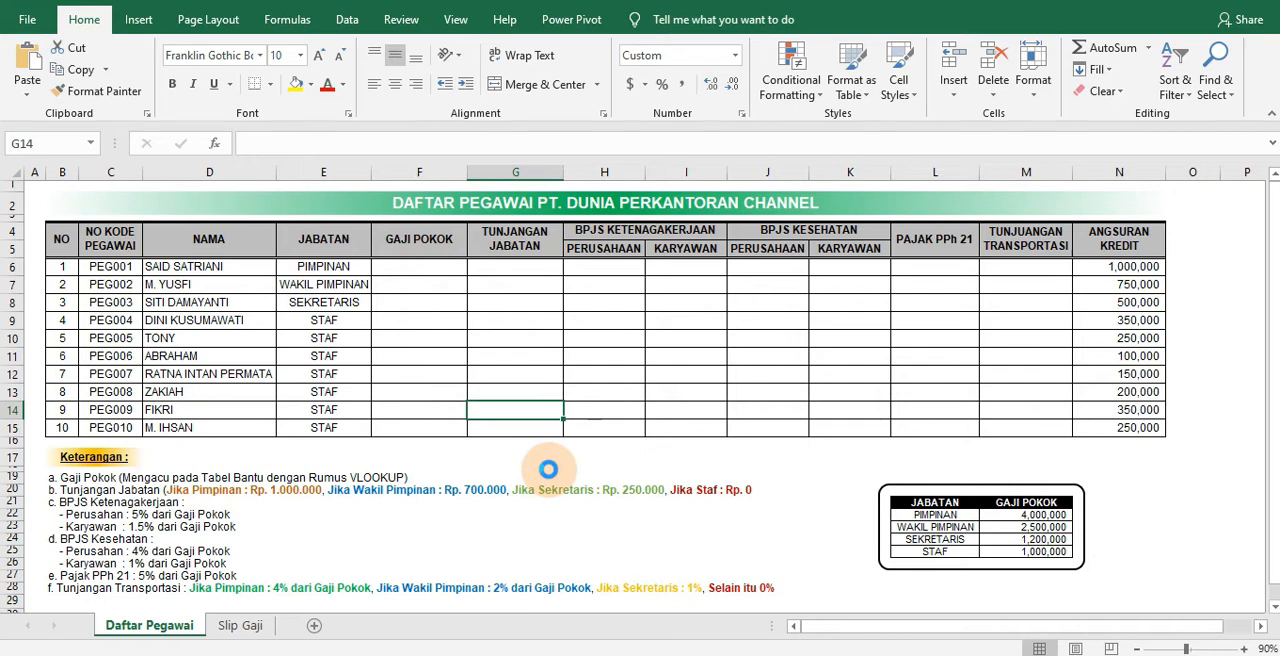
scroll(548, 469, "up", 2)
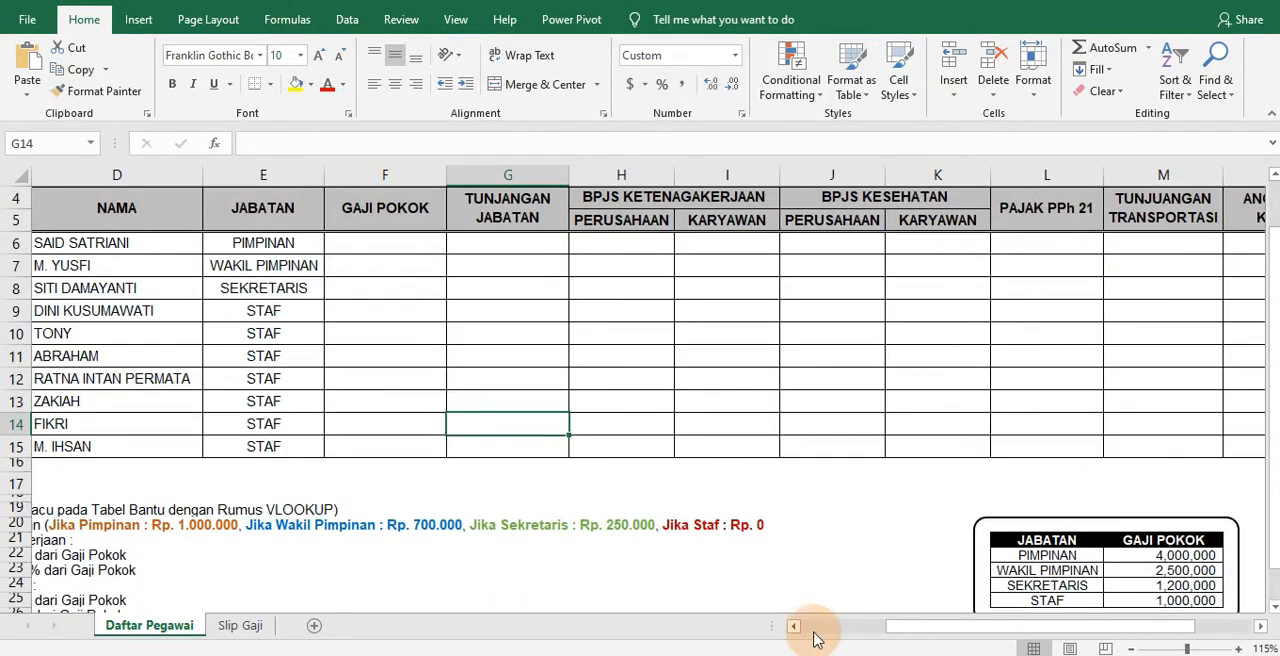
left_click_drag(923, 628, 780, 630)
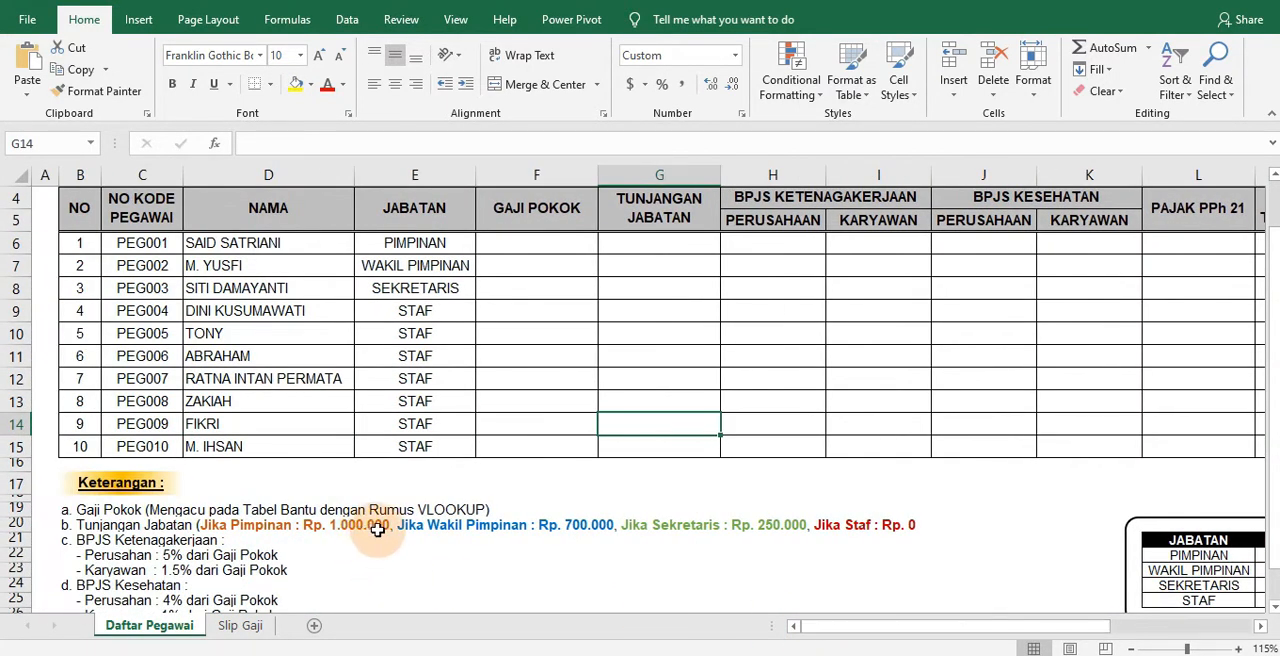
left_click_drag(927, 627, 920, 528)
scroll(951, 528, "down", 1)
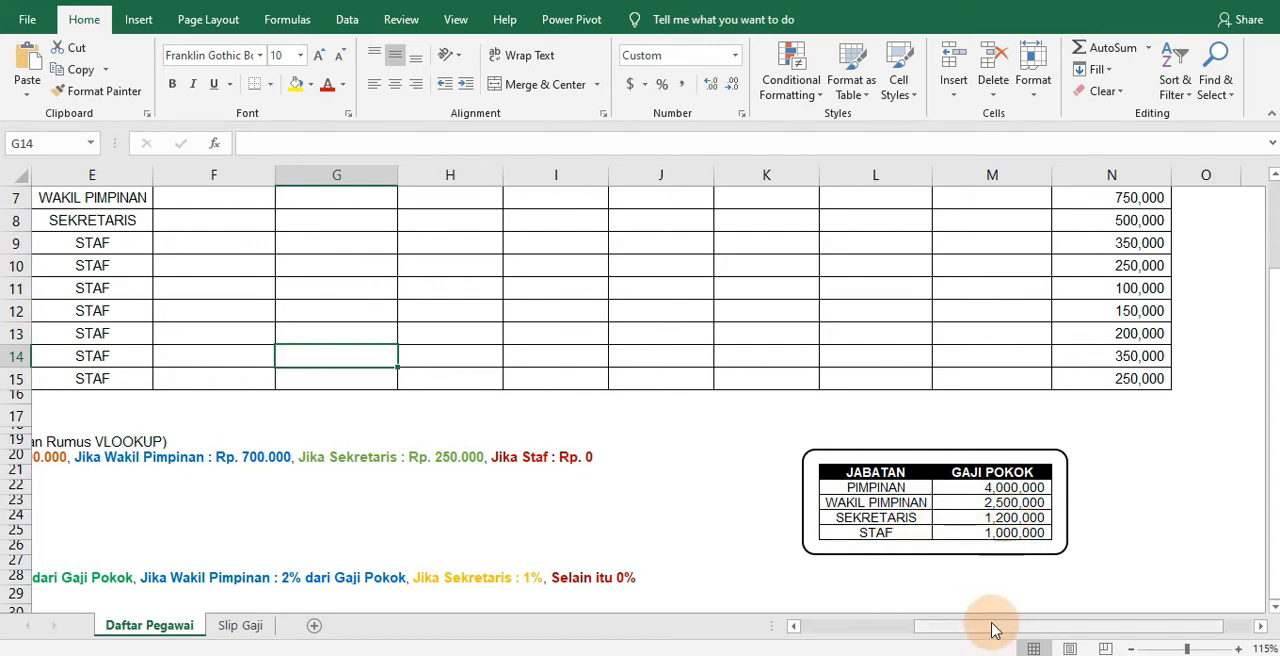
left_click_drag(993, 630, 930, 626)
scroll(603, 517, "up", 2)
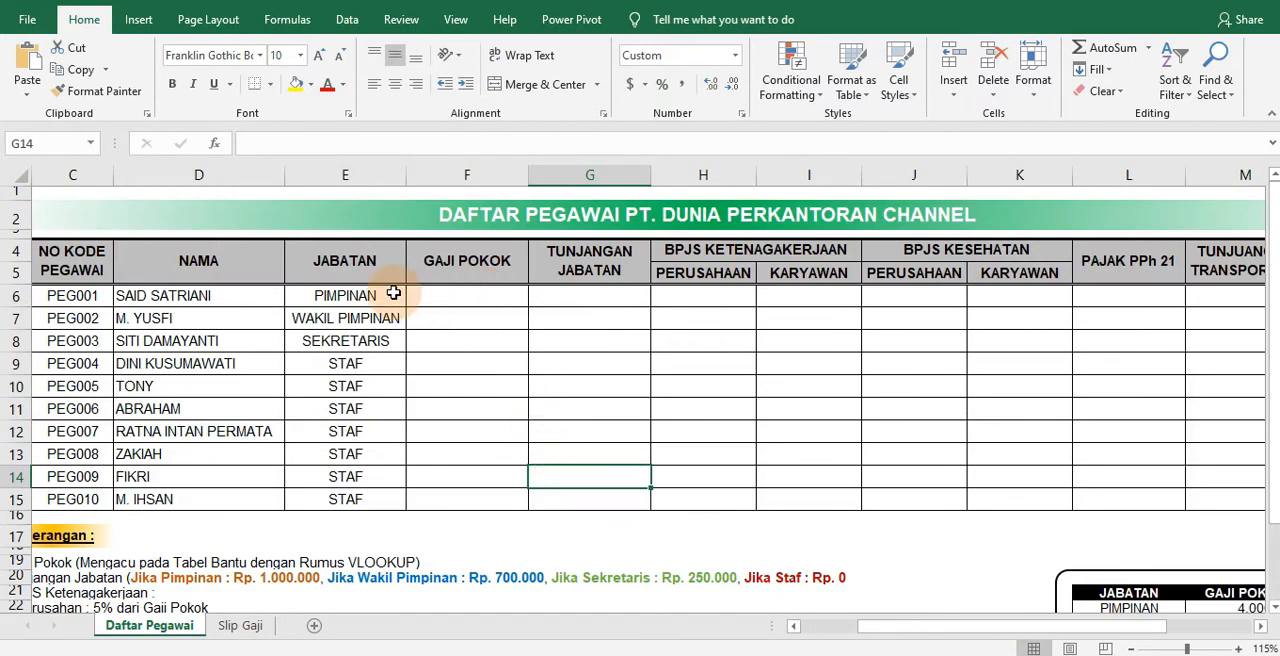
Start a VLOOKUP formula in the first GAJI POKOK cell, F6, using the employee's position in E6 as the lookup value
left_click(473, 297)
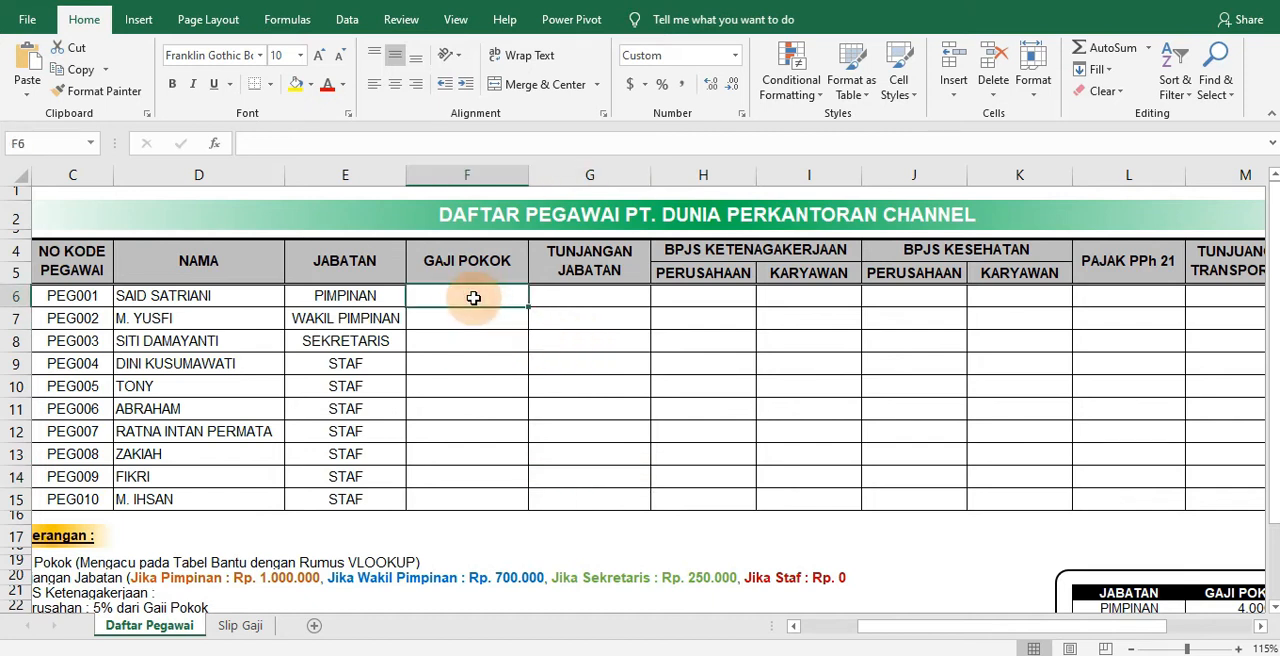
scroll(490, 310, "up", 2)
scroll(550, 344, "up", 1)
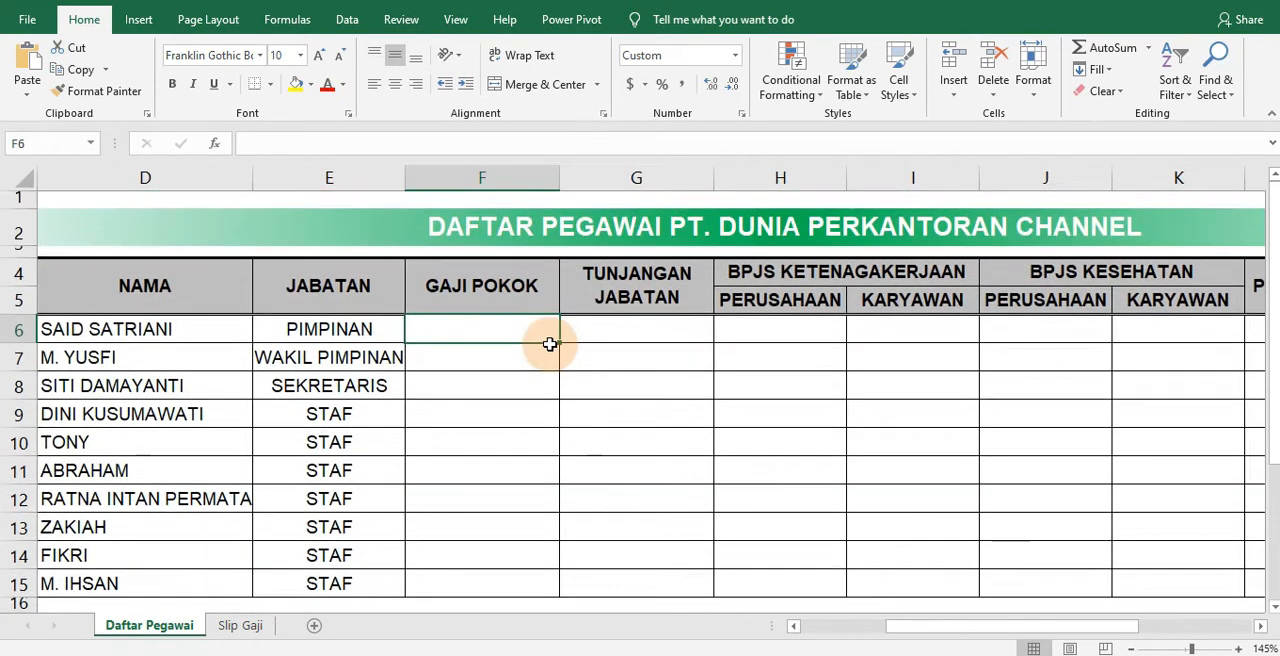
type("=")
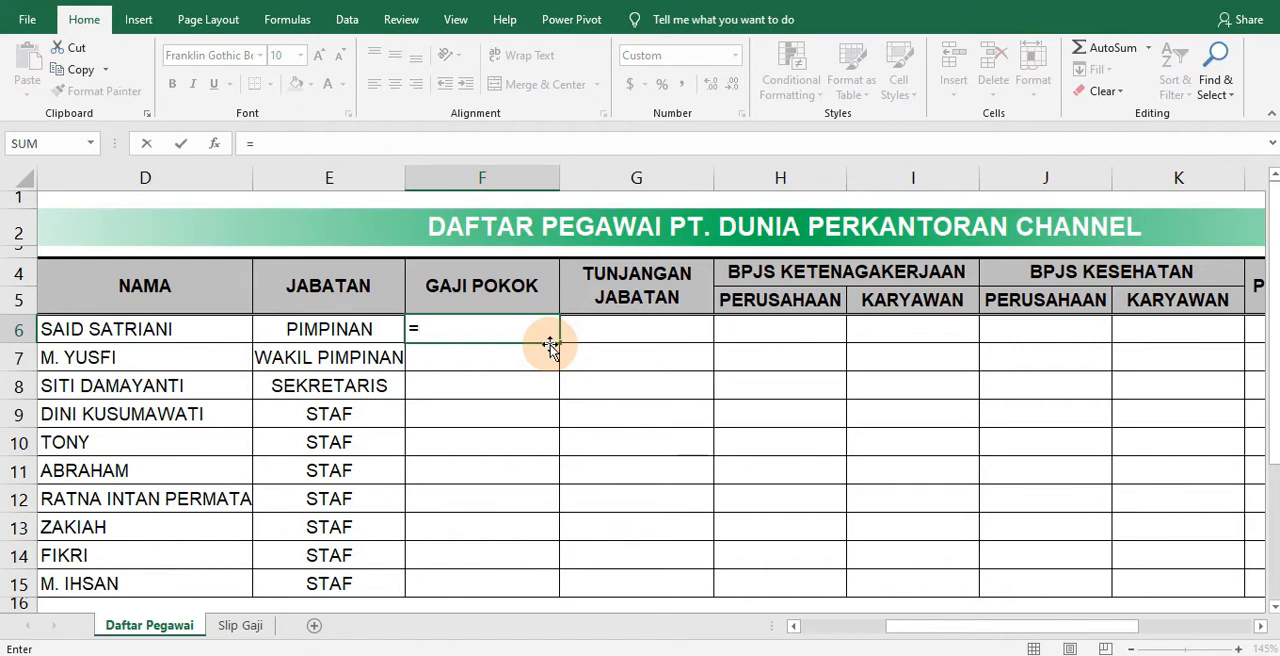
type("vlo")
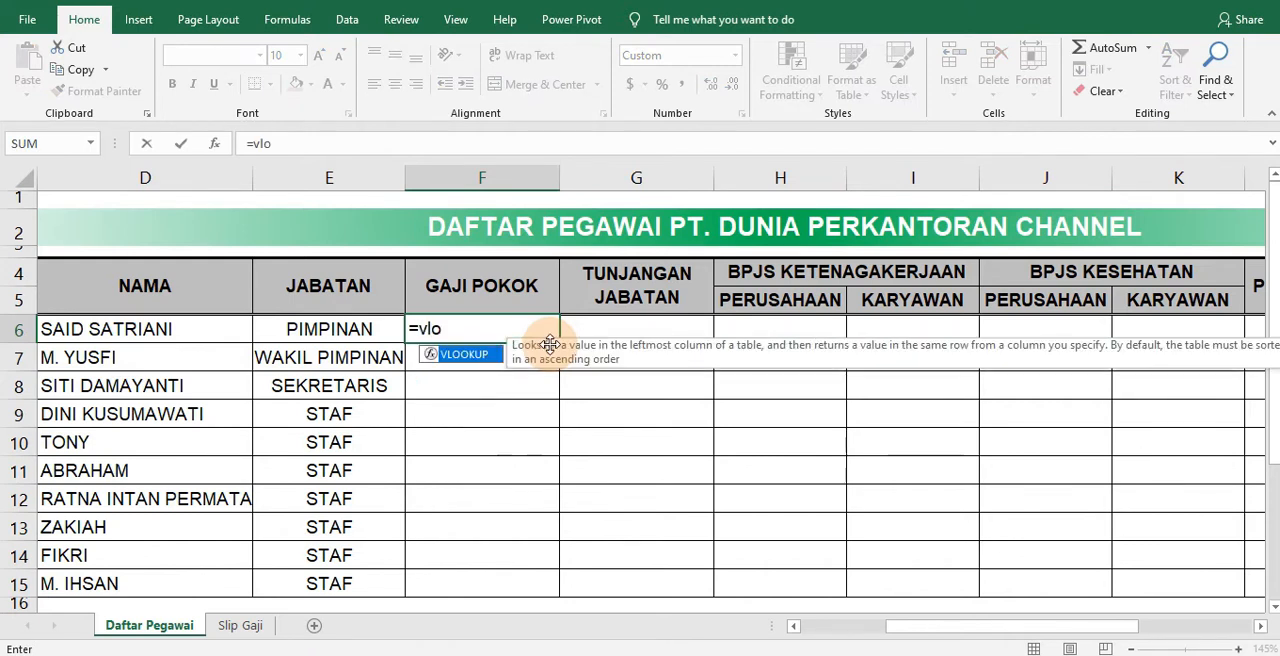
type("okup(")
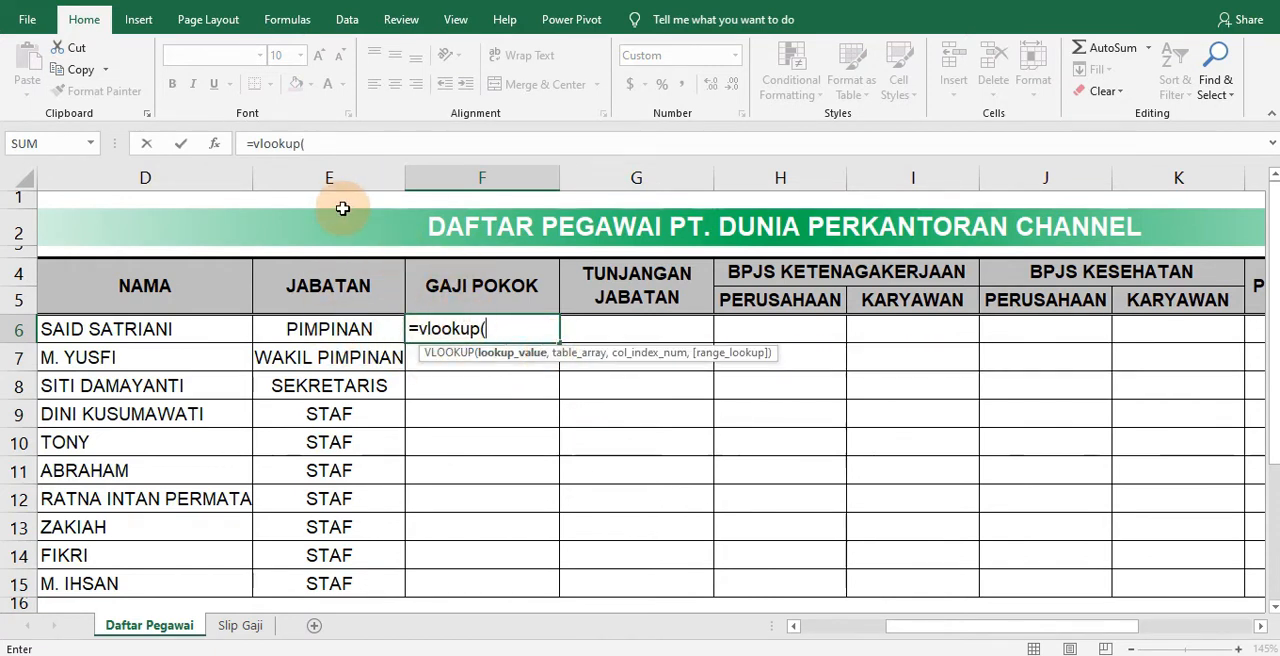
left_click(326, 329)
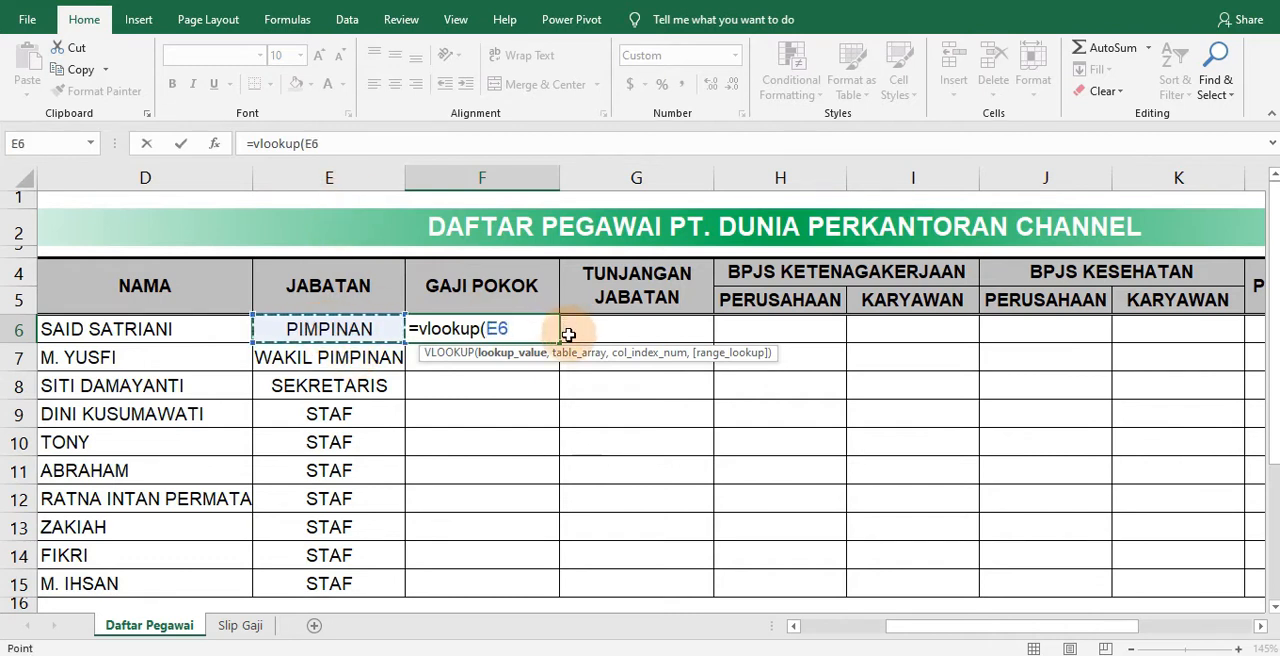
type(",")
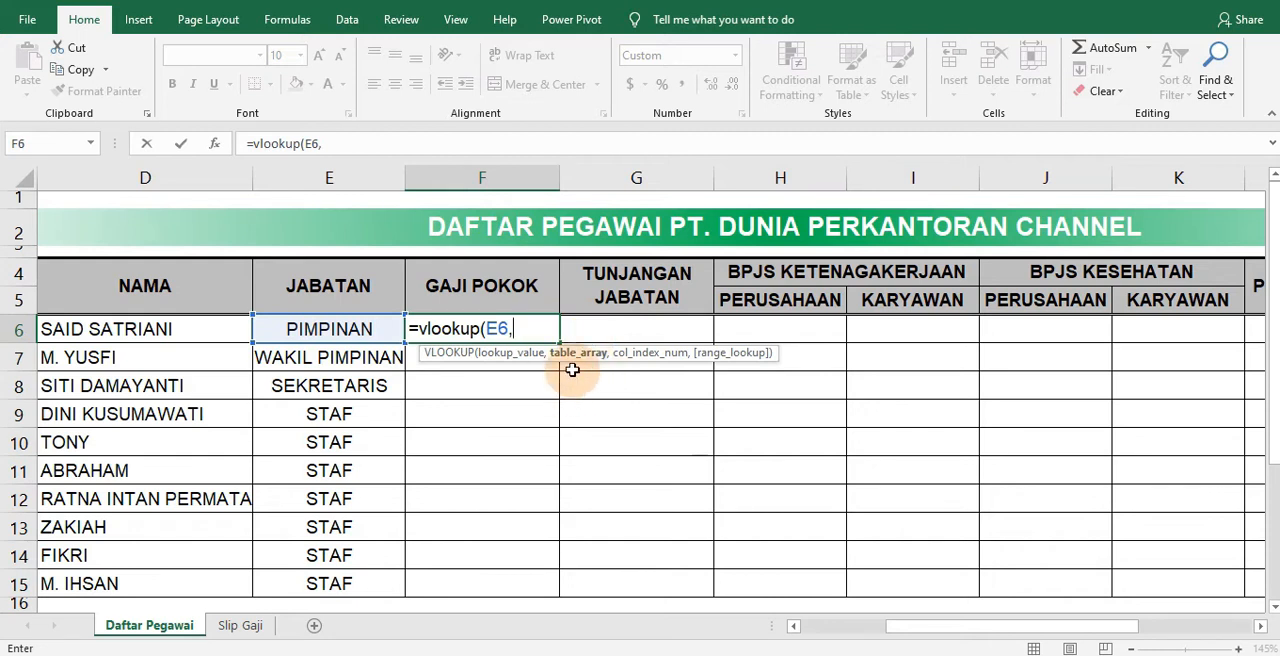
Complete the F6 VLOOKUP with the reference range L22:M25, column index 2 and FALSE for an exact match
left_click_drag(943, 632, 1034, 633)
scroll(1074, 513, "down", 3)
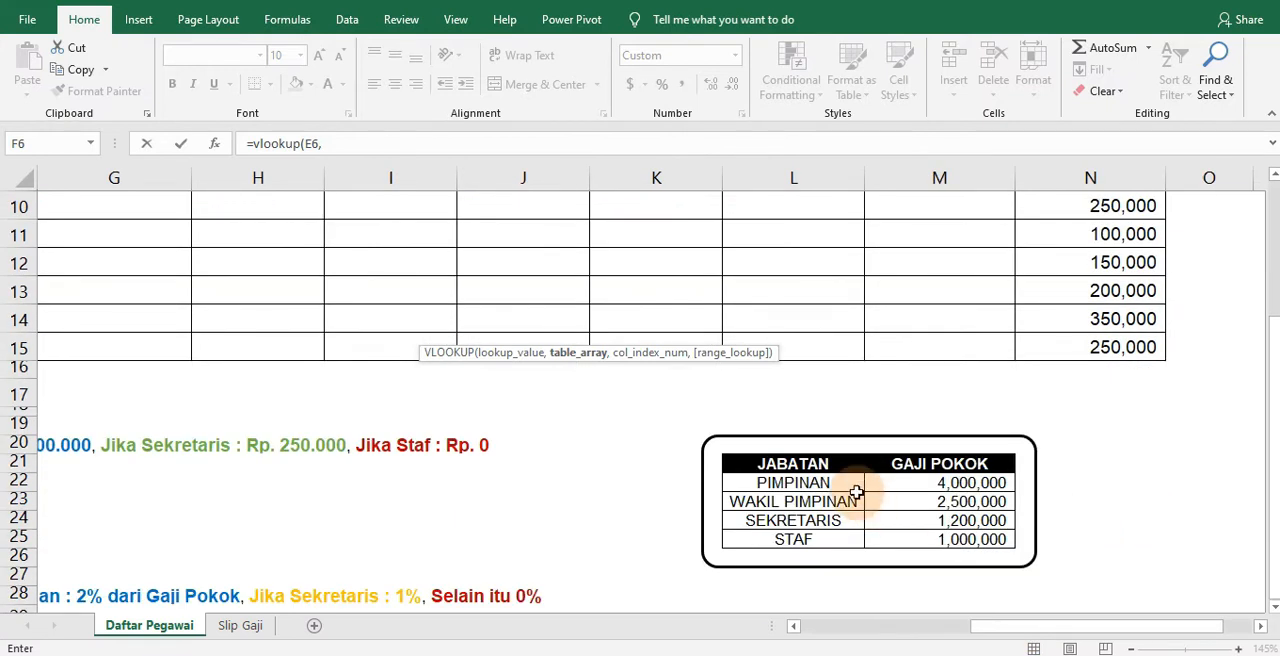
left_click_drag(778, 484, 928, 541)
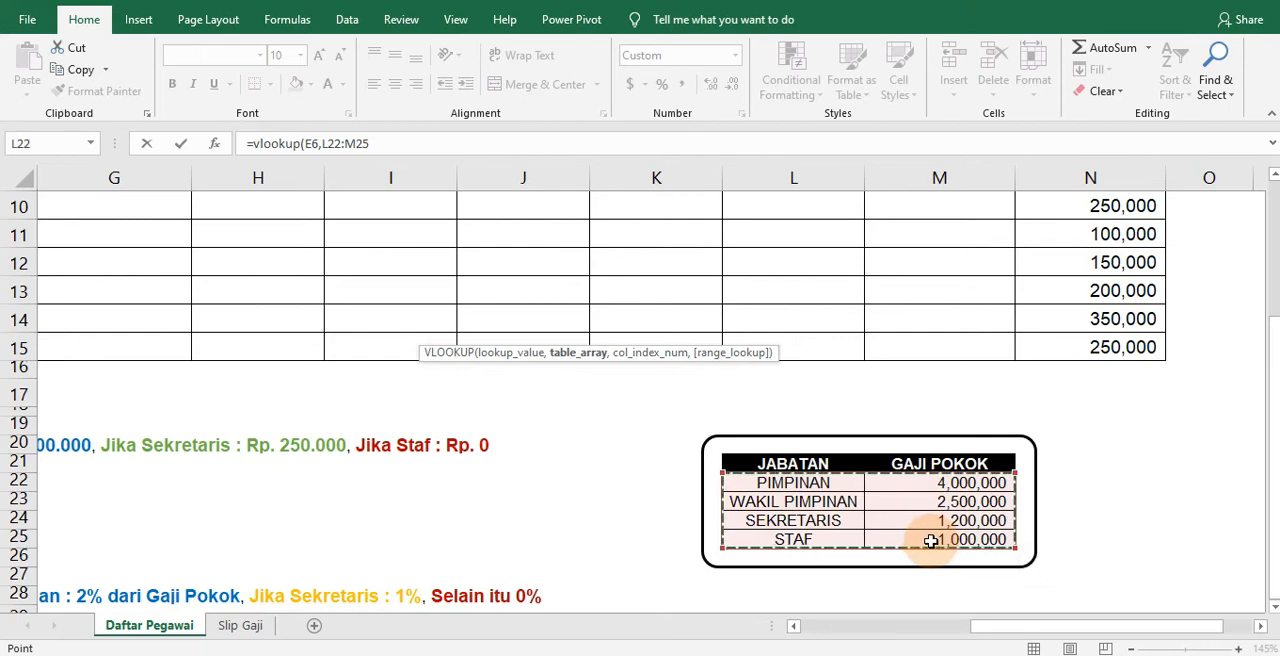
left_click(394, 145)
type(",2")
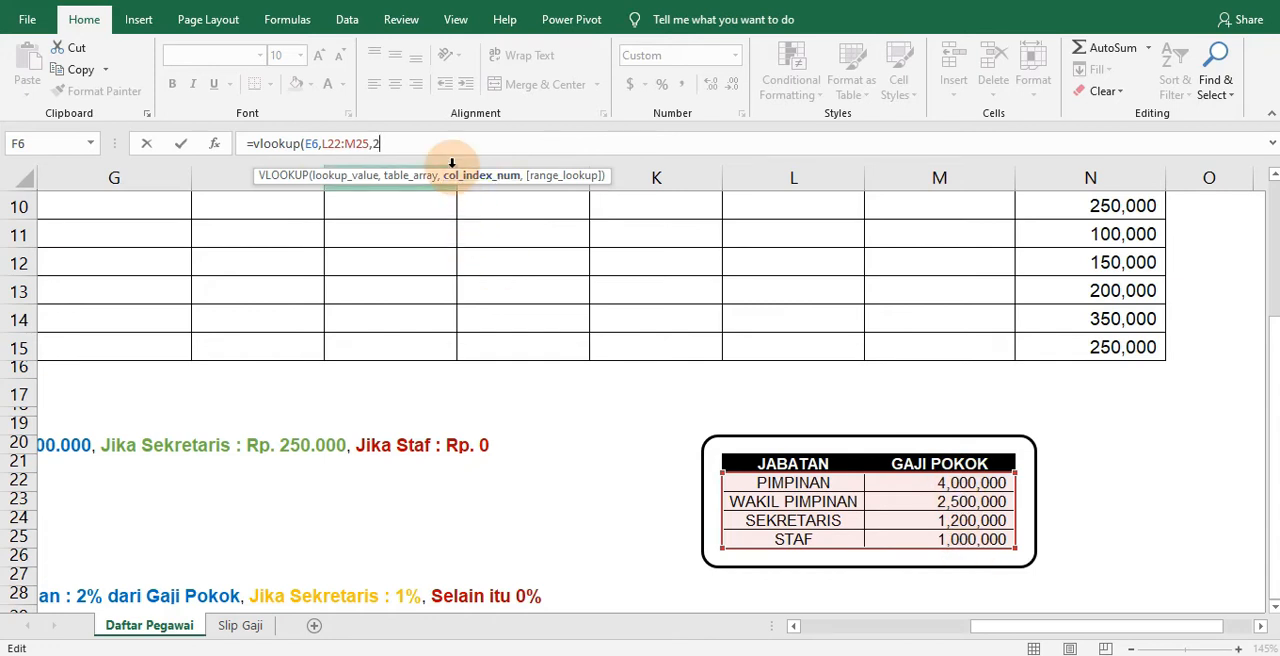
type(",fal ")
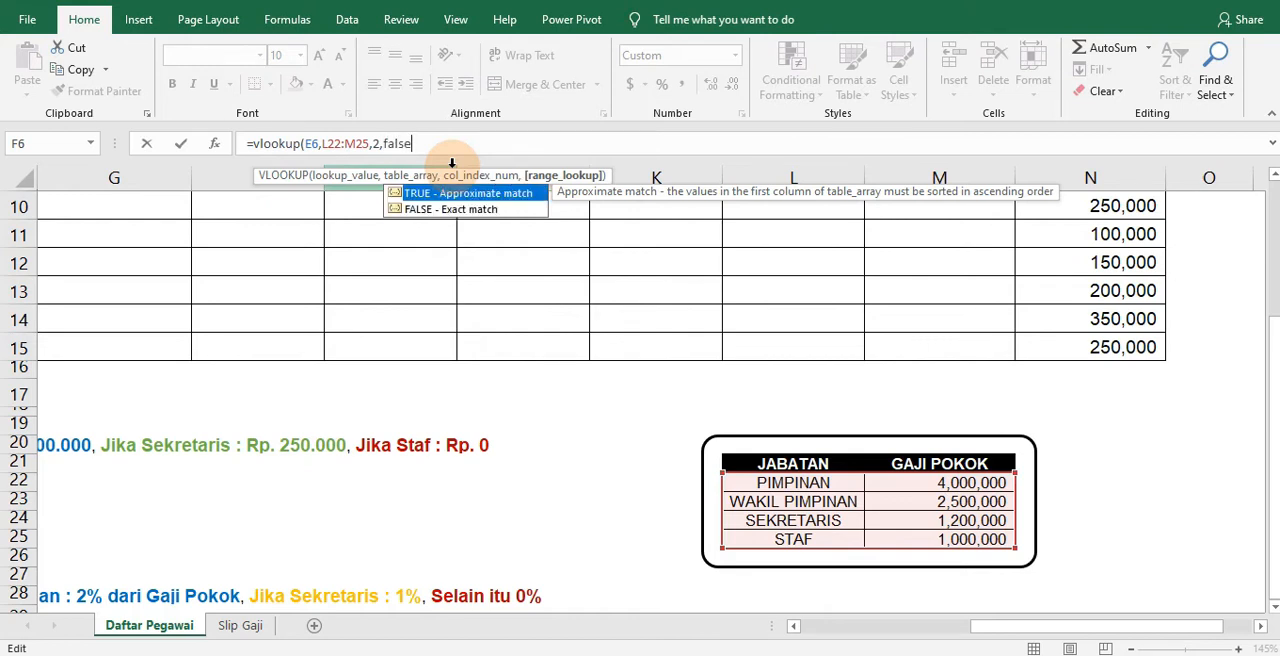
type("e")
key("Return")
Compare the base salary in F6 with the JABATAN/GAJI POKOK reference table and look over the Keterangan notes
scroll(531, 443, "up", 3)
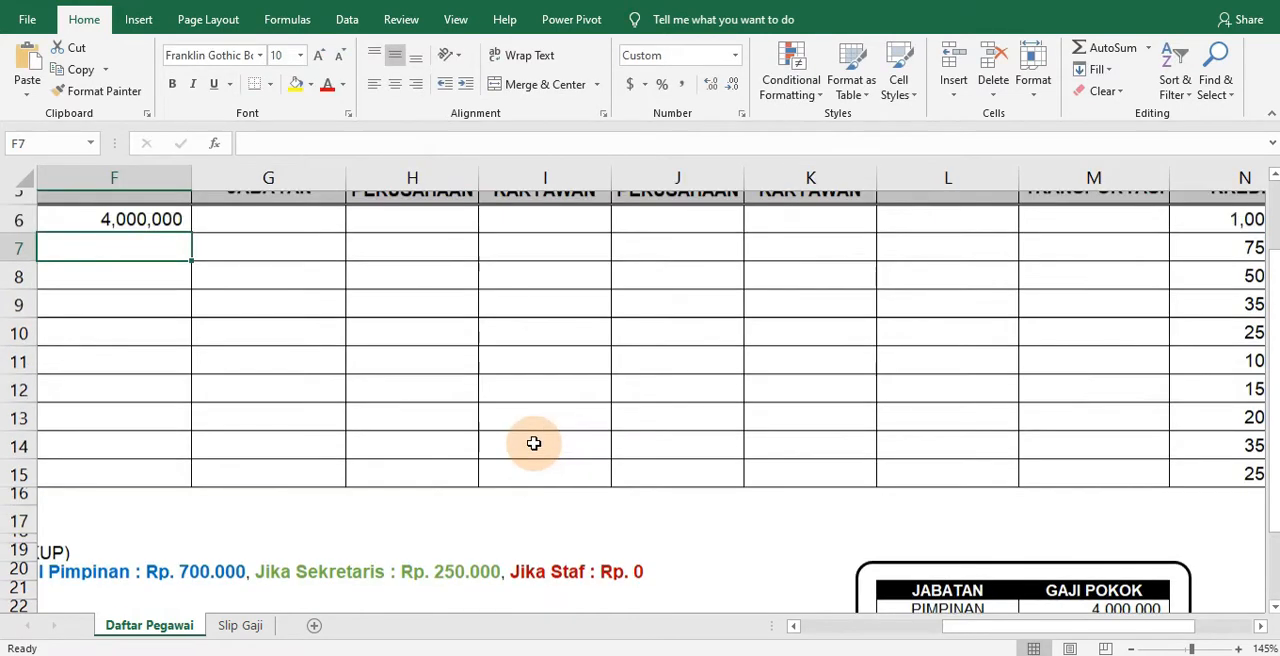
left_click_drag(955, 630, 880, 630)
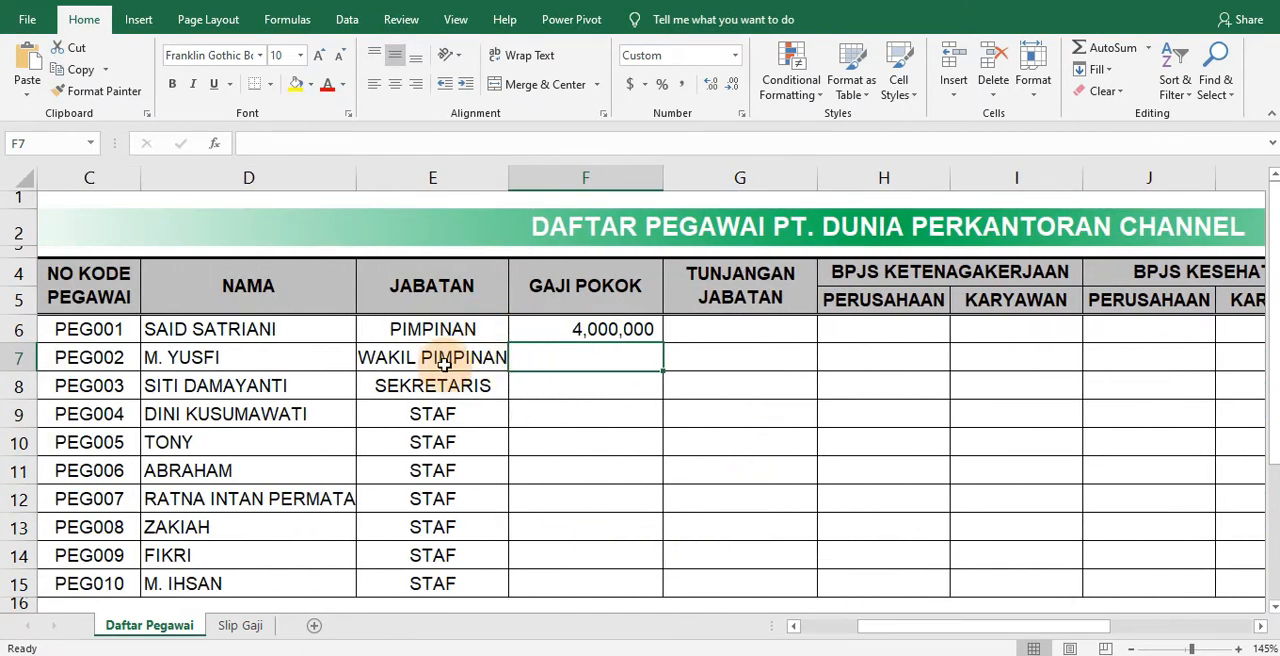
left_click_drag(983, 625, 1010, 626)
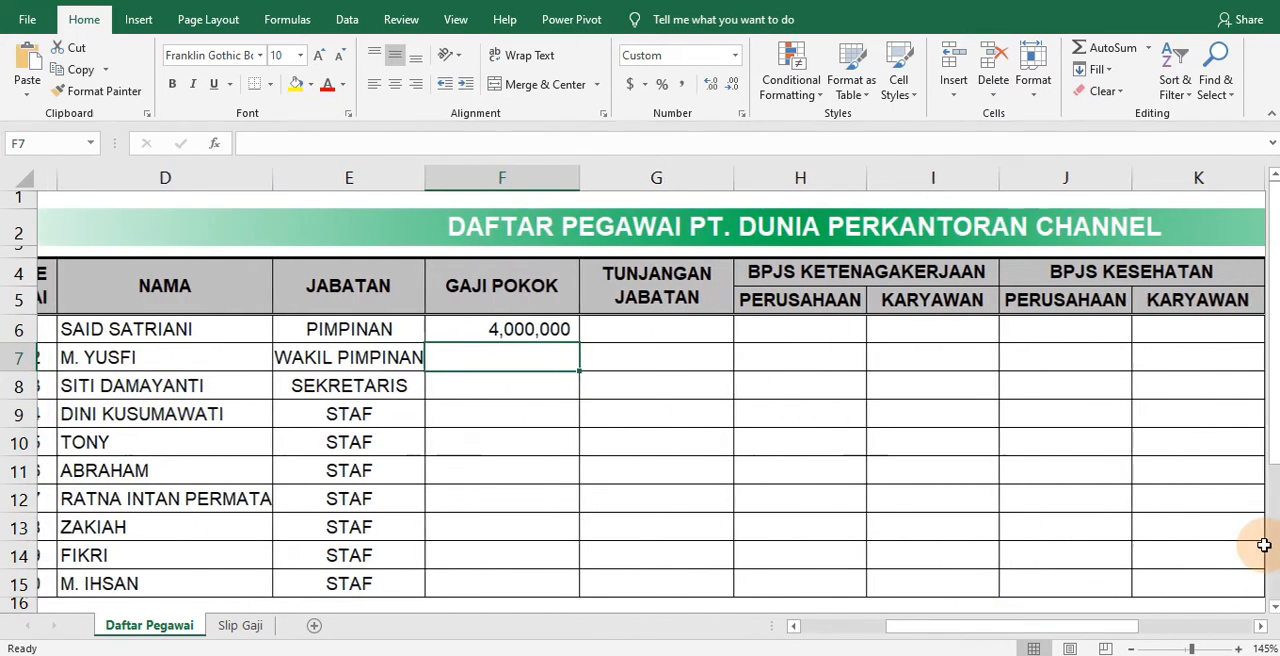
scroll(1220, 575, "down", 4)
left_click_drag(1090, 622, 1142, 609)
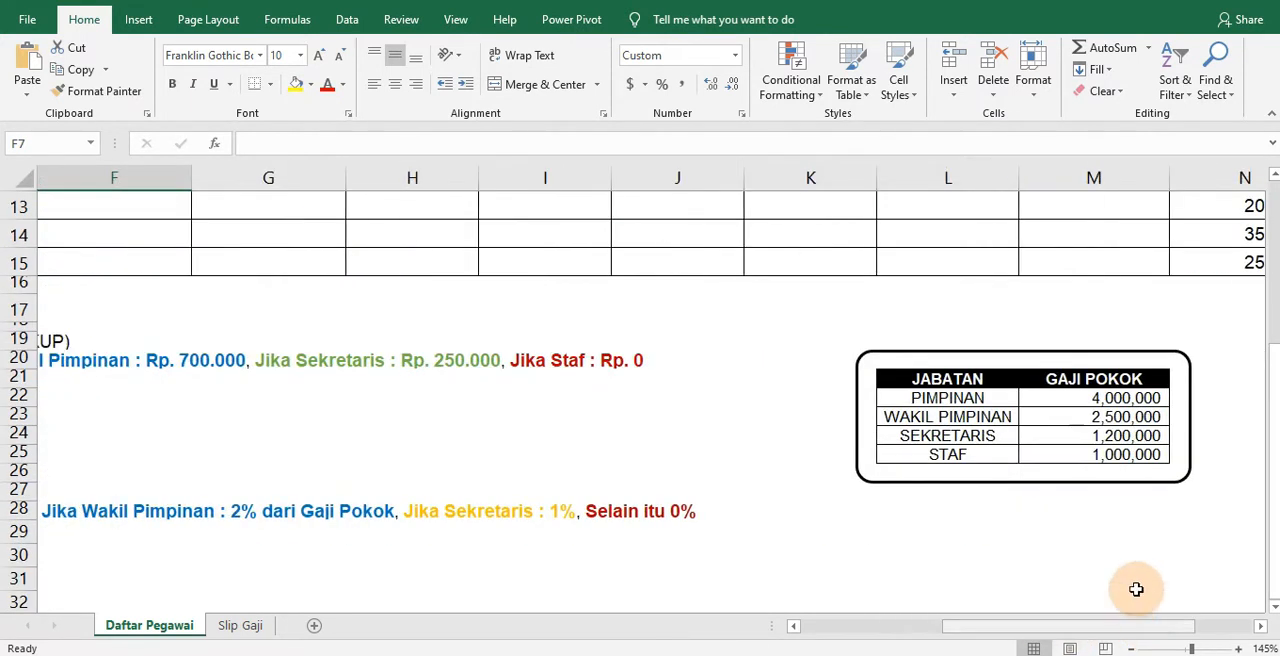
left_click_drag(1034, 632, 820, 620)
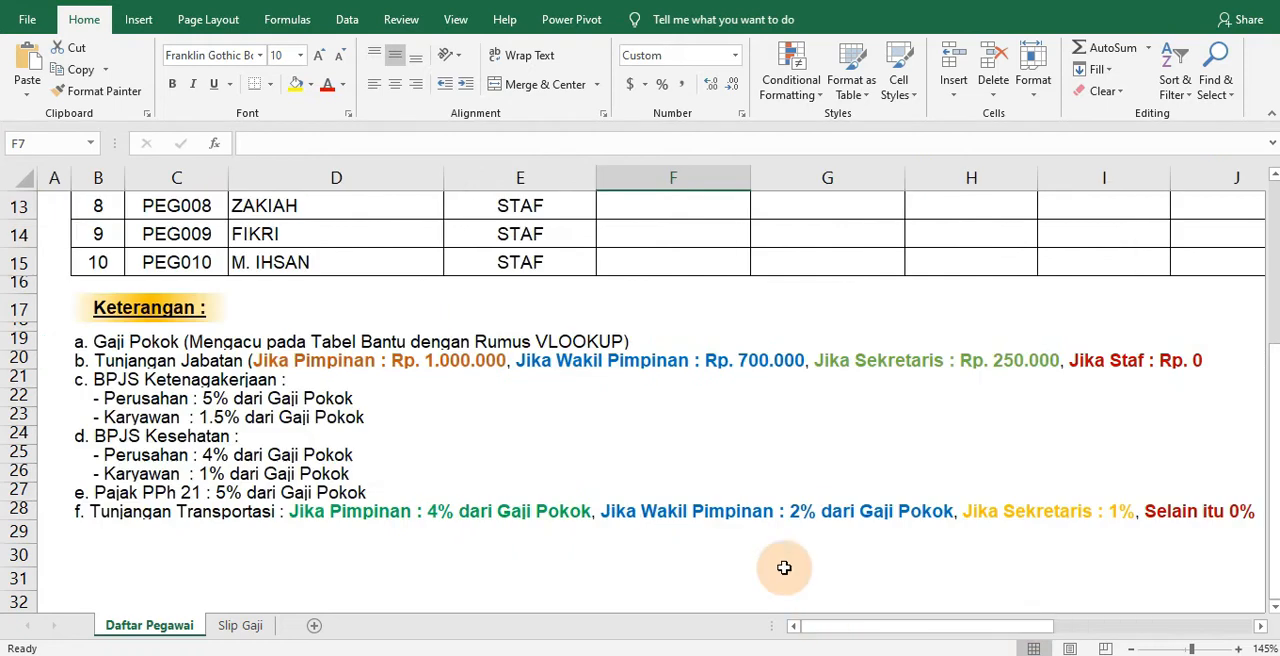
scroll(563, 400, "up", 4)
Make the lookup range in the F6 formula absolute as $L$22:$M$25
left_click(700, 329)
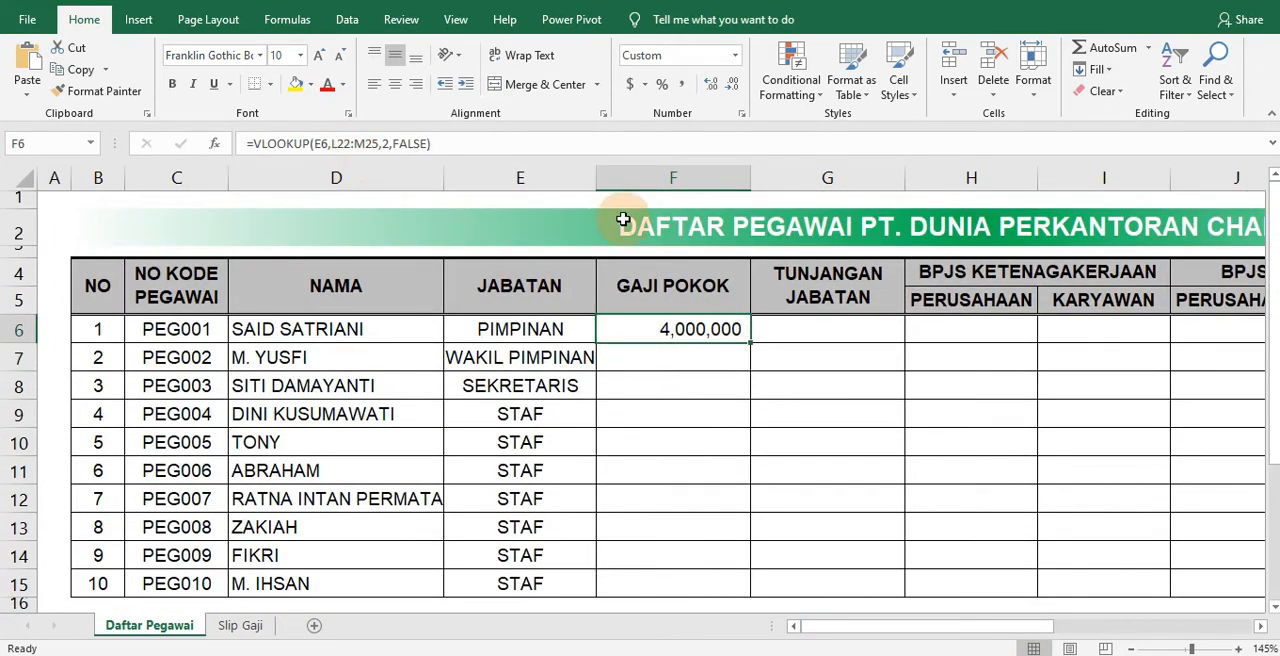
left_click(336, 145)
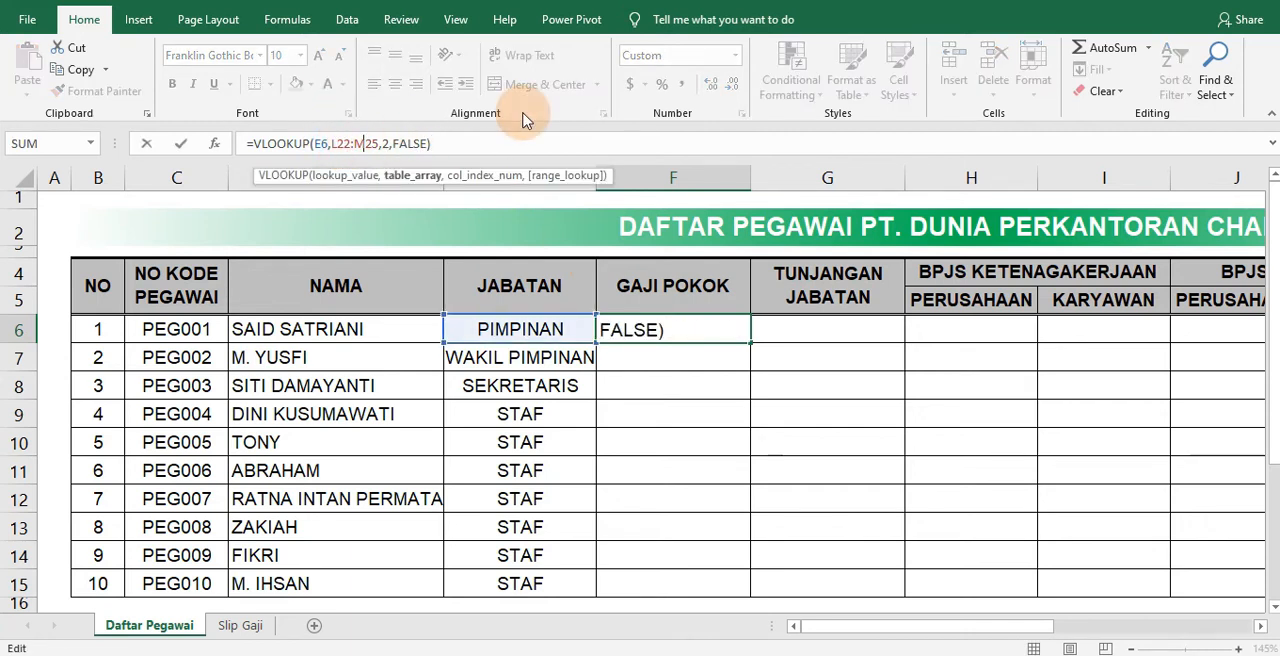
key("F4")
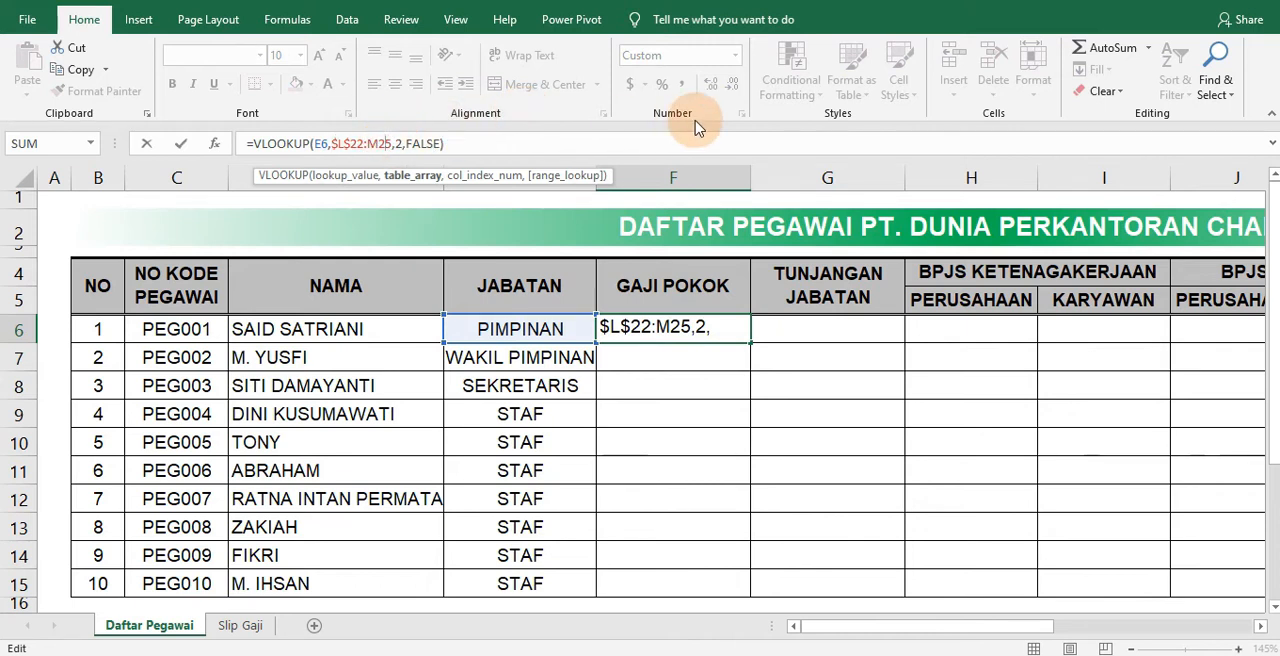
key("F4")
key("Return")
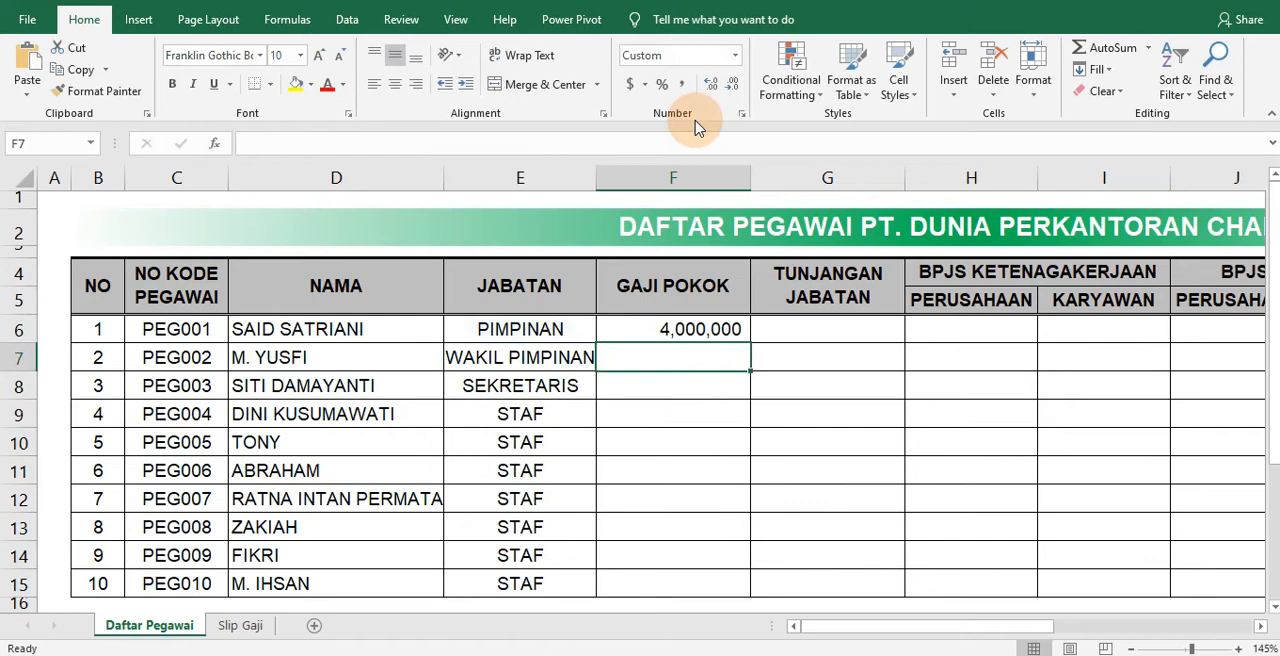
Copy the GAJI POKOK formula from F6 down to F15 for all the employees
left_click(698, 328)
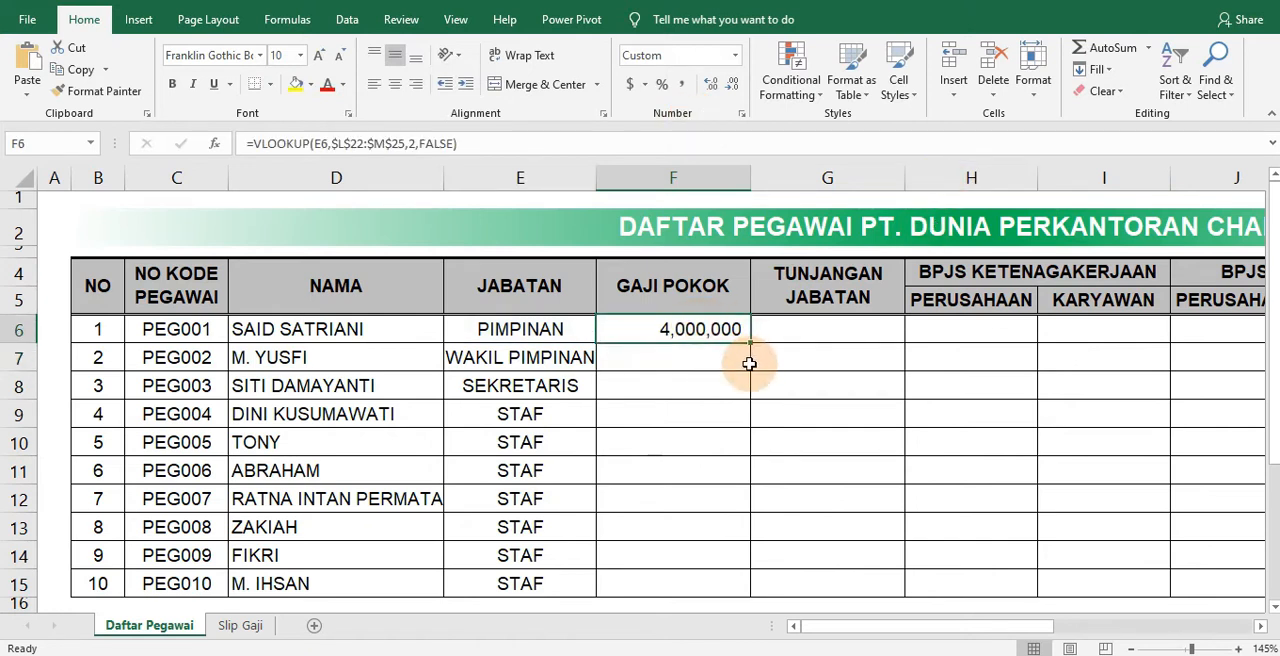
scroll(749, 363, "down", 1)
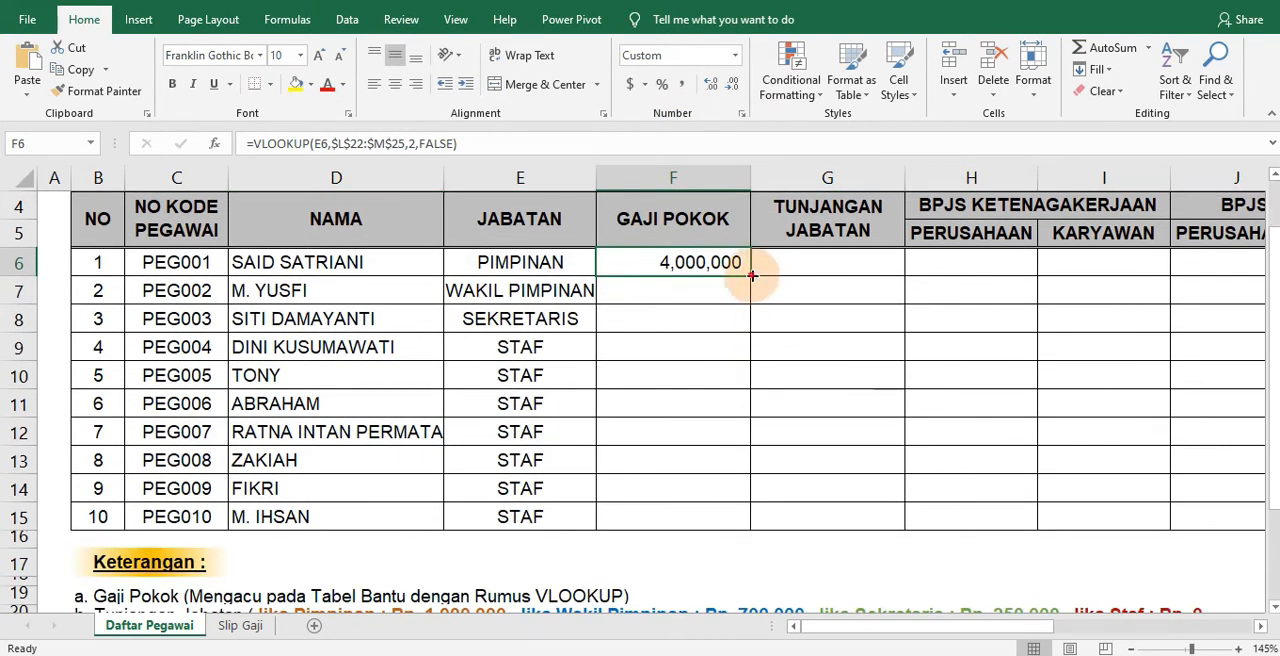
left_click_drag(752, 275, 700, 524)
left_click(801, 460)
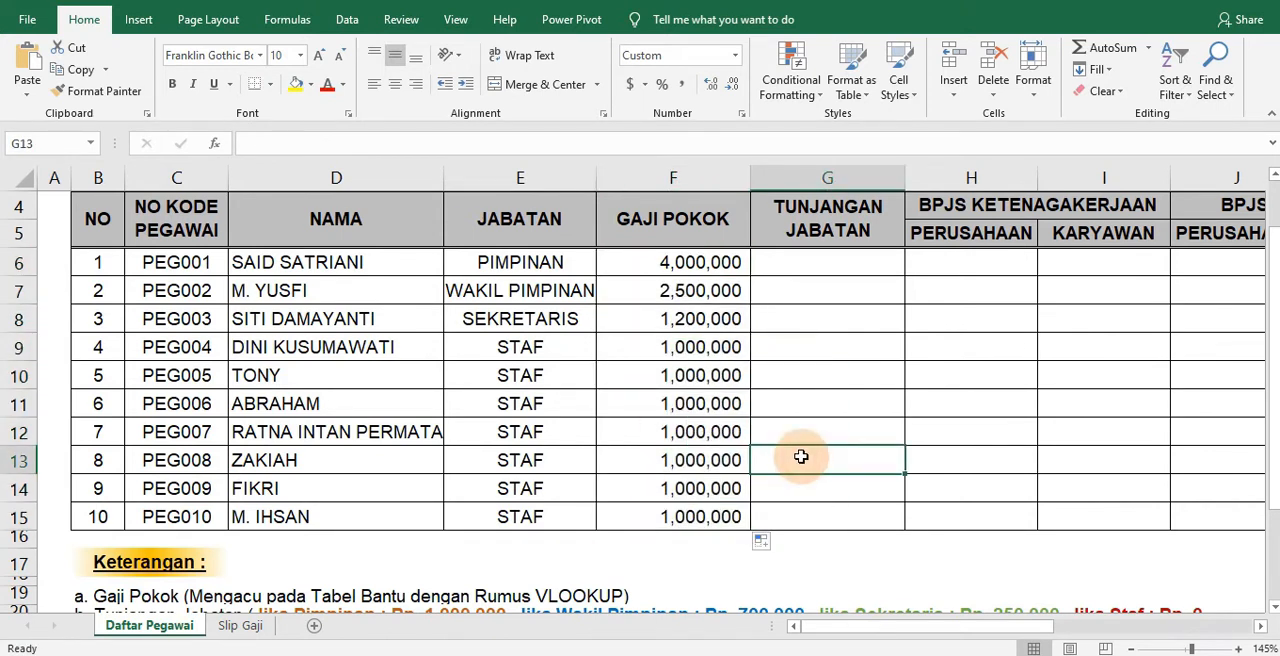
Select G6 under TUNJANGAN JABATAN and read the position allowance rules in the Keterangan notes
scroll(801, 457, "up", 1)
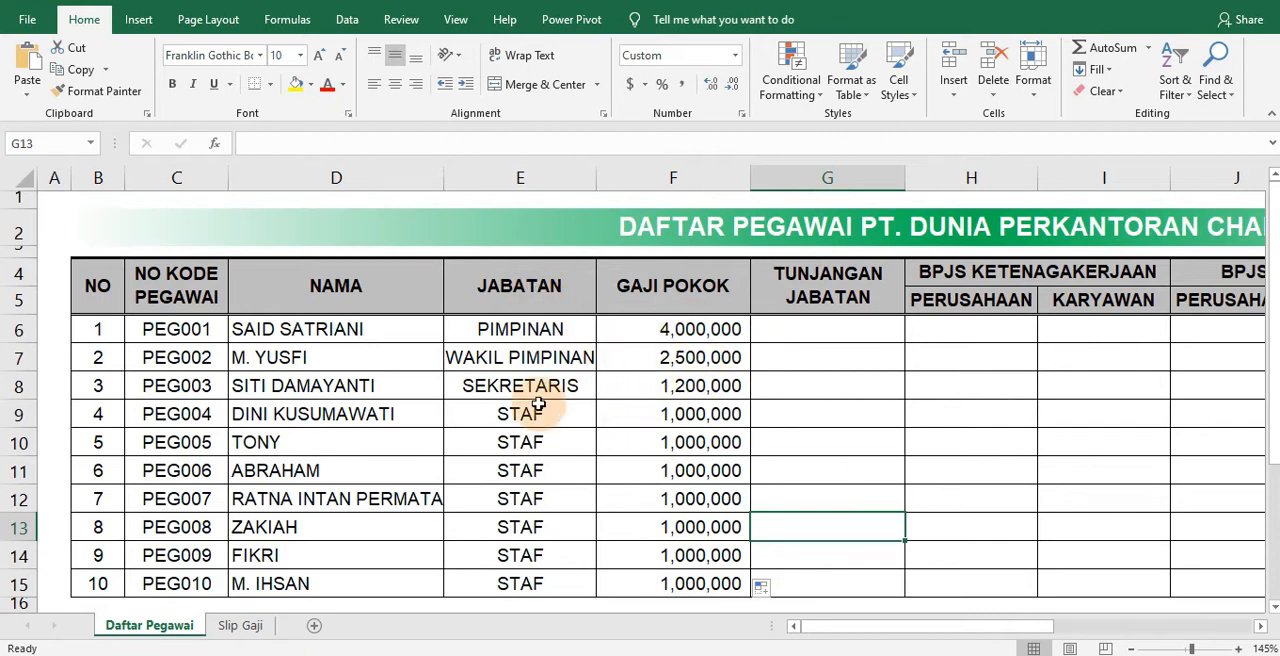
left_click(802, 322)
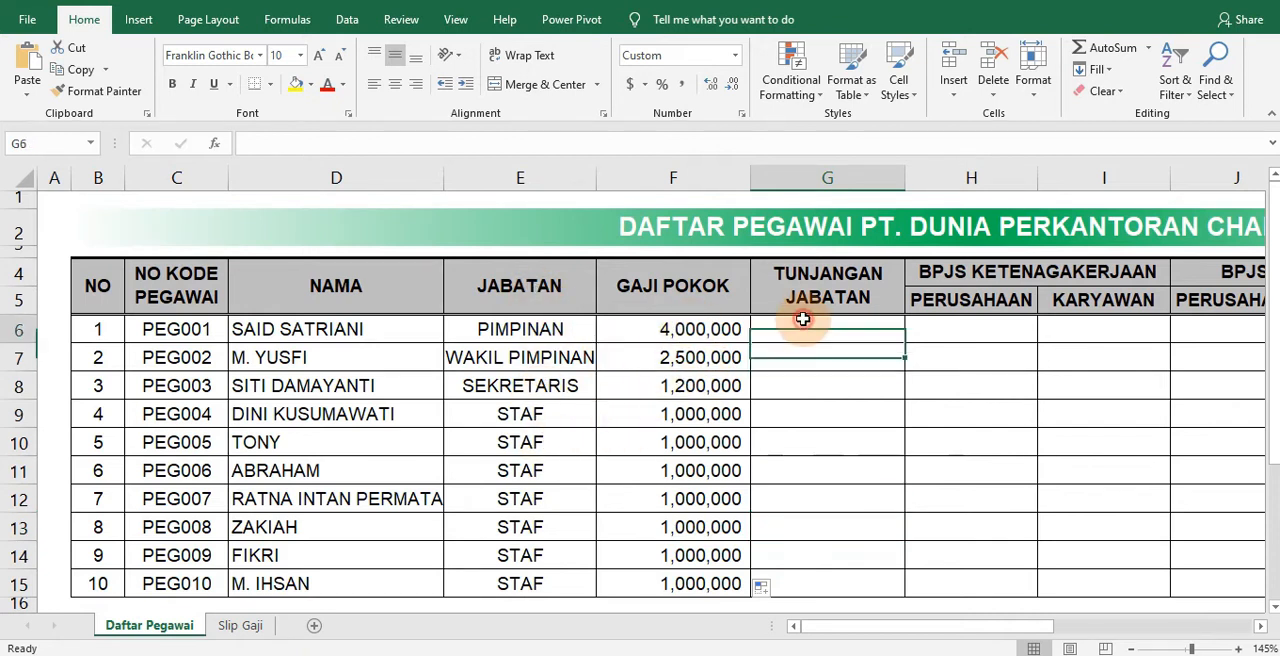
scroll(634, 412, "down", 2)
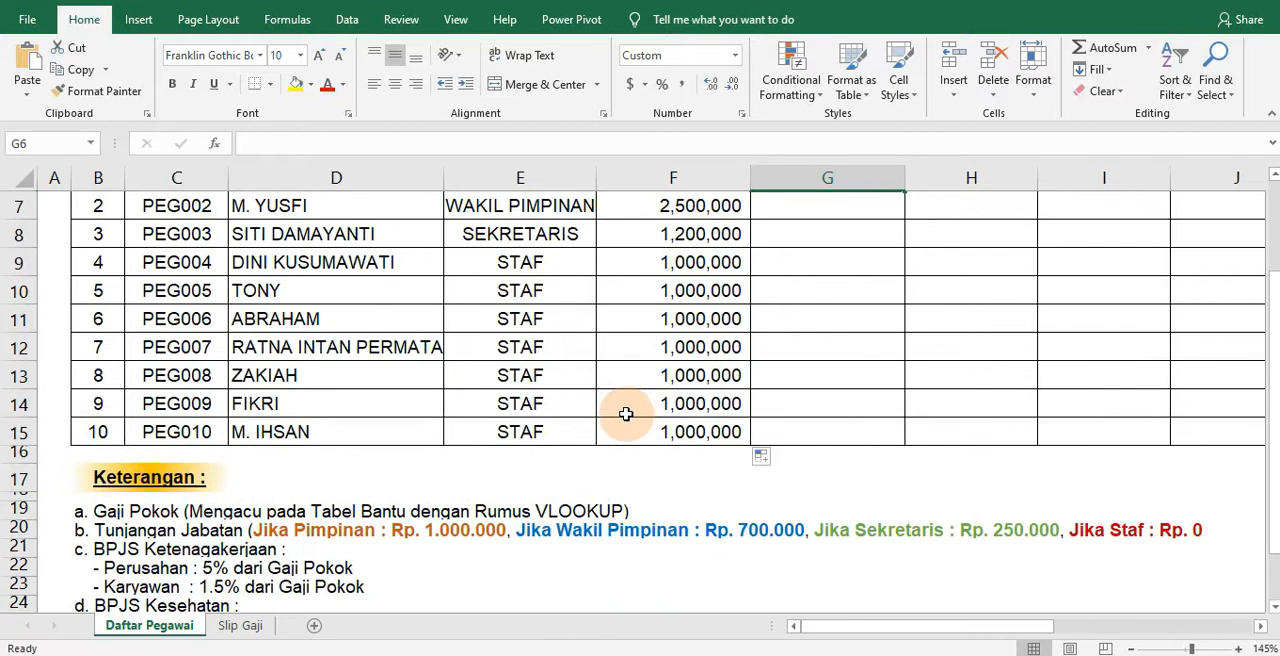
scroll(387, 492, "down", 1)
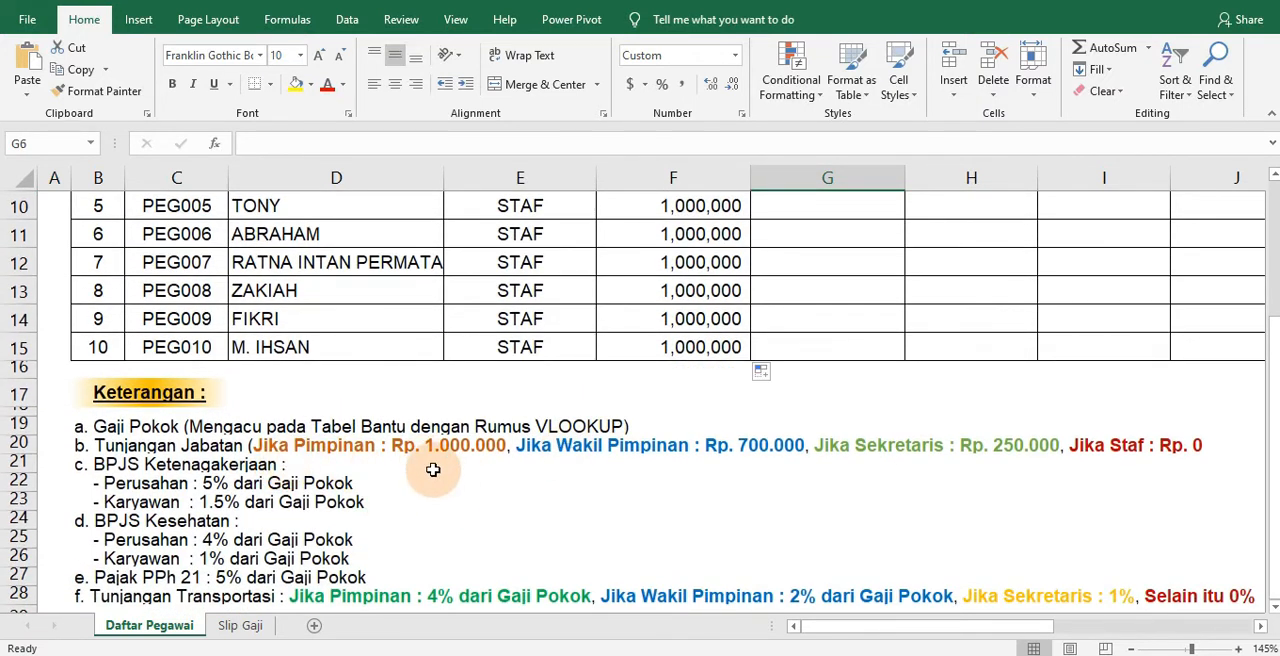
scroll(455, 490, "up", 1)
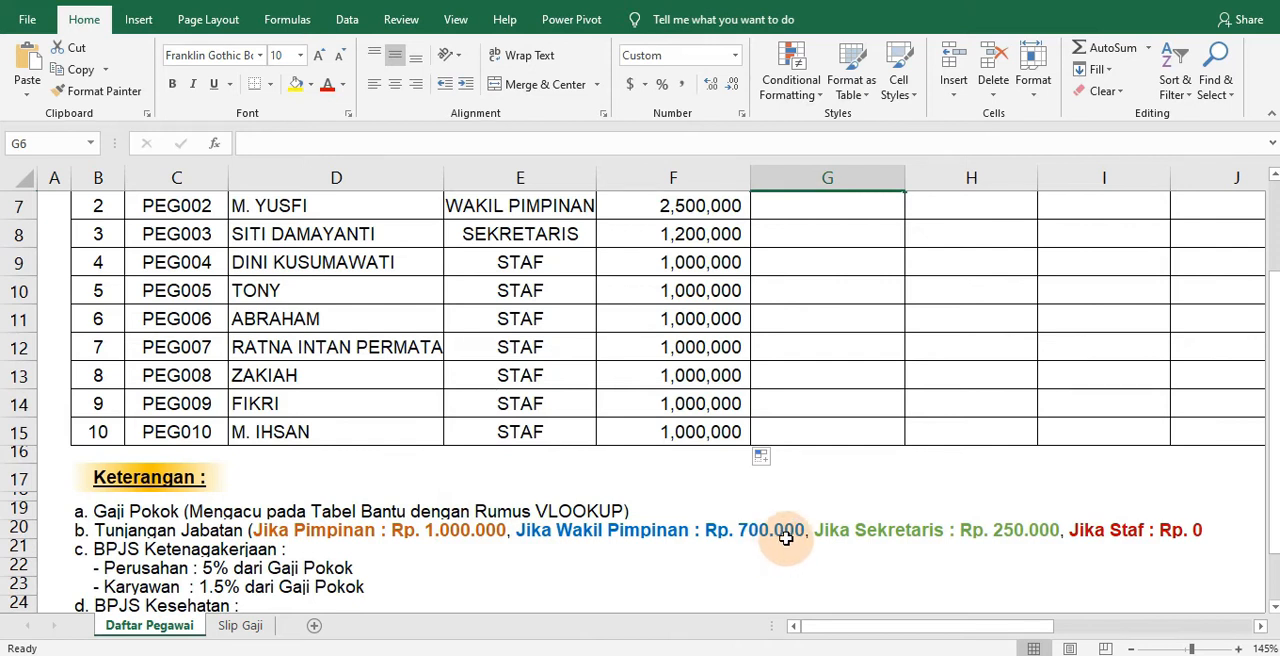
left_click_drag(912, 631, 960, 630)
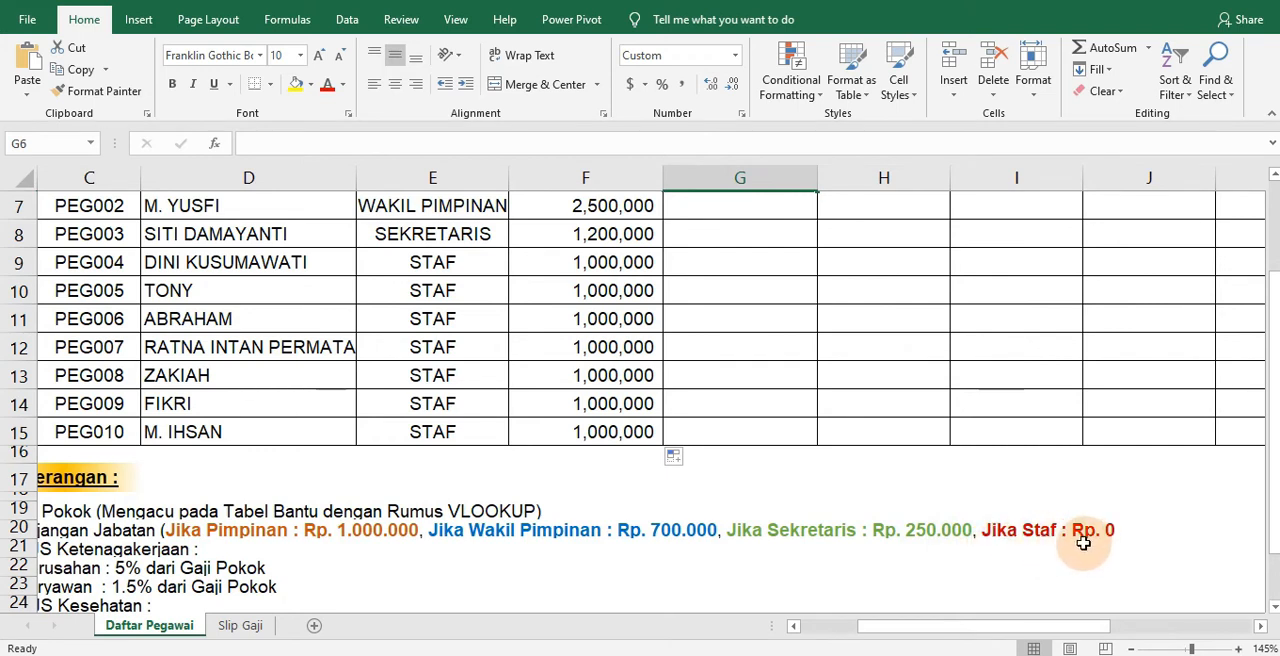
left_click_drag(945, 636, 909, 630)
scroll(912, 571, "up", 2)
scroll(910, 573, "down", 1)
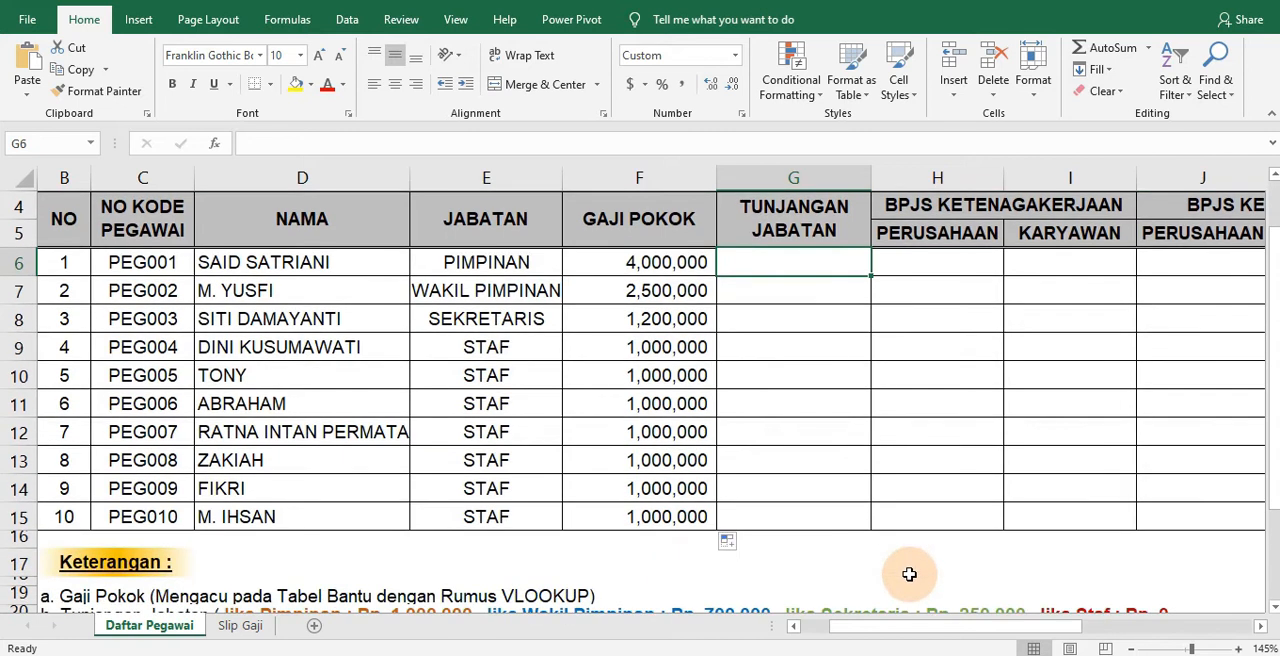
scroll(907, 576, "down", 1)
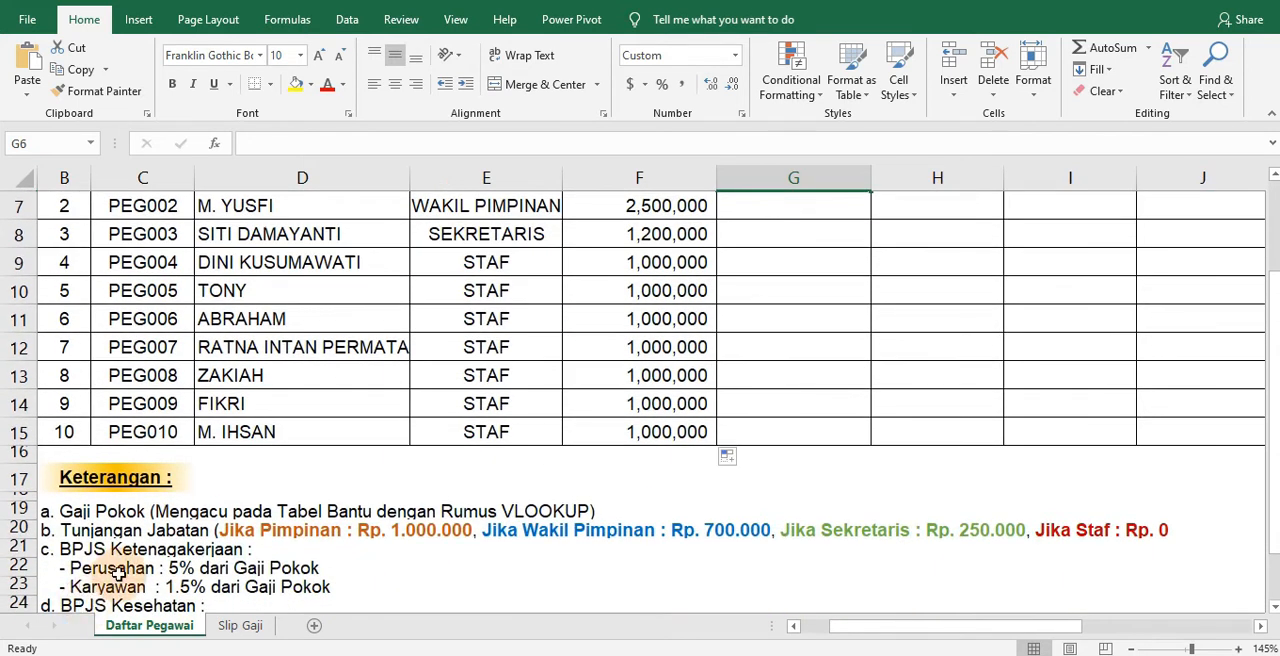
scroll(971, 500, "up", 1)
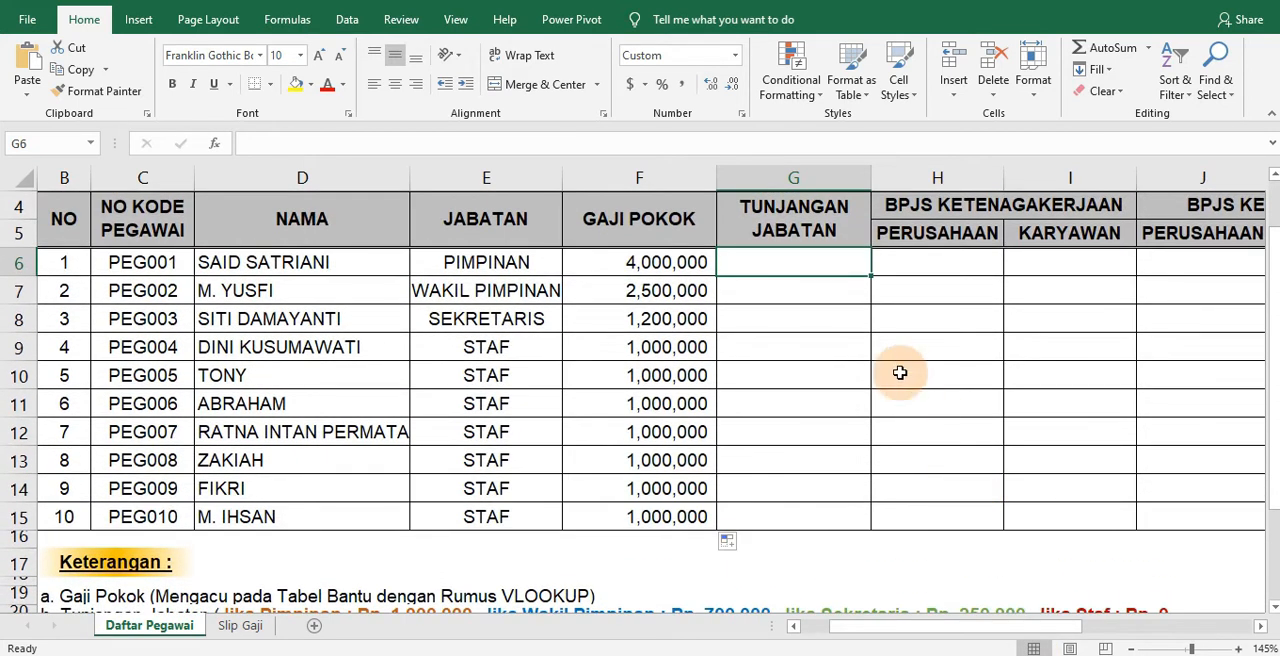
Start an IF formula in G6 that returns 1000000 when E6 equals "PIMPINAN"
left_click_drag(1270, 302, 1273, 308)
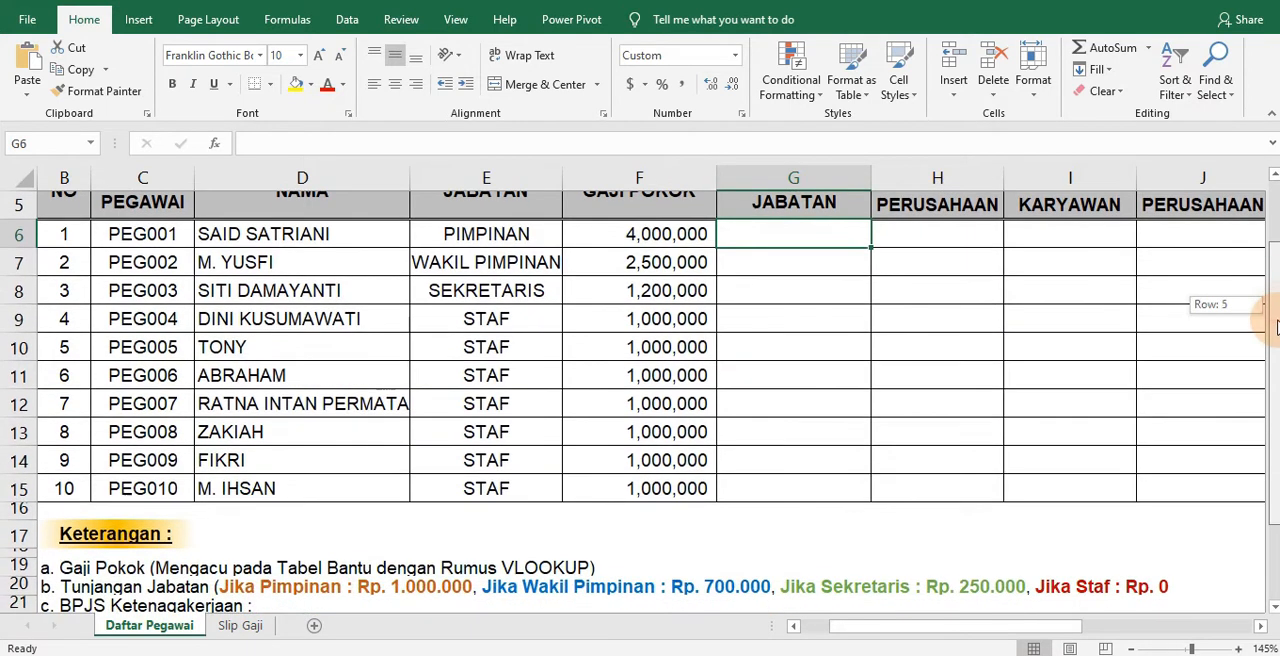
type("=")
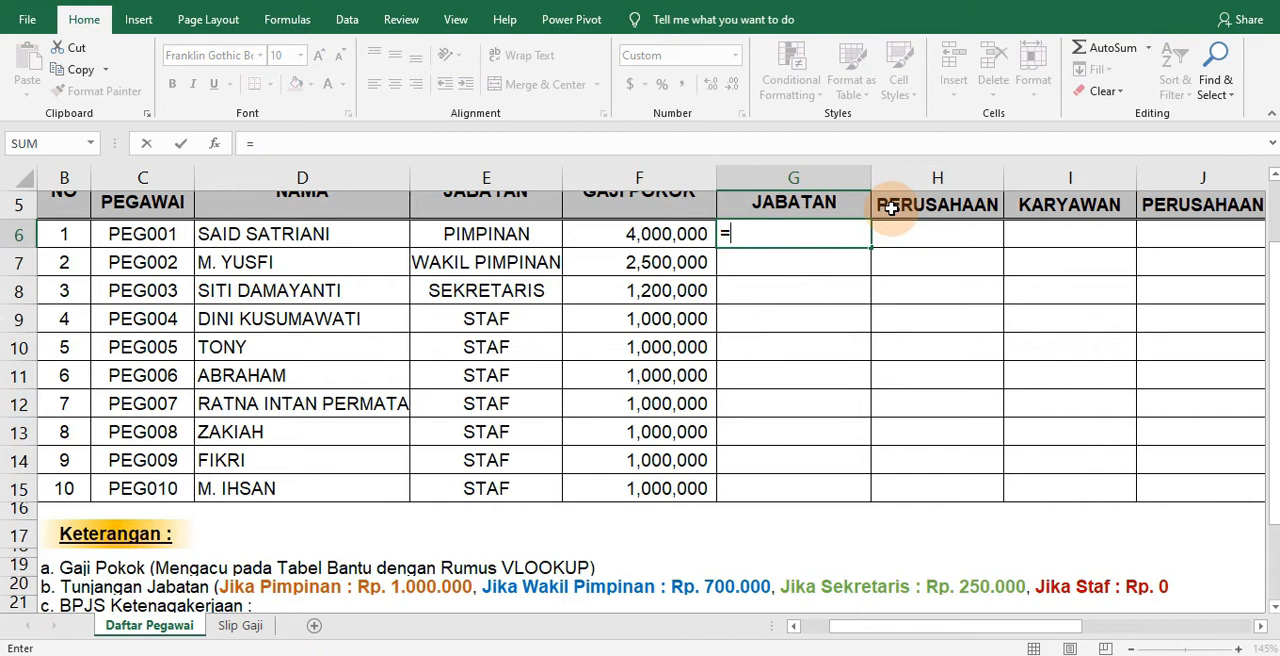
type("IF")
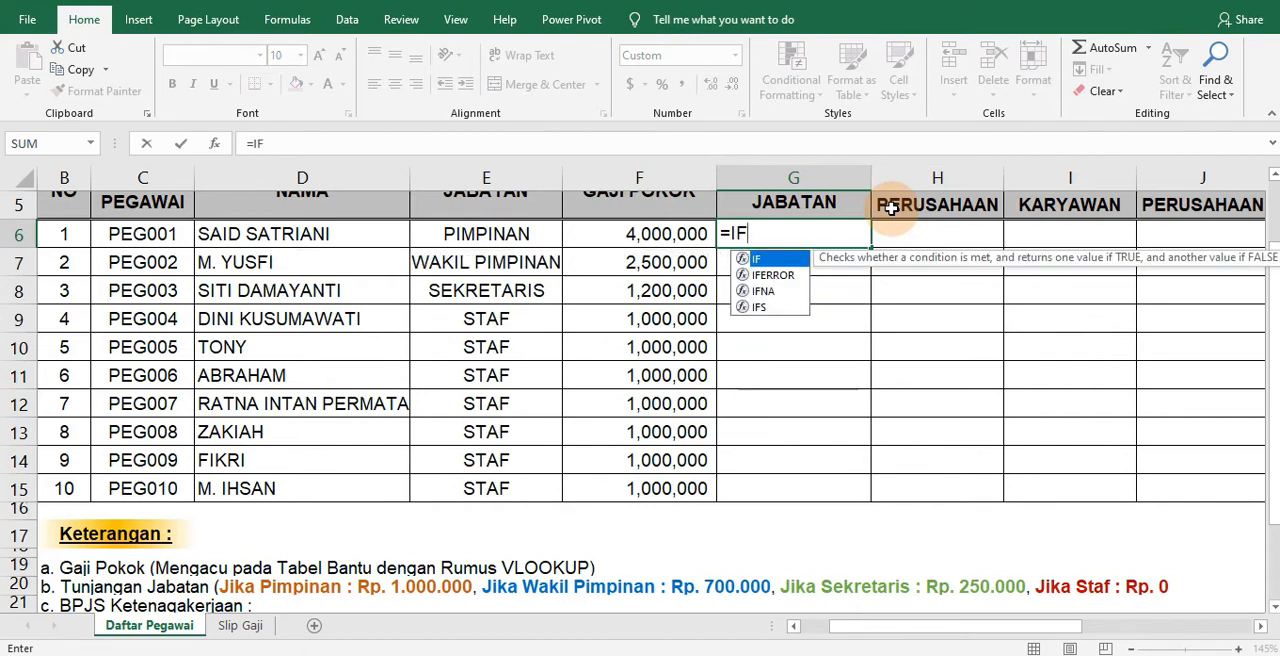
type("(")
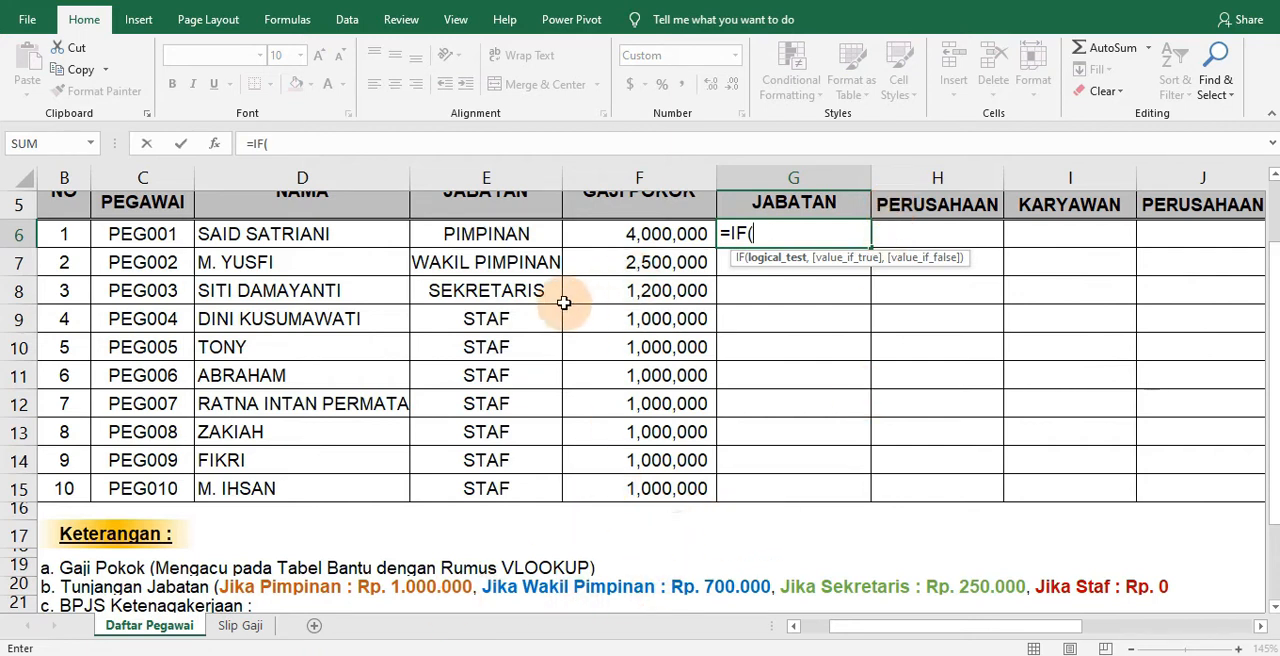
left_click(499, 233)
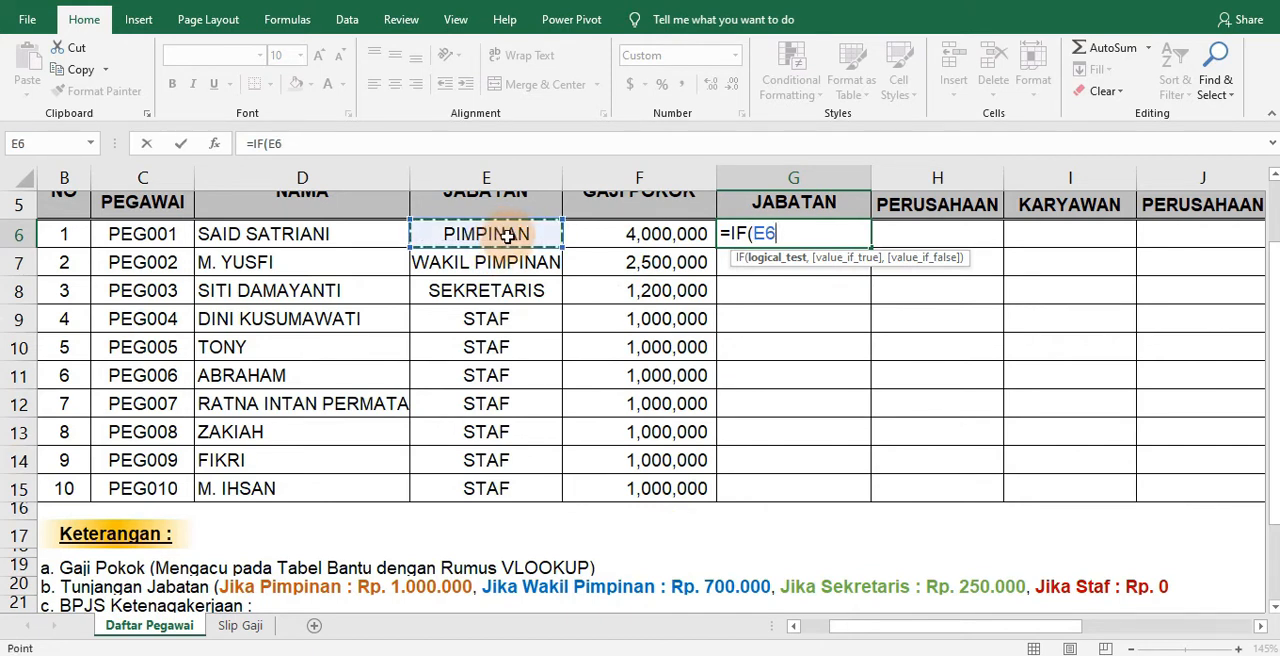
type("=\"")
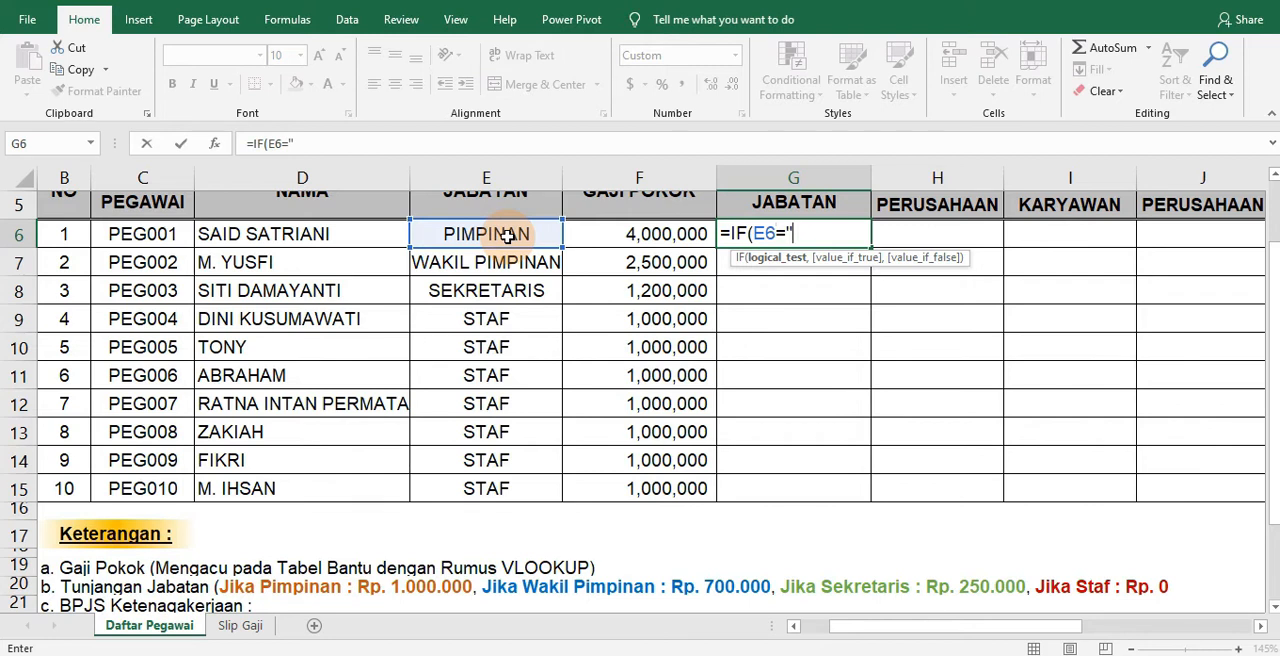
type("PIMPINAN")
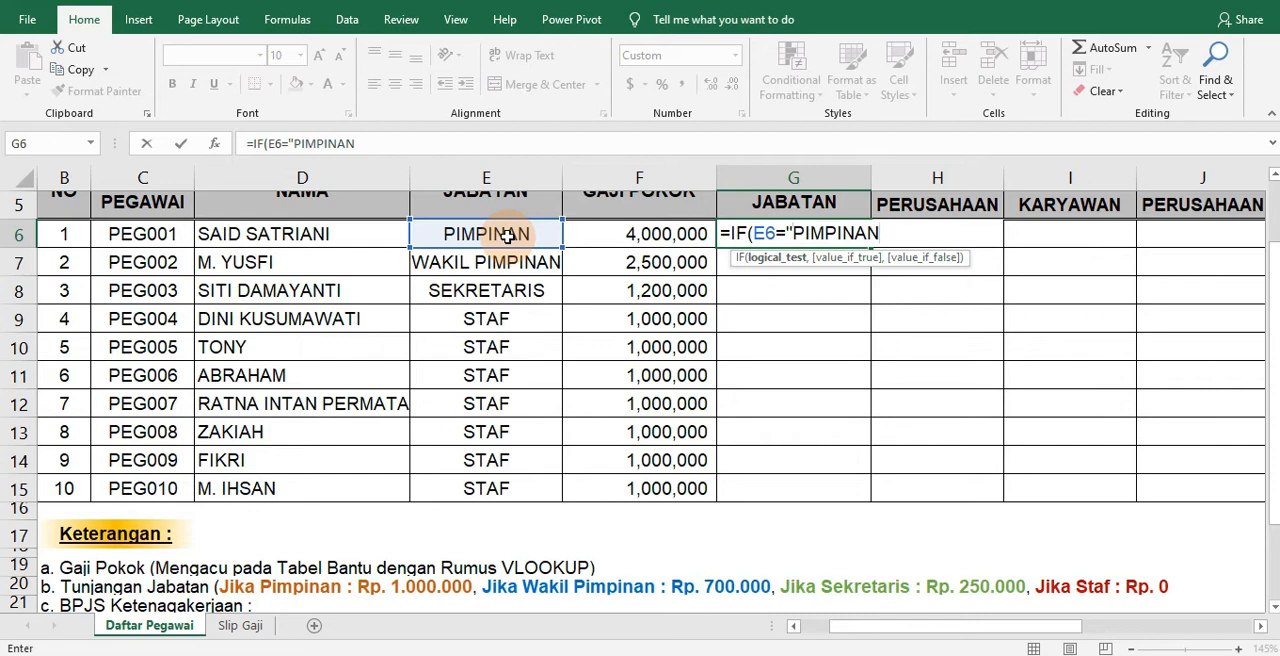
type("\",")
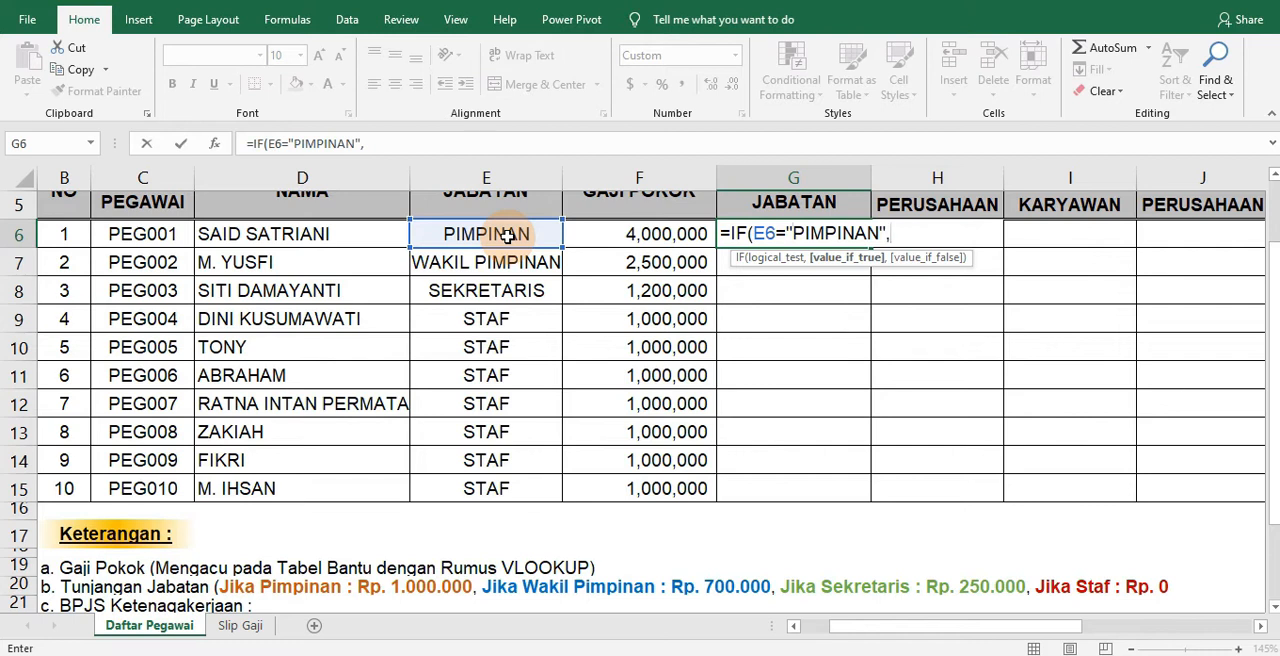
type("1000000")
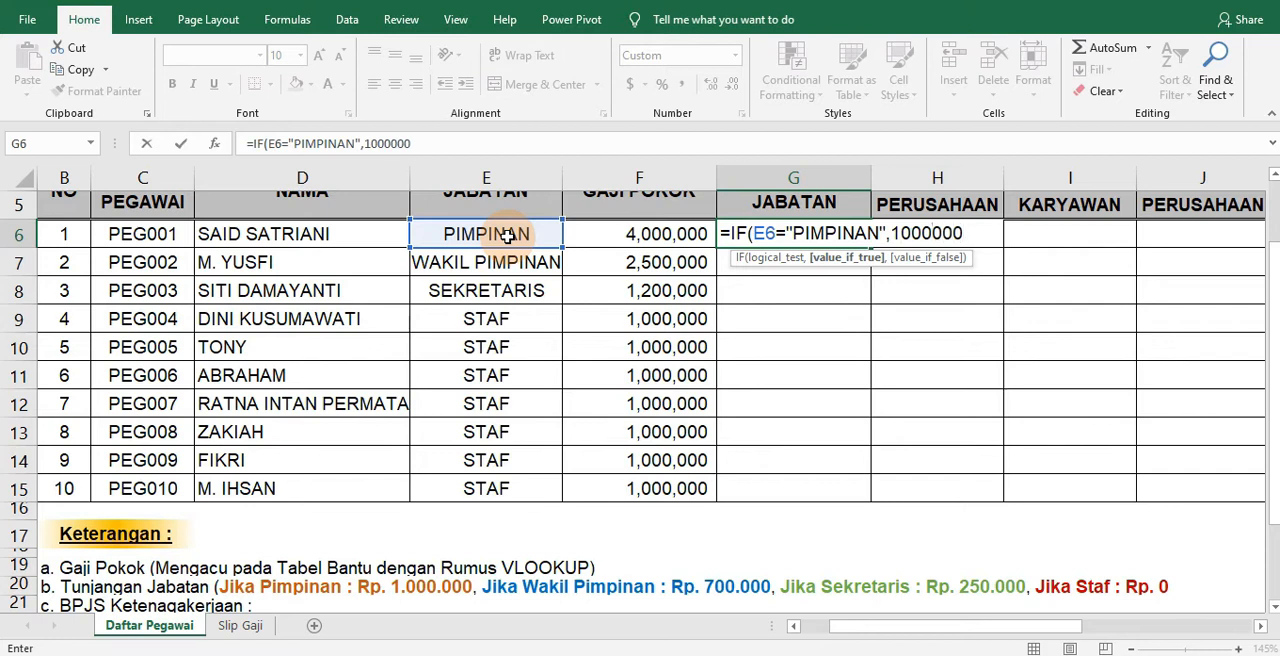
type(",")
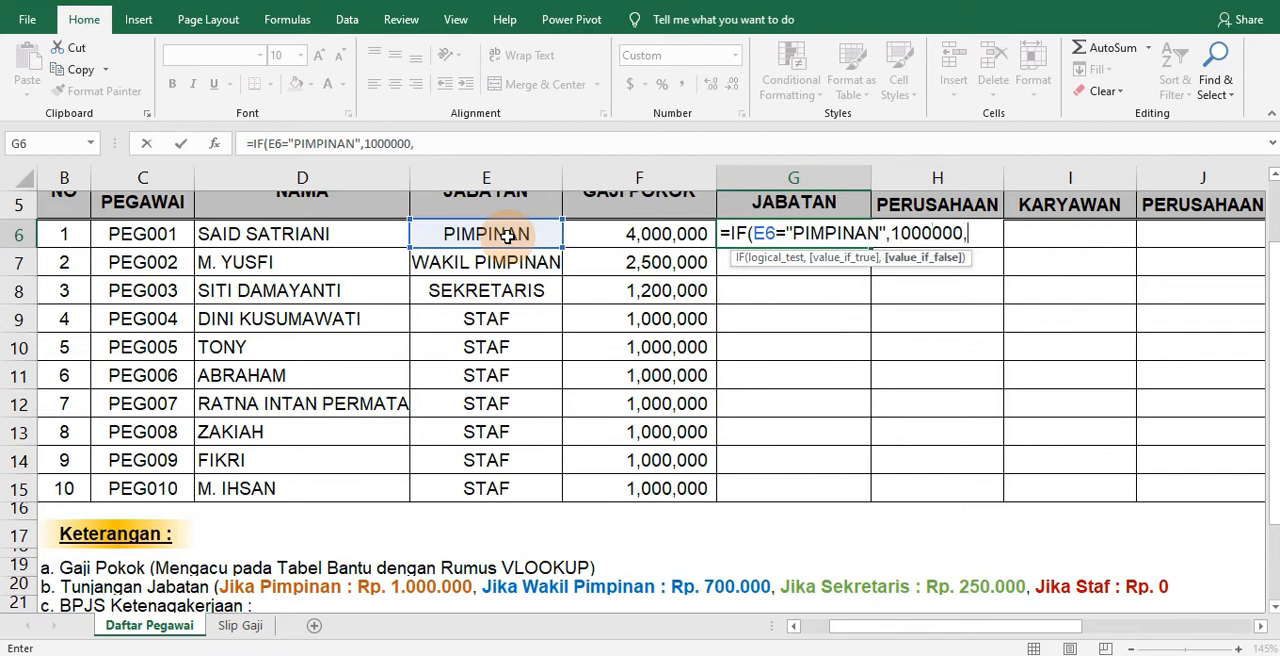
type("IF")
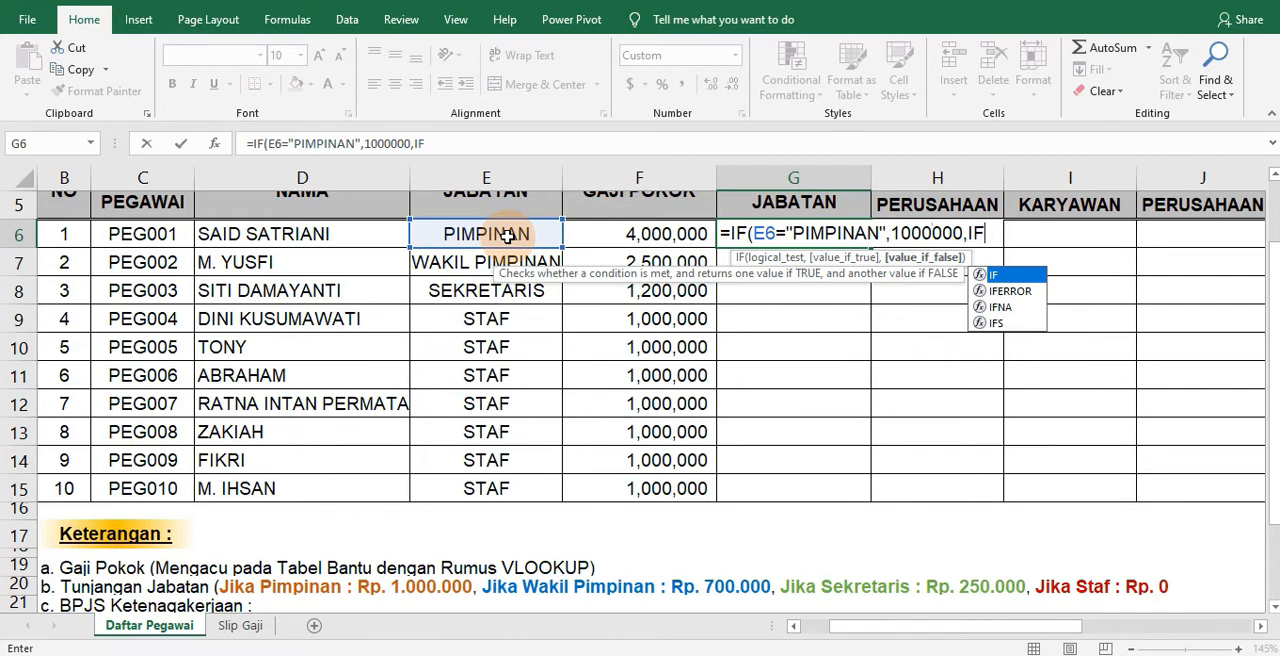
type("(")
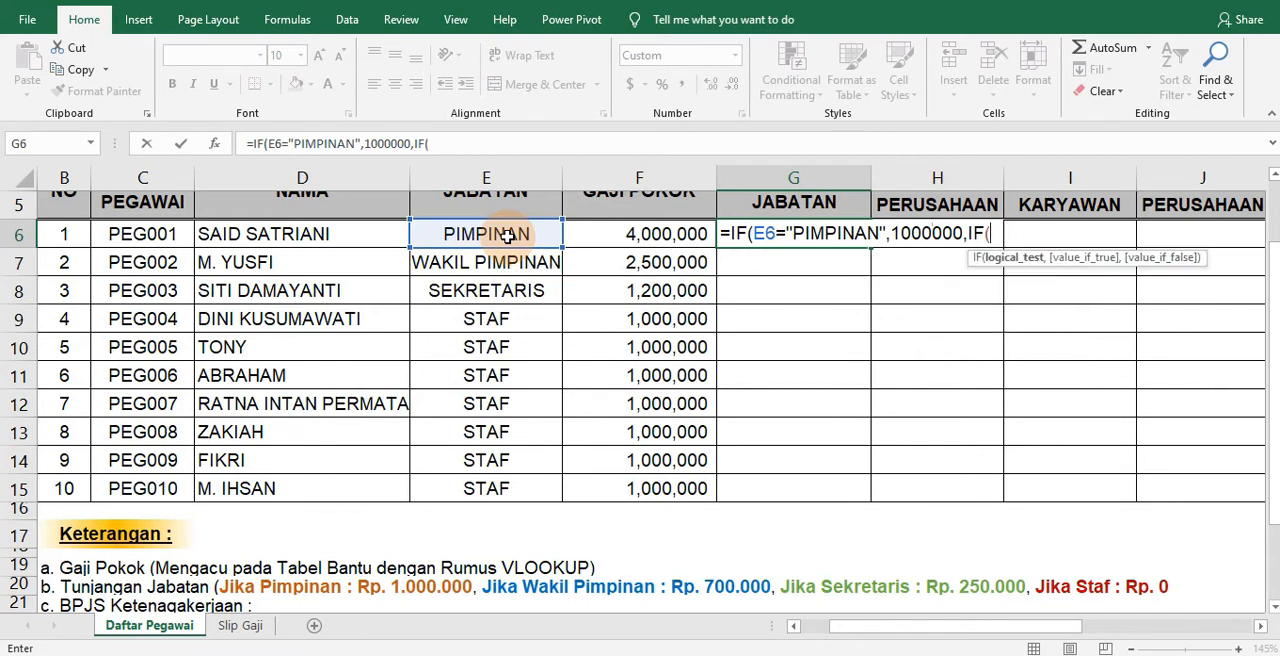
Nest a second IF in the G6 formula that returns 700000 when E6 equals "WAKIL PIMPINAN"
left_click(488, 234)
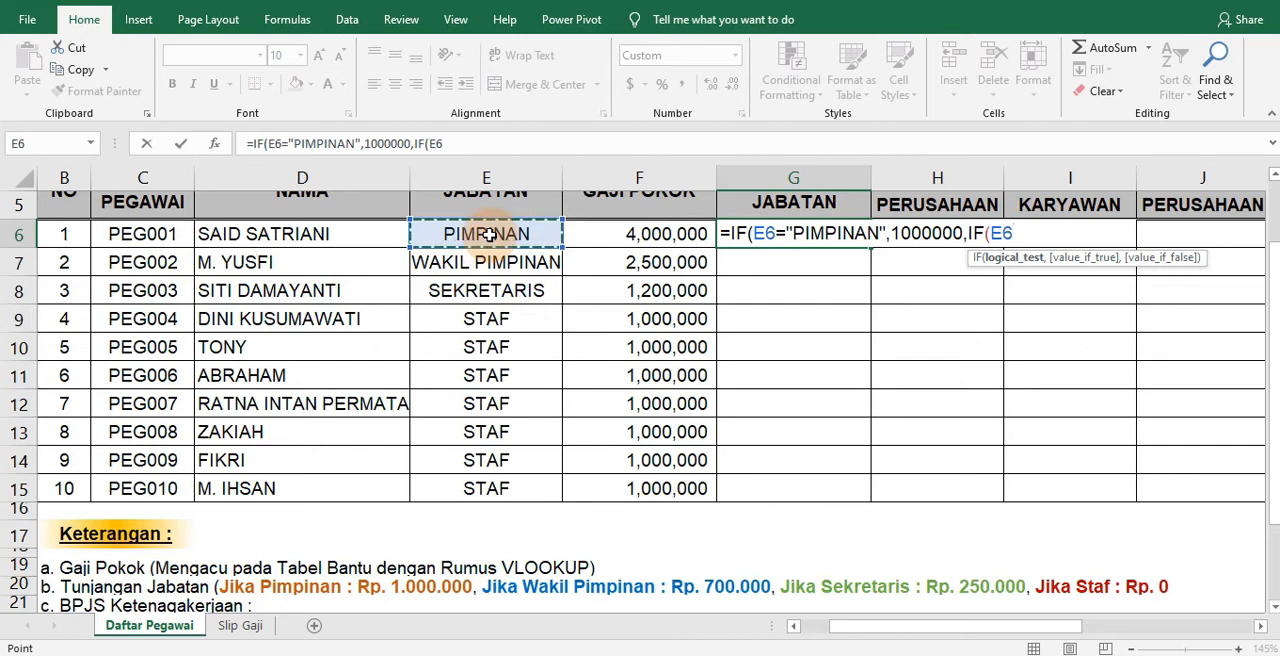
type("=")
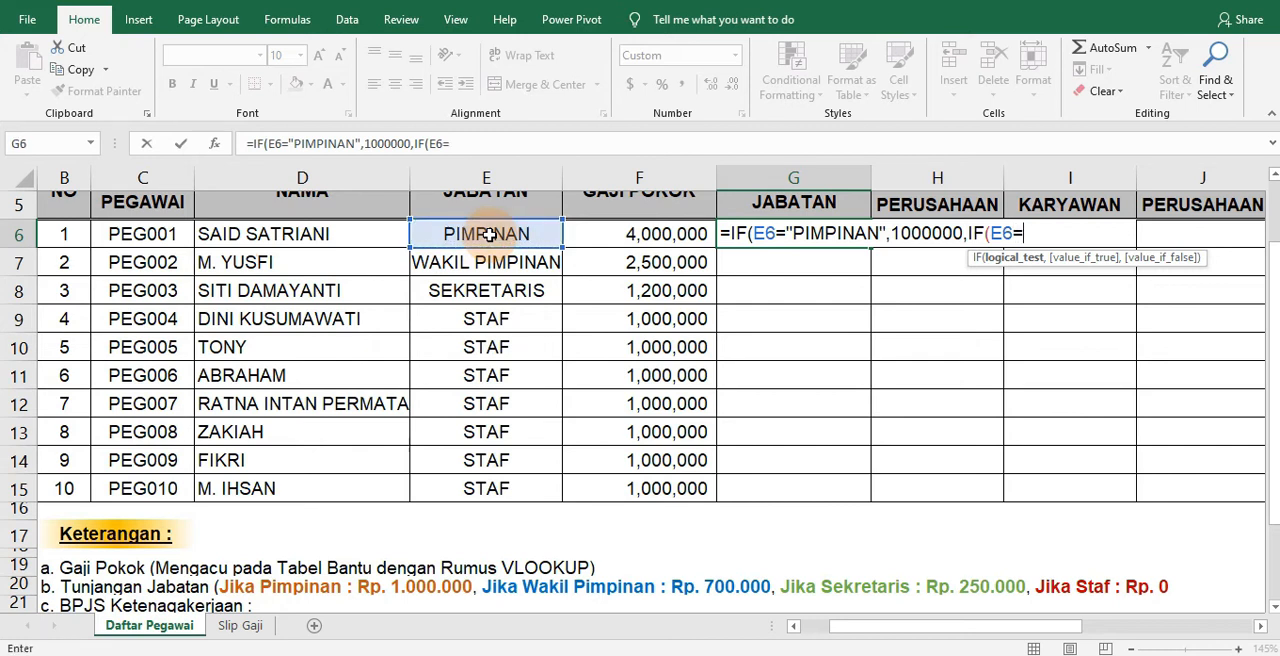
type("\"WAKIL PIMPINAN")
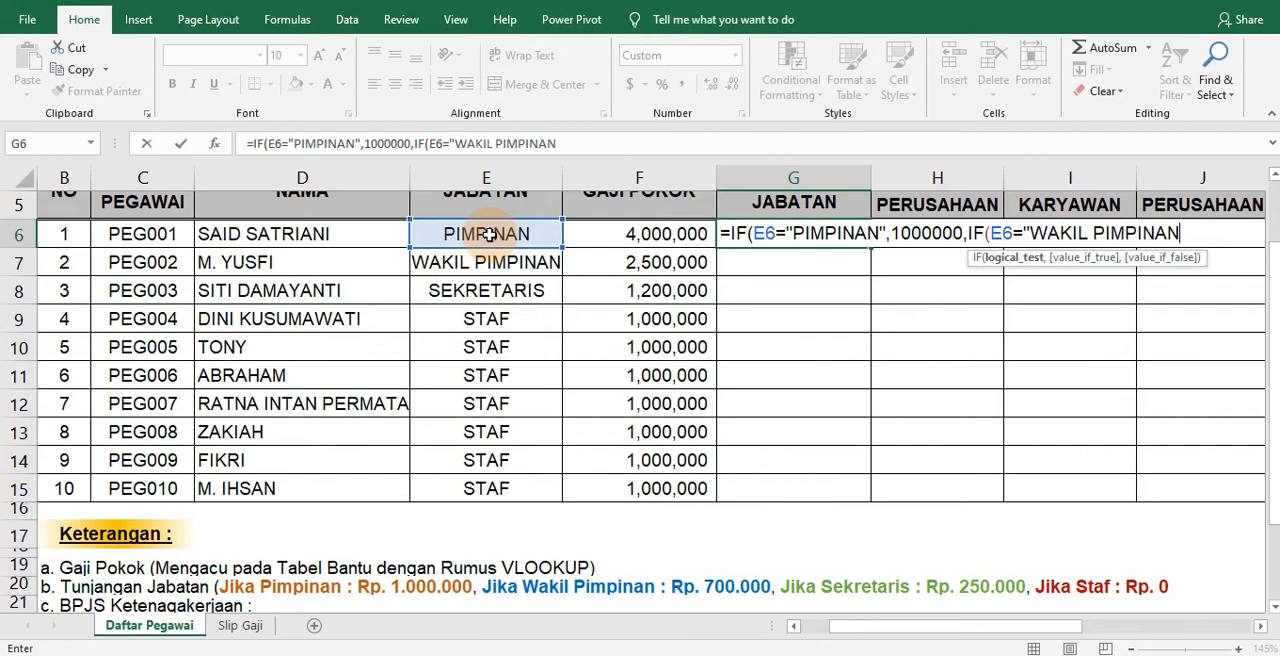
type("\",")
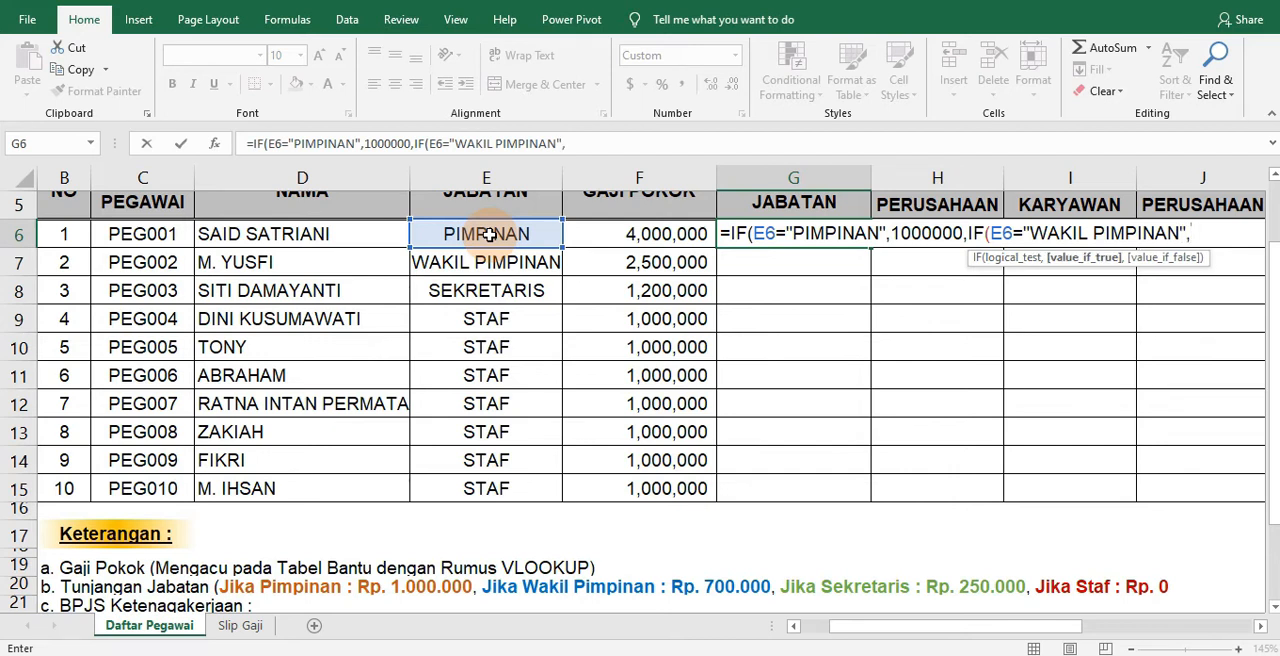
type("700000,IF(E6")
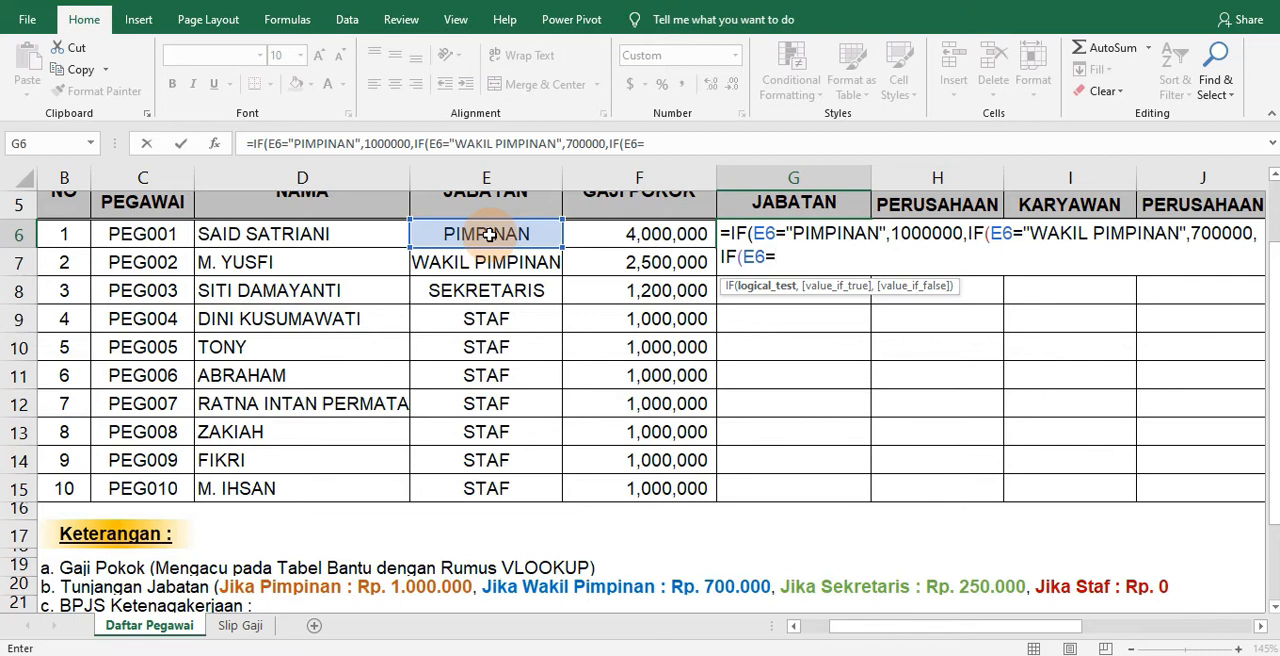
Nest a third IF in the G6 formula that returns 250000 when E6 equals "SEKRETARIS"
type("=\"SEKR")
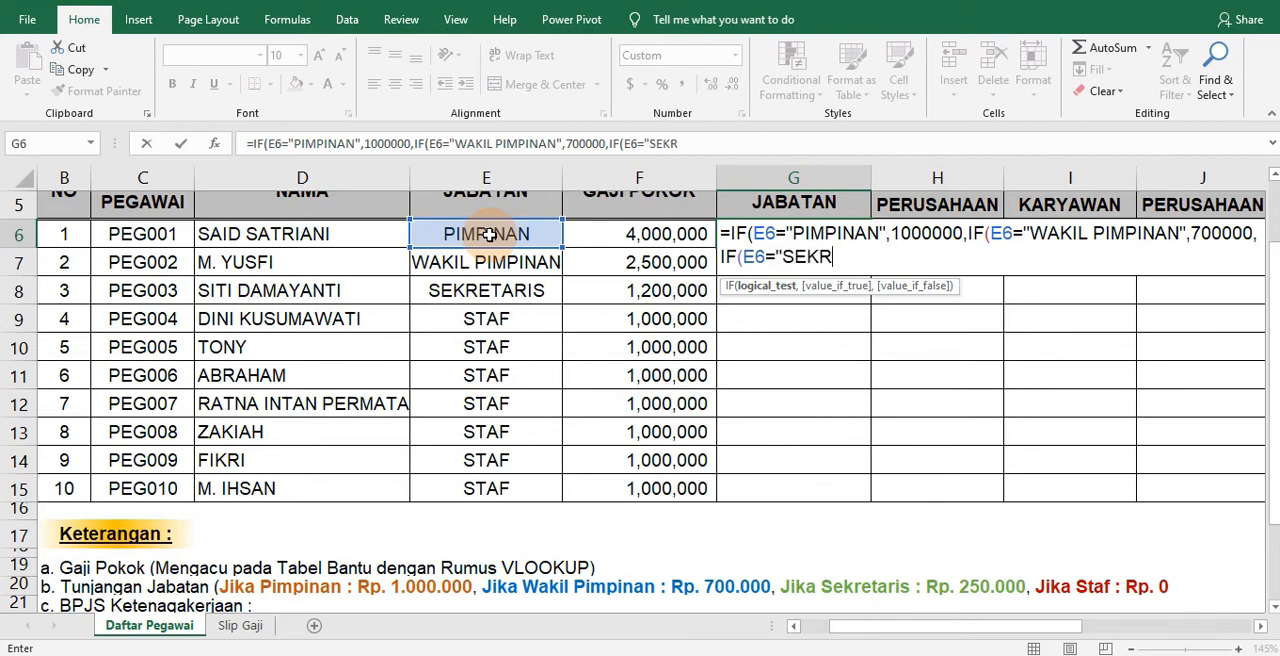
type("ETARIS\",")
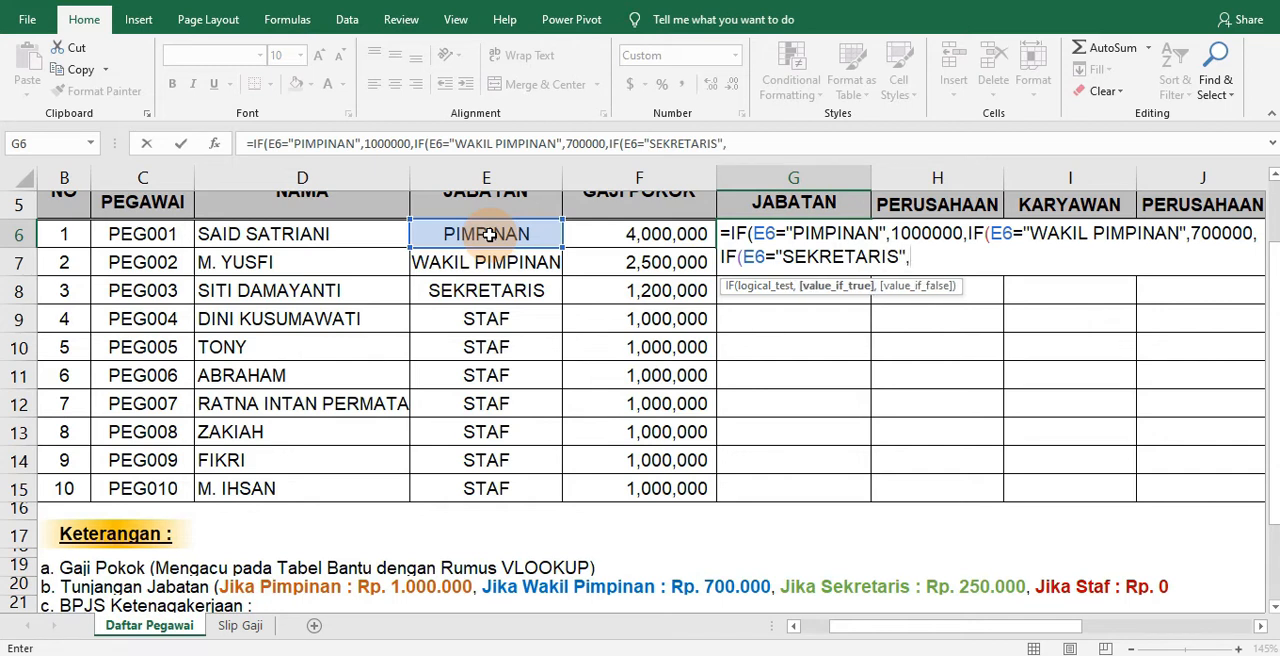
type("250000,")
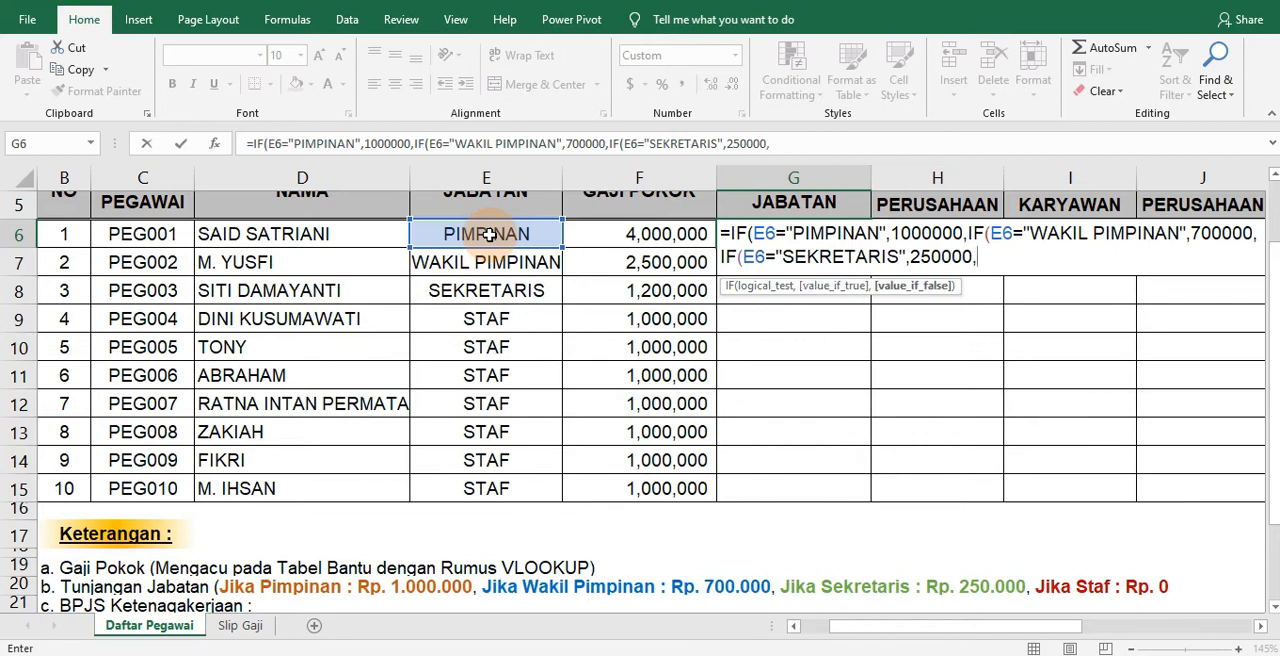
type("IF(")
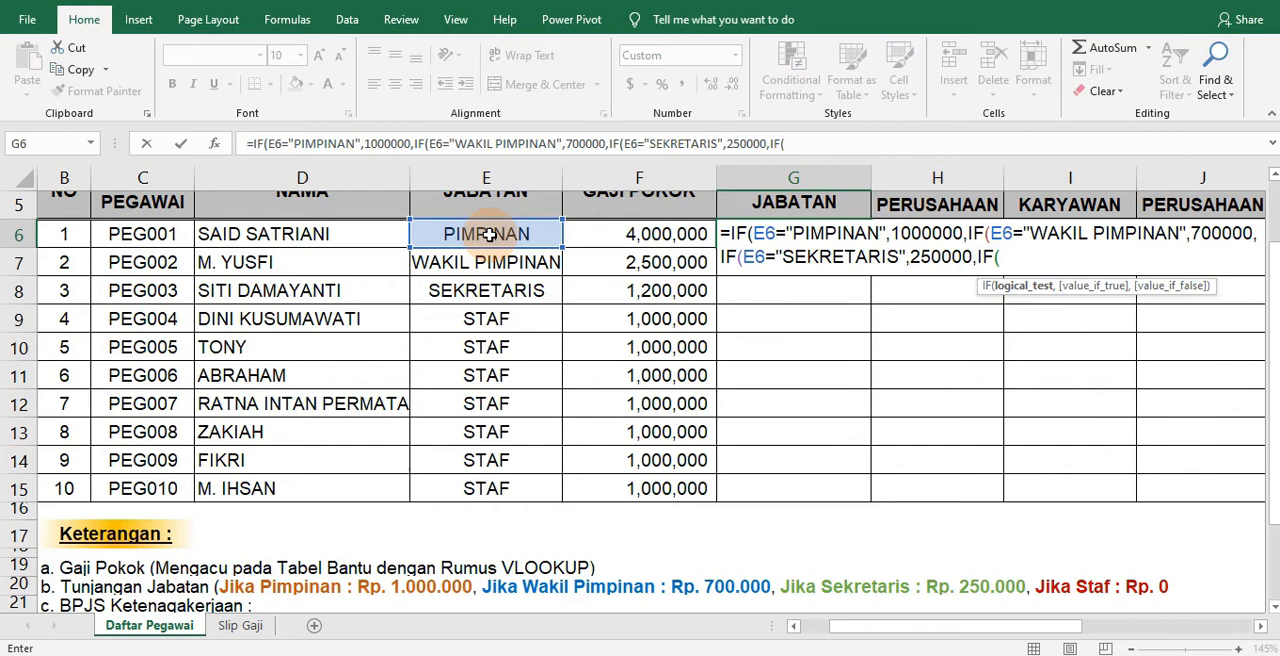
type("E6=\"STAF\",")
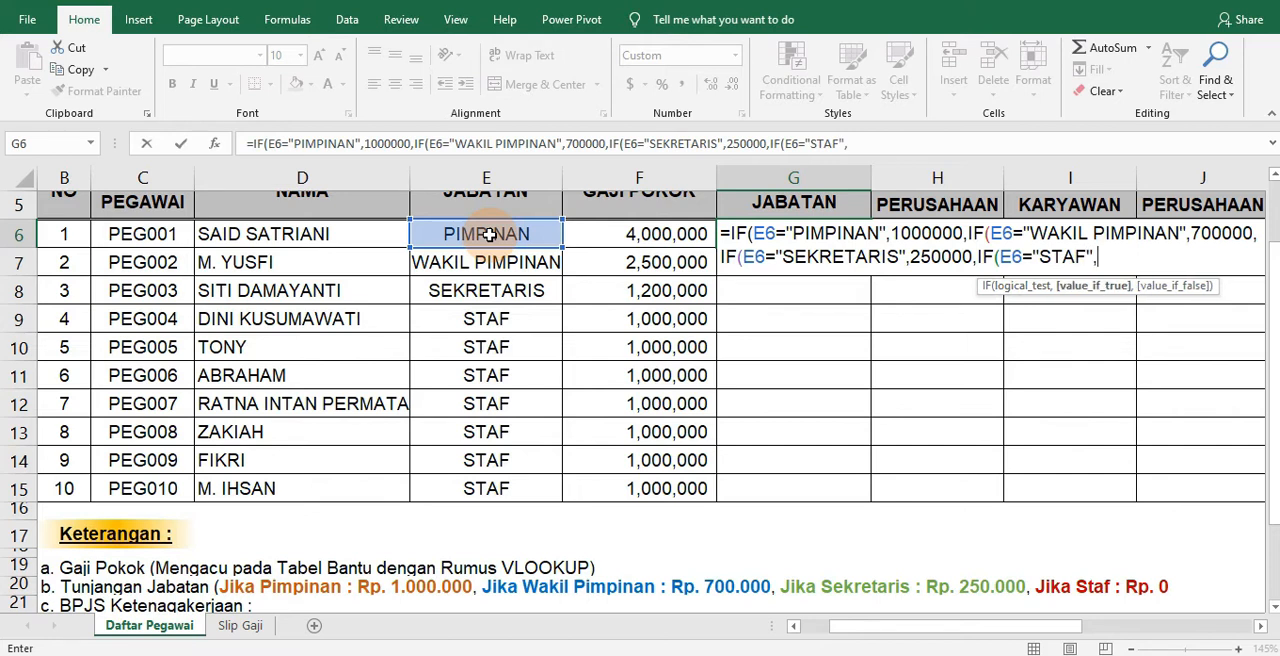
type("0)")
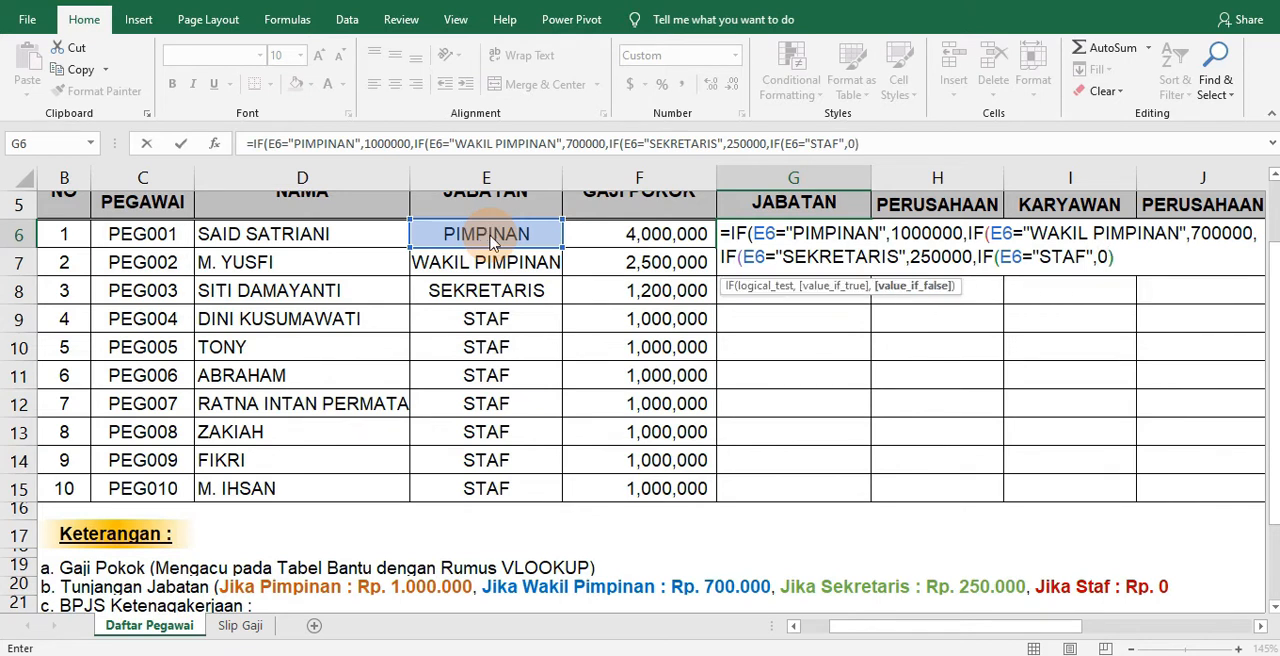
Finish the G6 formula with a nested IF returning 0 when E6 equals "STAF", accepting the proposed correction of the closing parentheses
key("Return")
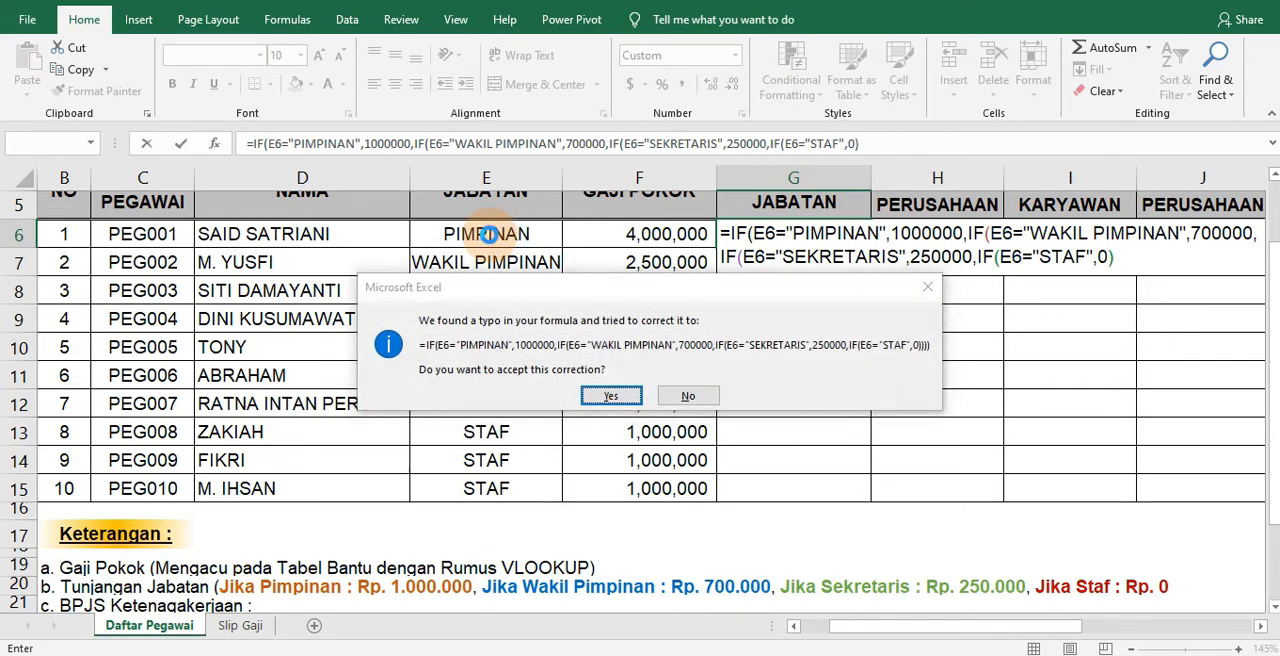
key("Return")
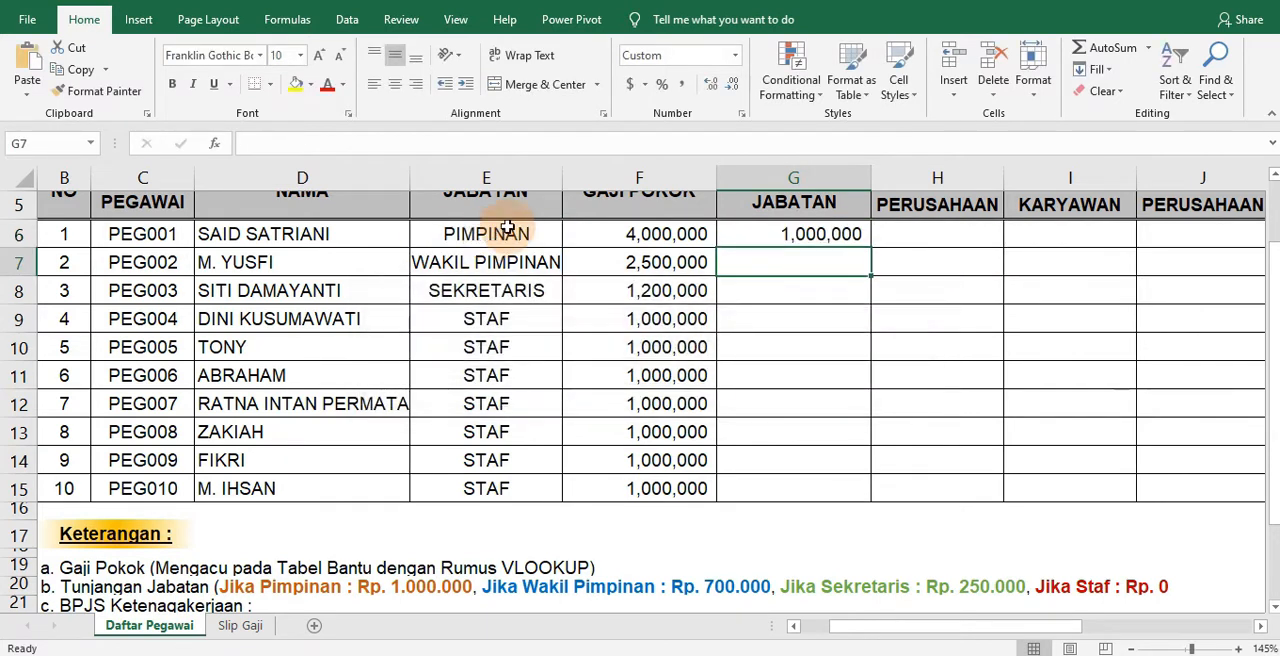
Copy the TUNJANGAN JABATAN formula from G6 down to G15 for all the employees
left_click(843, 236)
left_click_drag(874, 250, 824, 485)
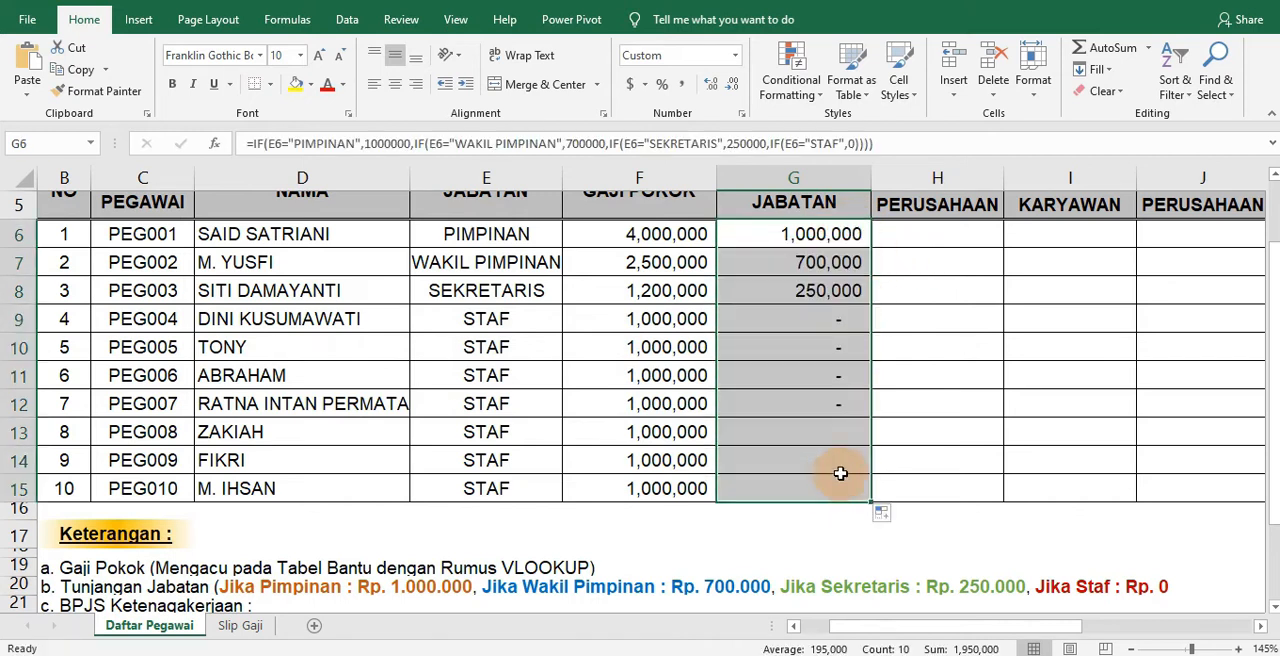
Examine the BPJS Ketenagakerjaan and BPJS Kesehatan columns and their company and employee percentage rules in the Keterangan notes
left_click(923, 401)
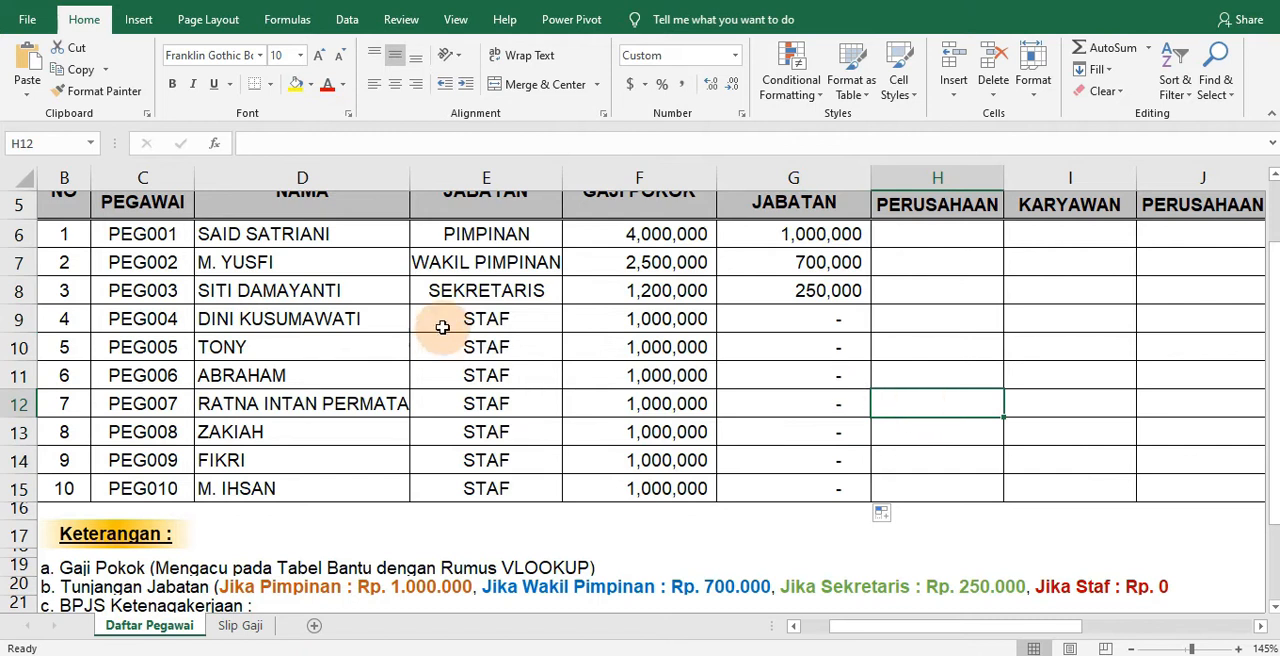
scroll(640, 400, "up", 1)
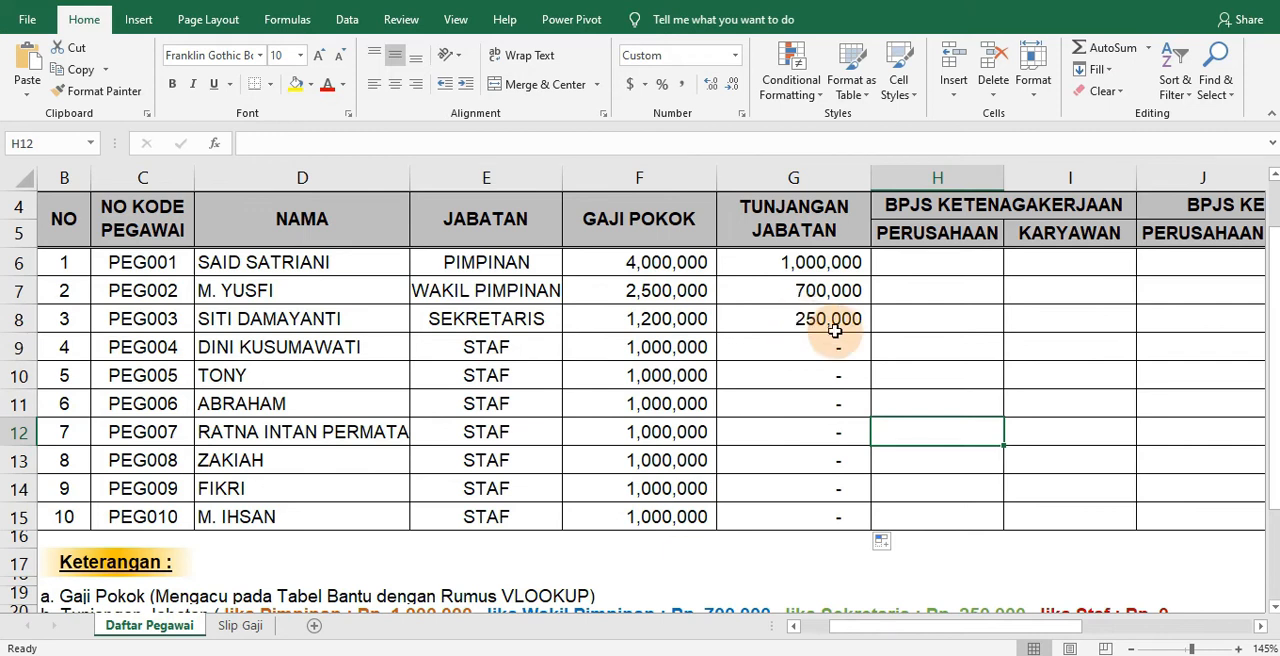
left_click_drag(1275, 277, 1273, 283)
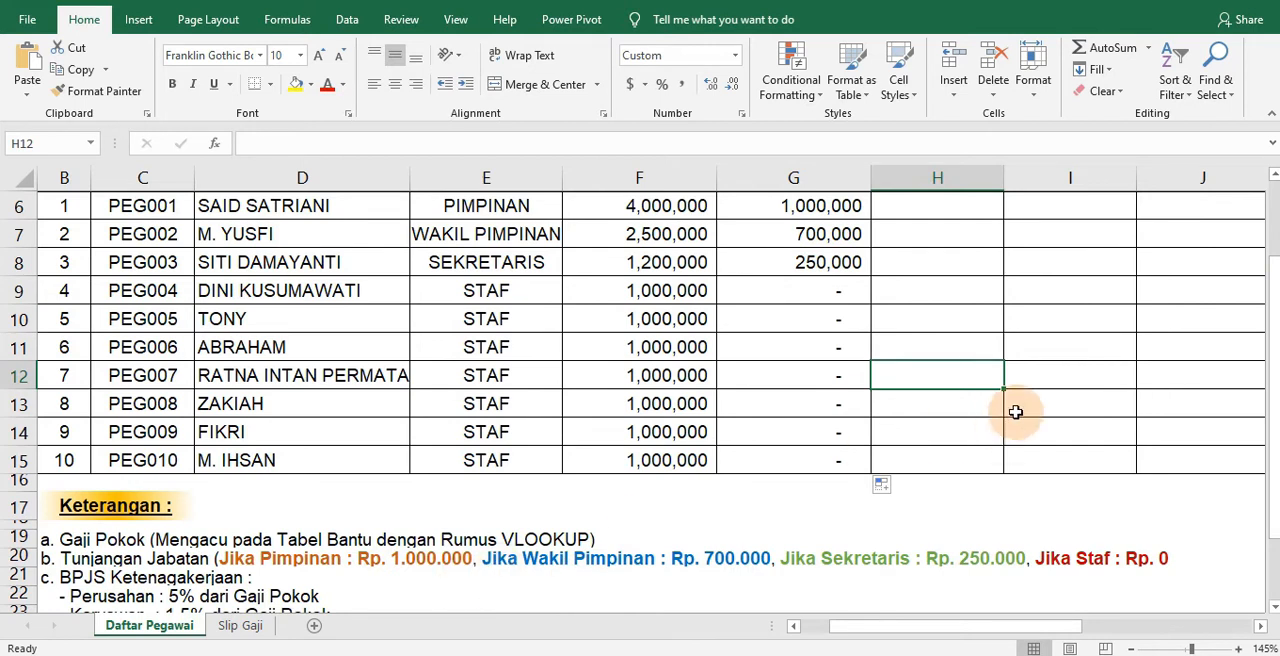
scroll(1015, 412, "up", 2)
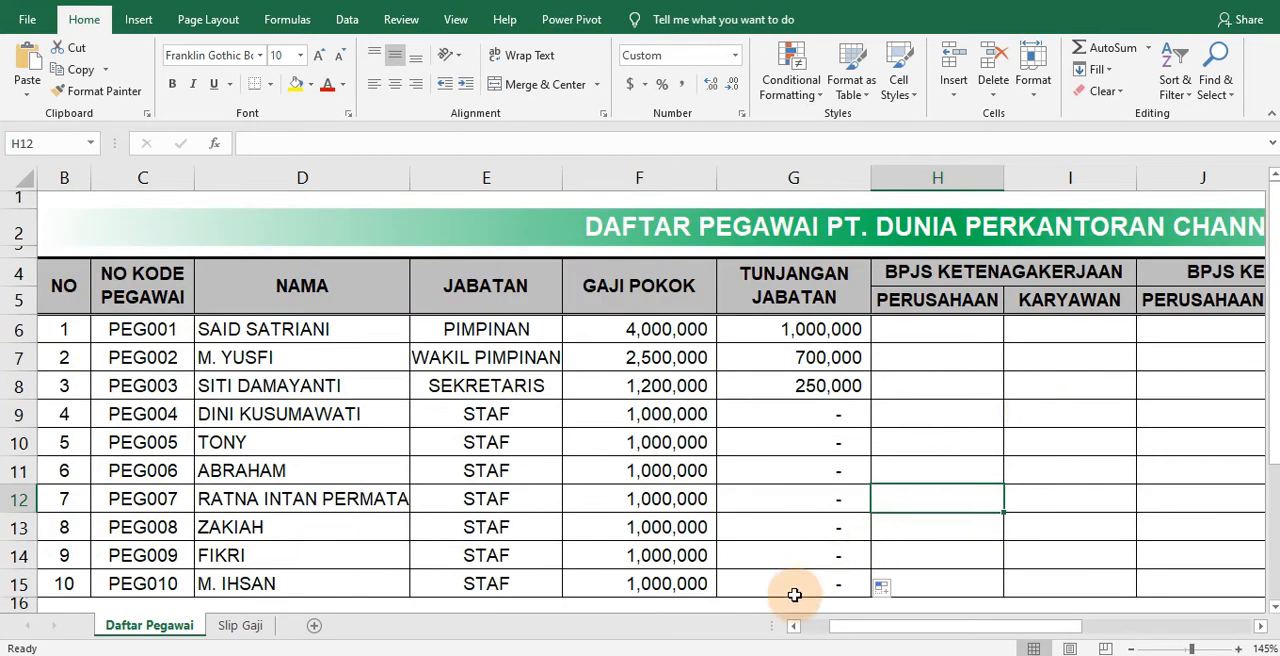
left_click_drag(971, 627, 1026, 600)
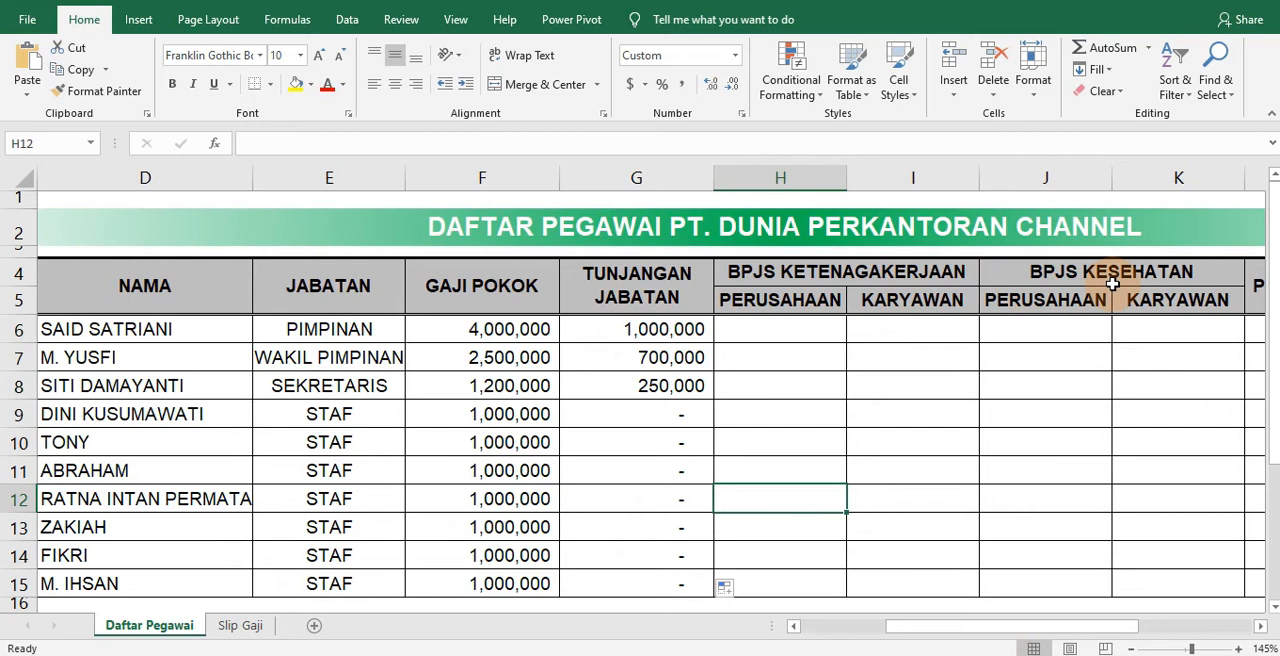
left_click_drag(986, 627, 960, 631)
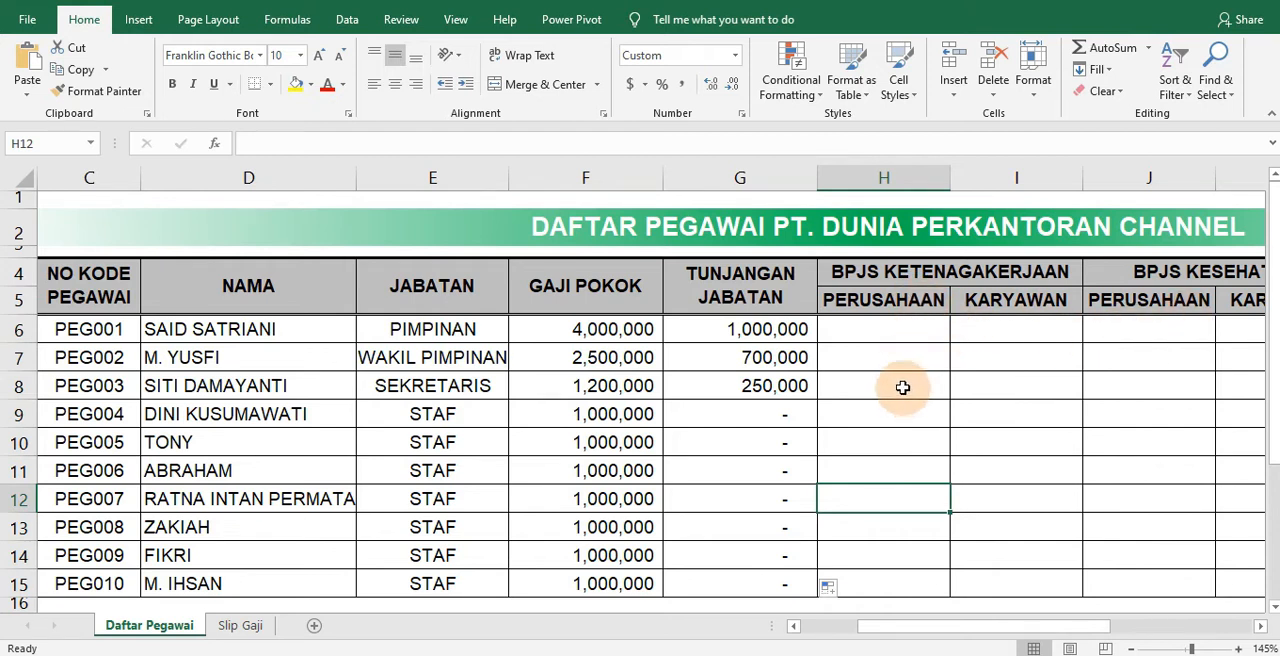
left_click(888, 329)
left_click(889, 376)
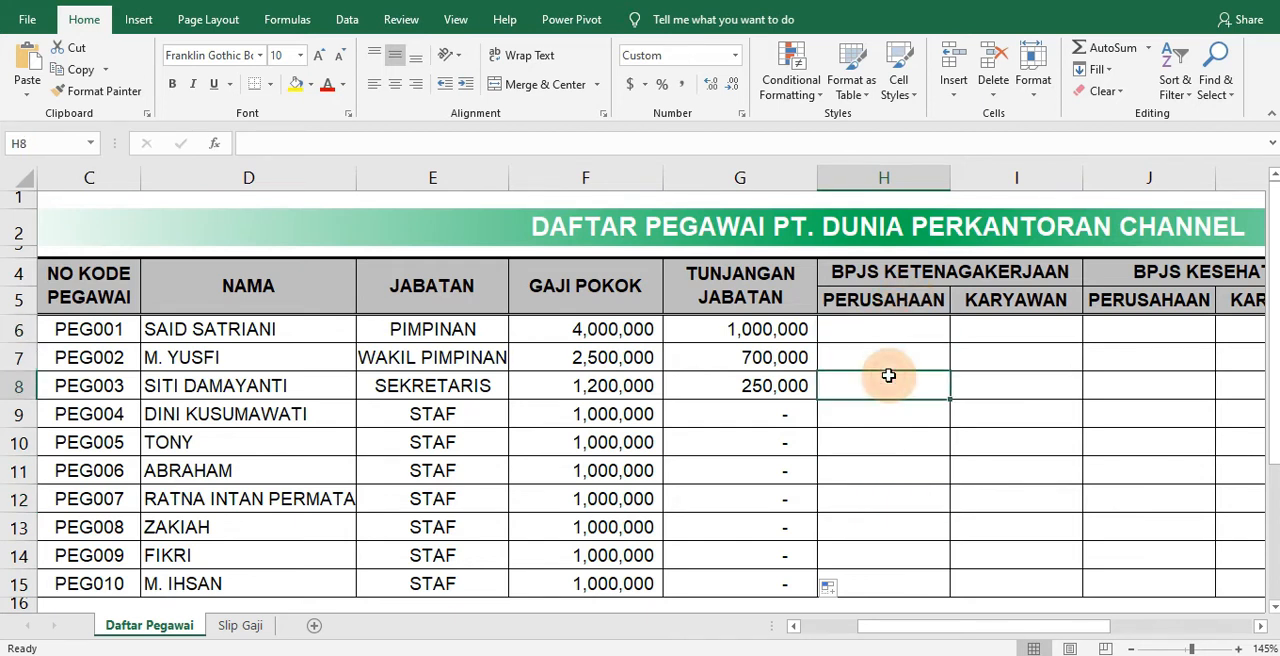
left_click(988, 309)
left_click(994, 326)
left_click_drag(1275, 216, 1275, 333)
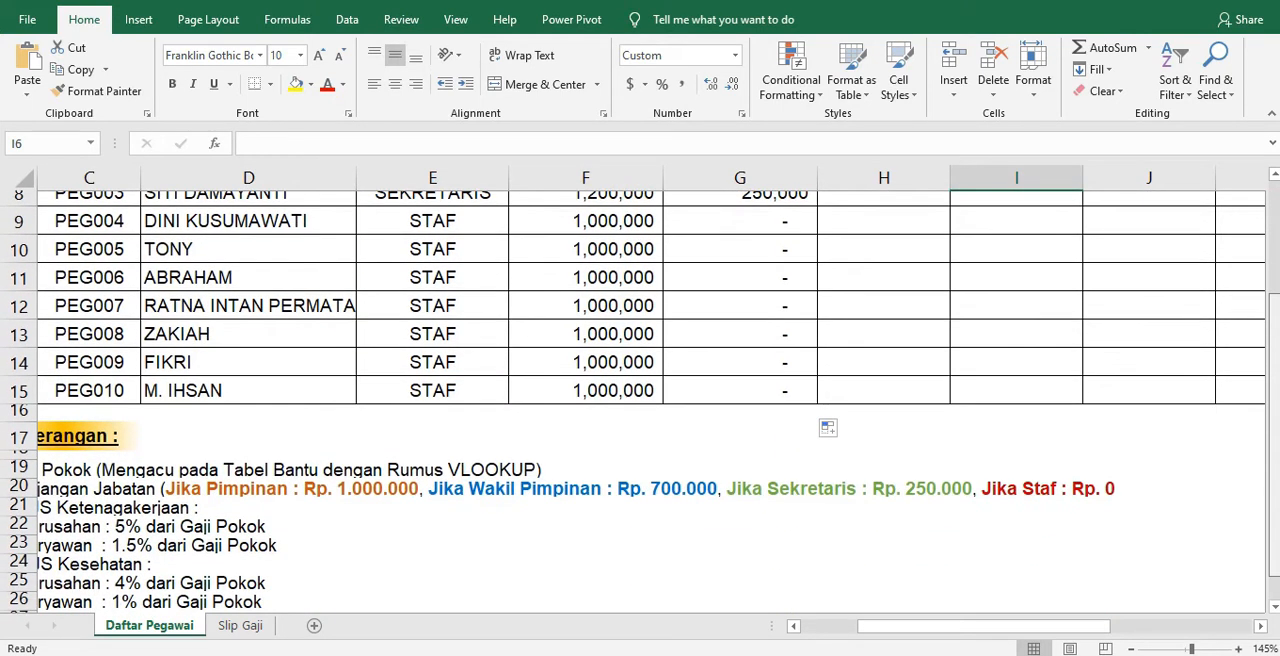
left_click_drag(900, 625, 837, 634)
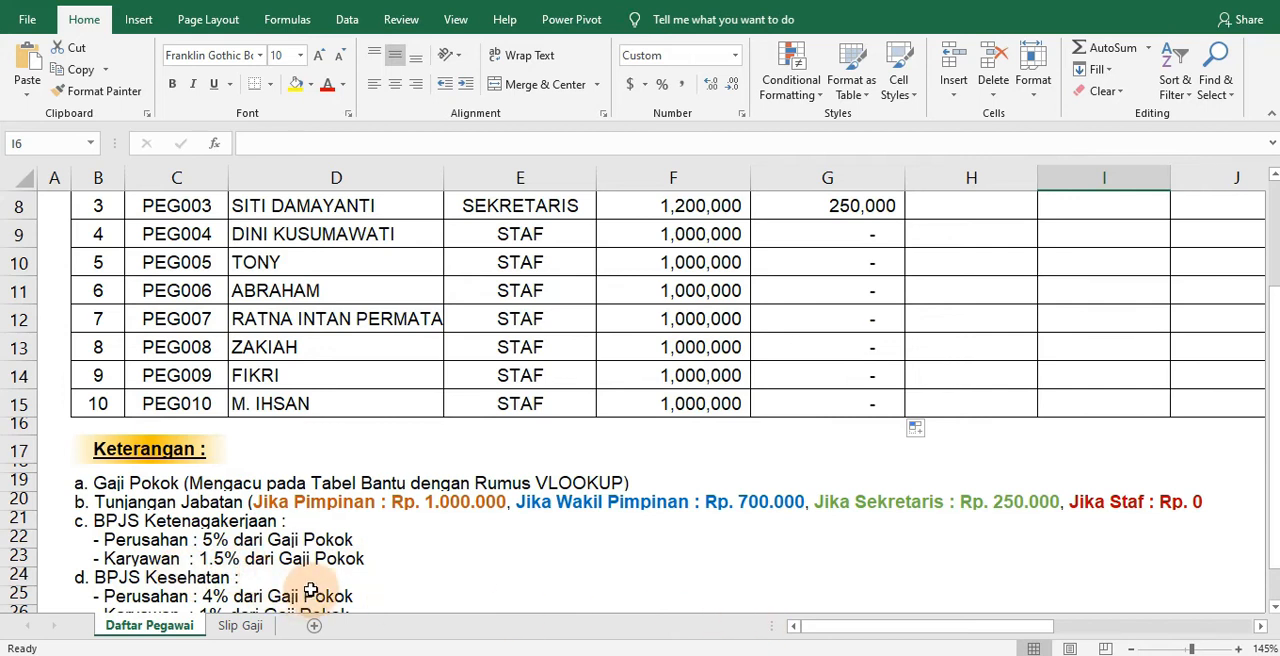
scroll(668, 400, "up", 2)
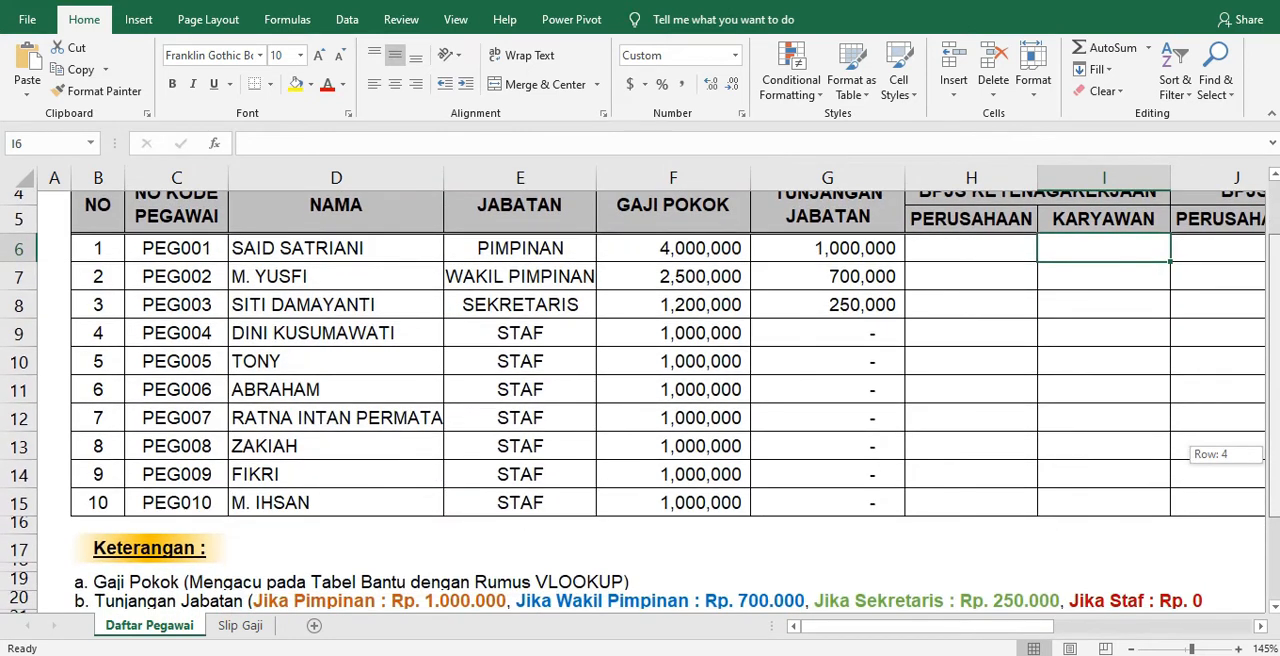
Enter =F6*5% in H6 for the company's BPJS Ketenagakerjaan share and copy it down to H15
left_click(910, 250)
scroll(375, 564, "down", 1)
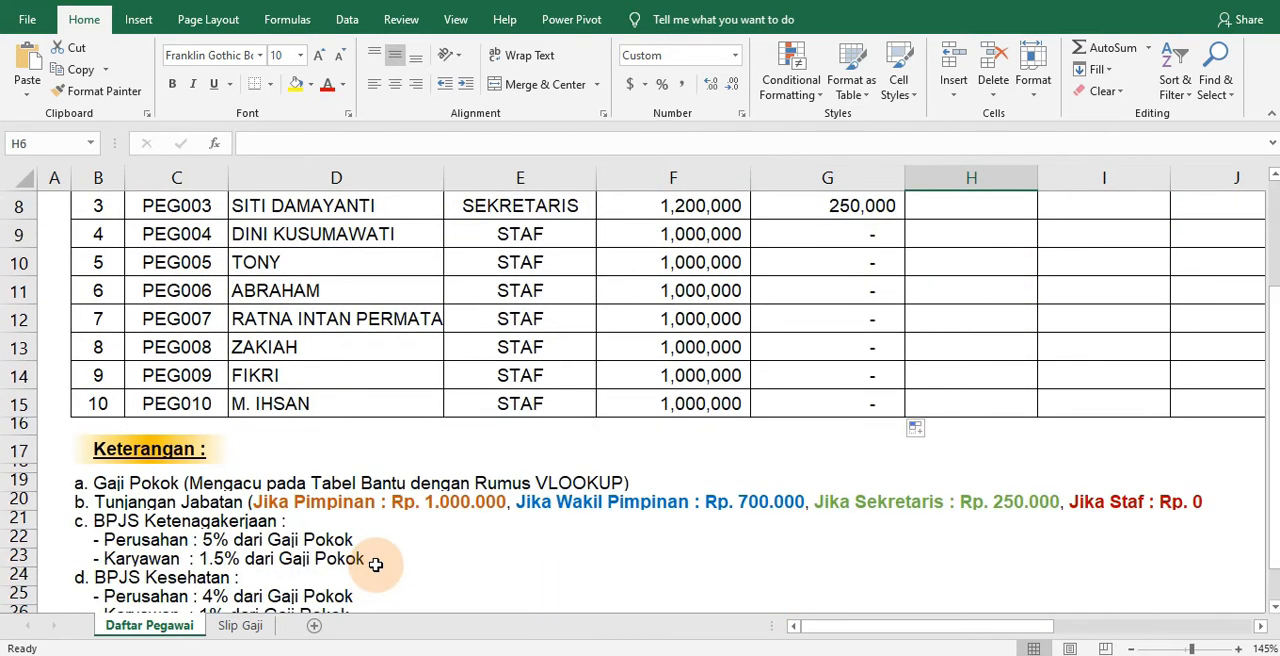
scroll(660, 512, "up", 1)
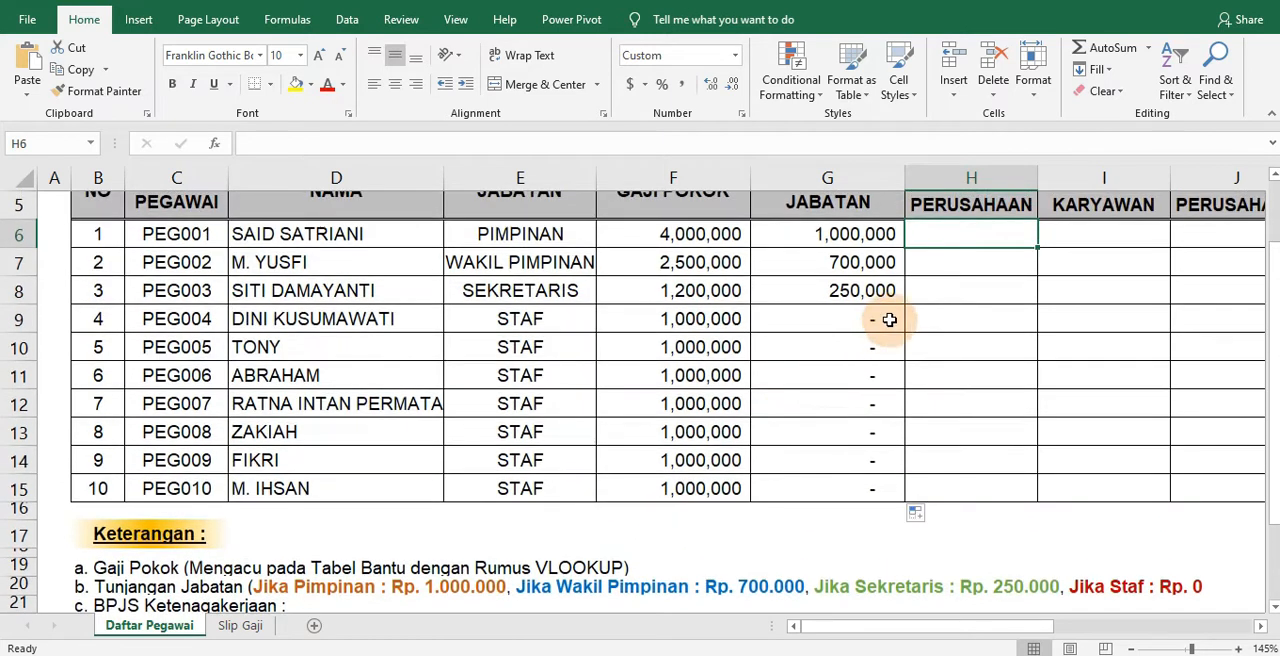
type("=")
scroll(952, 364, "up", 1)
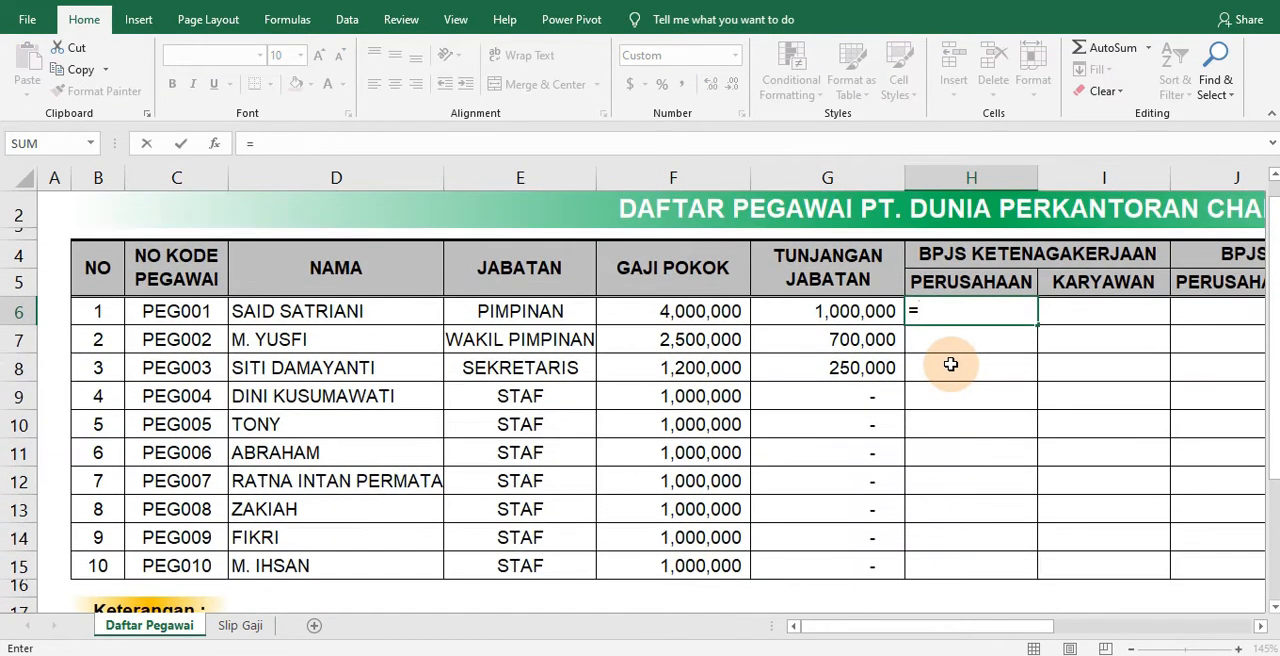
left_click(701, 315)
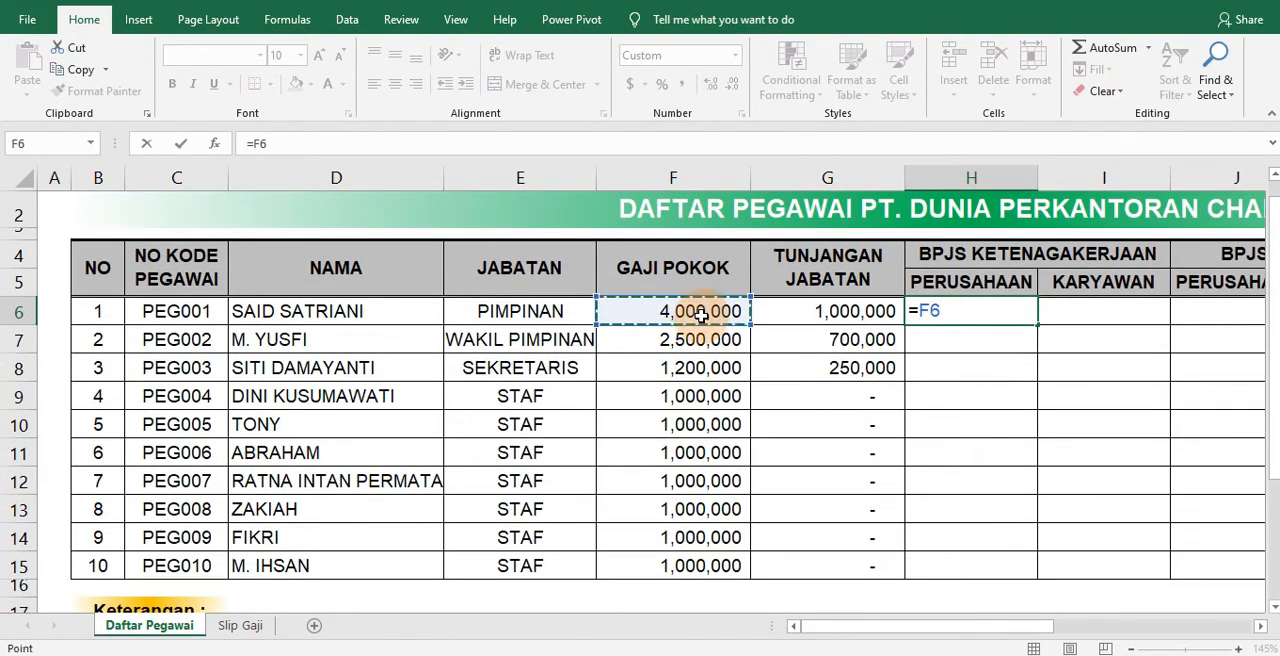
type("*")
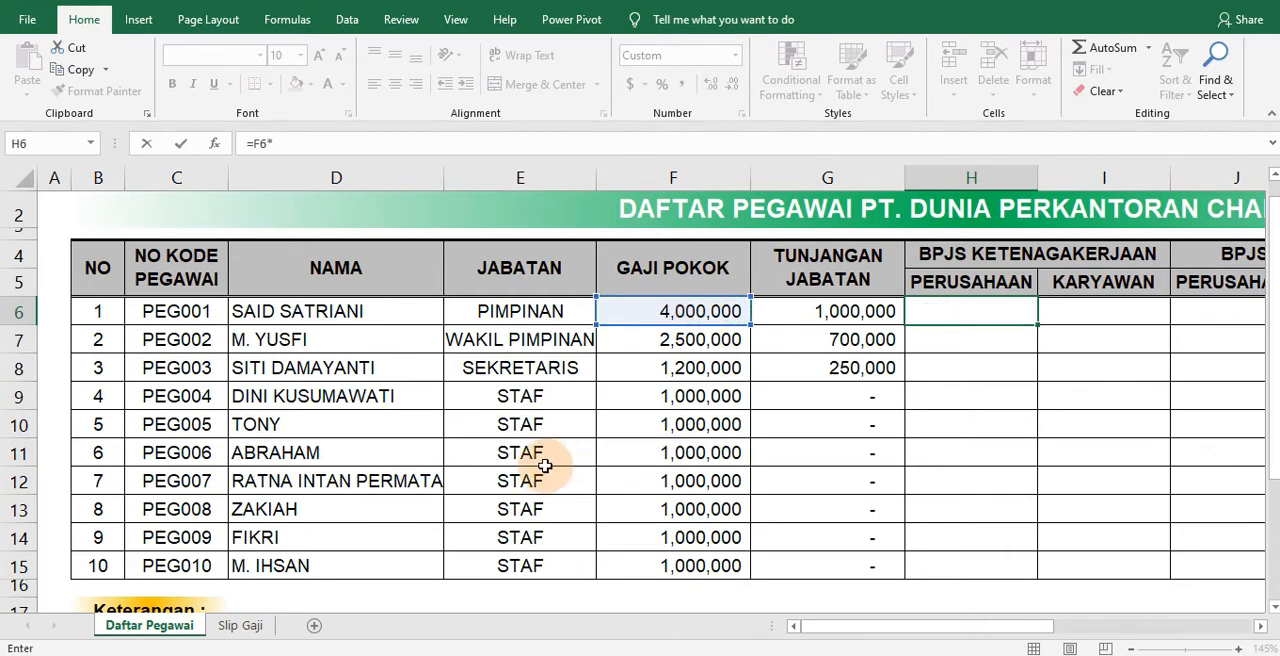
scroll(546, 466, "down", 4)
scroll(610, 477, "up", 3)
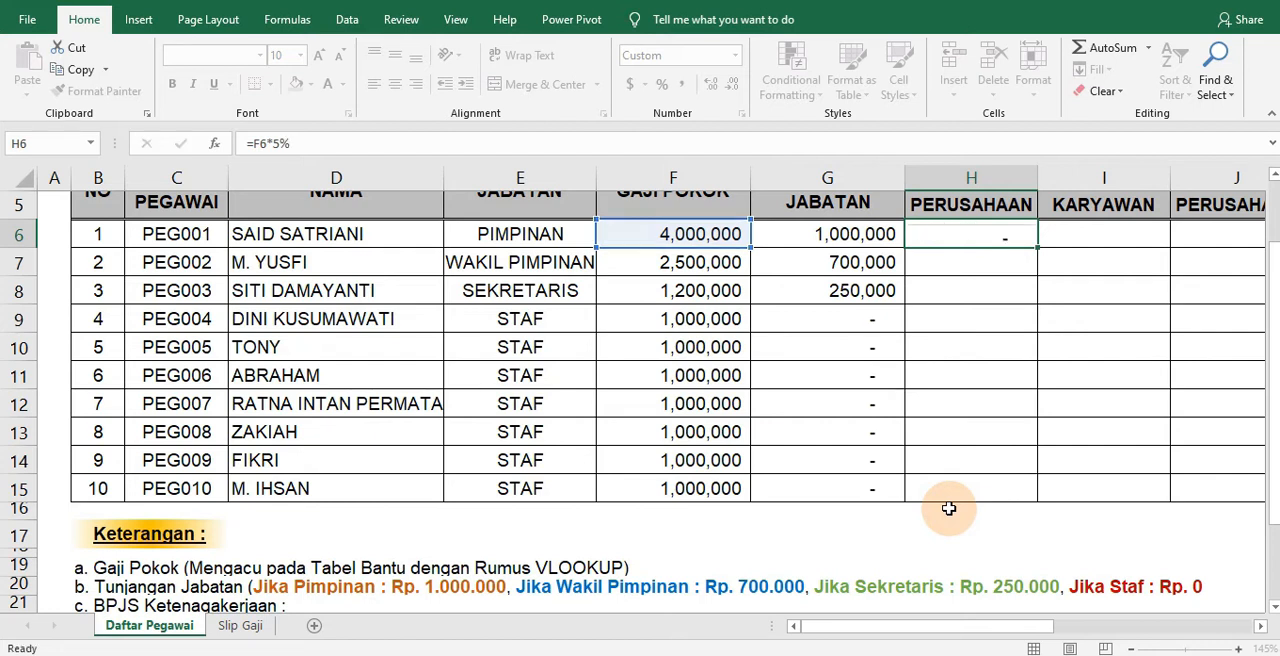
key("Return")
left_click(975, 236)
left_click_drag(1037, 245, 997, 497)
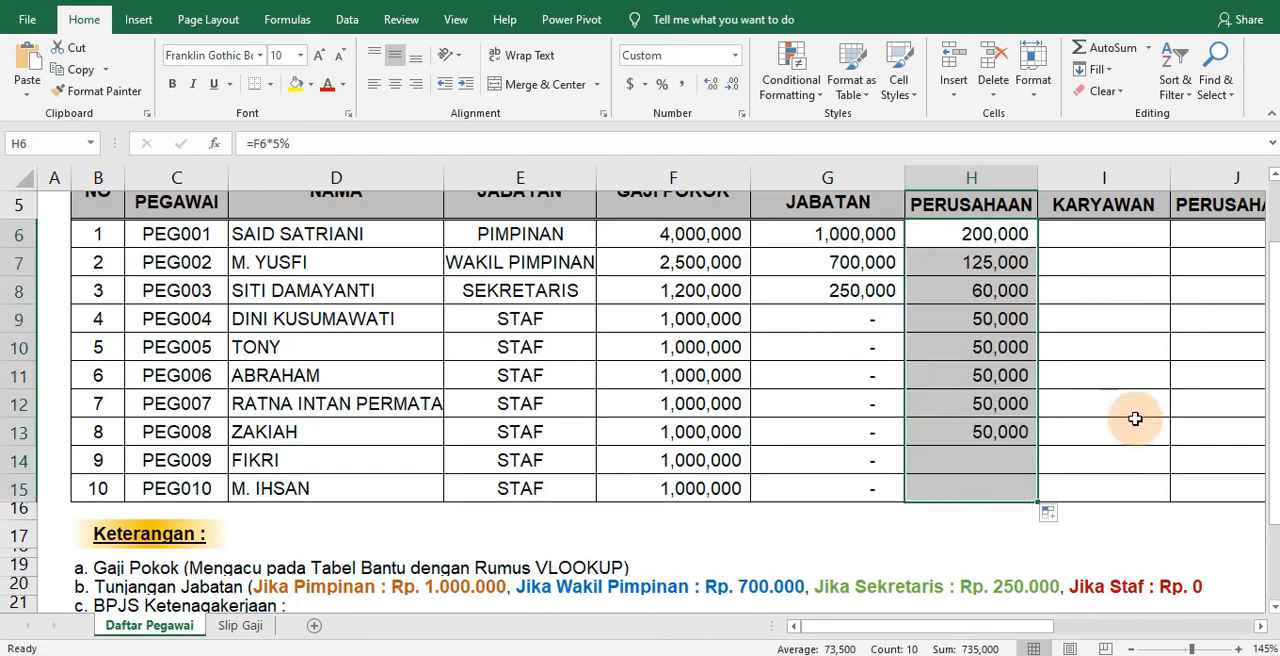
Enter =F6*1.5% in I6 for the employee's BPJS Ketenagakerjaan share and copy it down to I15
left_click(1118, 237)
scroll(354, 600, "down", 1)
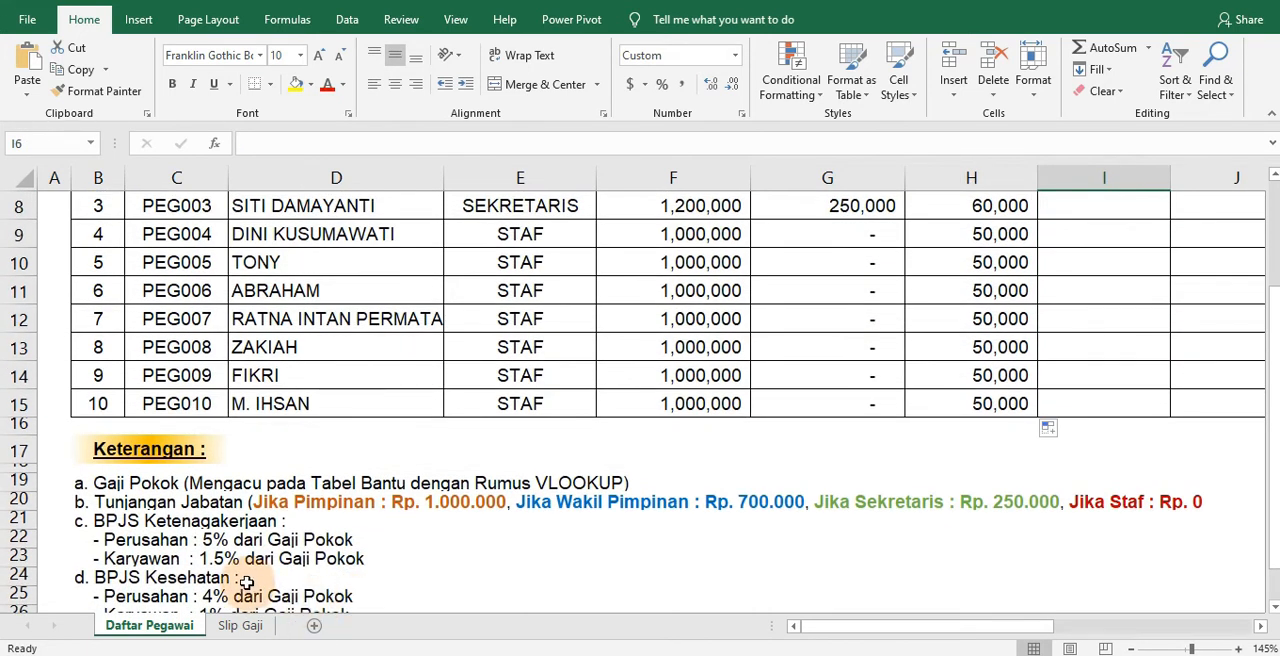
scroll(246, 582, "up", 2)
type("=")
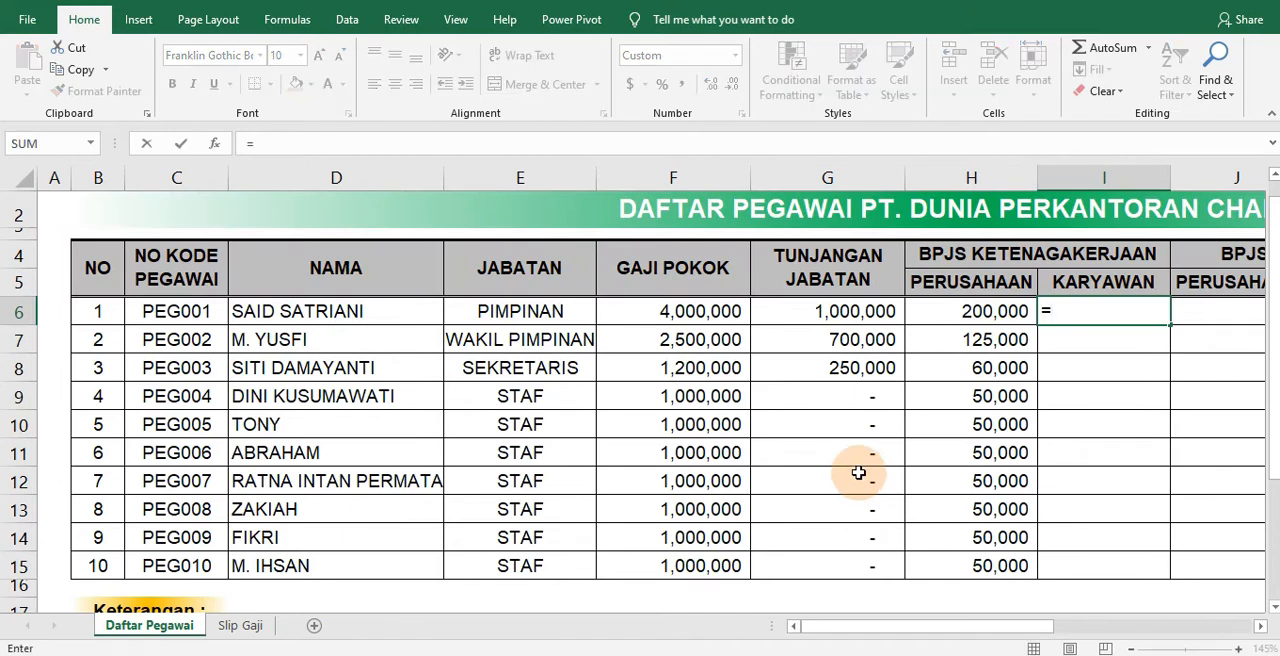
left_click(655, 316)
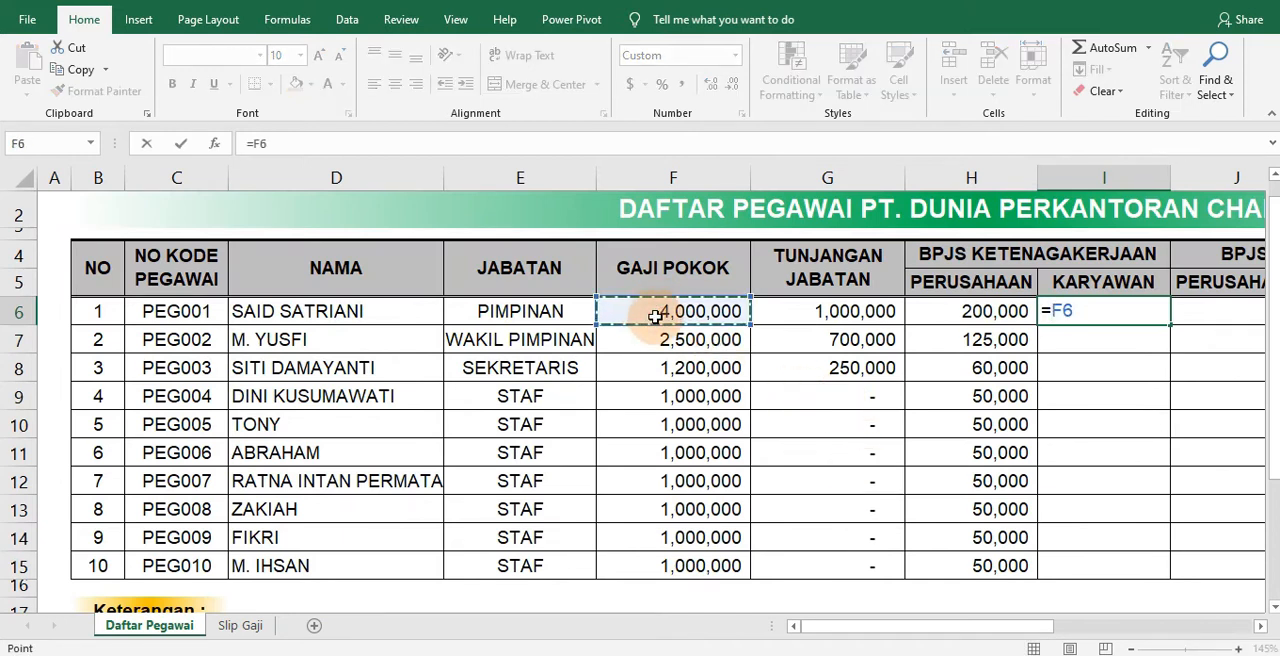
type("*1.5")
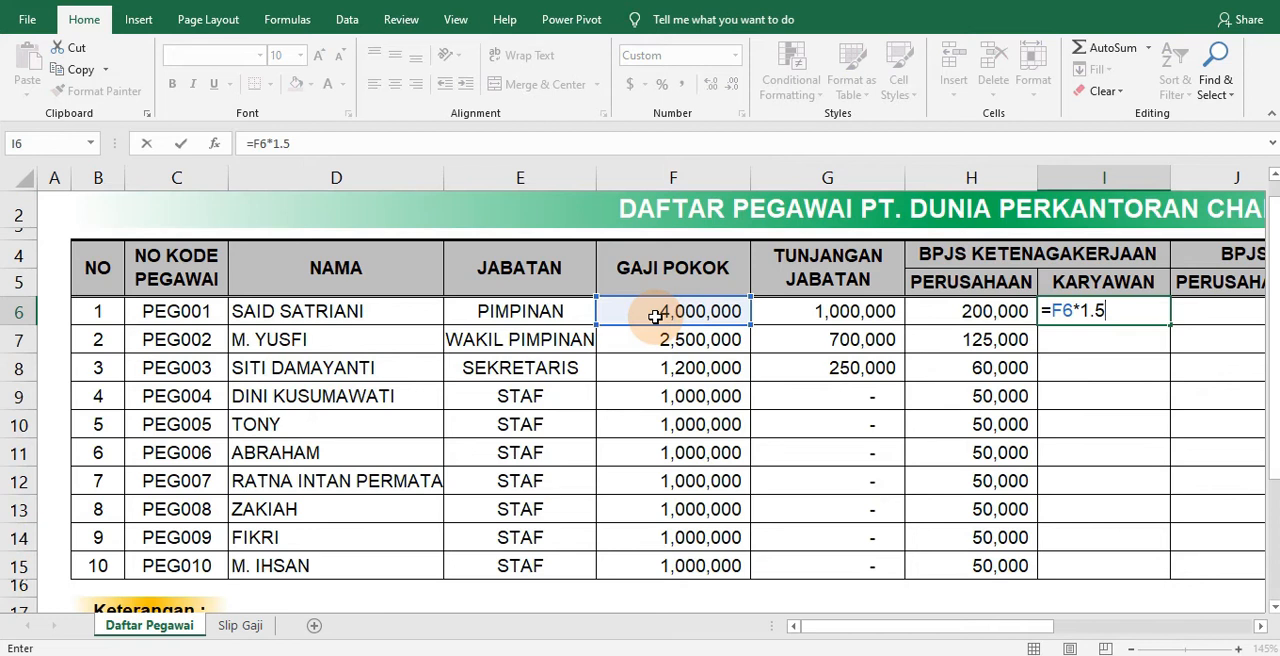
type("%")
key("Return")
left_click(1095, 311)
left_click_drag(1166, 322, 1097, 568)
Enter =F6*4% in J6 for the company's BPJS Kesehatan share and copy it down to J15
scroll(620, 546, "down", 3)
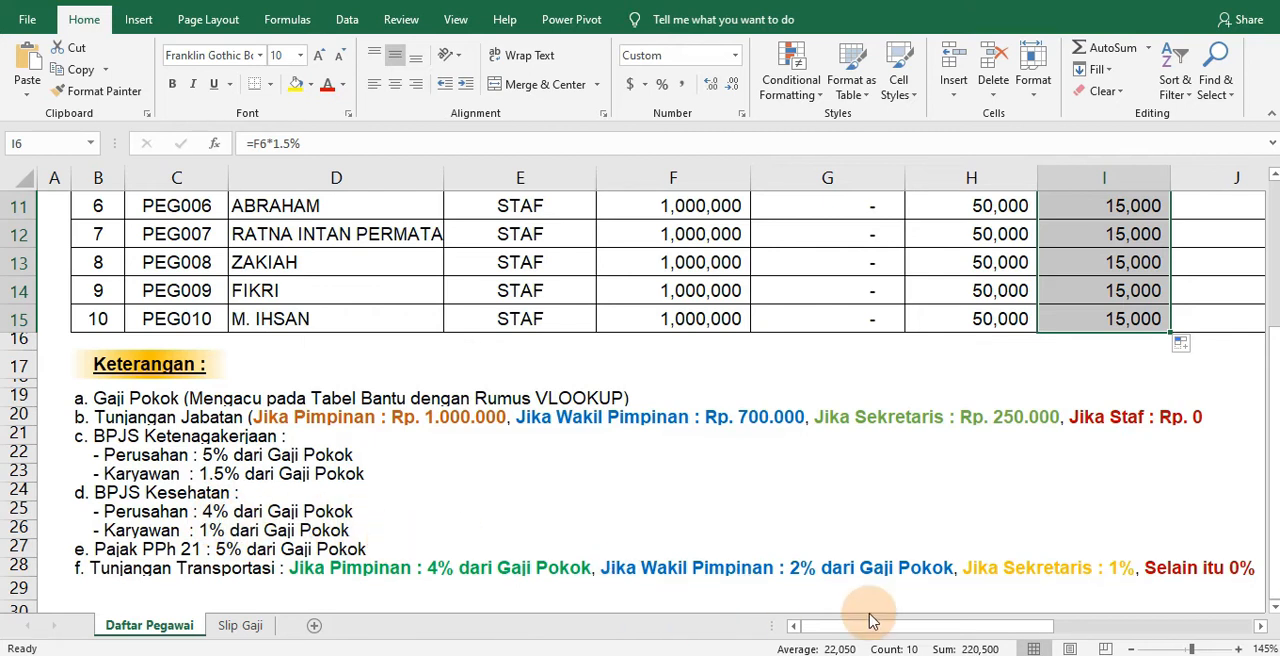
left_click_drag(897, 632, 1014, 632)
scroll(828, 308, "up", 3)
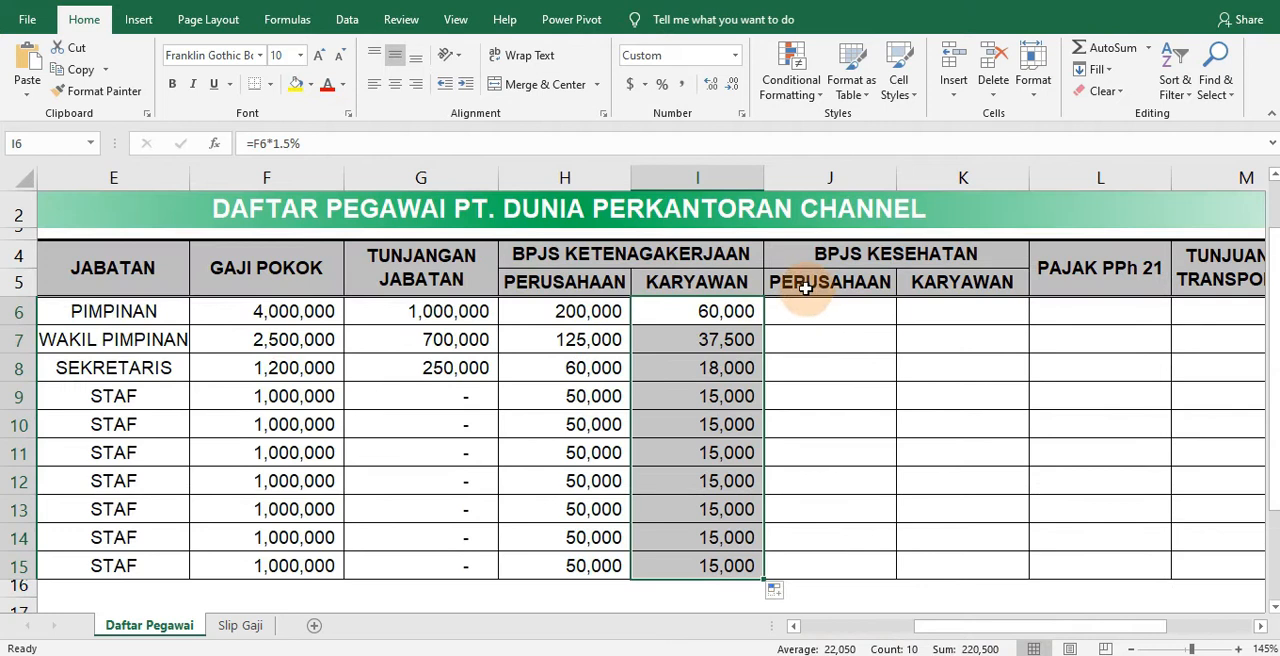
left_click(860, 321)
type("=")
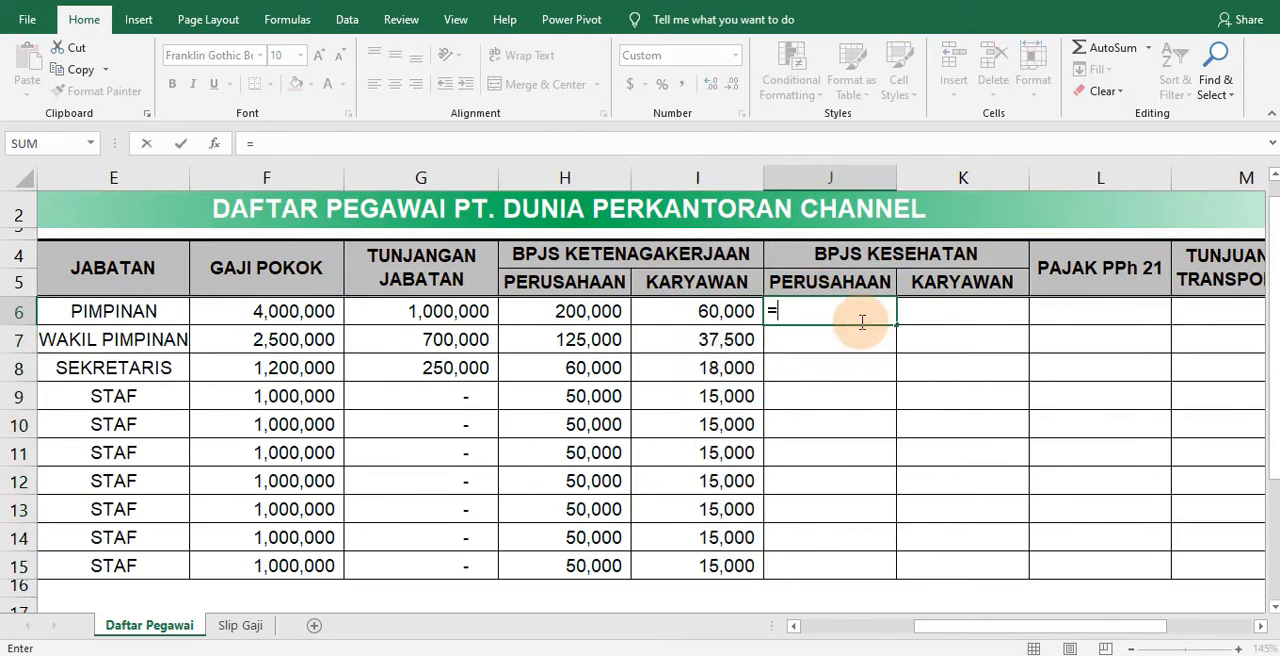
left_click(276, 314)
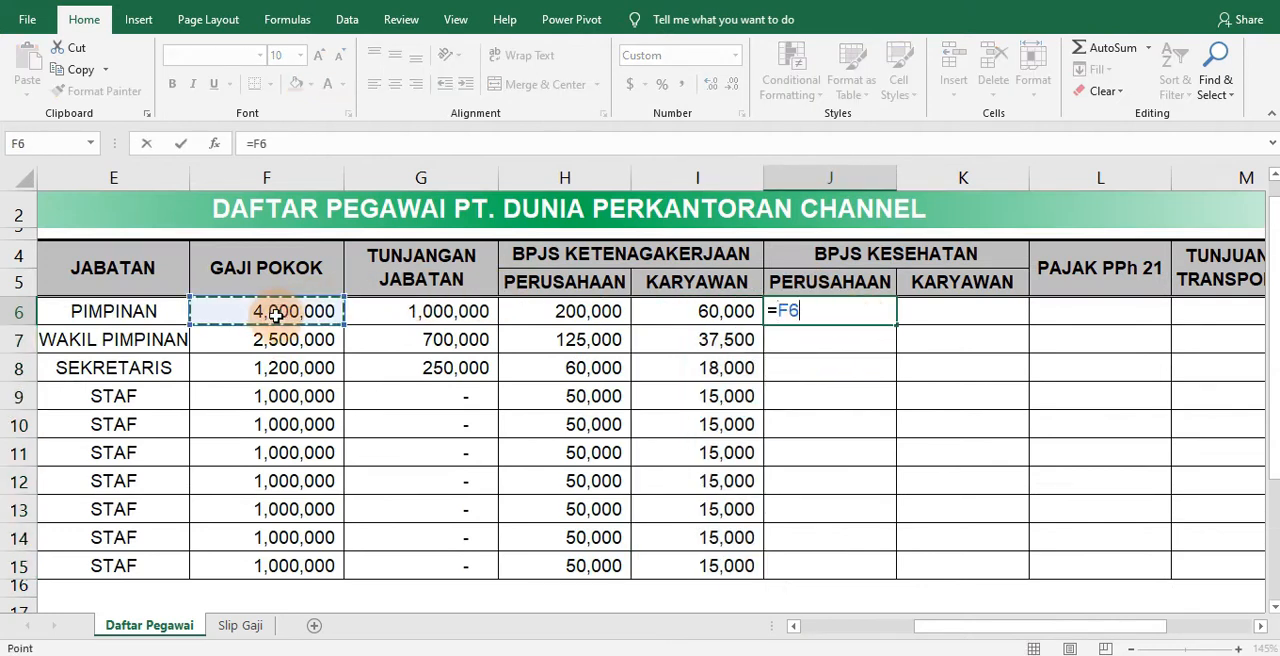
type("*4")
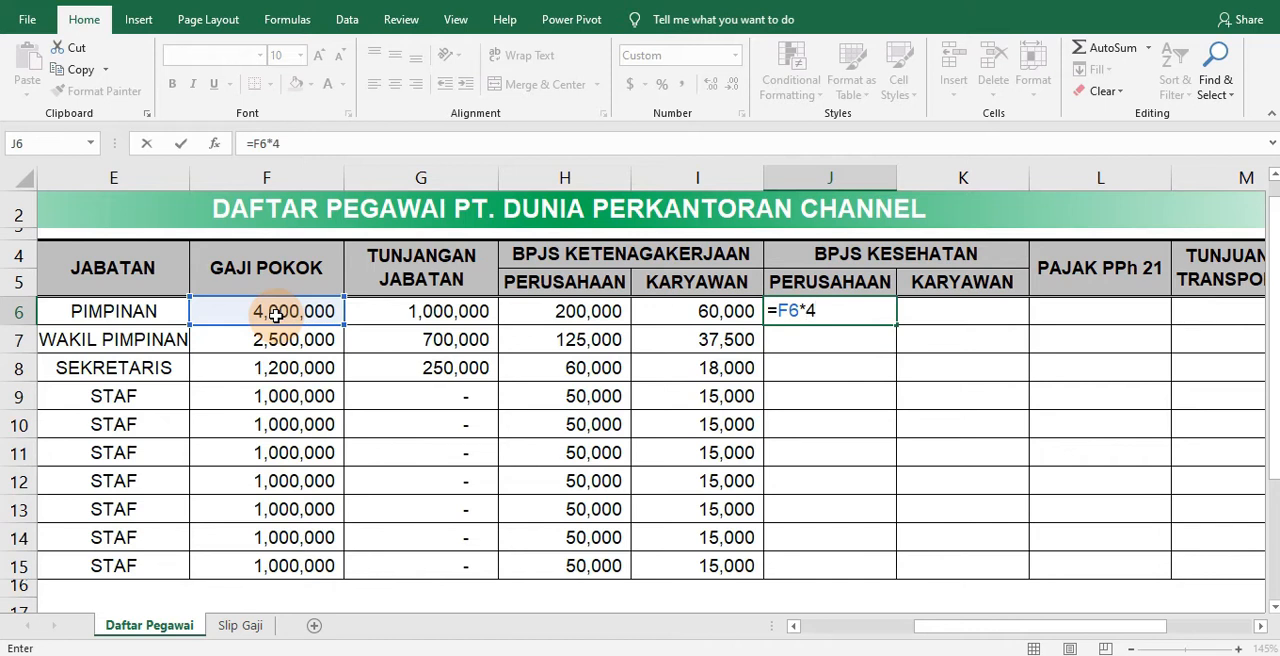
type("%")
key("Return")
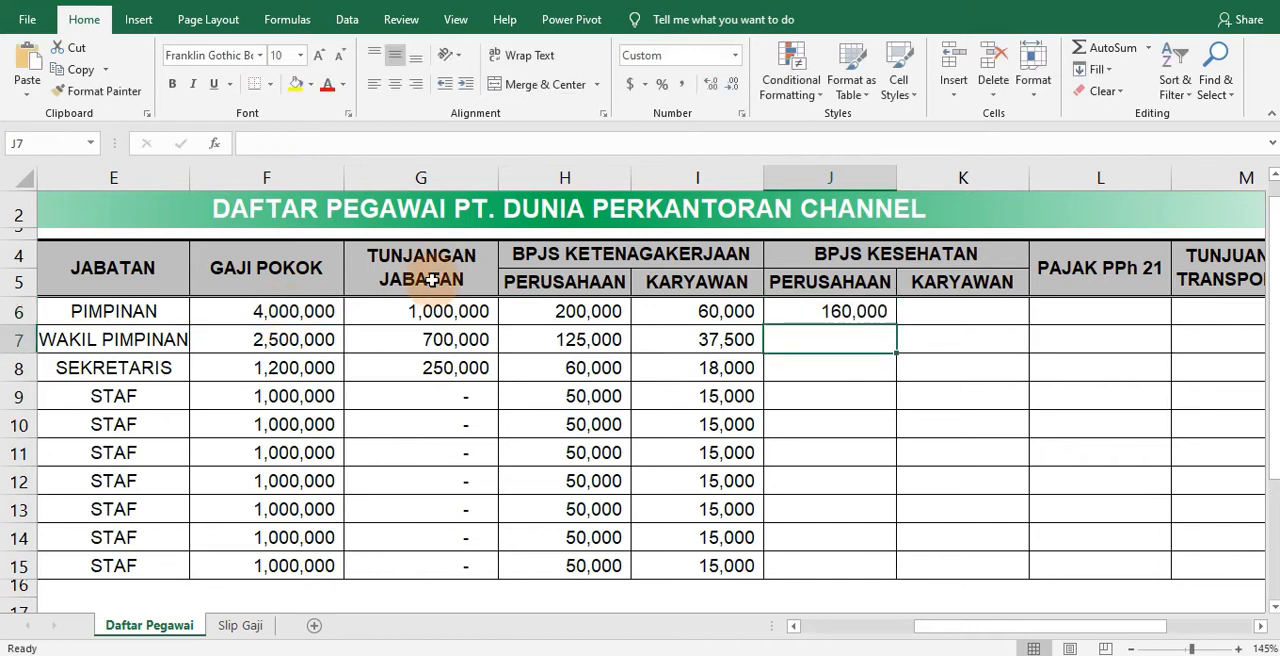
left_click(860, 312)
left_click_drag(893, 330, 851, 571)
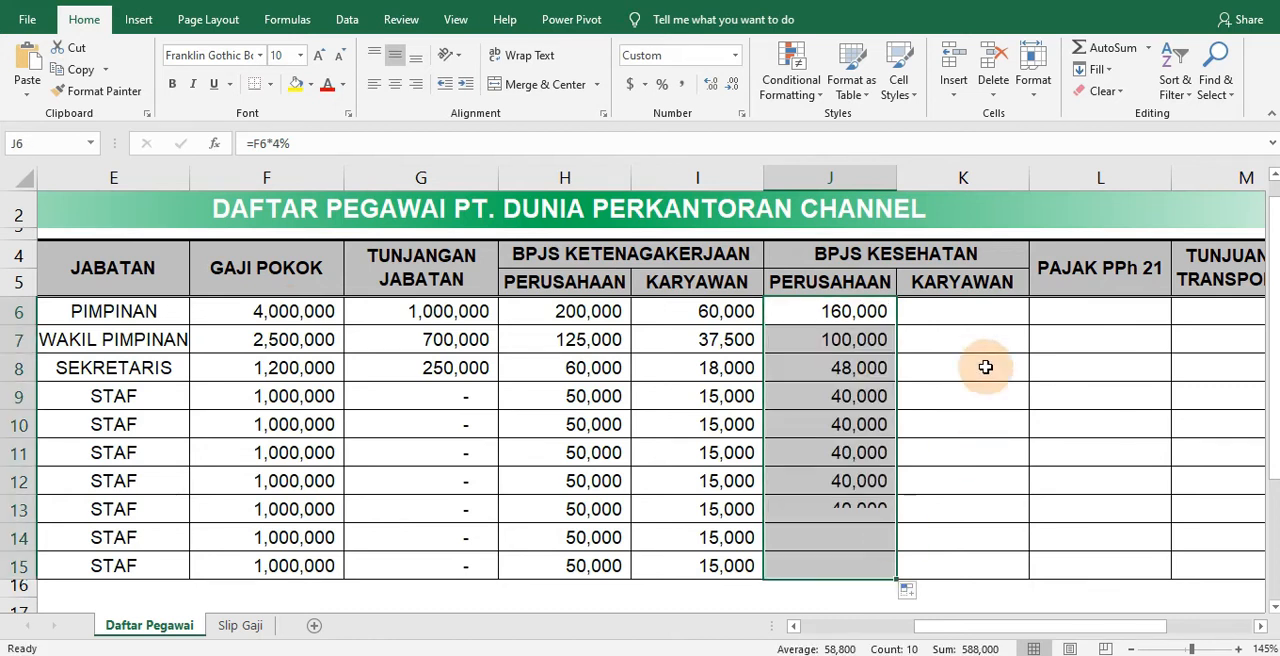
Enter =F6*1% in K6 for the employee's BPJS Kesehatan share and copy it down to K15
left_click(953, 313)
type("=")
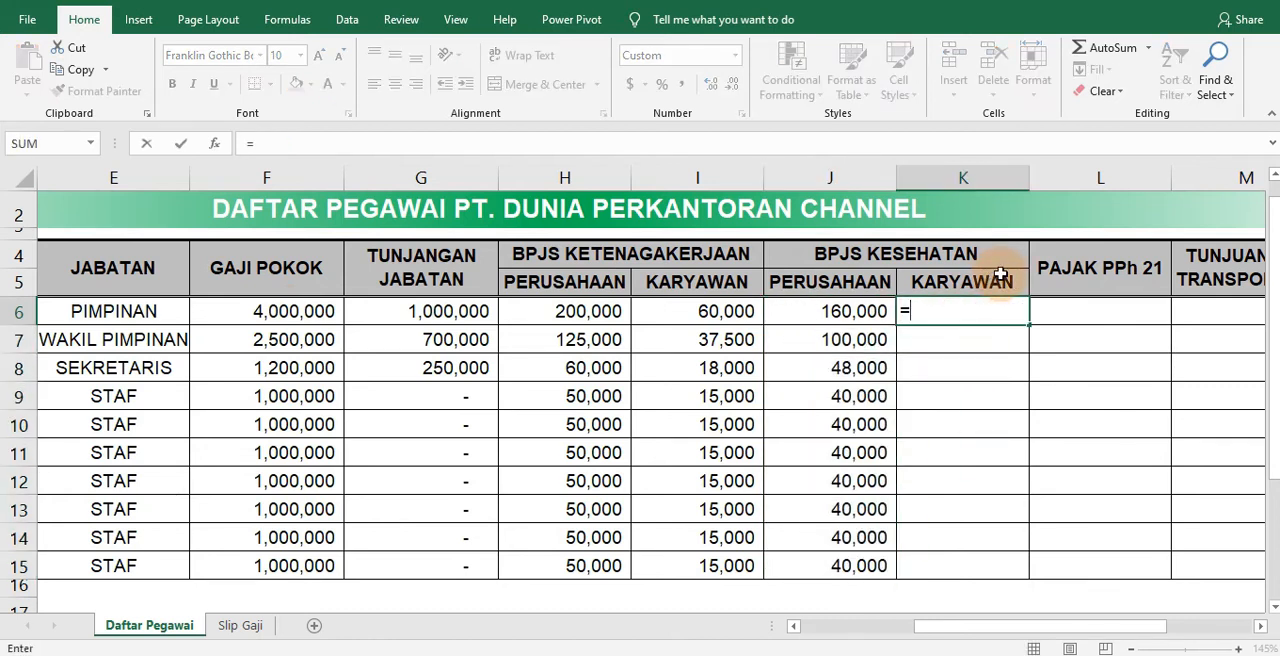
left_click(300, 311)
type("*1")
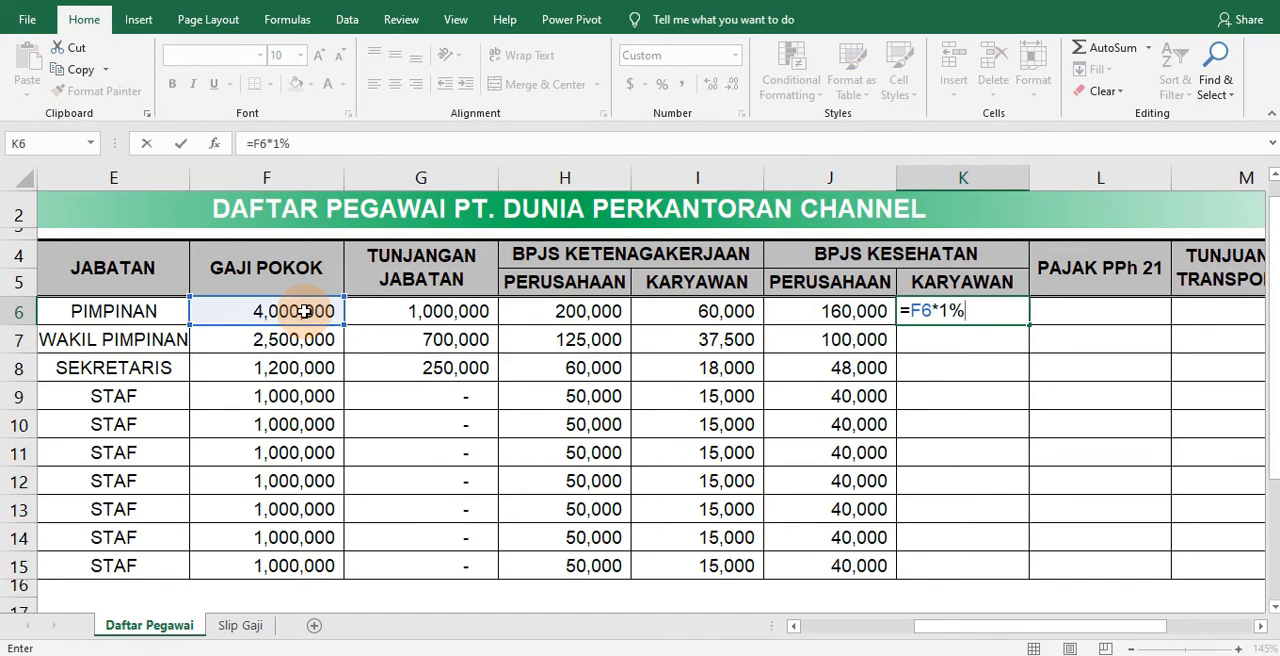
type("%")
key("ctrl+Return")
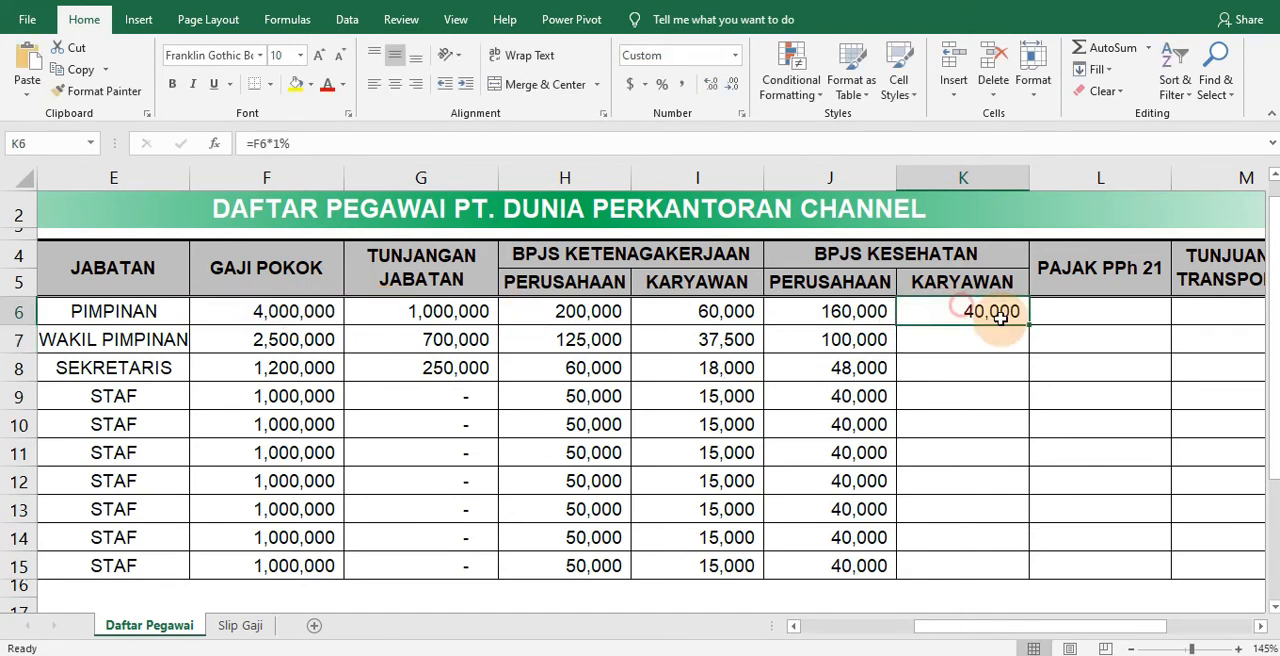
left_click_drag(1032, 326, 988, 572)
Enter =F6*5% in L6 for the PPh 21 tax and copy it down to L15
left_click(1113, 421)
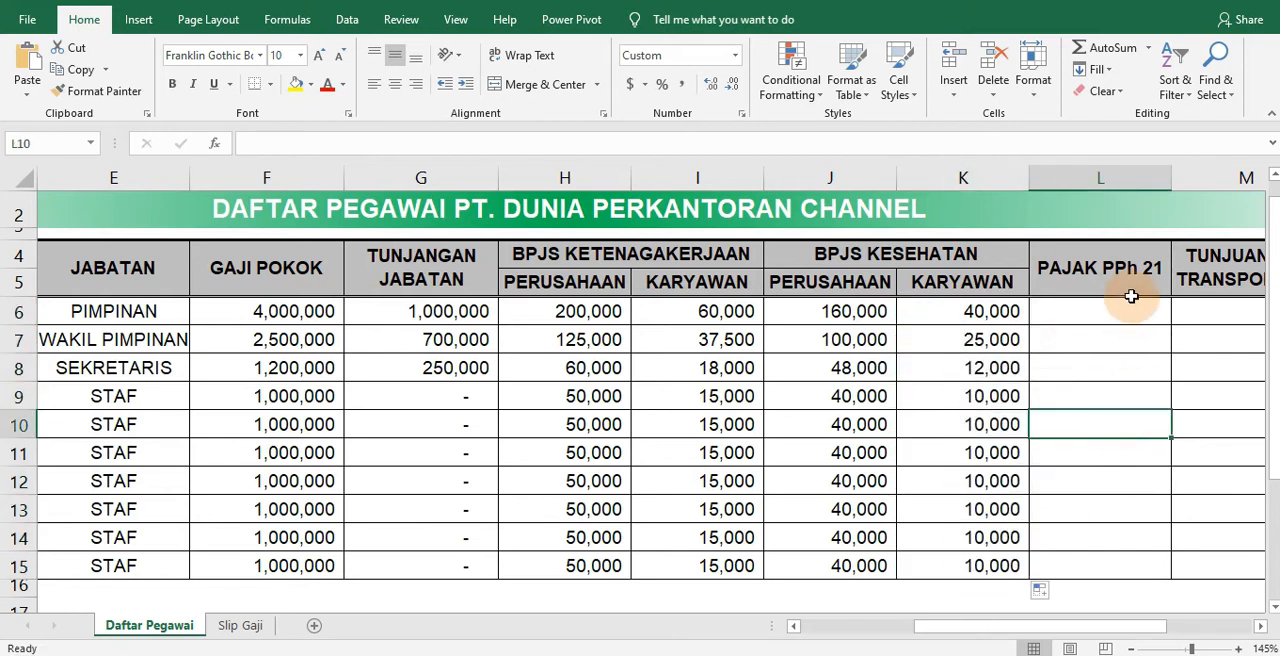
mouse_move(951, 632)
left_mouse_down()
mouse_move(868, 639)
mouse_move(964, 640)
left_mouse_up()
scroll(440, 438, "down", 3)
scroll(1110, 450, "up", 3)
left_click(1114, 329)
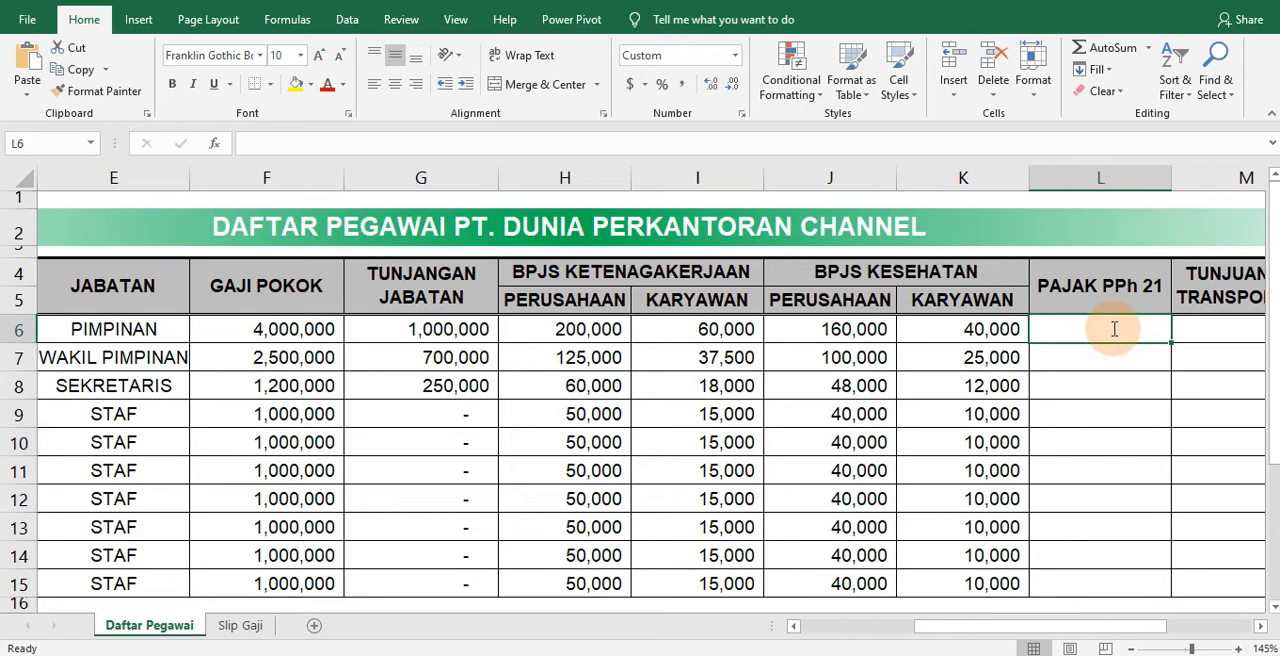
type("=")
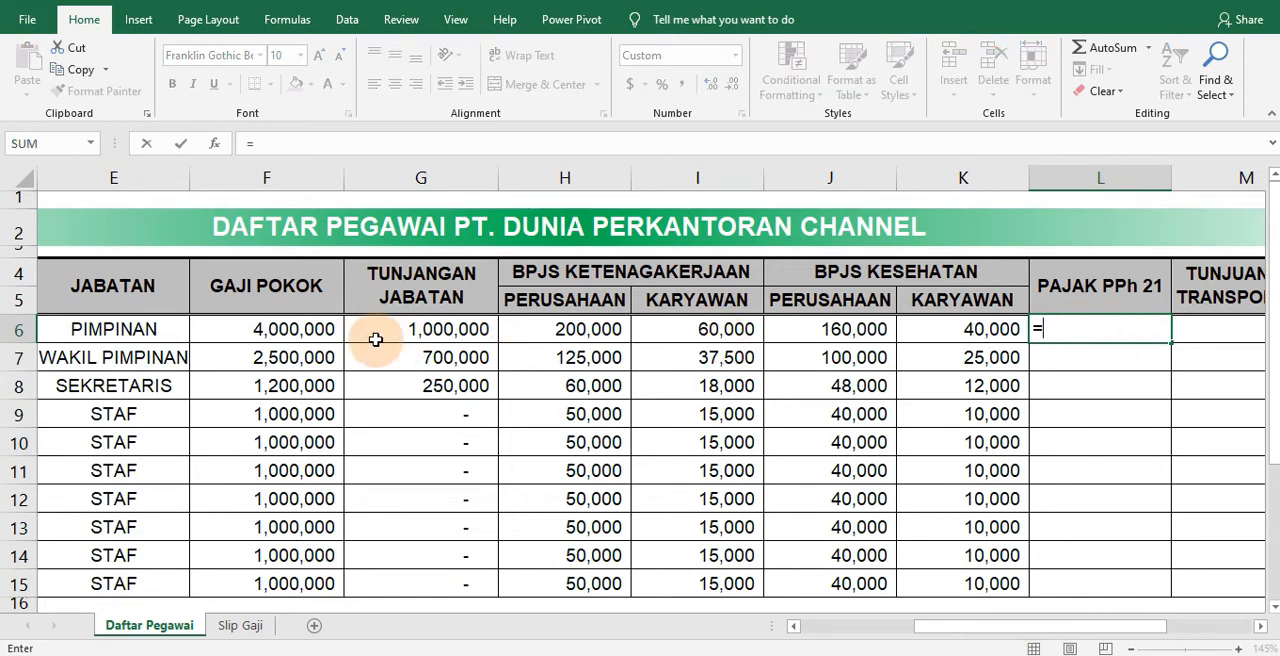
left_click(295, 331)
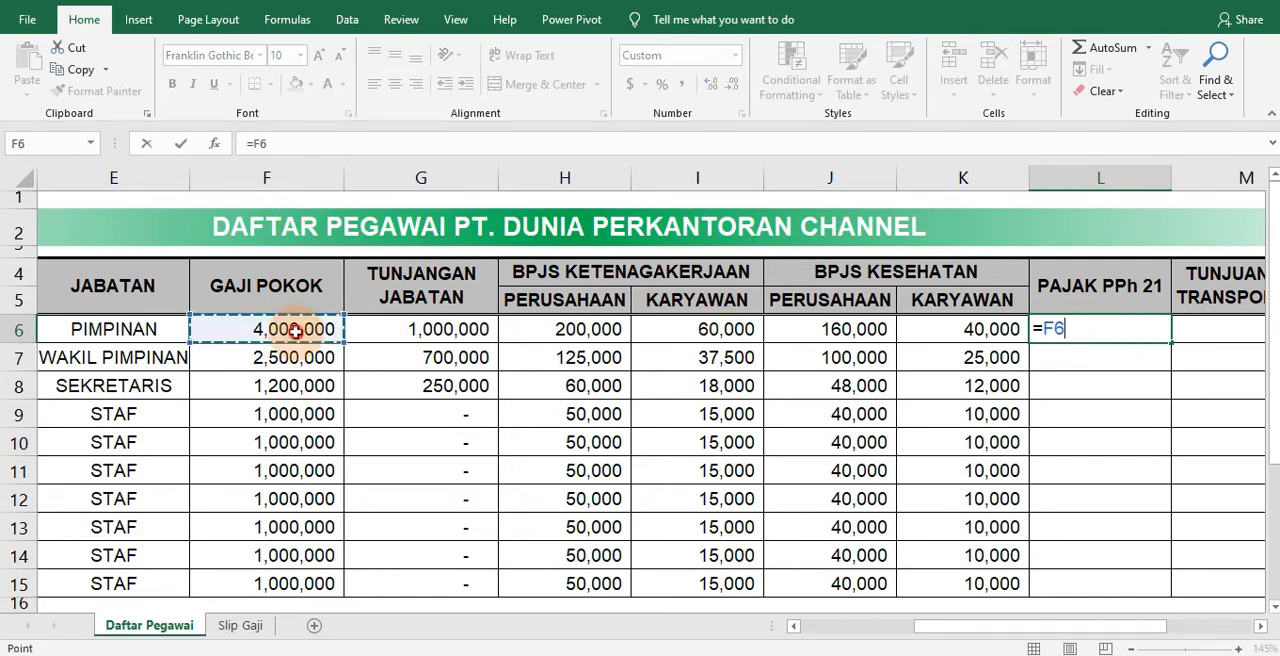
type("*")
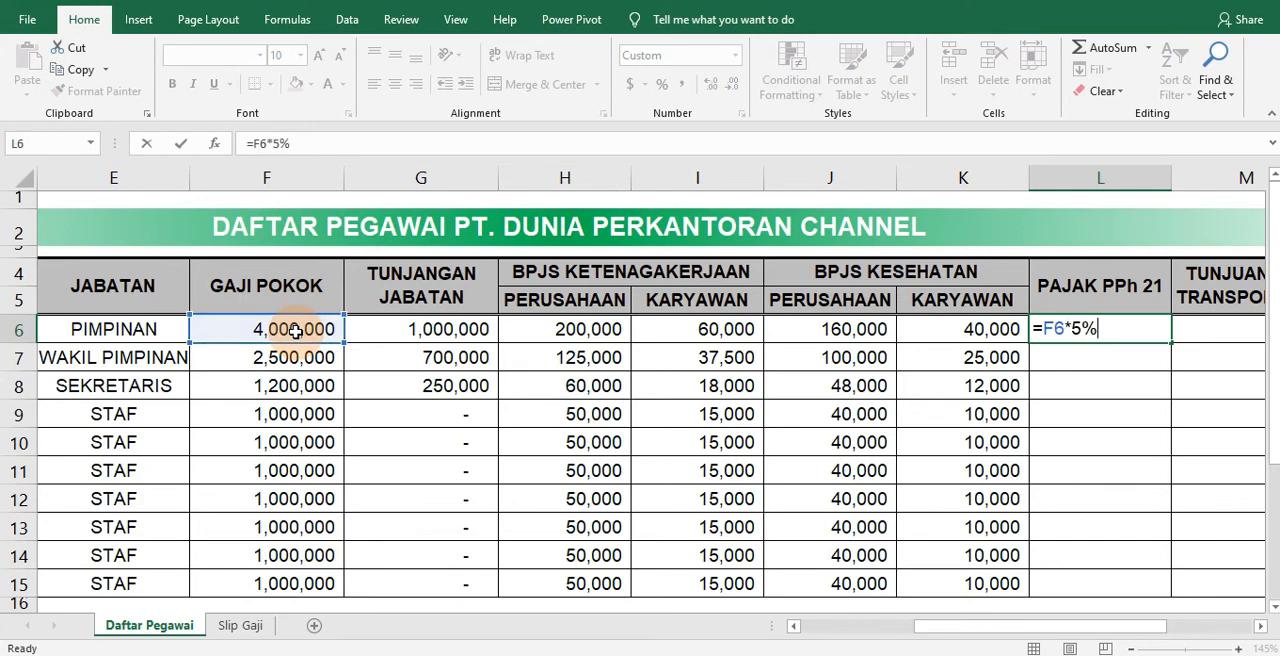
key("ctrl+Return")
left_click_drag(1169, 342, 1145, 568)
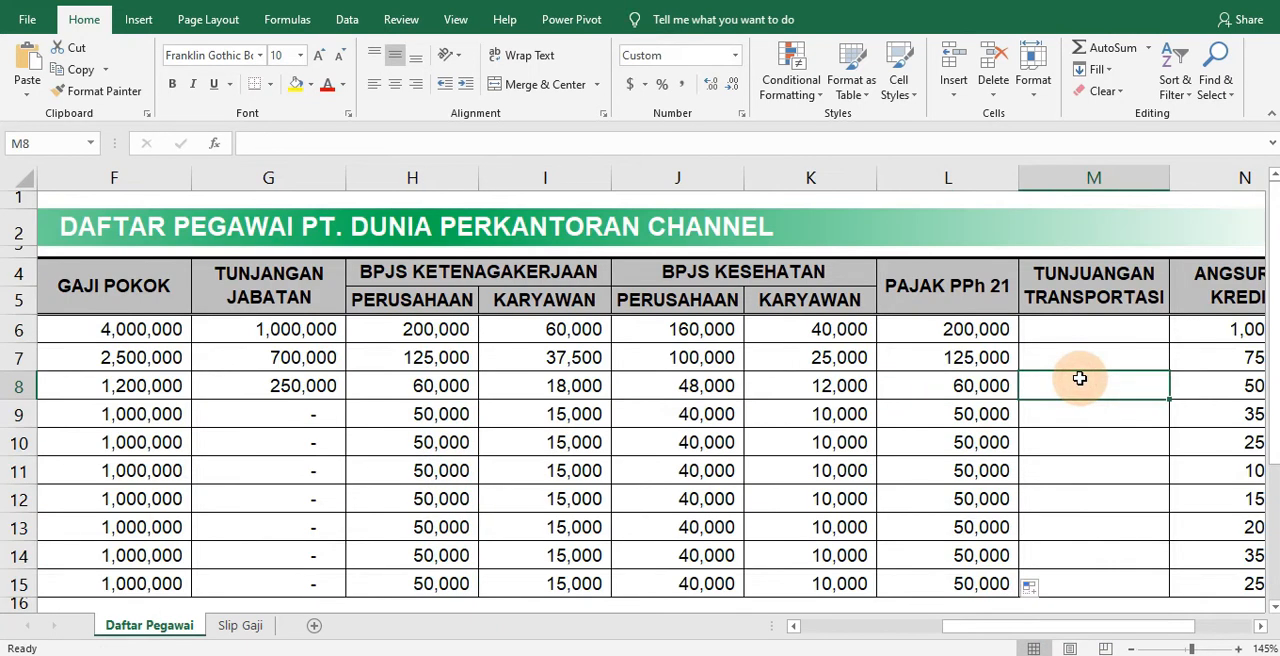
Correct the misspelled header in M4 to TUNJANGAN TRANSPORTASI
left_click(1120, 280)
double_click(1104, 276)
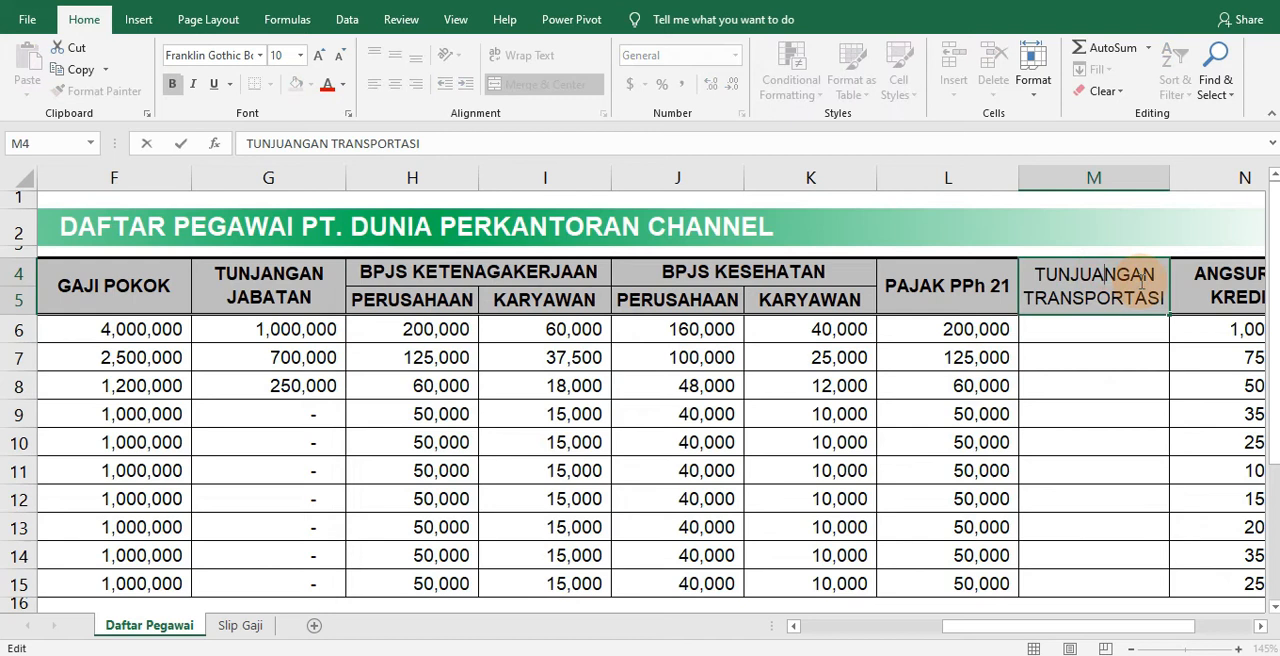
key("Delete")
key("BackSpace")
type("A")
key("Return")
Check the Tunjangan Transportasi rule in the Keterangan notes and start an IF formula in M6 that tests the job title in E6
scroll(400, 490, "down", 3)
scroll(422, 499, "down", 3)
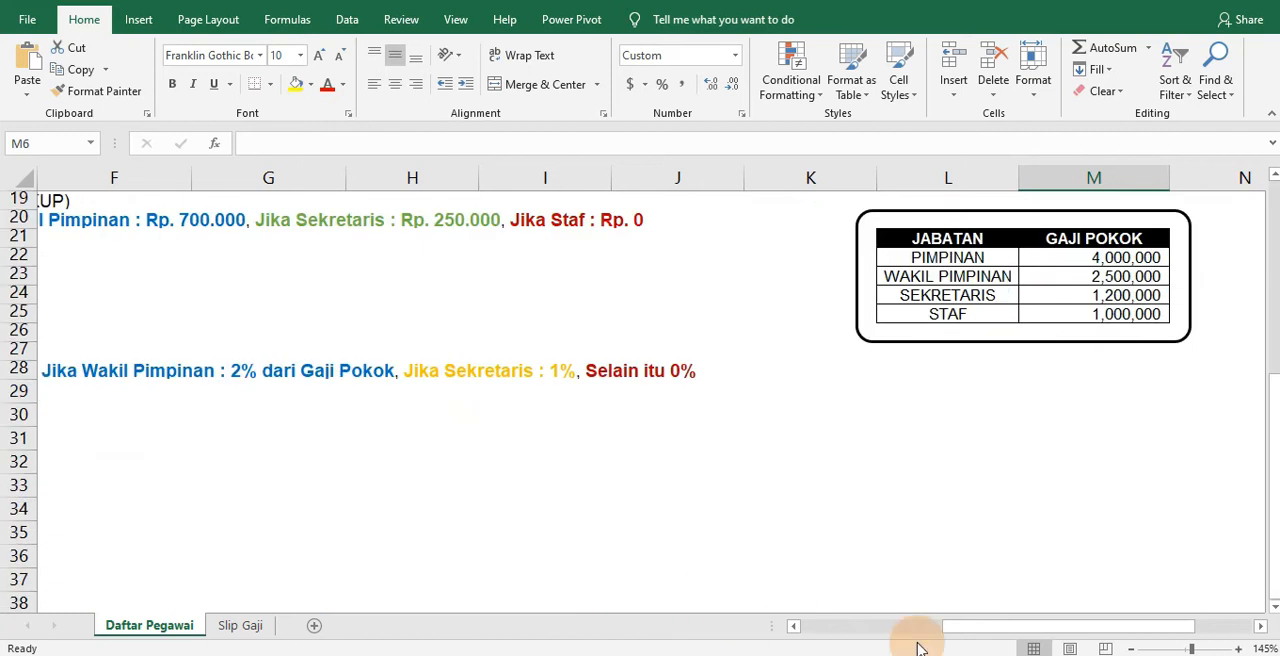
left_click_drag(980, 642, 838, 640)
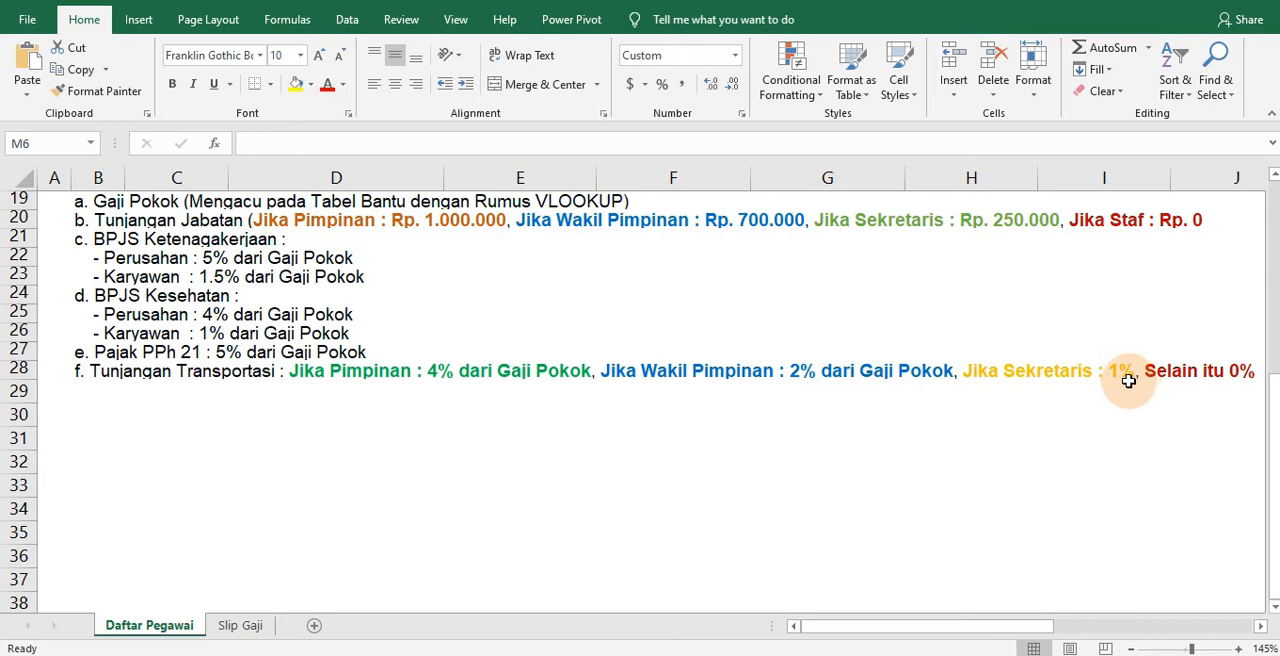
left_click_drag(1017, 630, 1063, 633)
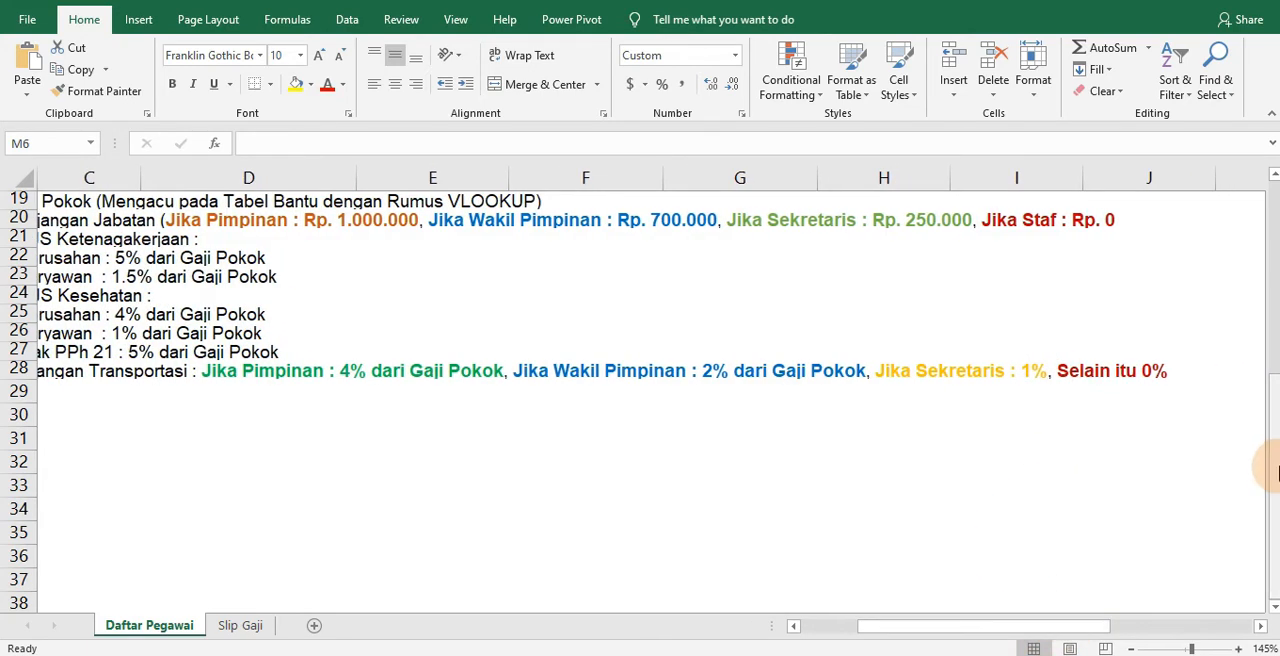
left_click_drag(1274, 470, 1275, 256)
left_click_drag(955, 631, 1063, 640)
left_click(955, 336)
double_click(956, 336)
type("=")
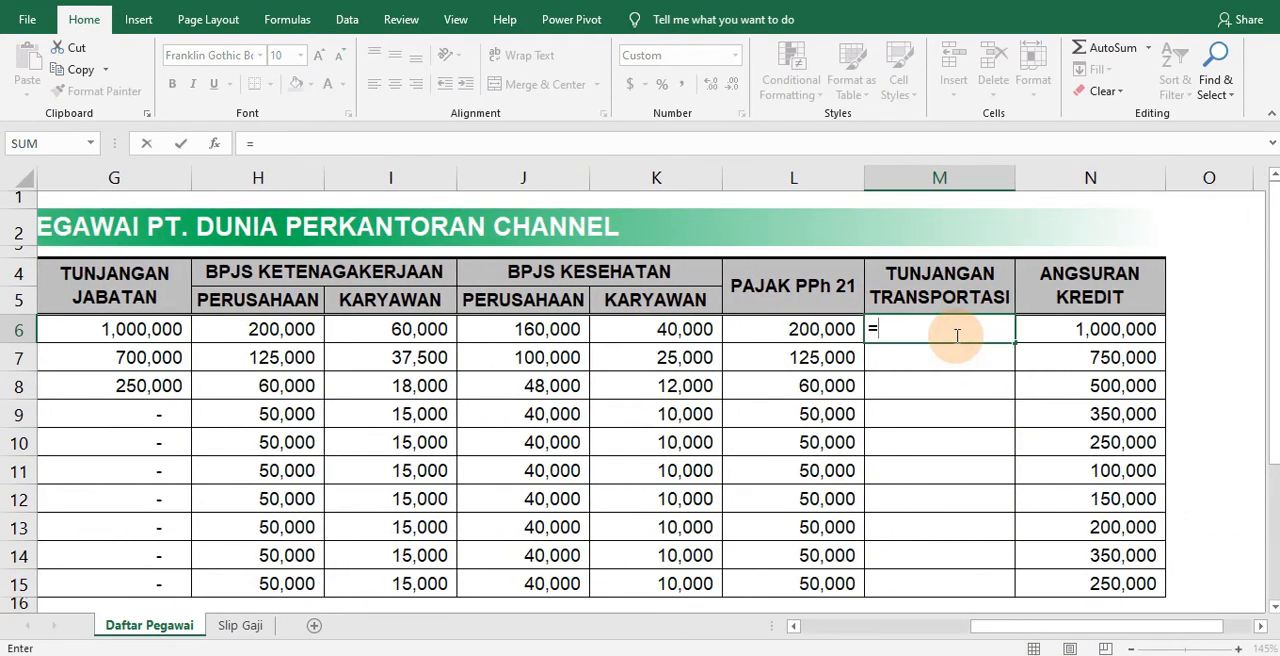
type("IF(")
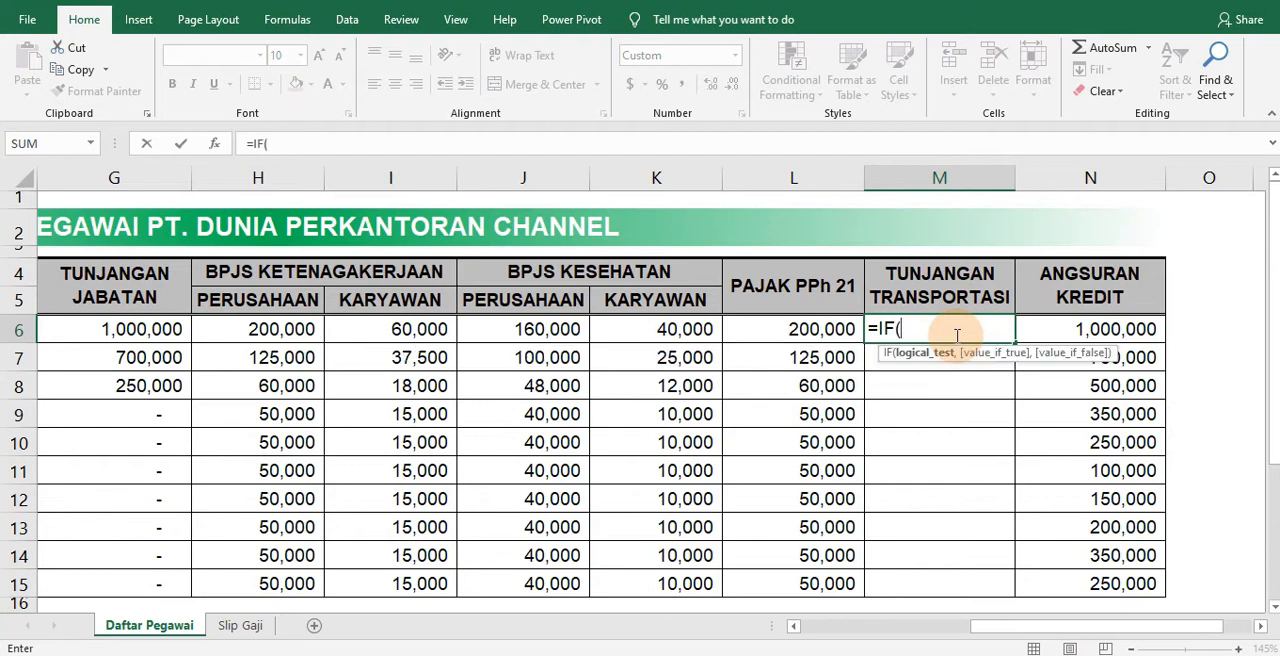
left_click_drag(971, 630, 838, 640)
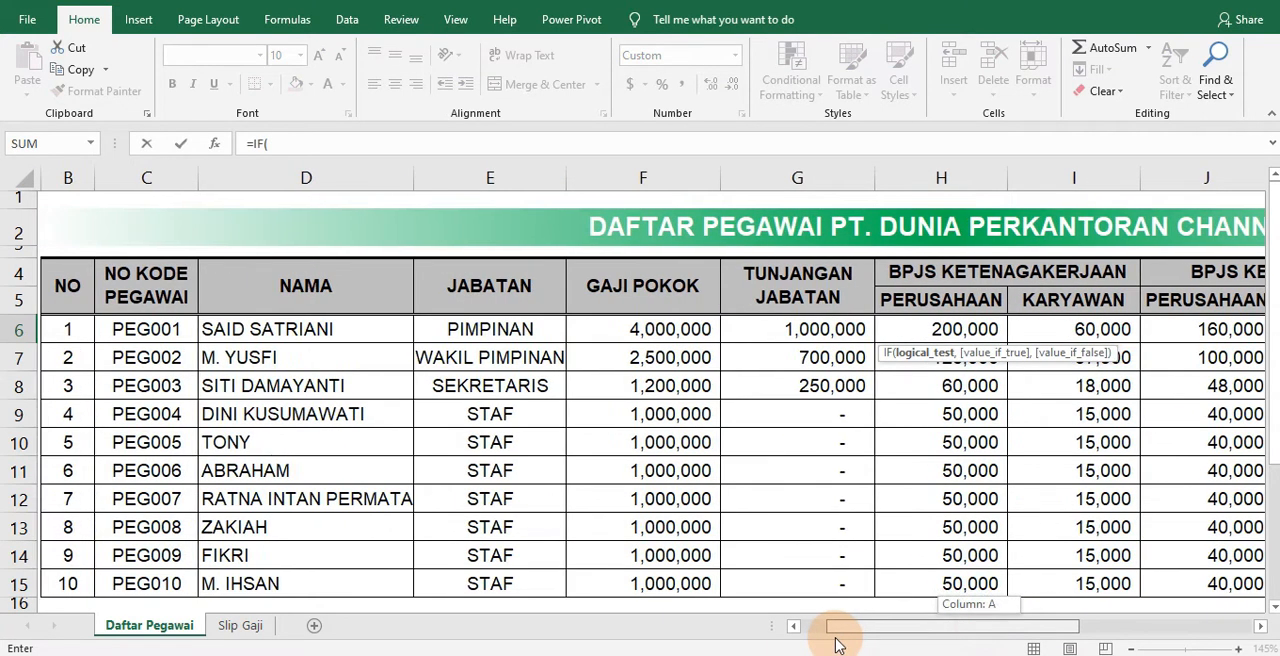
left_click(505, 331)
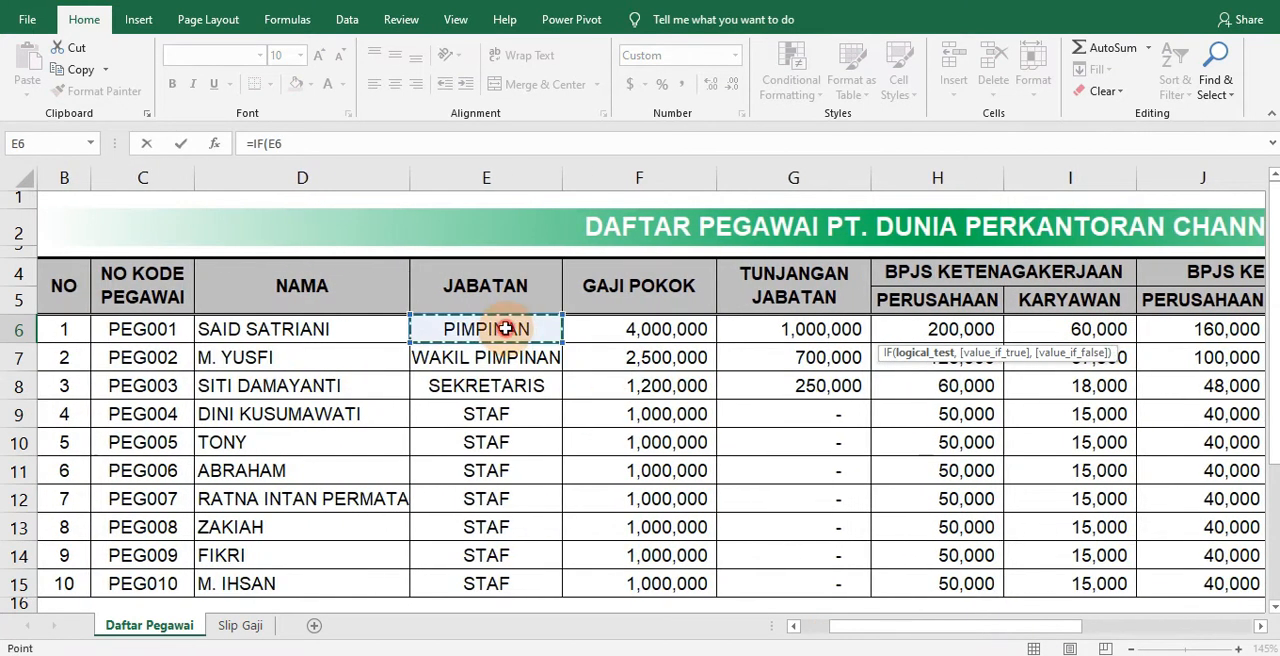
Complete the first IF condition in M6 as E6="PIMPINAN" with 4%*F6 as its true value
left_click(303, 142)
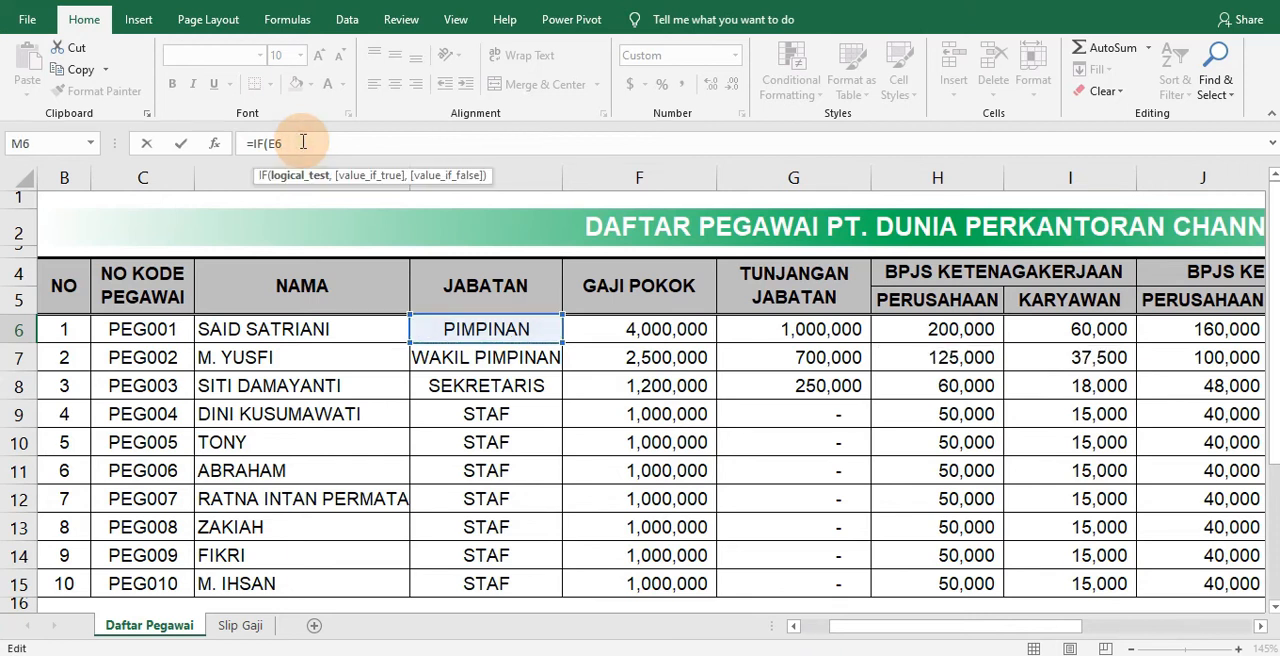
type("=PIMPIN")
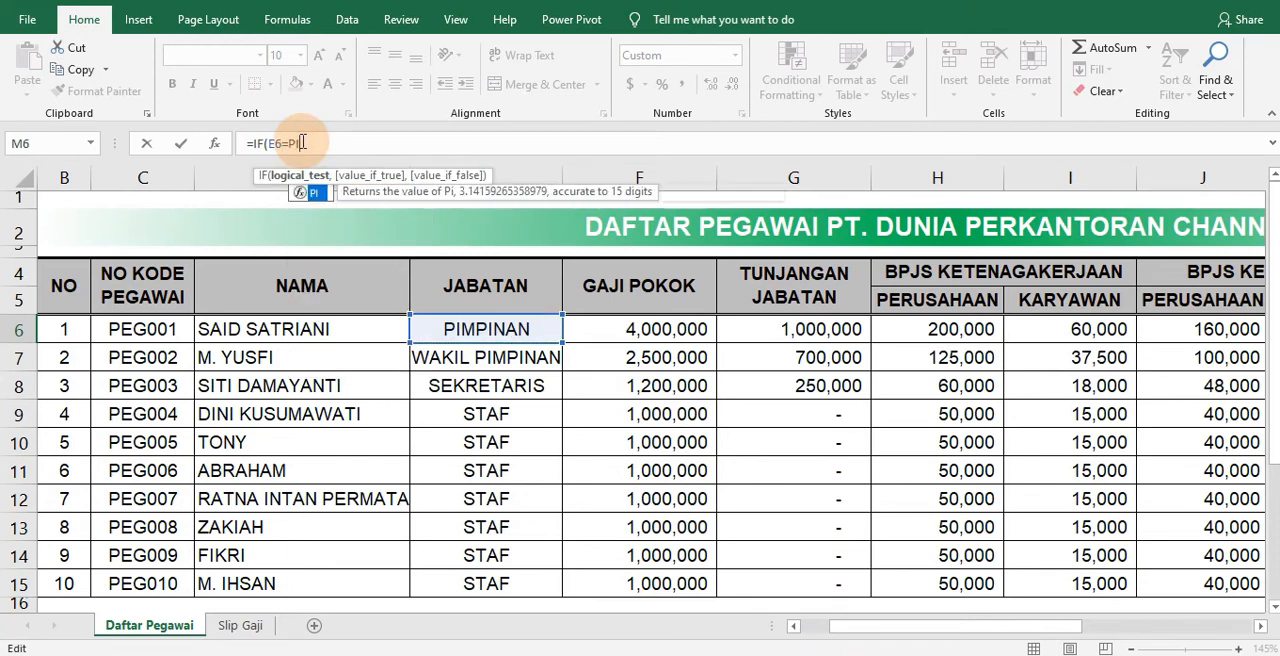
key("BackSpace")
key("BackSpace")
key("BackSpace")
key("BackSpace")
key("BackSpace")
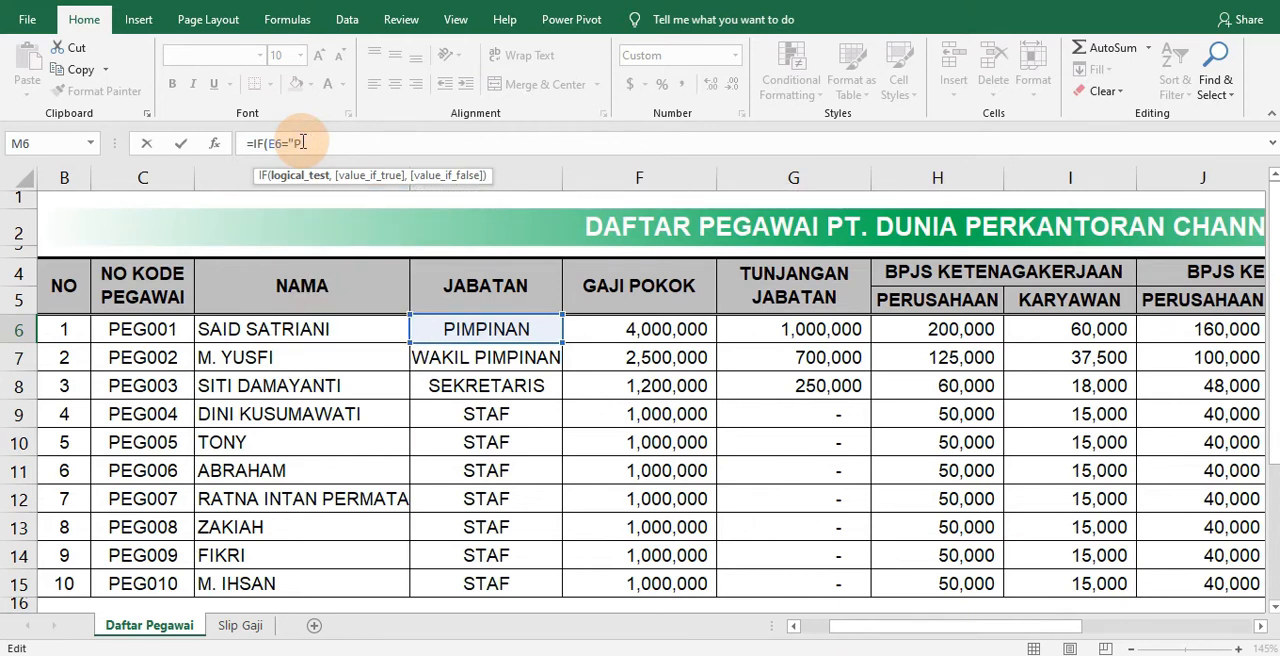
type("\"PIMPINAN\",")
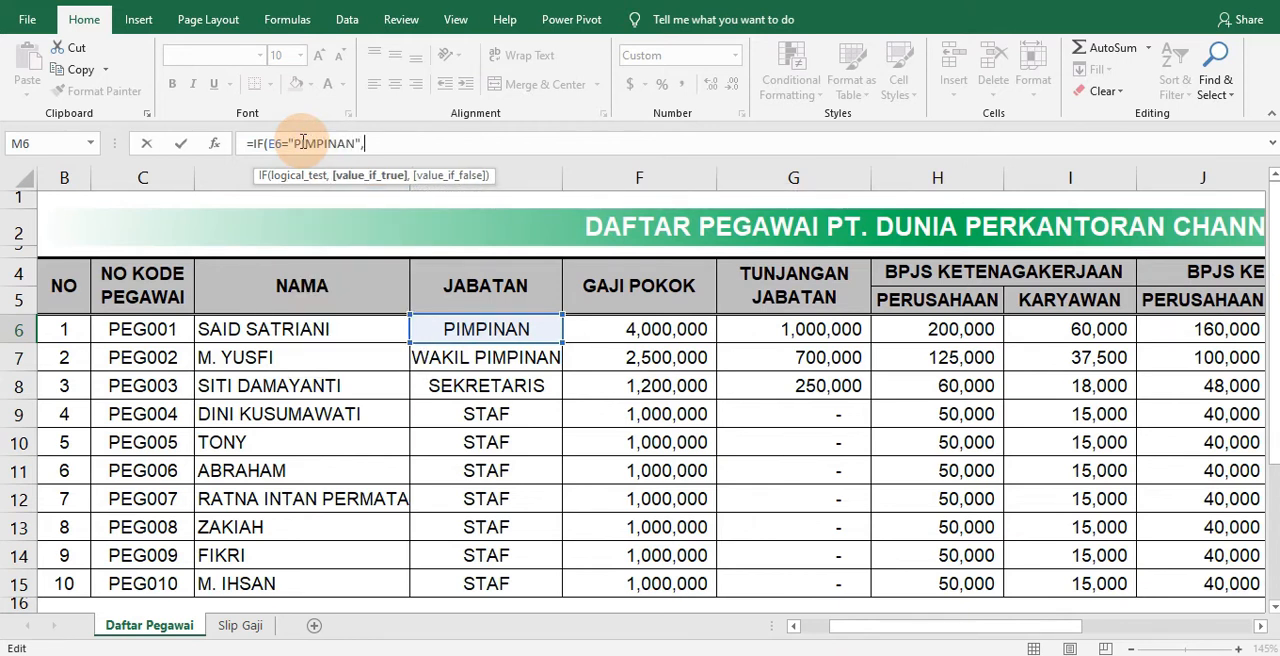
scroll(470, 395, "down", 4)
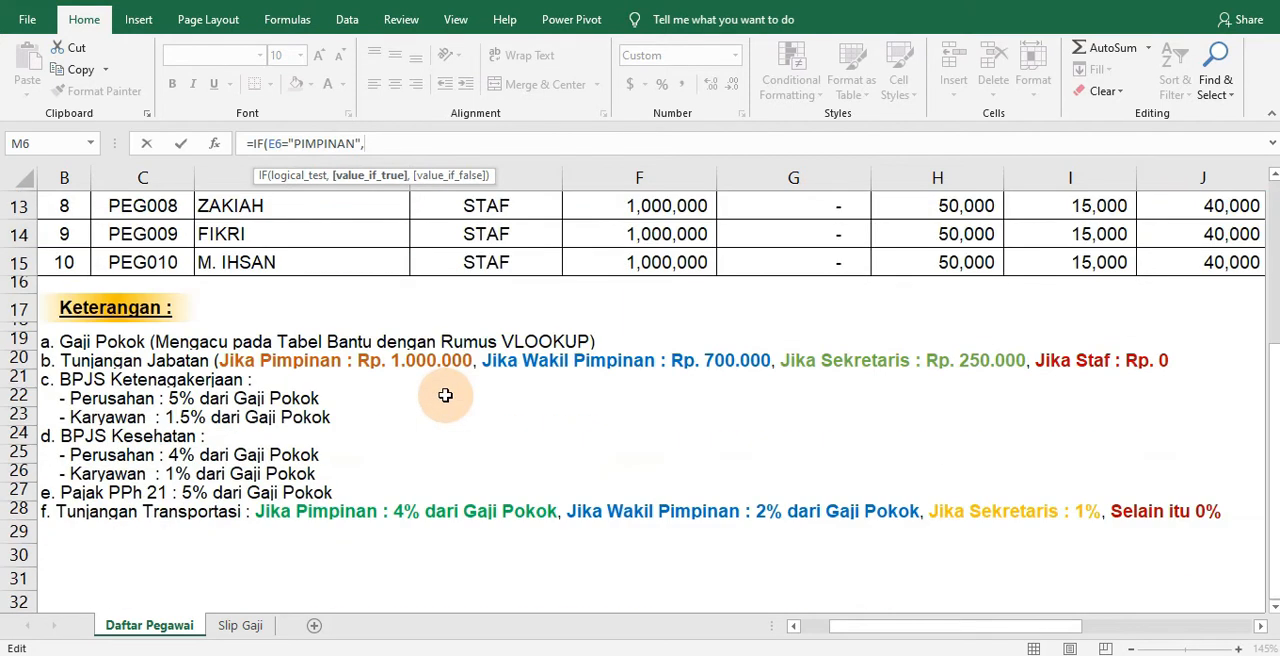
scroll(445, 395, "up", 4)
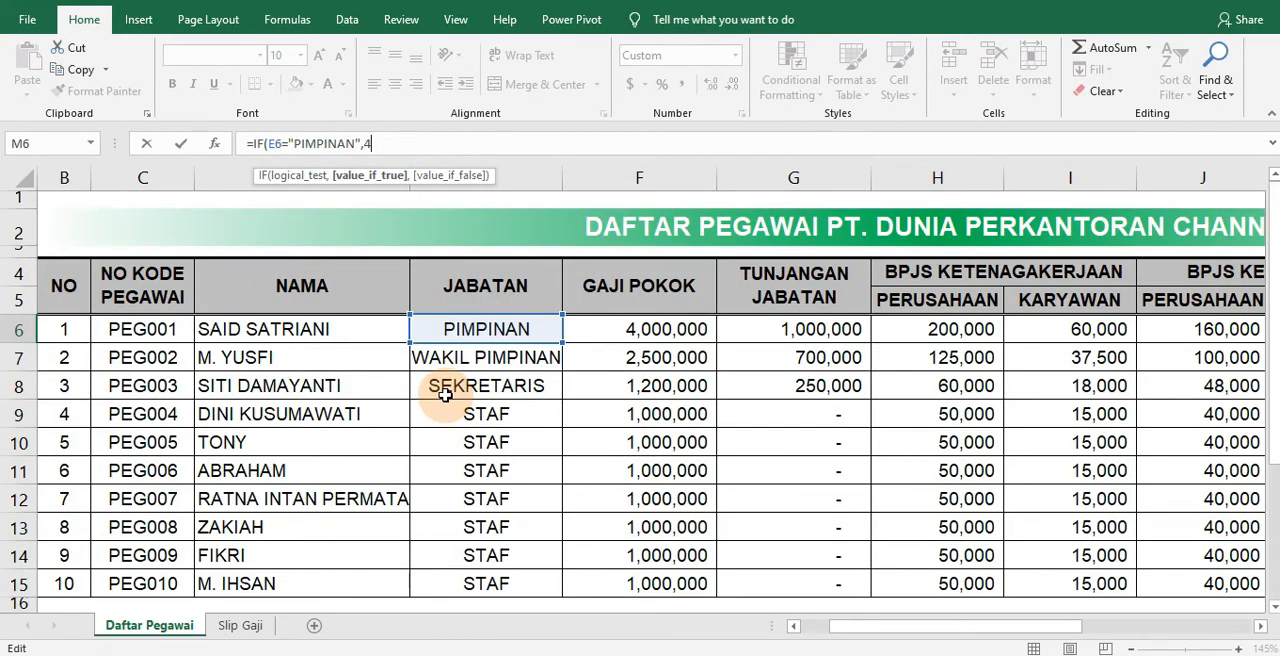
type("4%*")
left_click(668, 330)
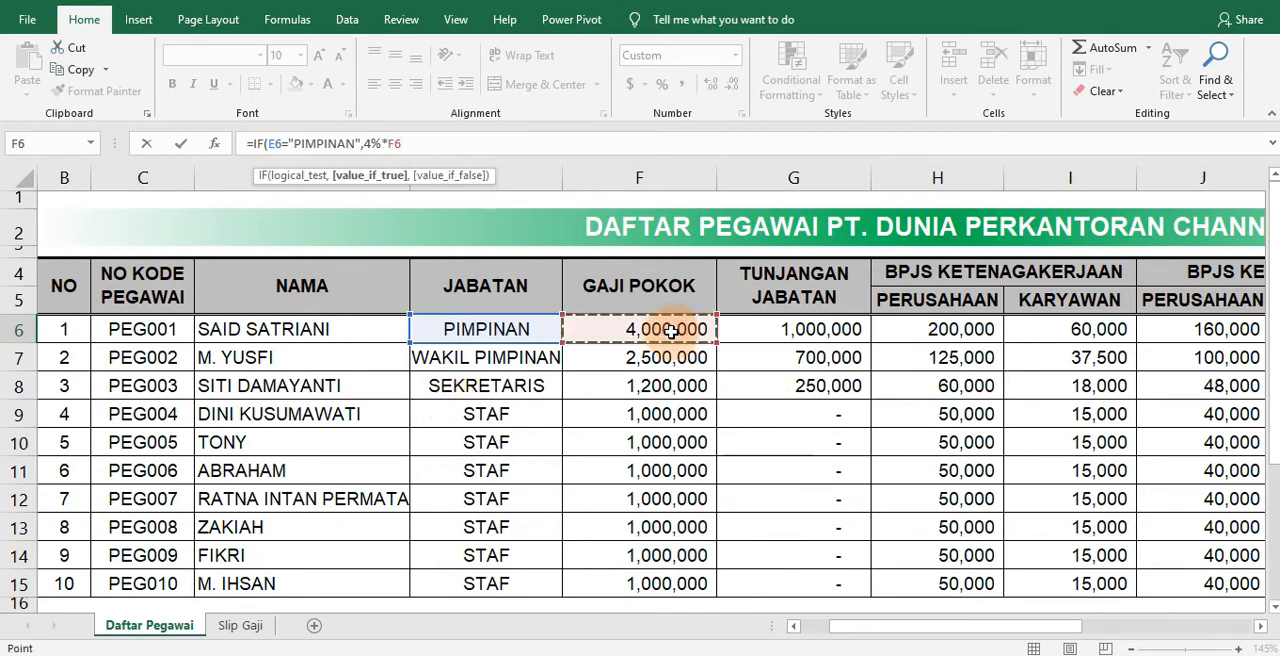
Nest a second IF in the M6 formula testing E6="WAKIL PIMPINAN", with =2%*F6 as its true value
type(",")
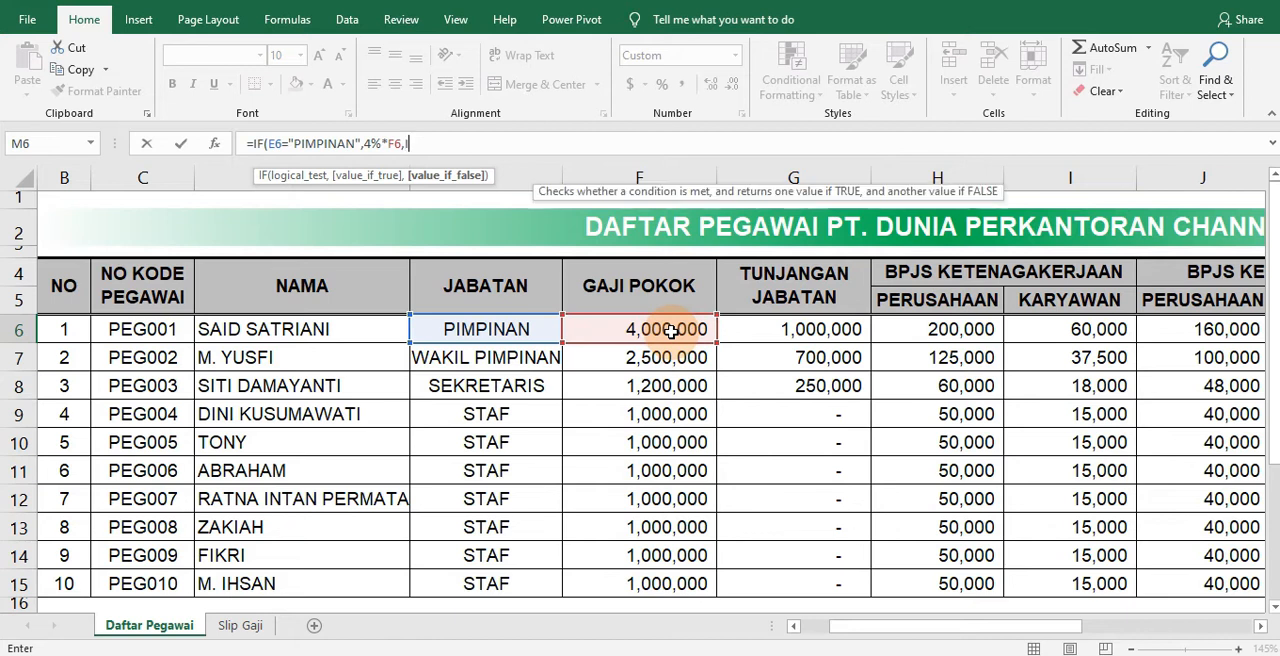
type("IF(")
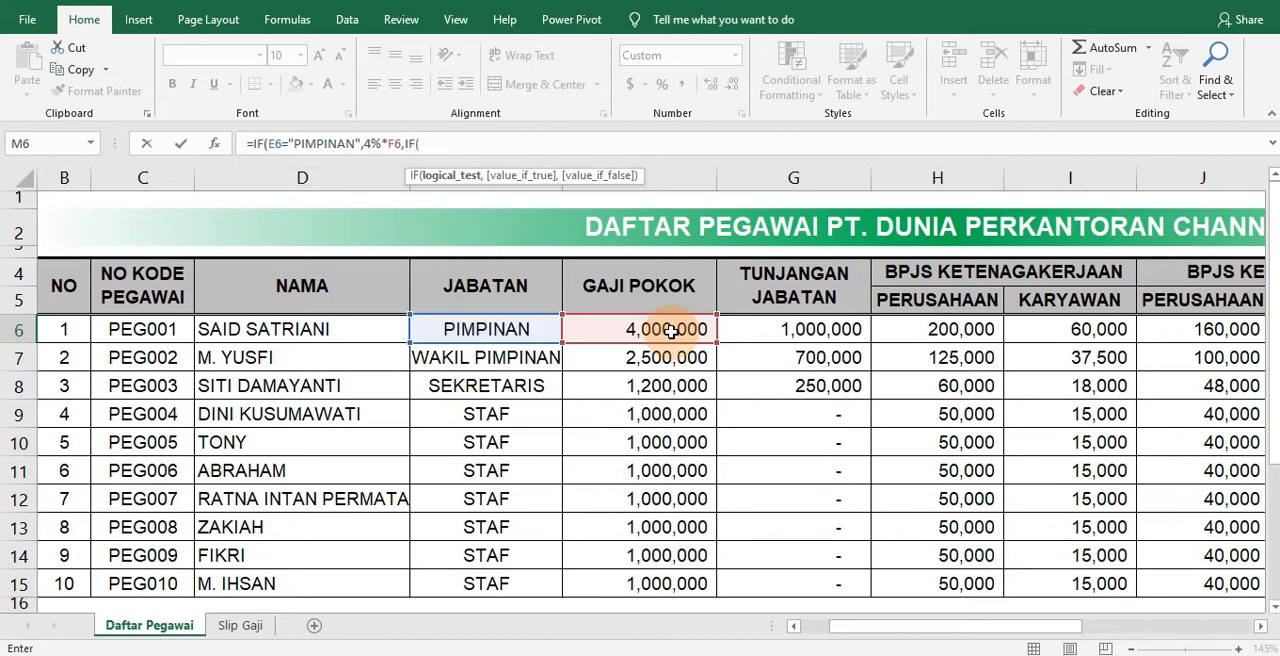
type("E6=\"WAKIL PIMPINAN")
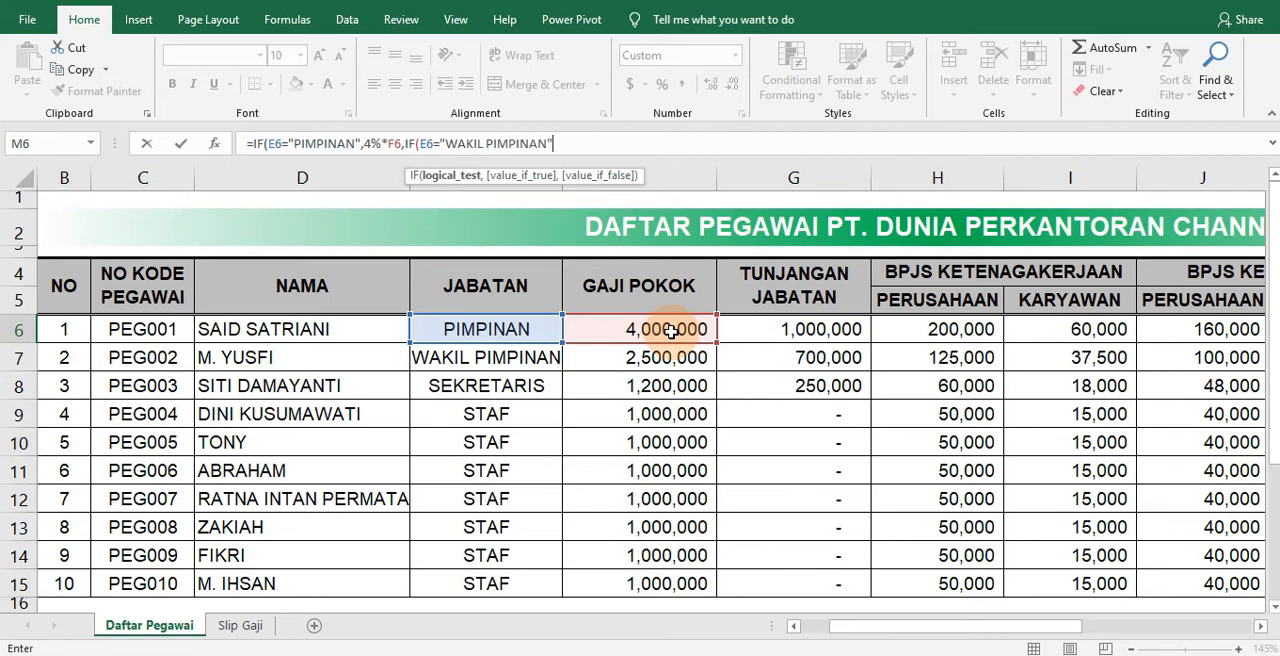
type(",=")
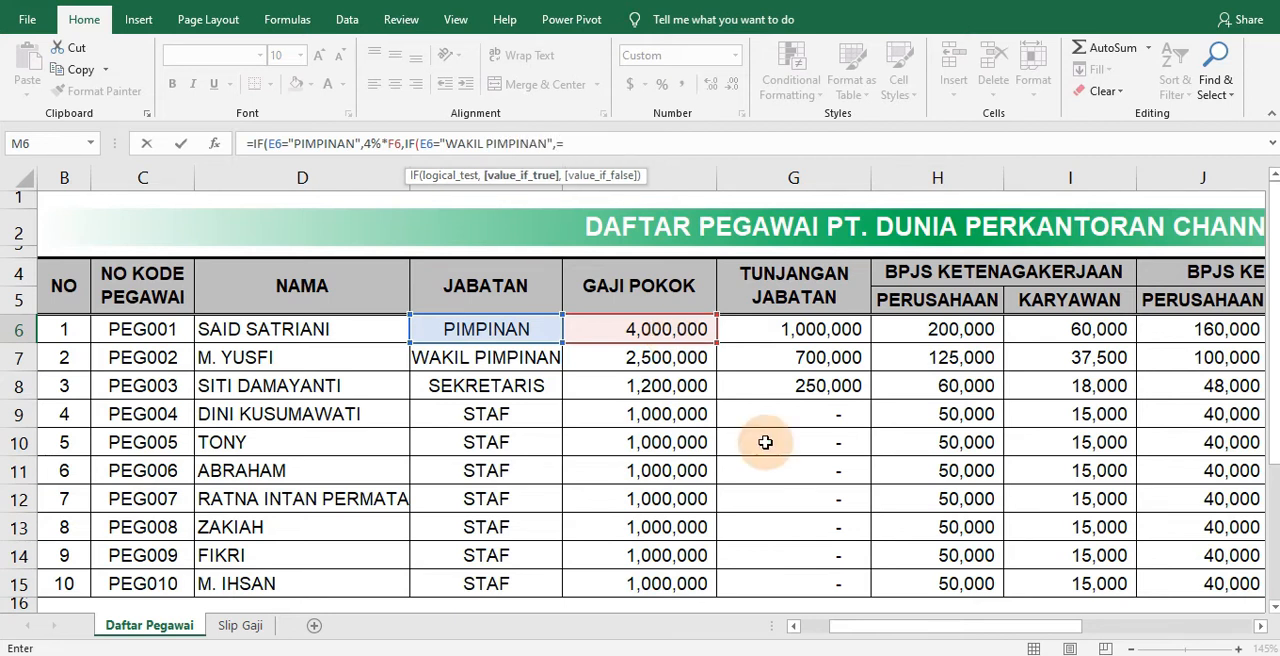
scroll(446, 534, "down", 5)
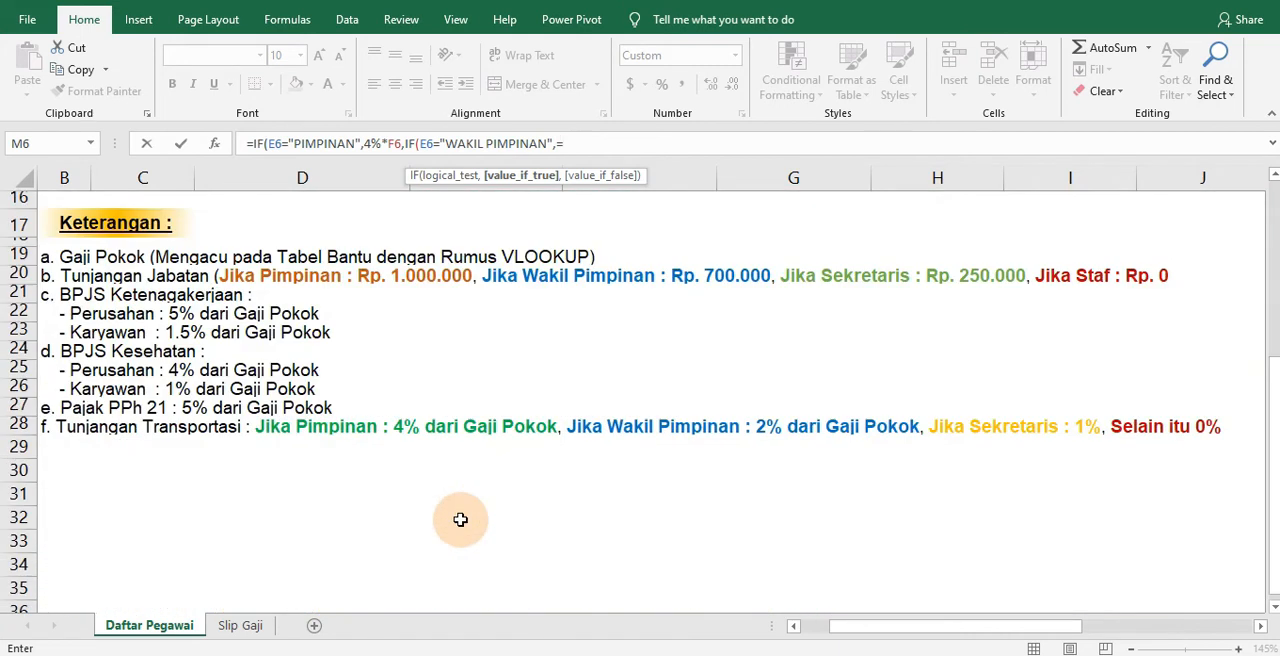
scroll(640, 458, "up", 5)
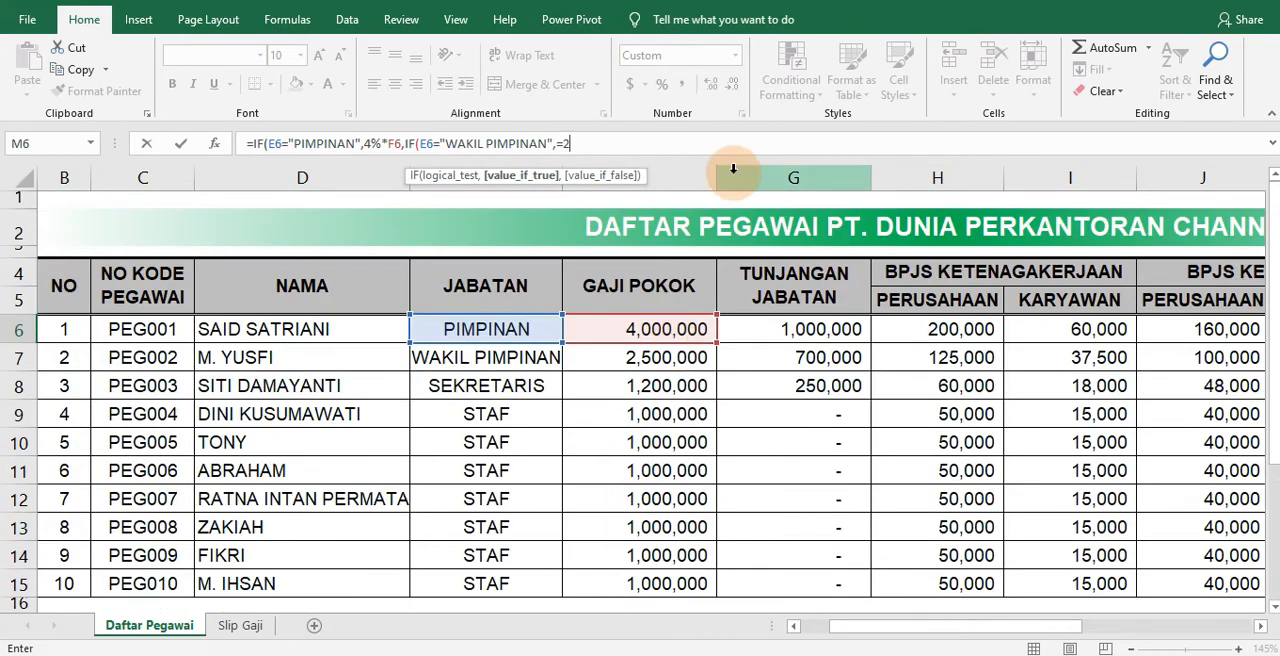
type("*")
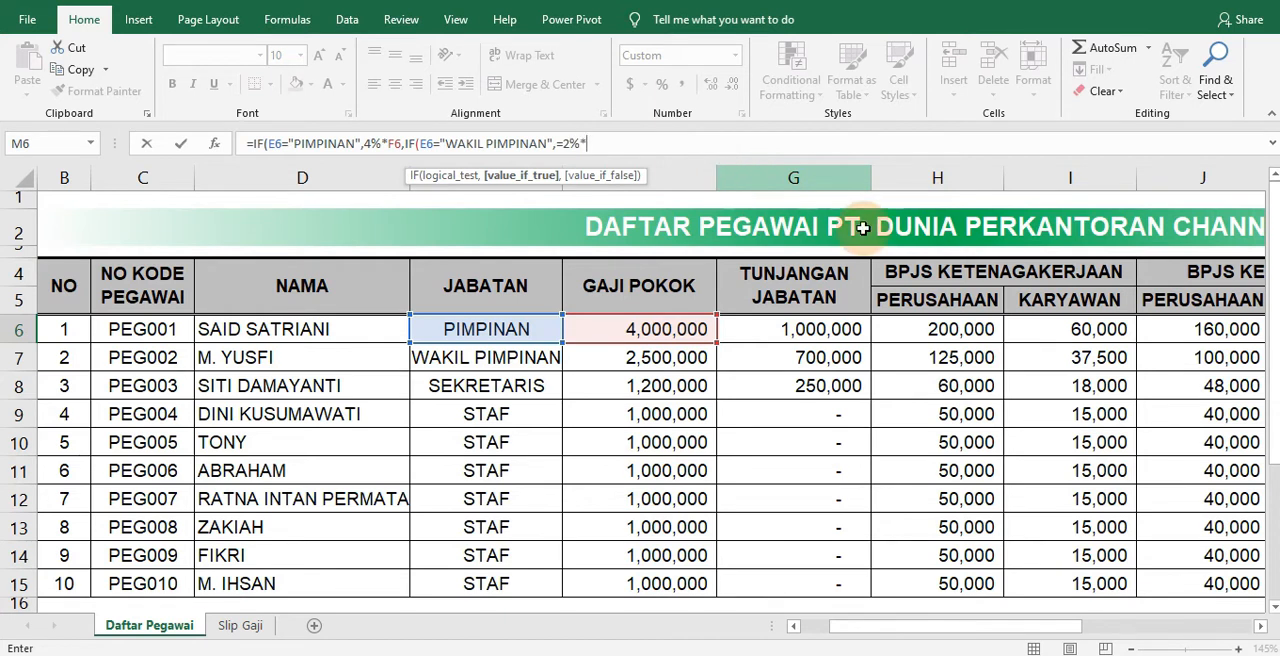
left_click(665, 326)
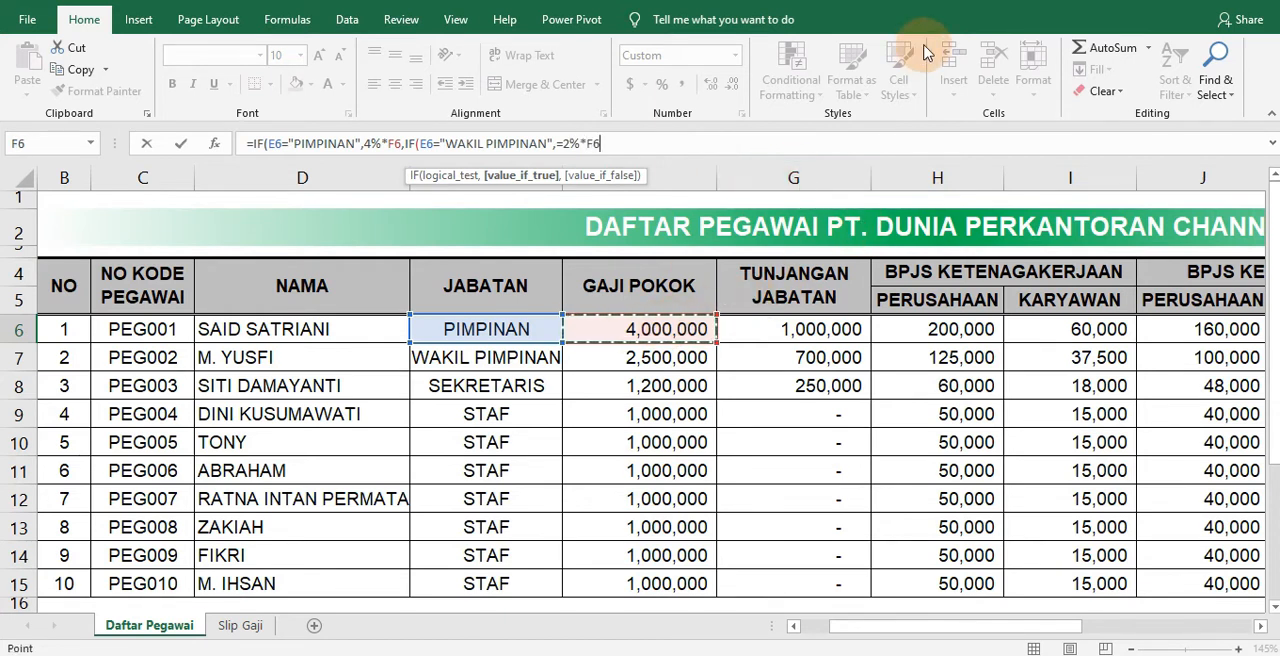
Nest a third IF in the M6 formula that tests E6="SEKRETARIS"
type(",IF")
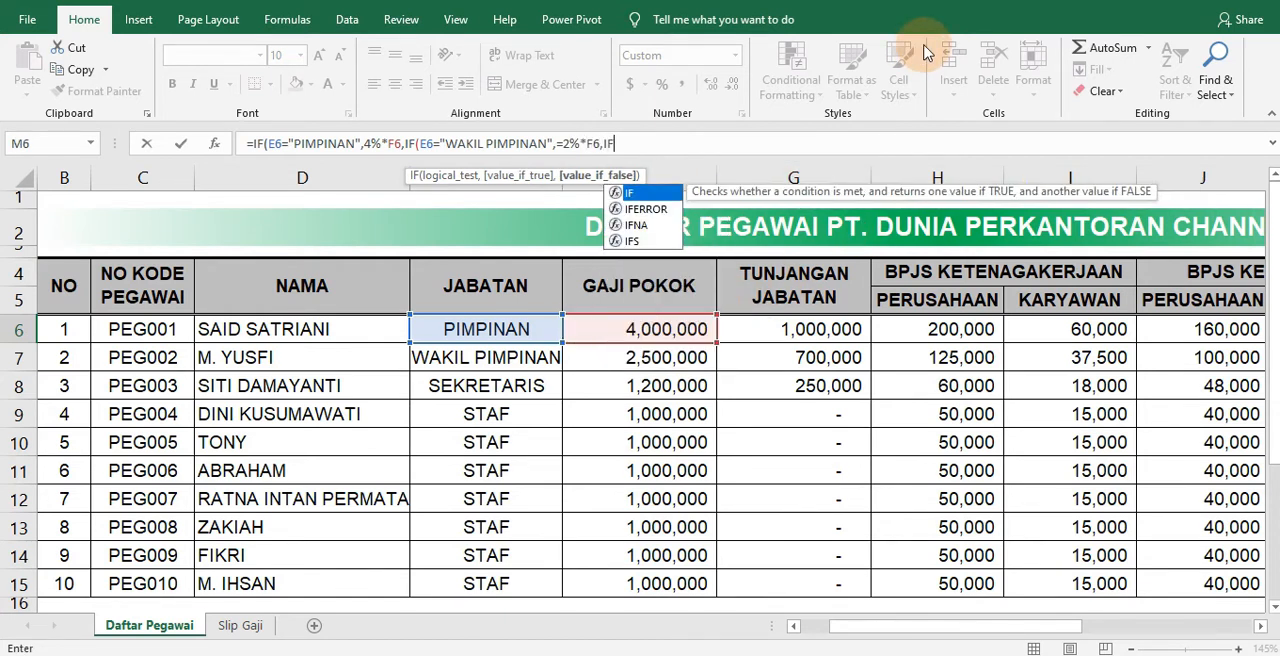
type("(E6")
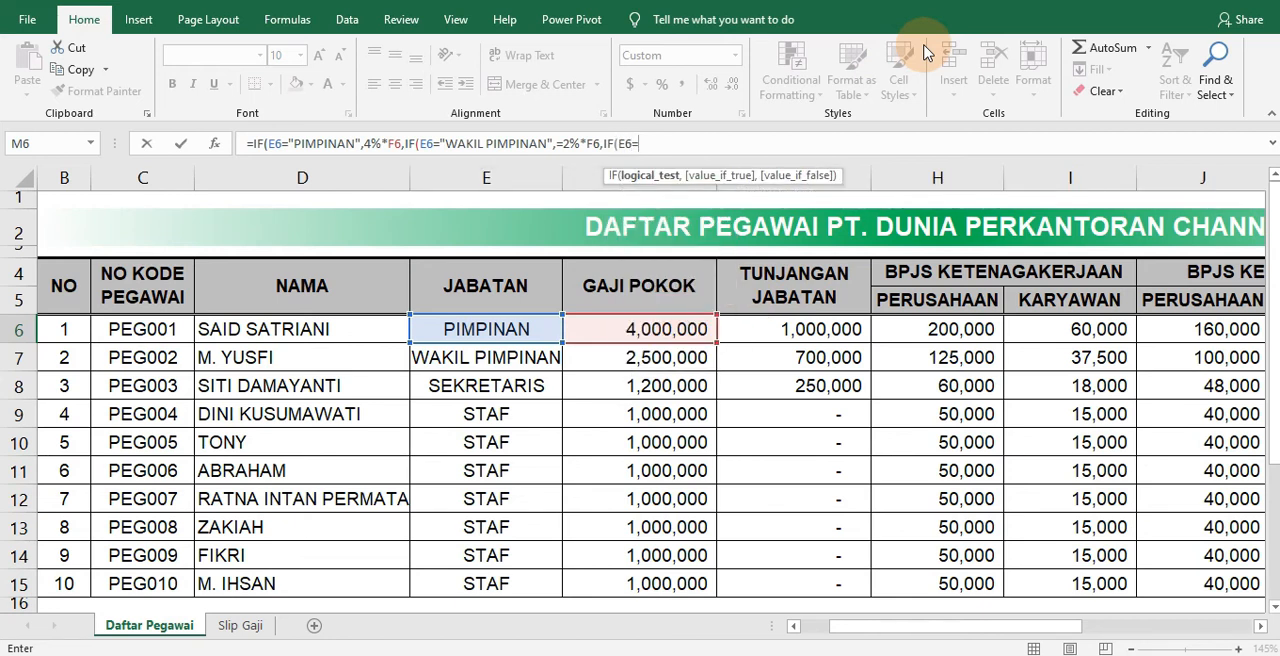
type("=SE")
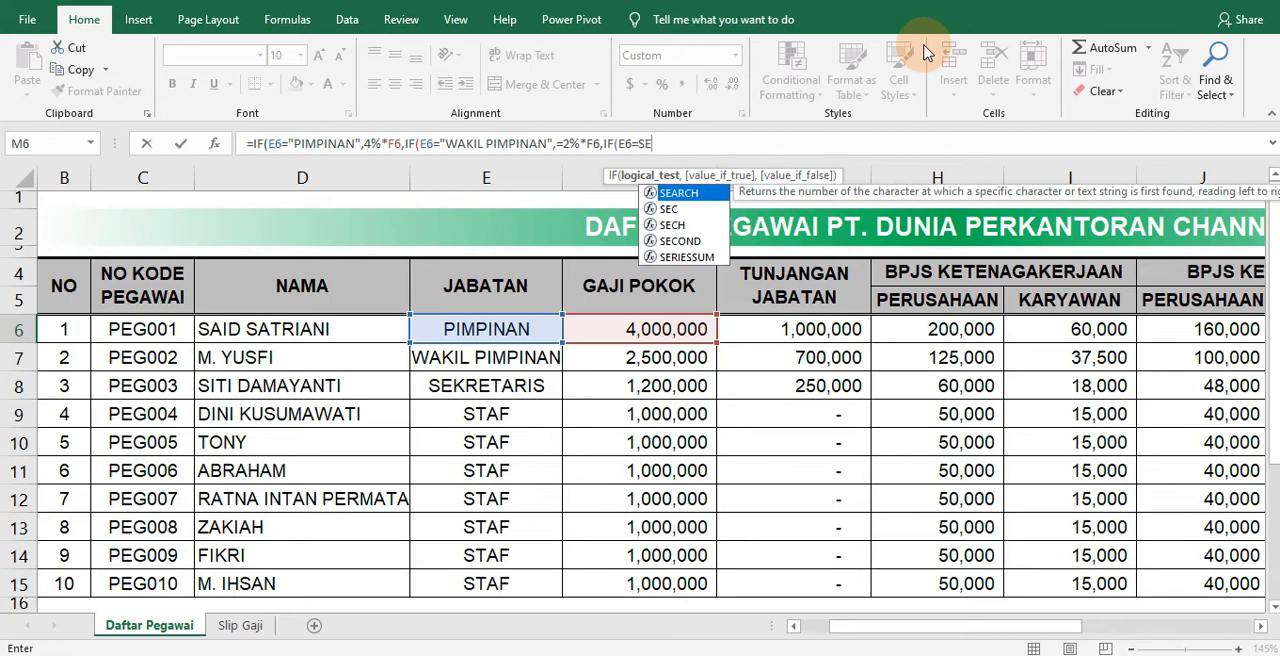
type("KRETARIS\"")
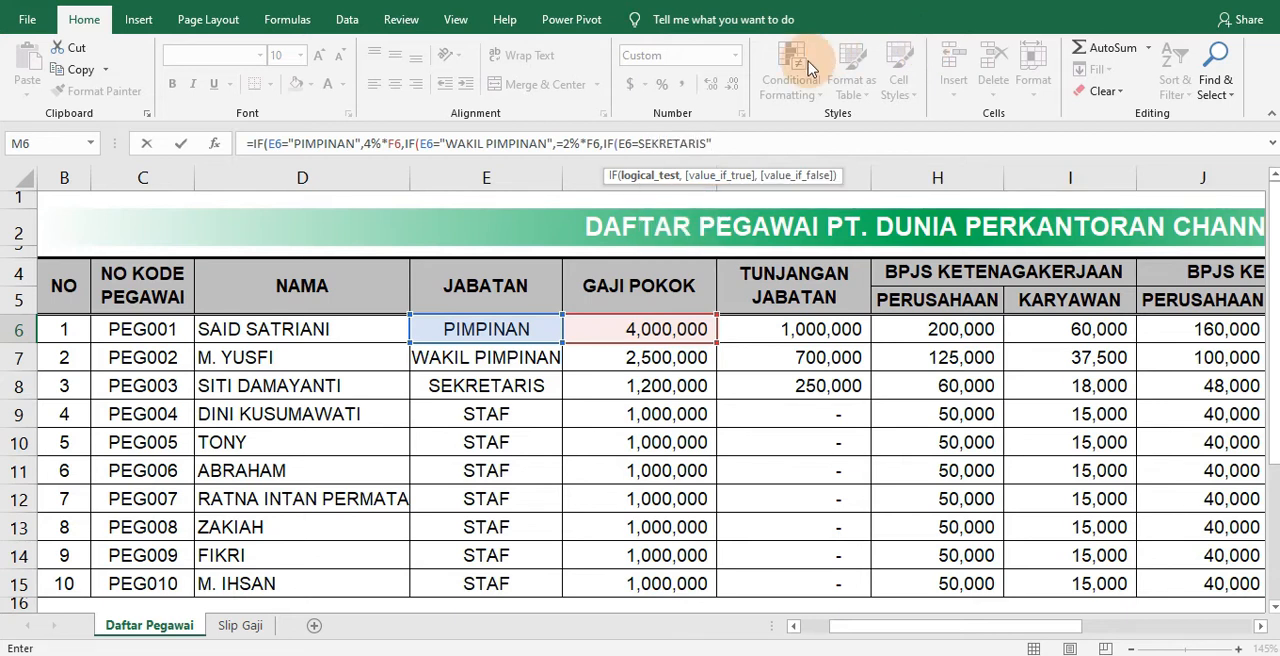
left_click(638, 143)
type("\"")
left_click(742, 143)
Check the Sekretaris rate in the Keterangan notes and enter 1%*F6 as the third IF's true value
type(",")
scroll(463, 526, "down", 5)
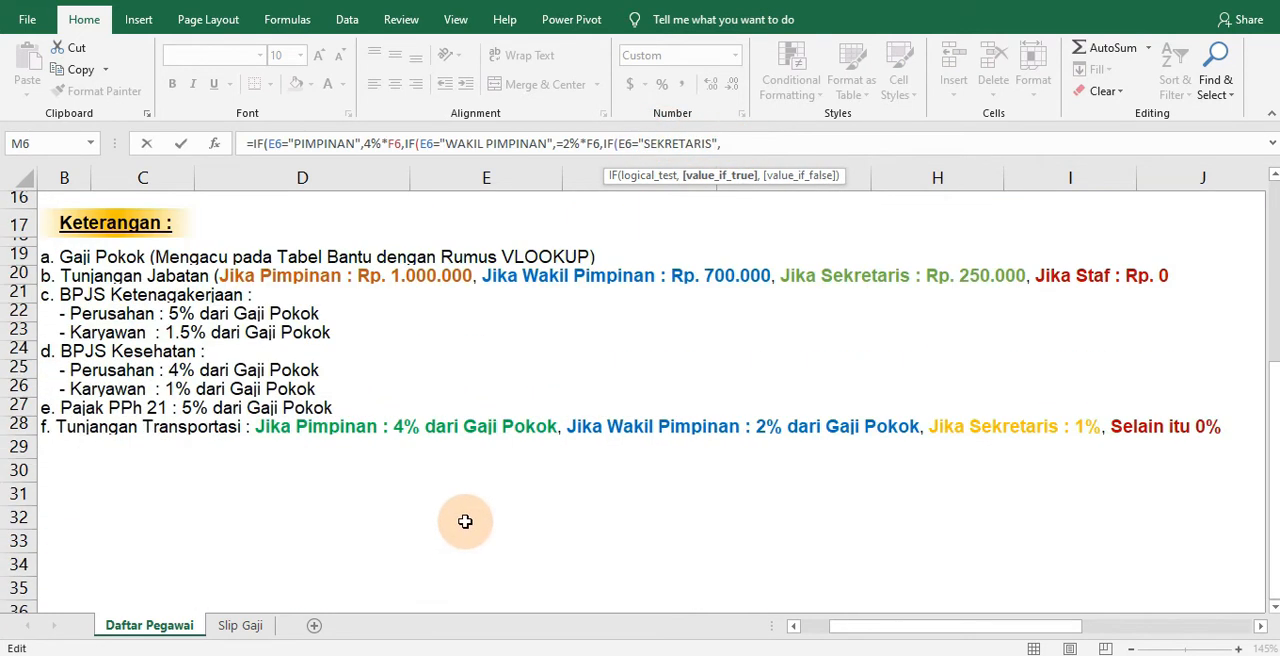
scroll(470, 512, "up", 5)
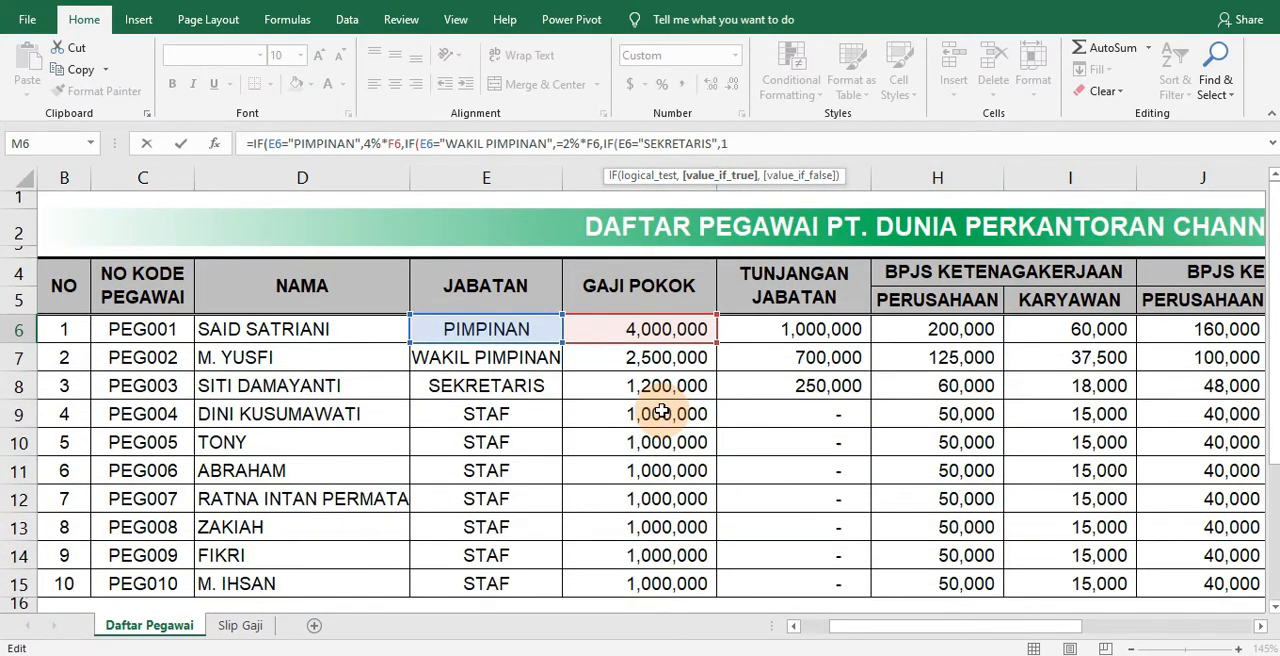
type("1%*")
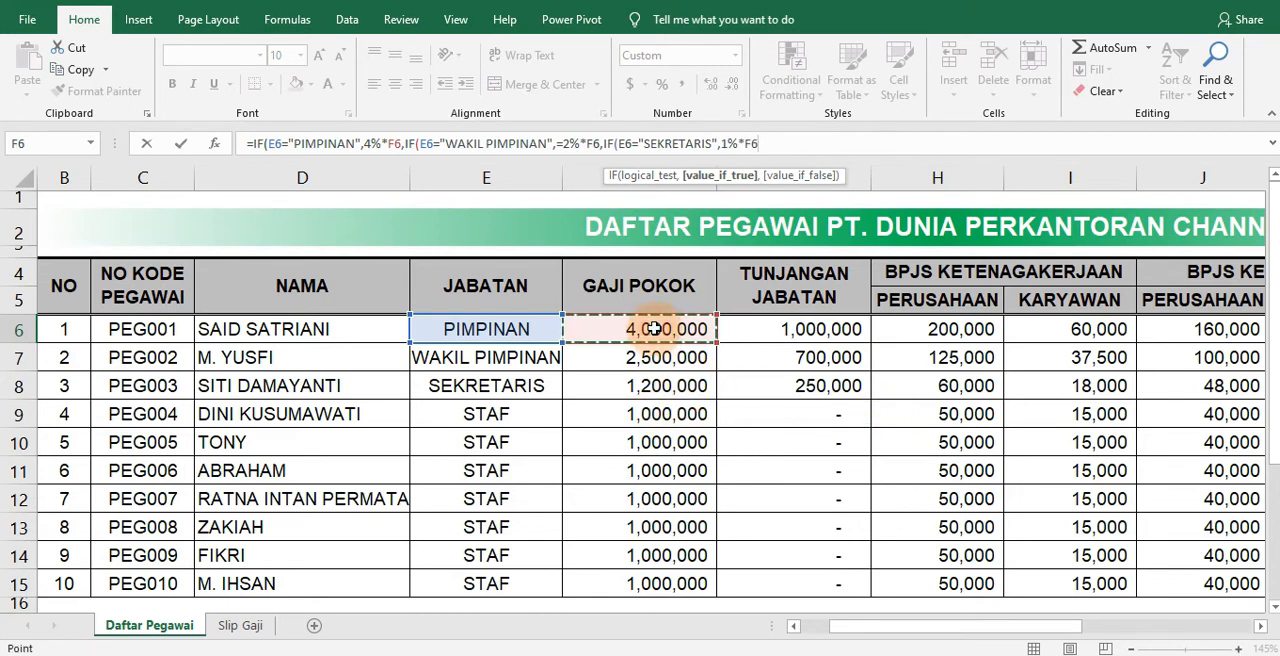
Nest a fourth IF in the M6 formula testing E6="STAF", with 0%*F6 as its true value
type(",IF(")
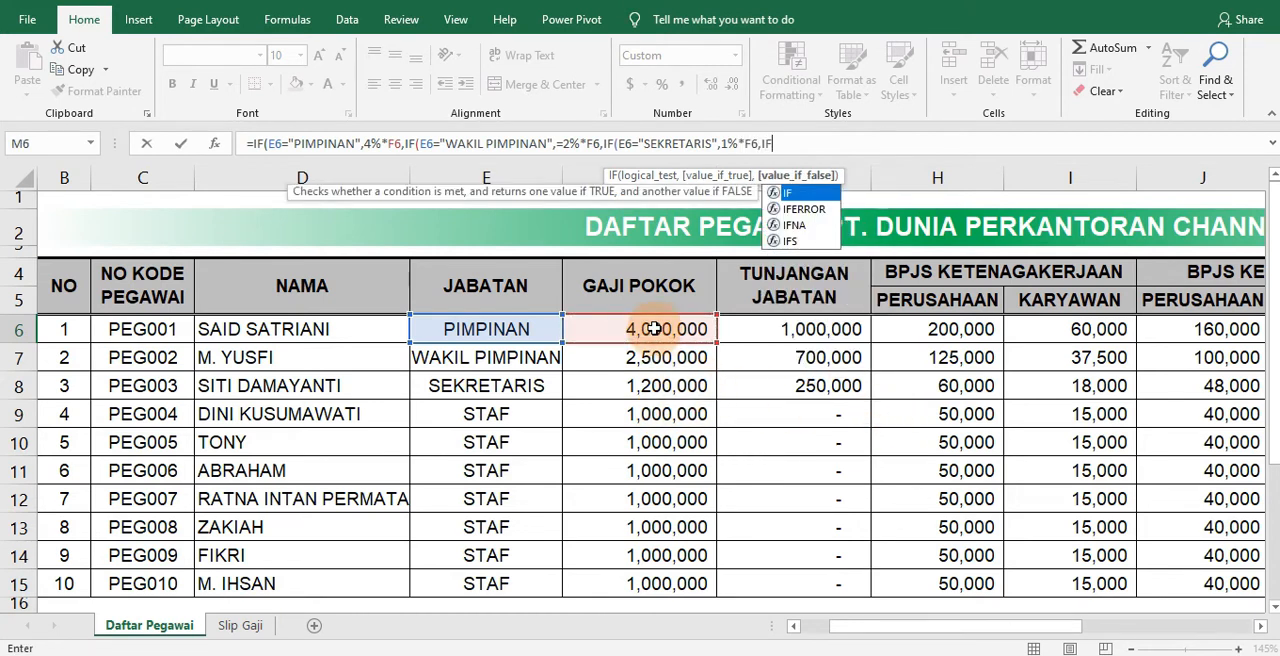
type("E")
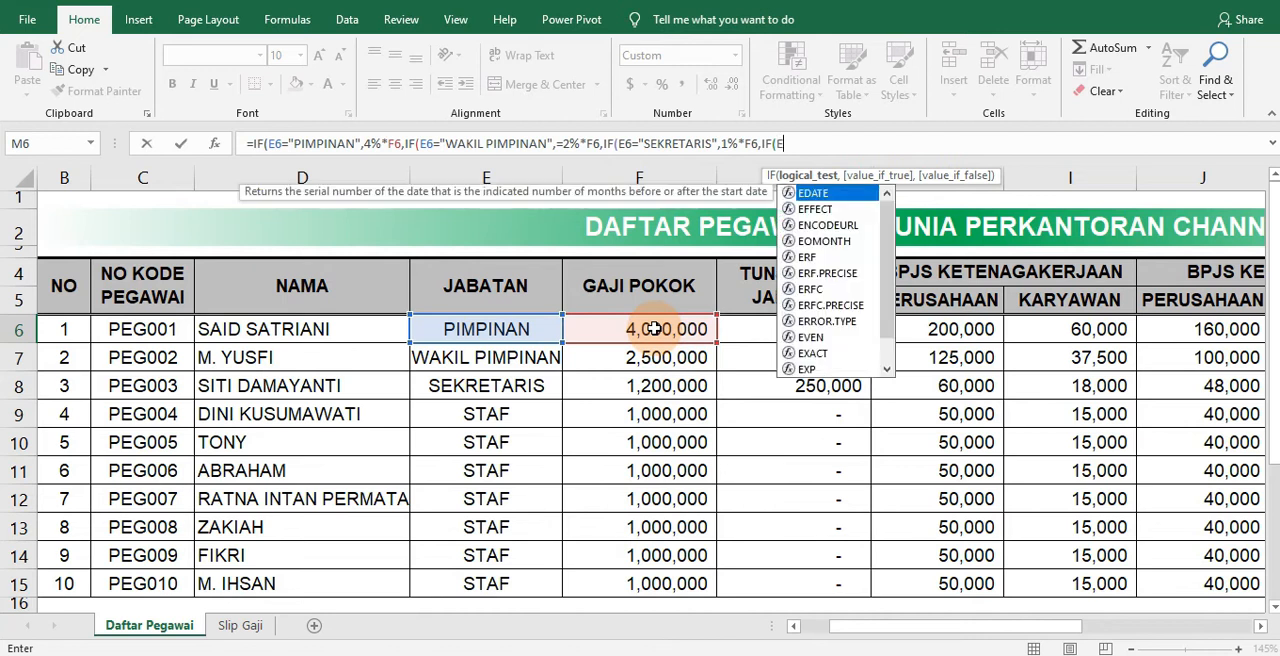
type("6")
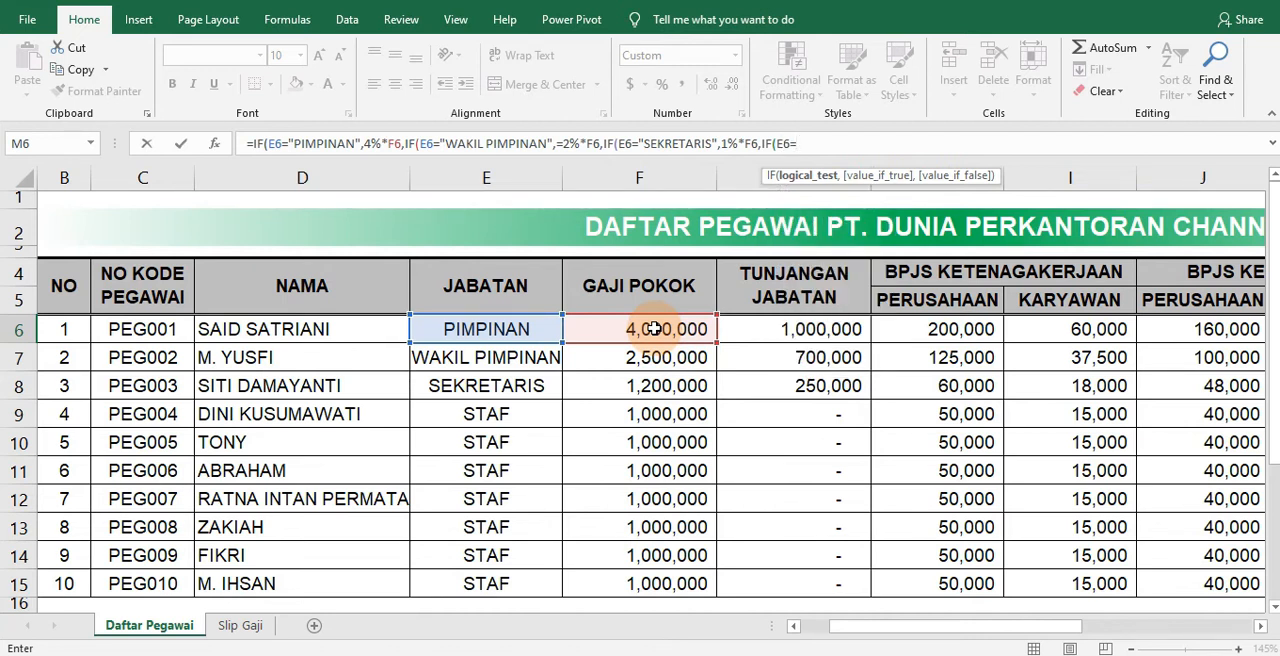
type("=\"STAF\",0%")
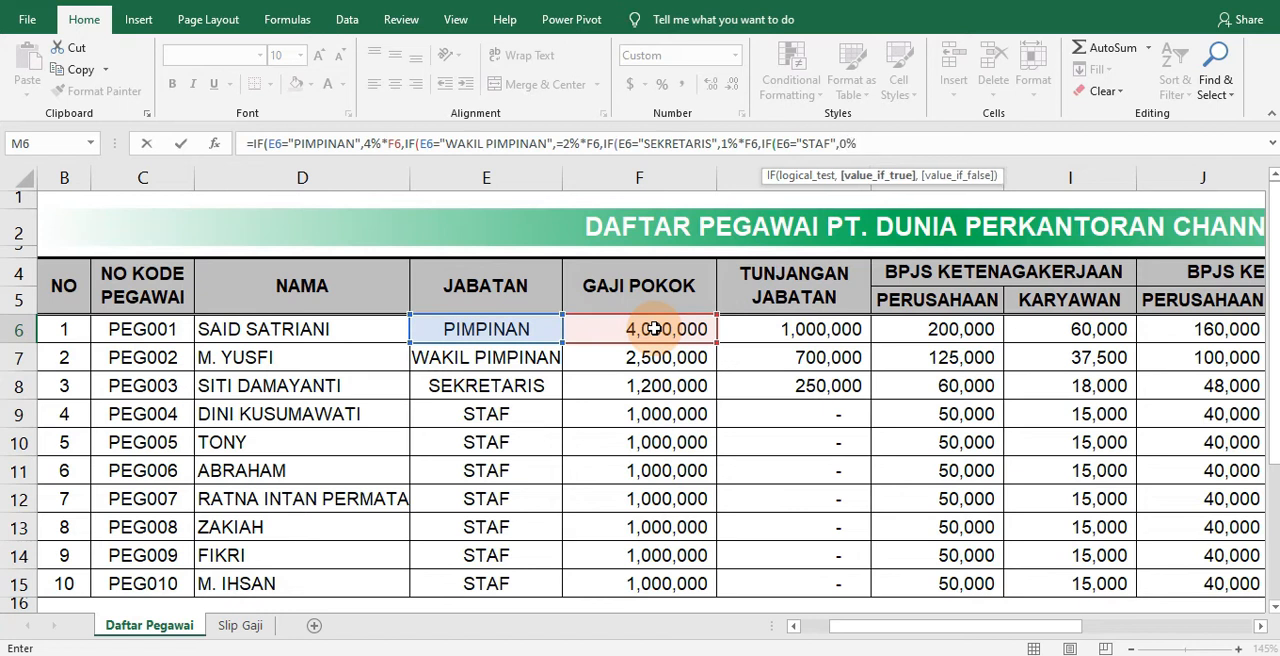
type("*")
left_click(653, 329)
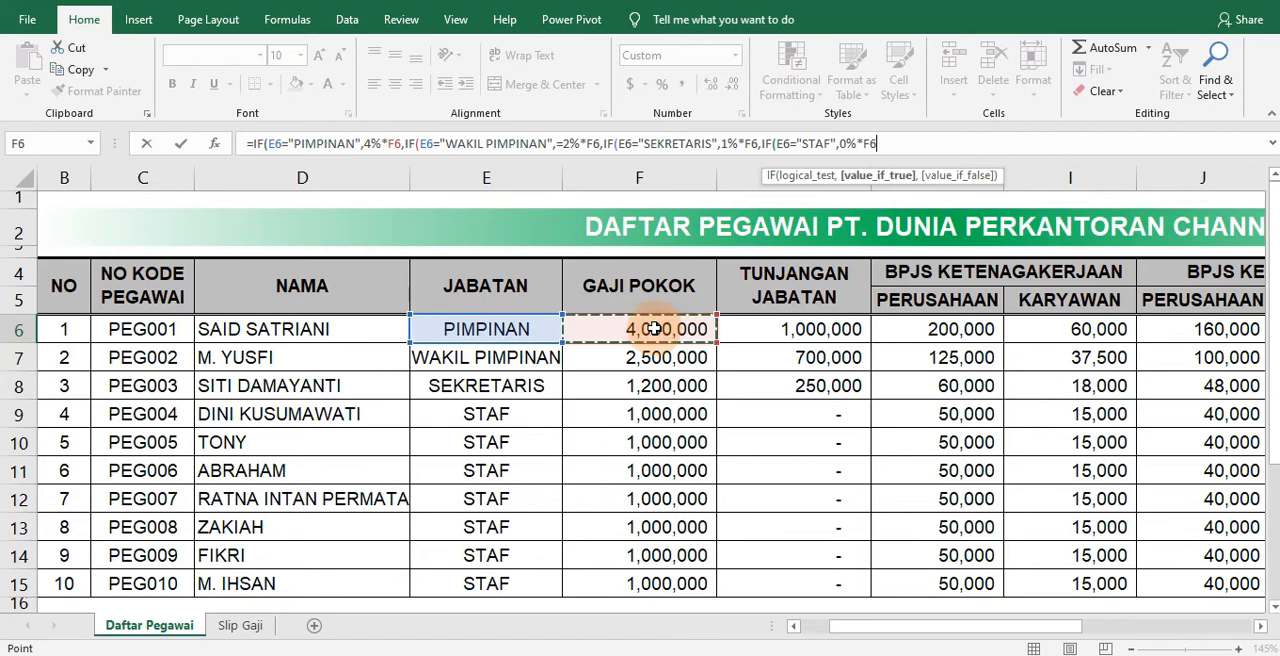
Remove the stray equals sign before 2%*F6 in the M6 formula and commit it, accepting the suggested closing parentheses
key("Return")
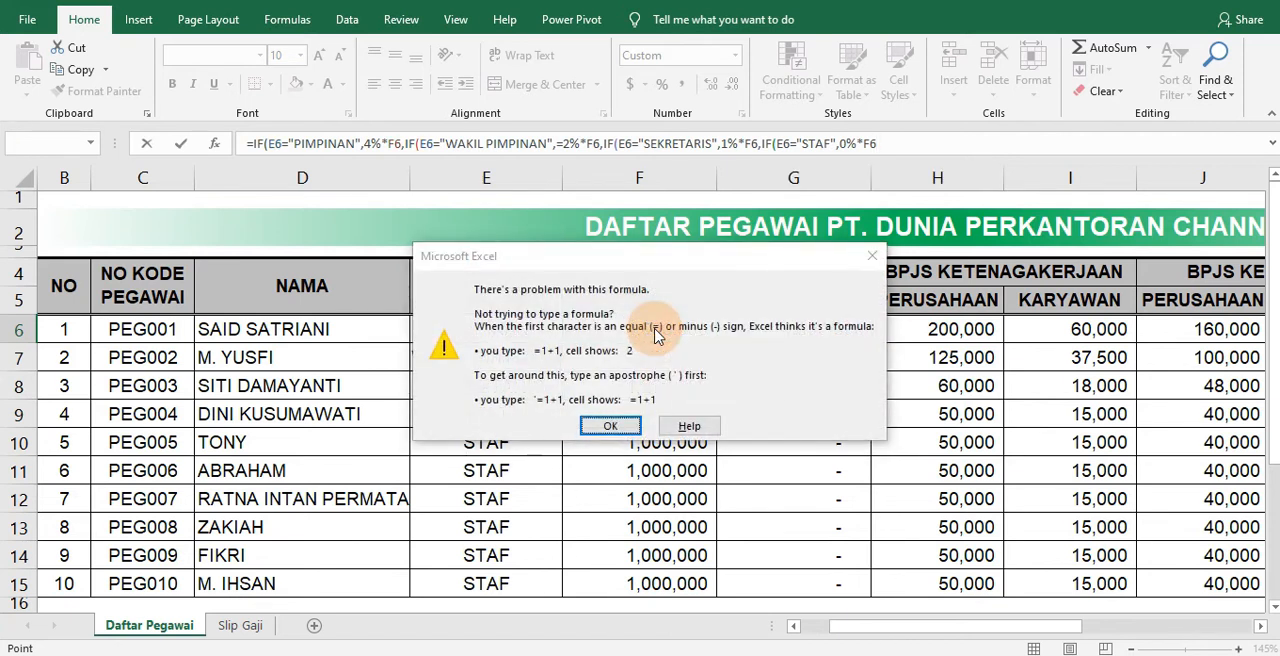
key("Return")
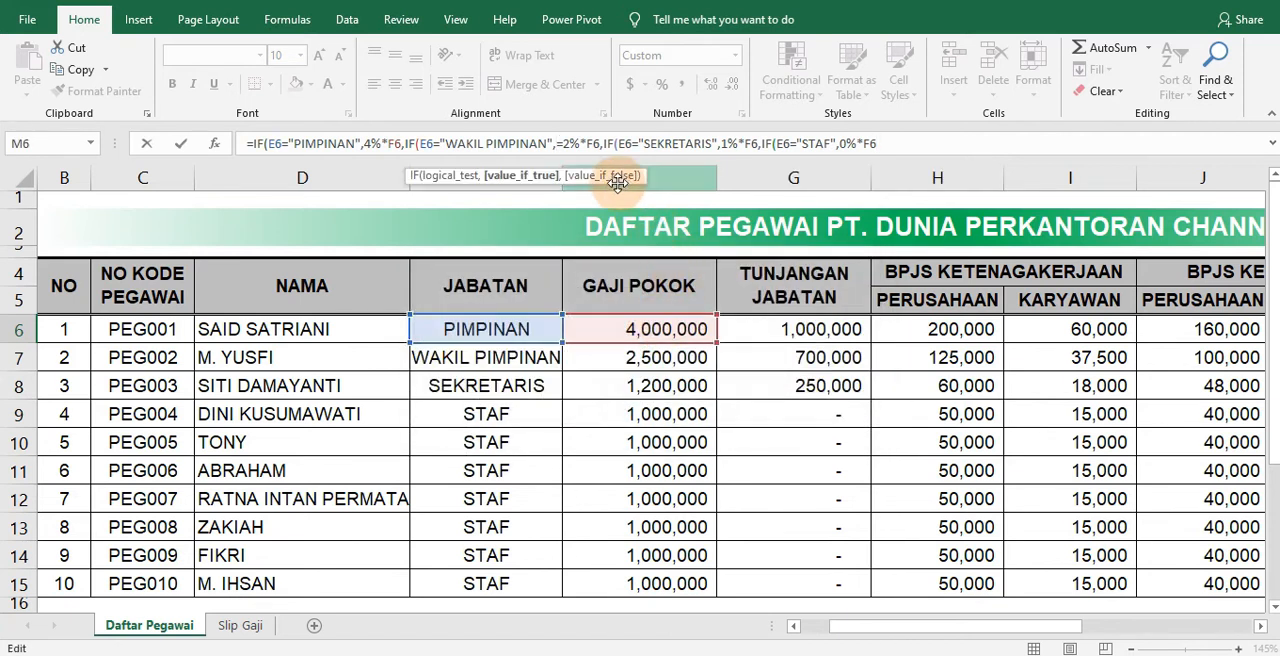
left_click(604, 144)
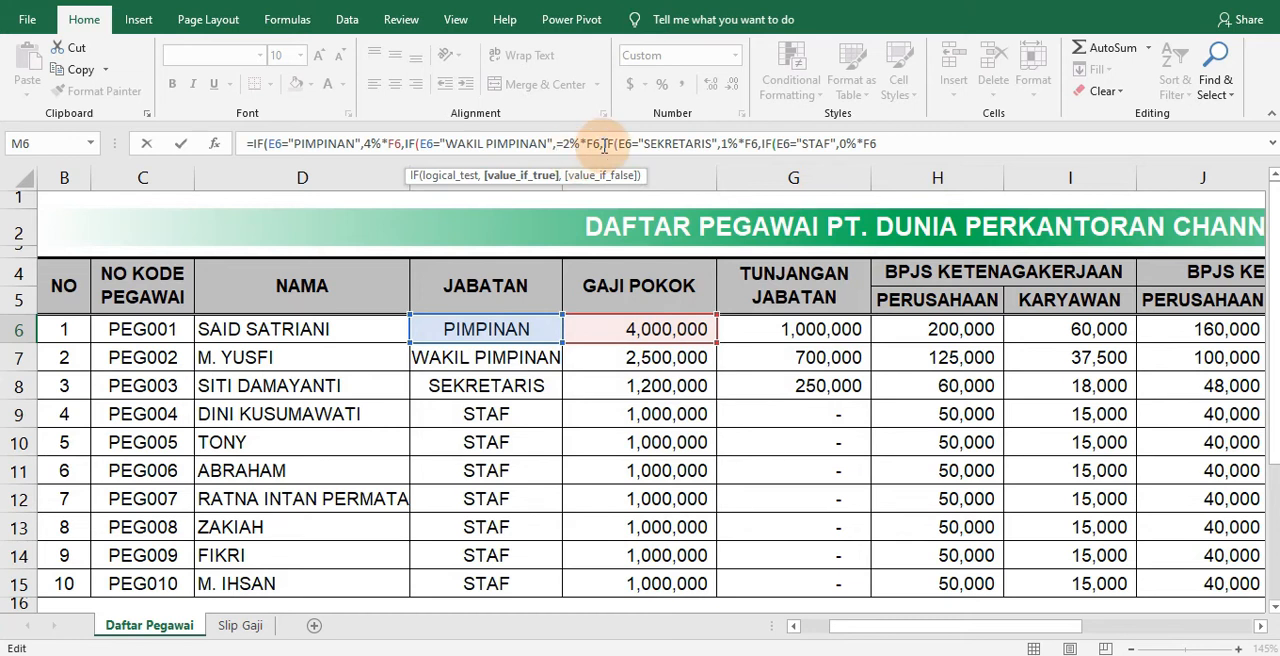
key("Delete")
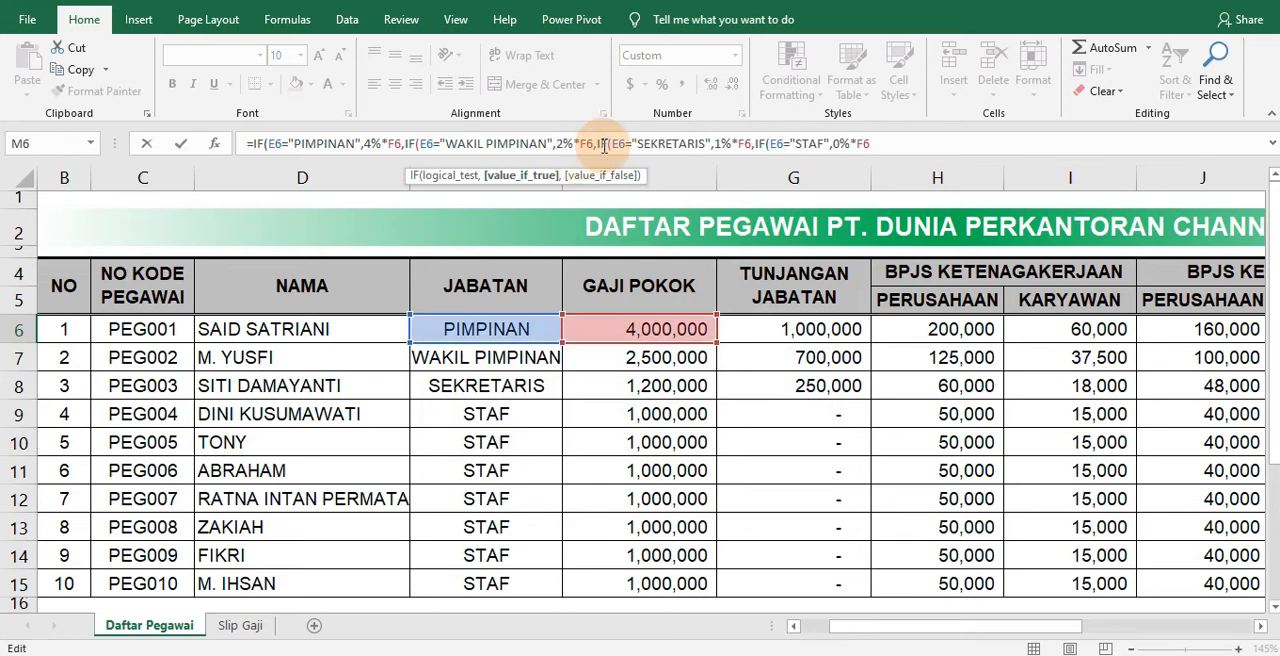
key("Return")
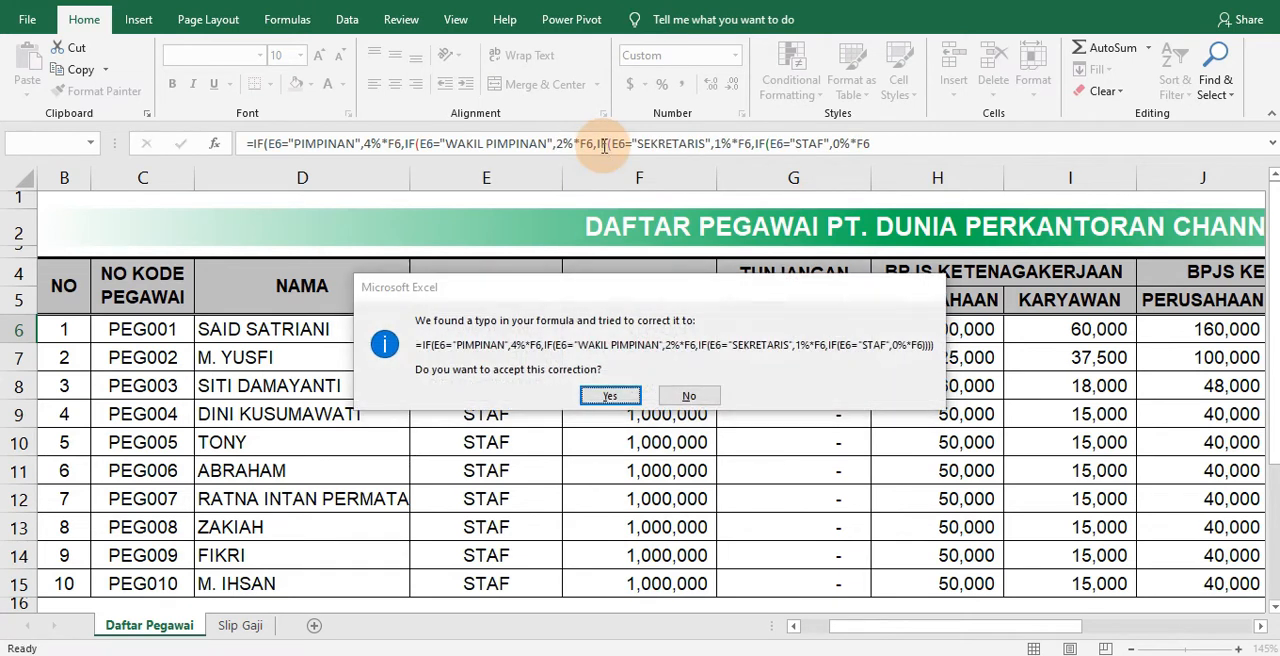
key("Return")
Fill the M6 transport allowance formula down to M15 and check the Staf rows against the Keterangan notes
left_click(1128, 328)
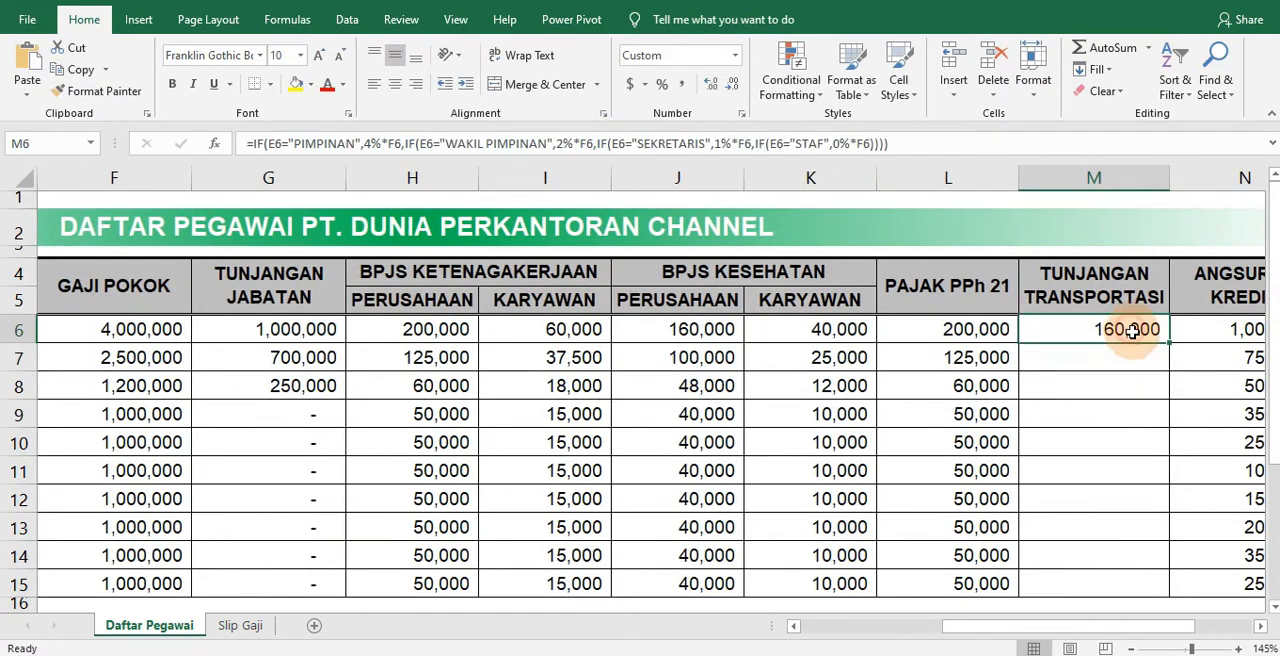
left_click_drag(1171, 342, 1132, 588)
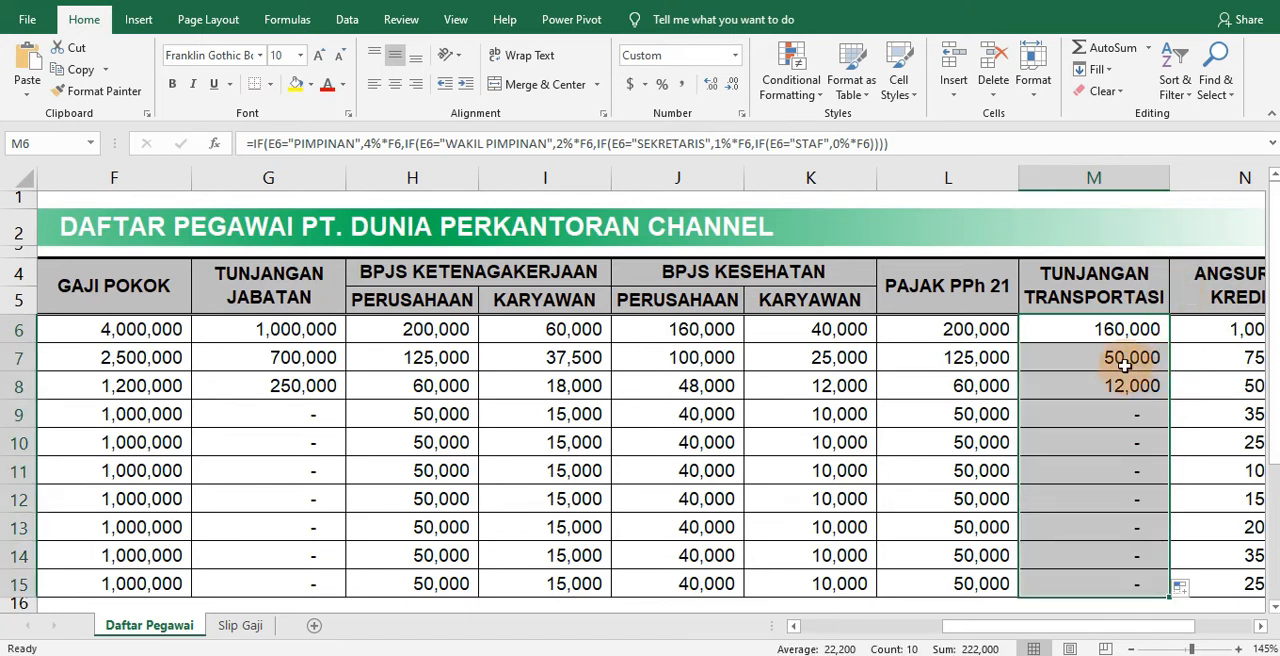
left_click(1124, 414)
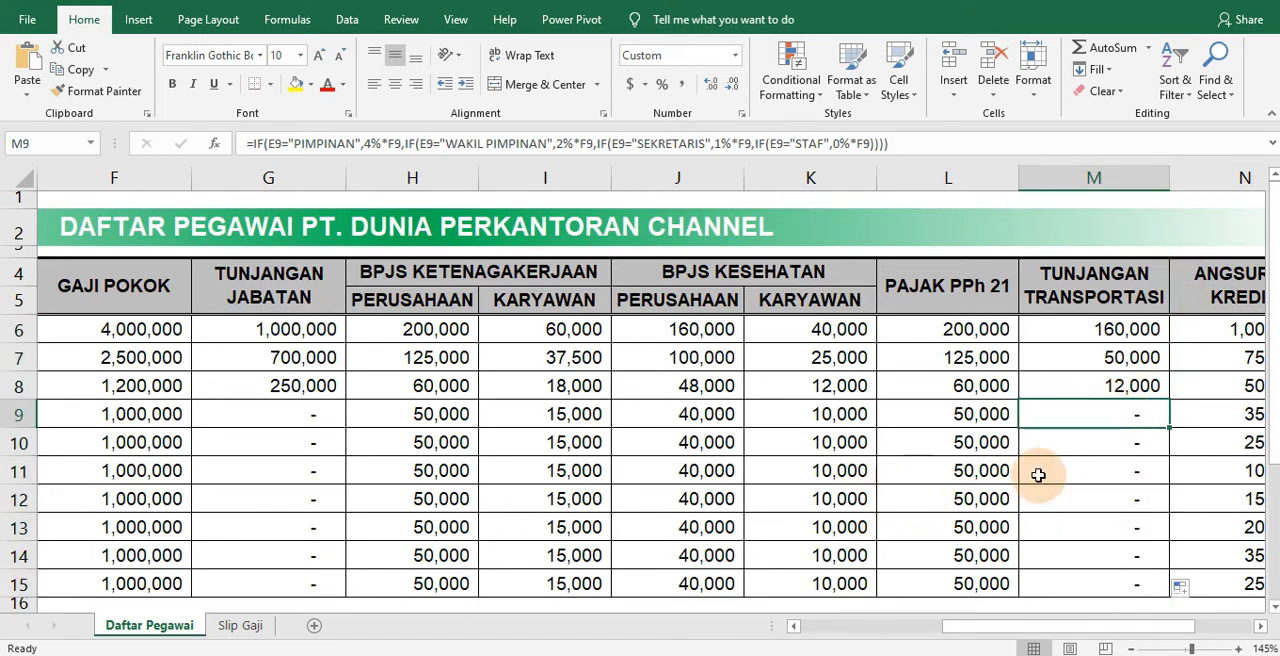
scroll(686, 591, "down", 4)
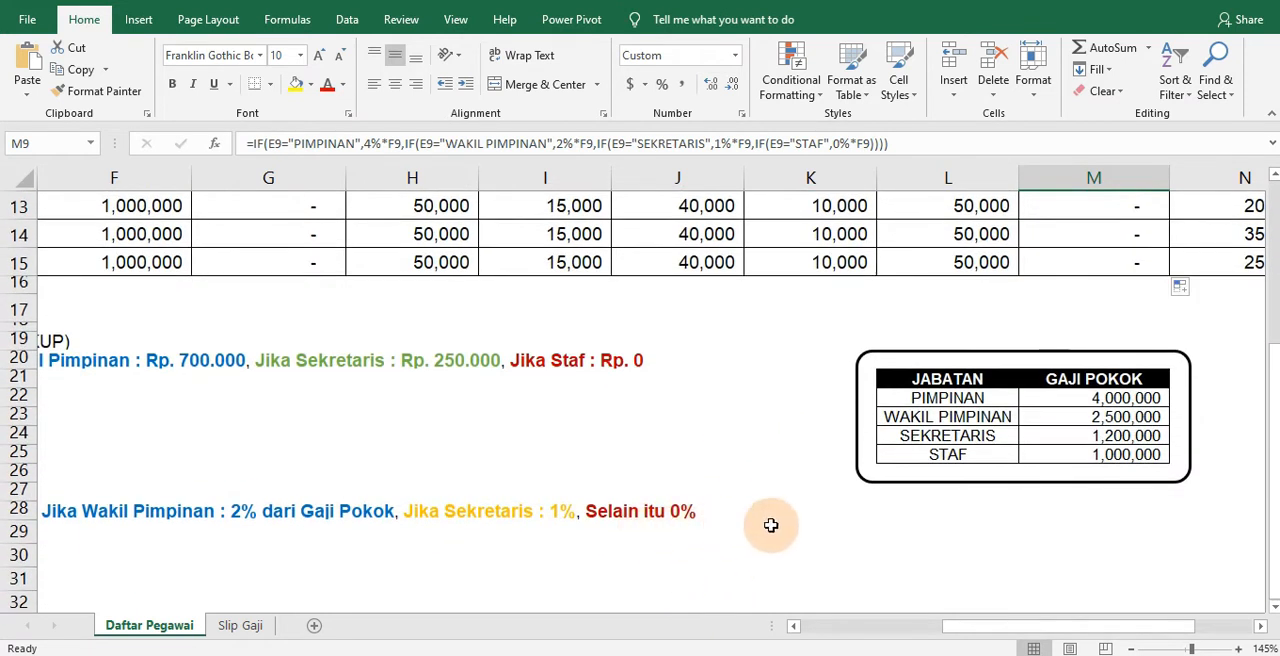
scroll(1000, 495, "up", 4)
left_click_drag(992, 625, 846, 601)
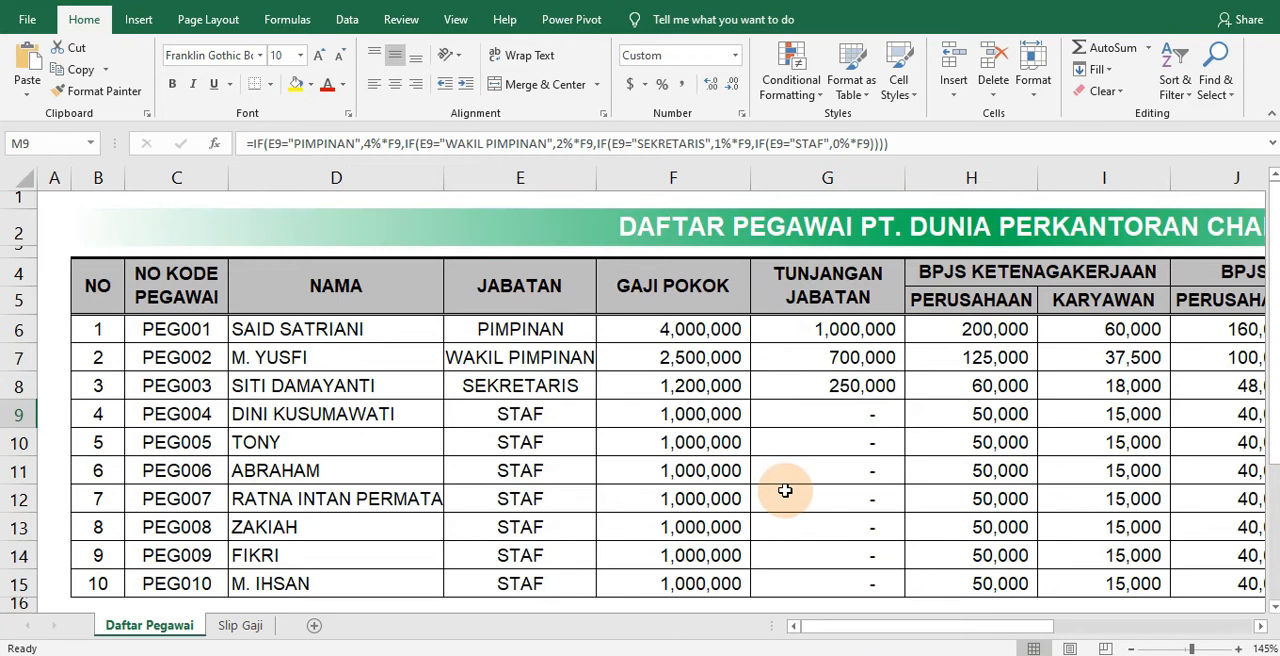
Start a data validation rule for the No. Kode Pegawai cell R5 on the Slip Gaji sheet, allowing a List
left_click(240, 625)
left_click(676, 217)
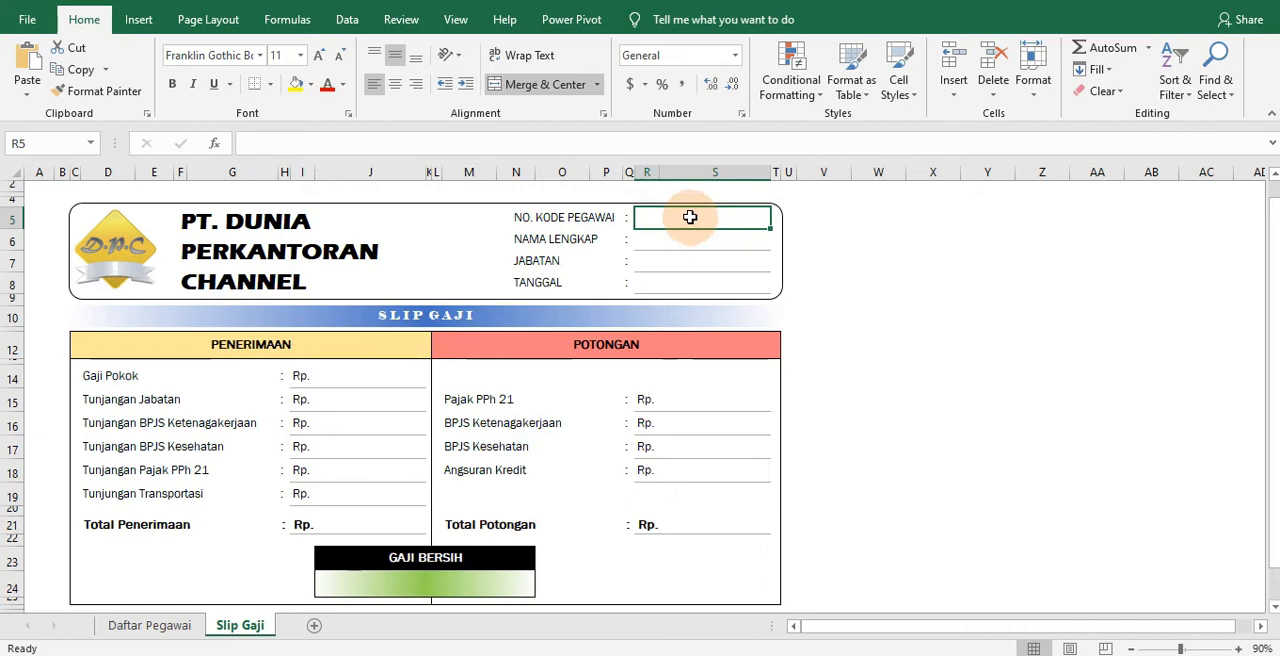
left_click(347, 20)
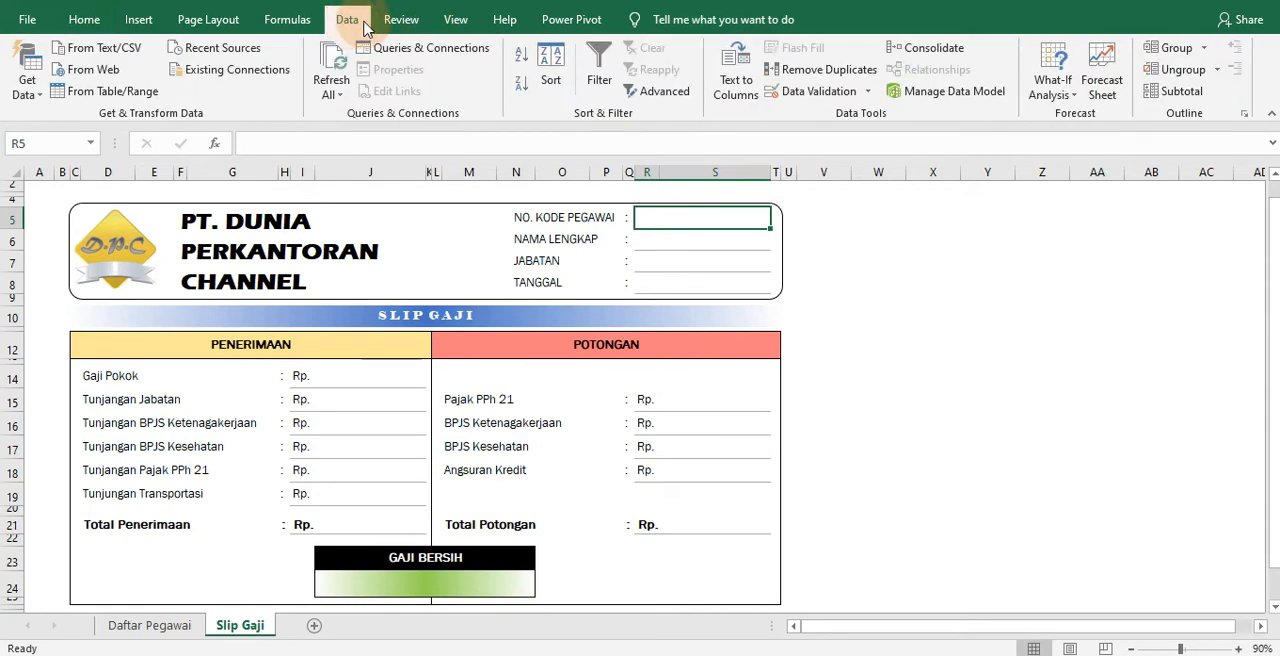
left_click(869, 92)
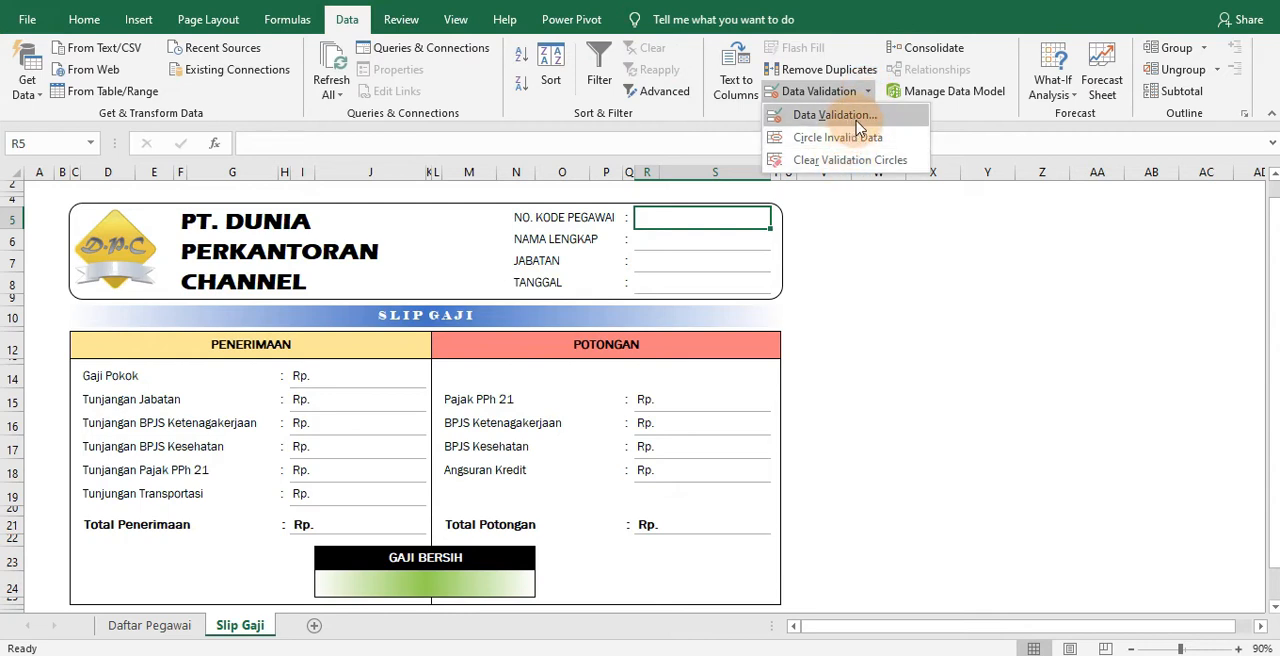
left_click(835, 115)
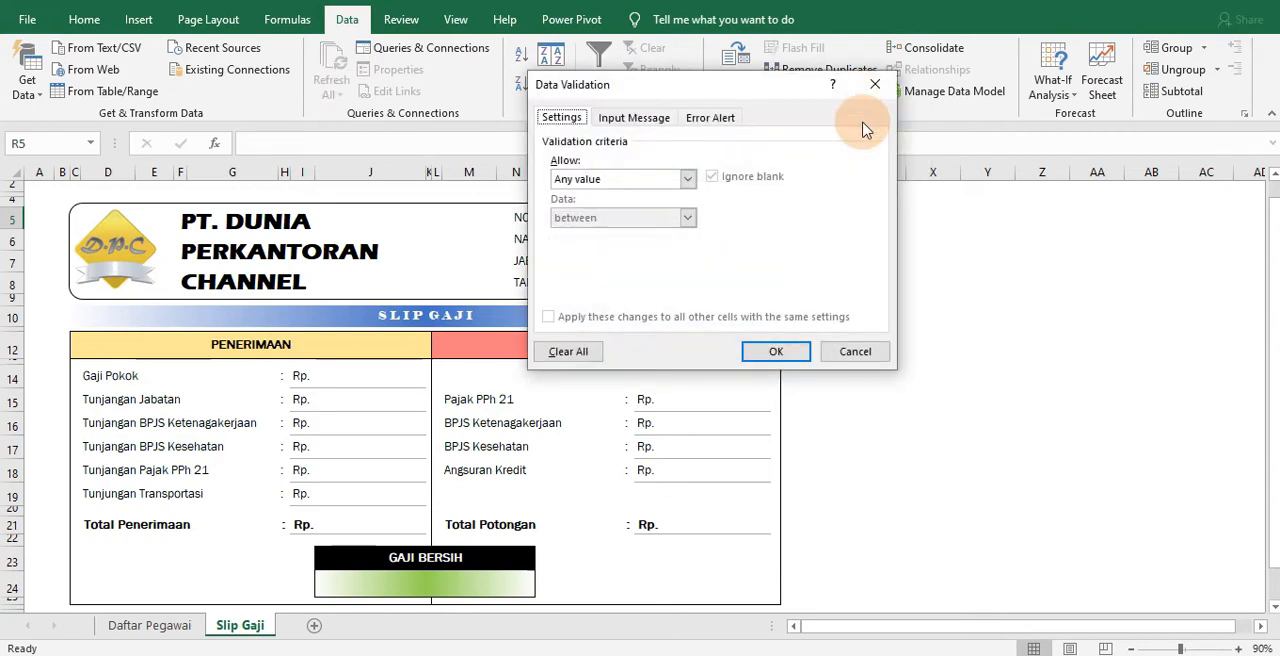
left_click(684, 179)
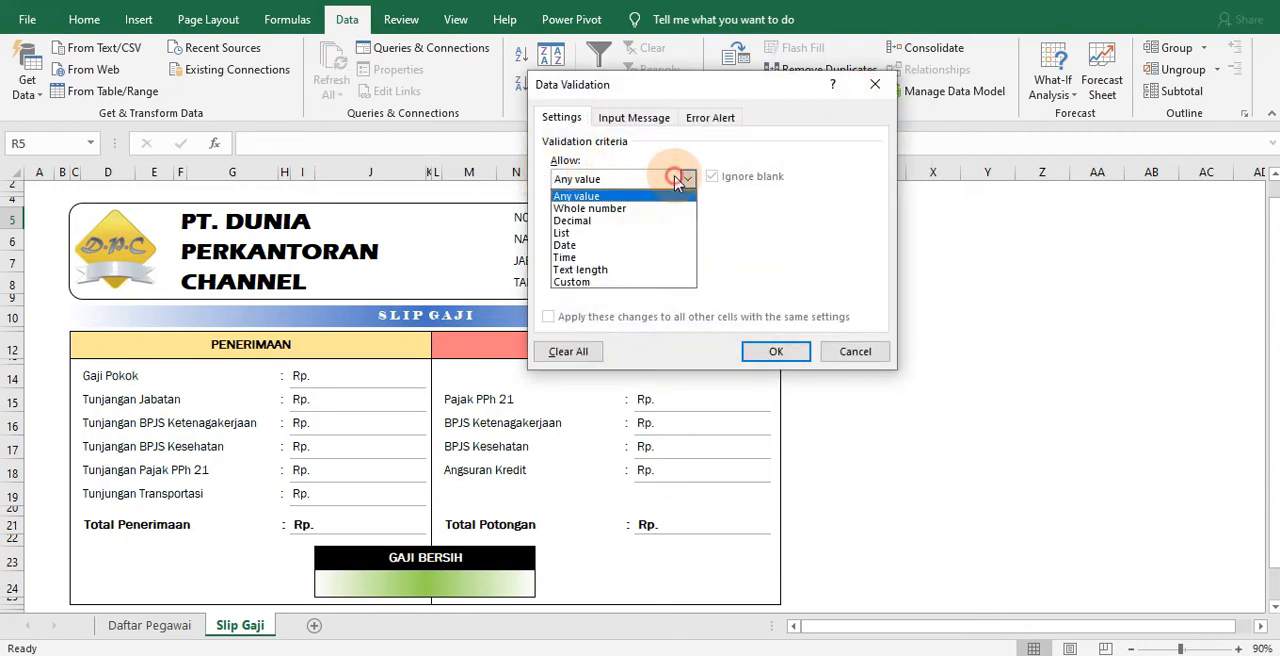
left_click(610, 235)
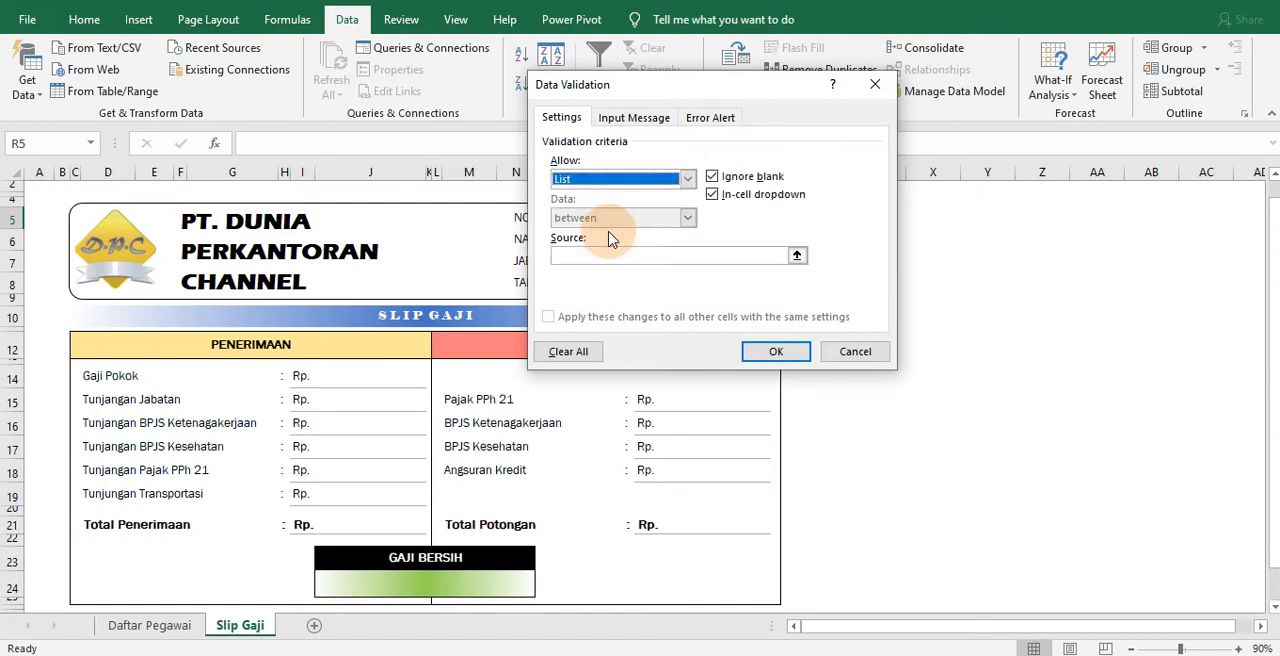
Set the list source to ='Daftar Pegawai'!$C$6:$C$15, apply the validation and open the dropdown in R5
left_click(797, 256)
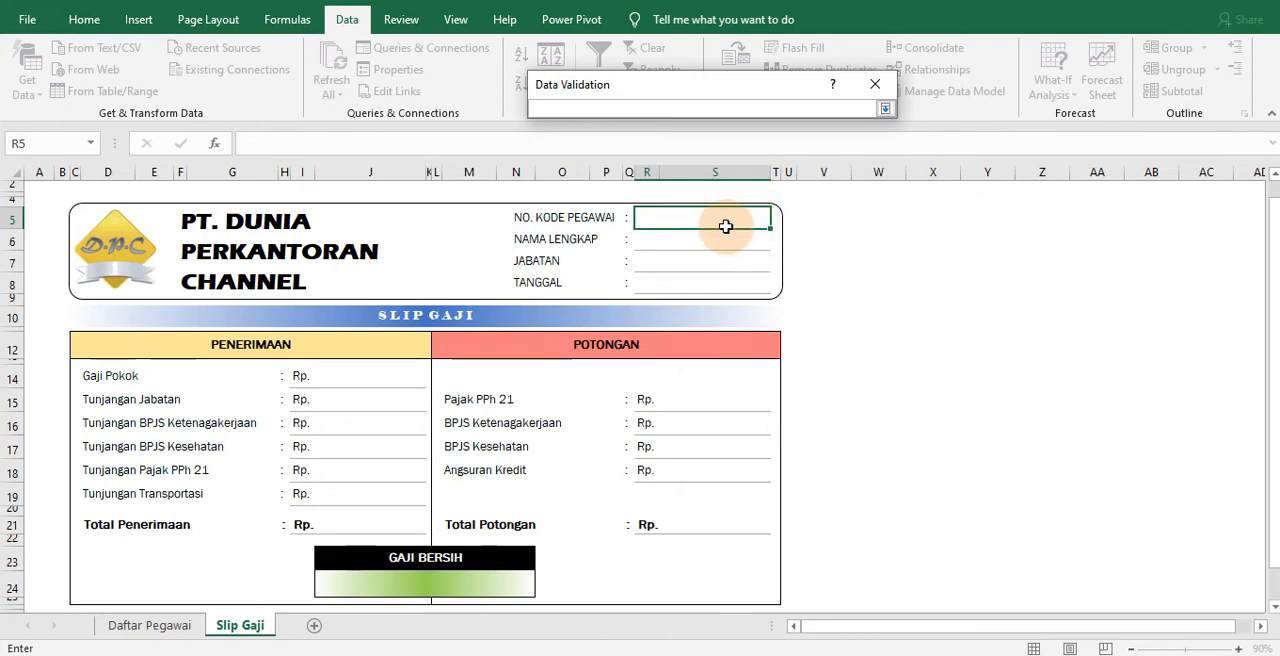
left_click(150, 625)
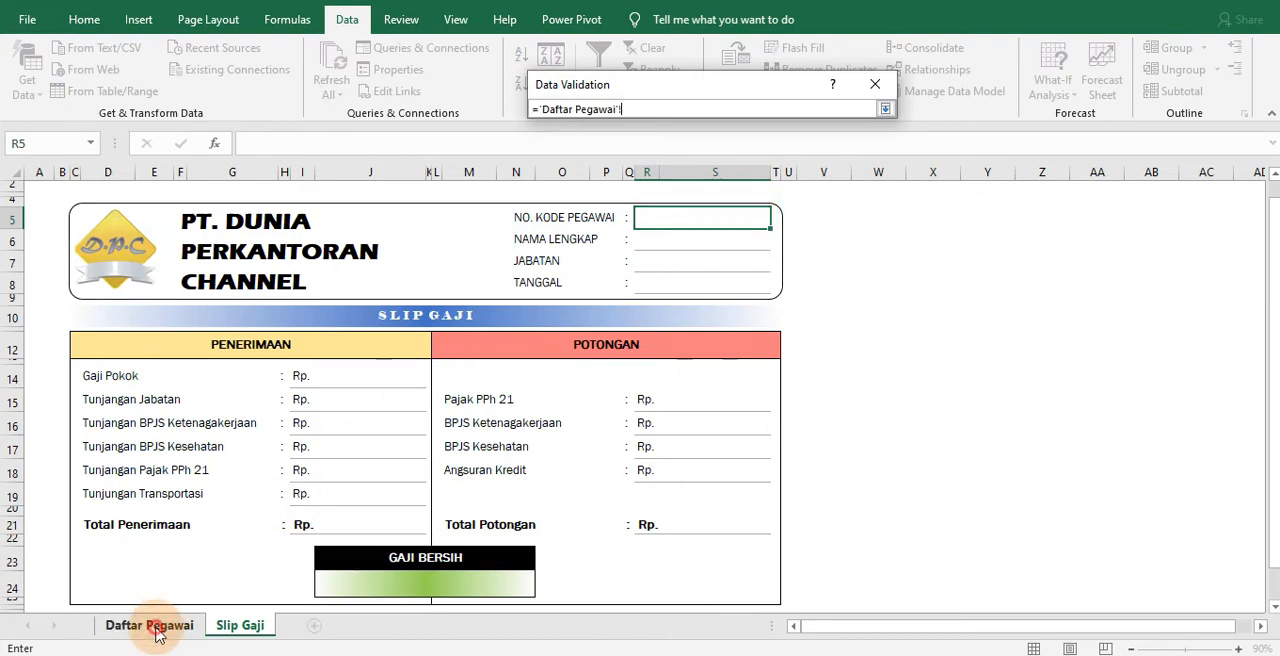
scroll(900, 533, "down", 3)
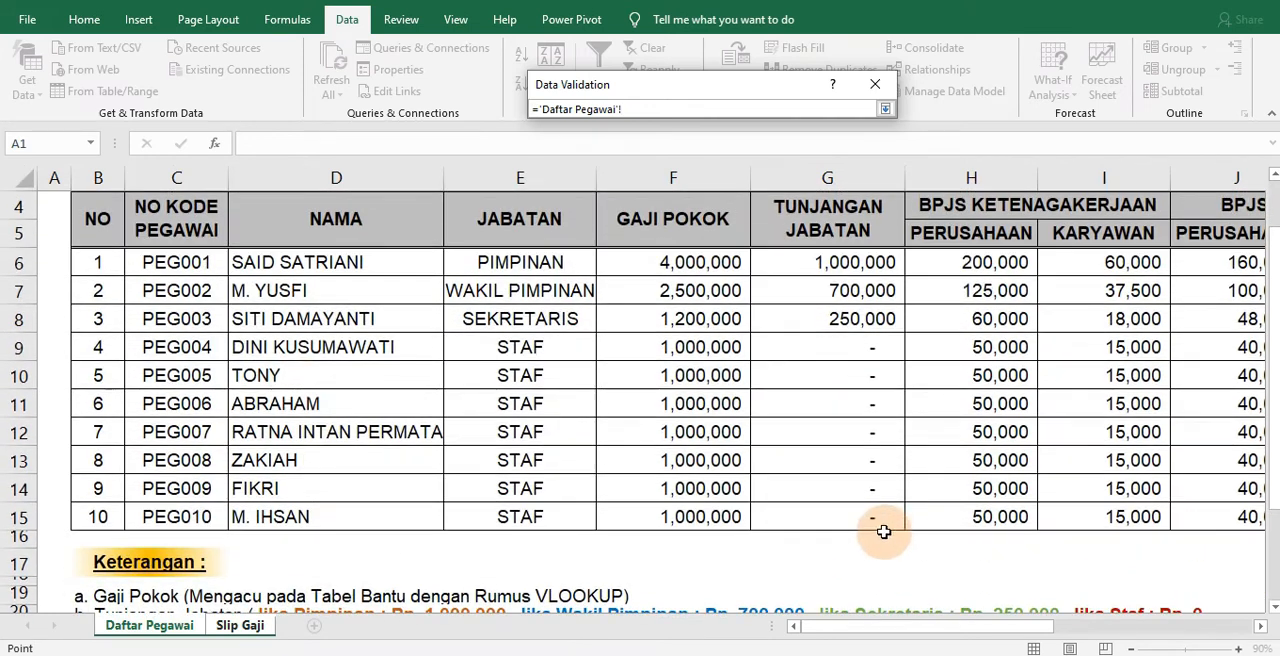
scroll(300, 375, "up", 1)
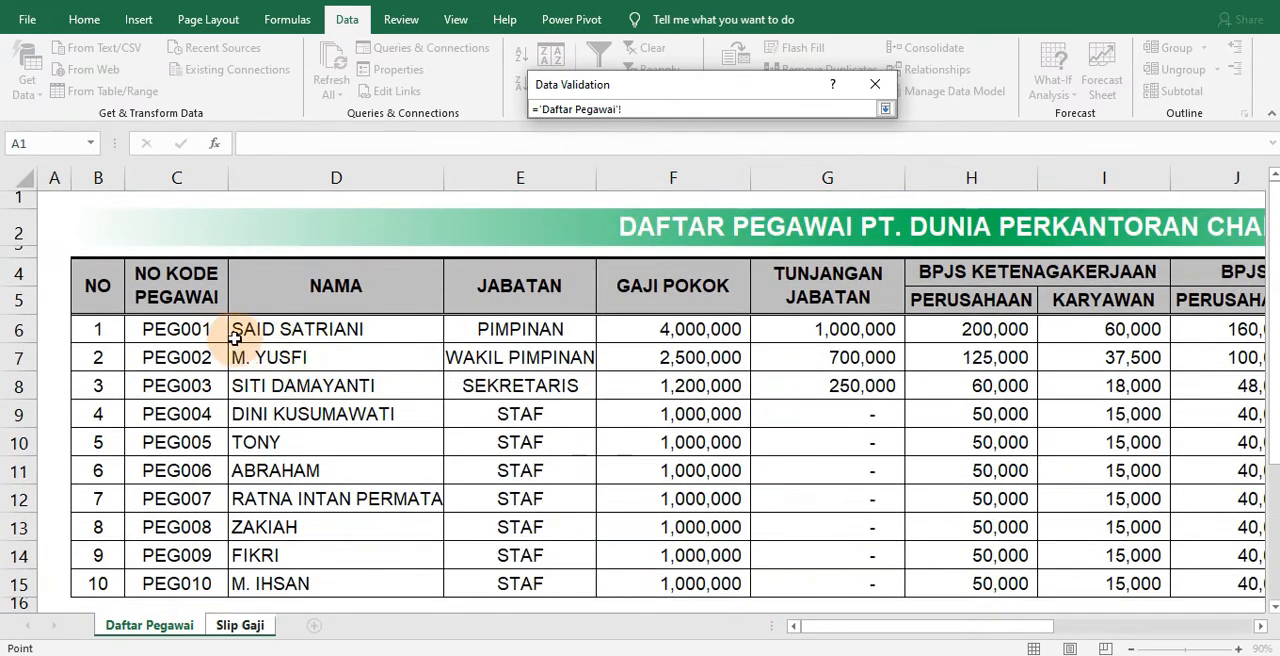
scroll(233, 359, "down", 1)
left_click_drag(185, 262, 185, 516)
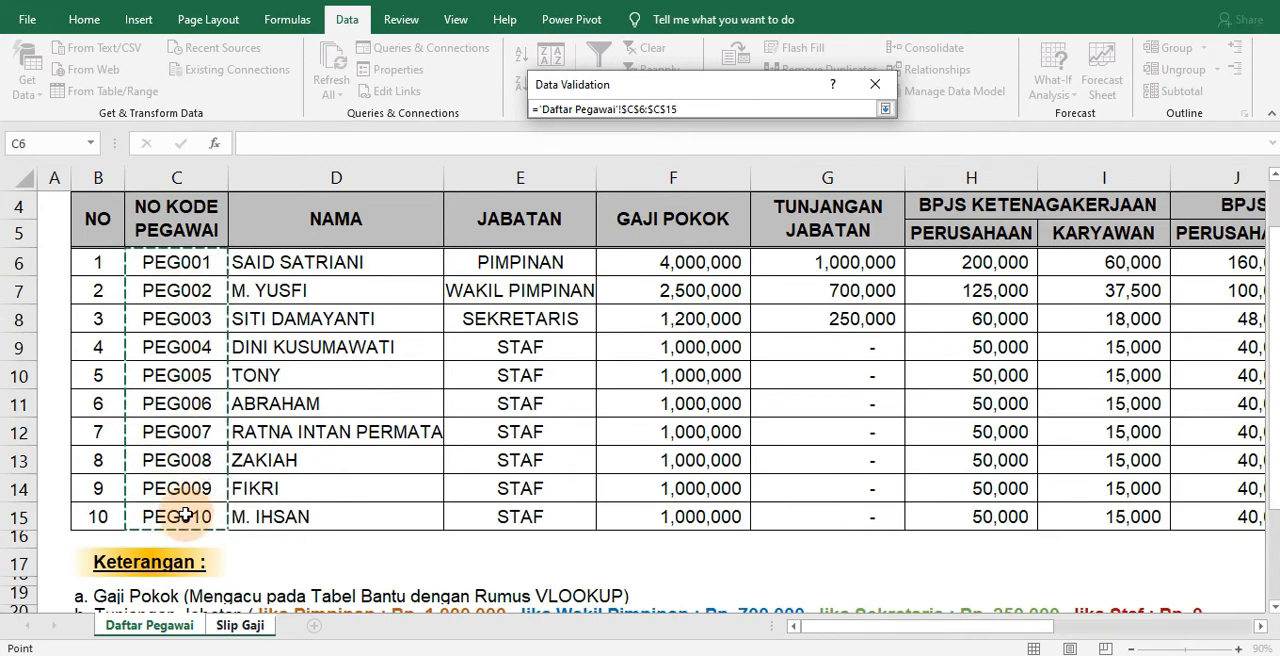
left_click(889, 115)
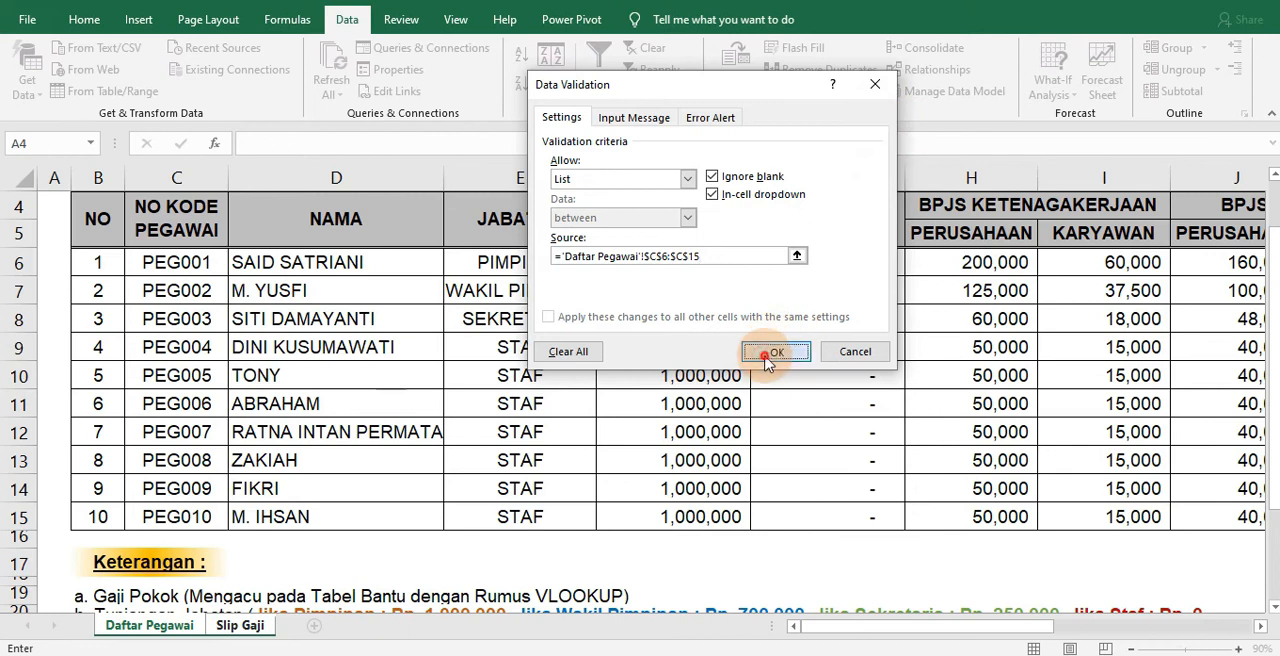
left_click(775, 351)
left_click(779, 219)
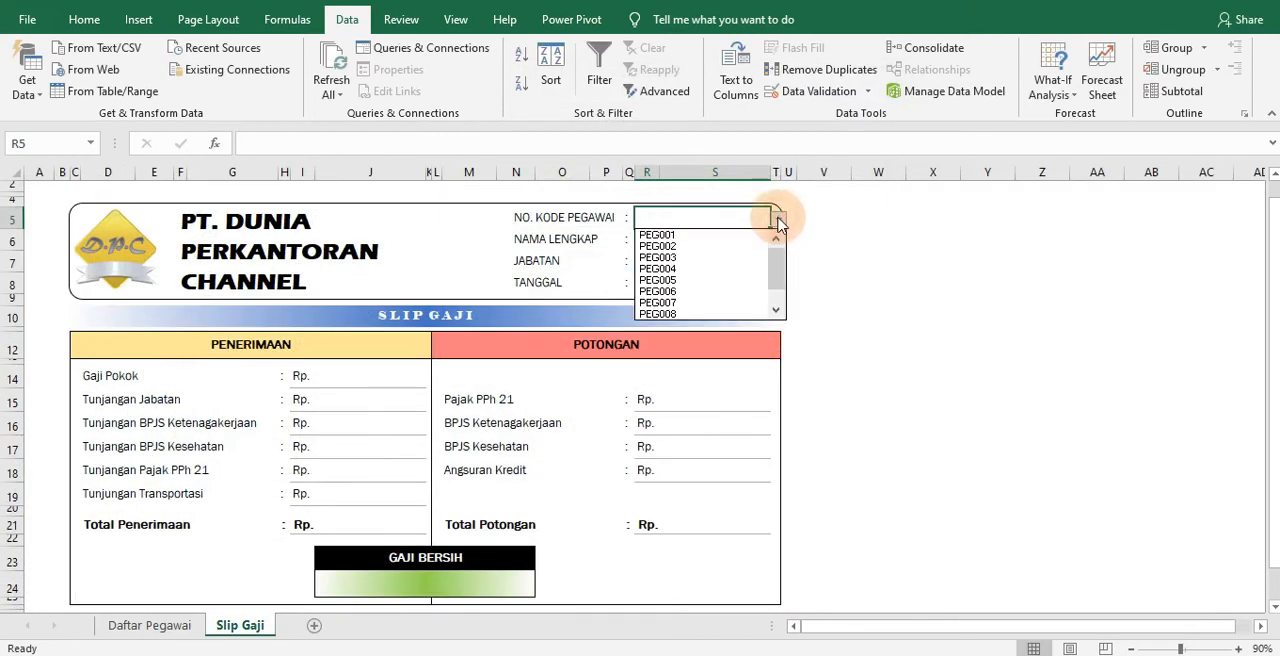
Try the No. Kode Pegawai dropdown in R5 with the first employee code, and clear the cell again
mouse_move(778, 267)
left_mouse_down()
mouse_move(779, 291)
mouse_move(777, 260)
left_mouse_up()
left_click(859, 282)
scroll(869, 324, "up", 1)
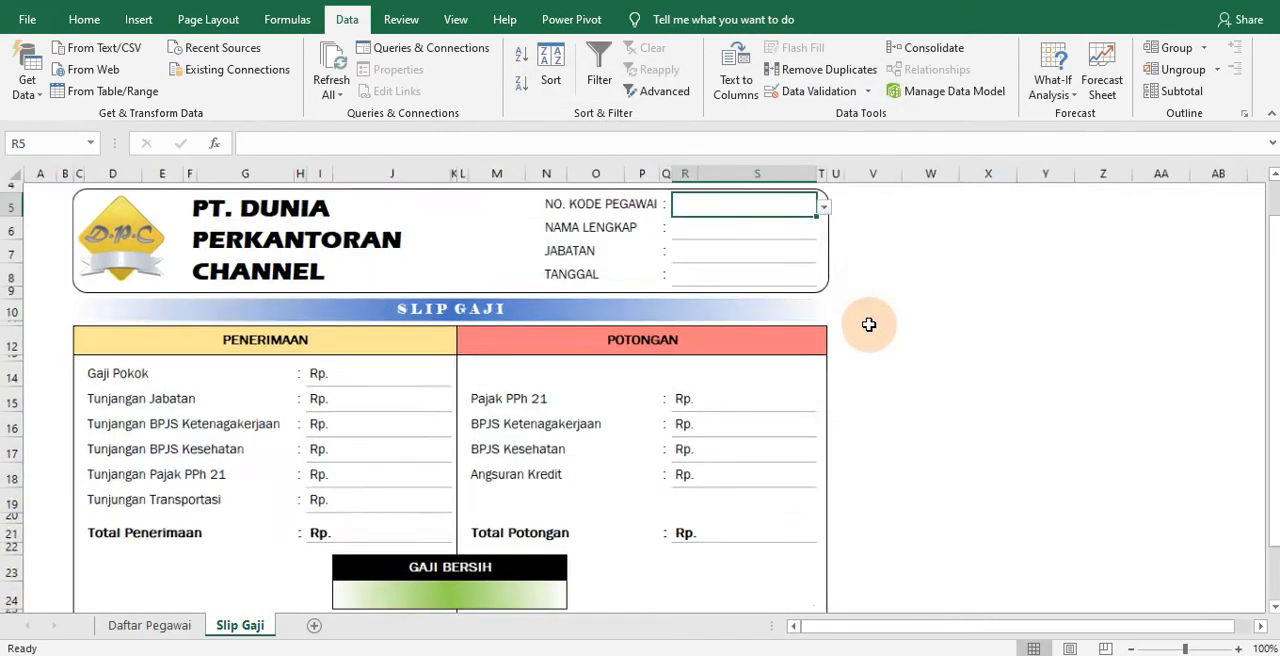
scroll(869, 324, "up", 2)
left_click(992, 260)
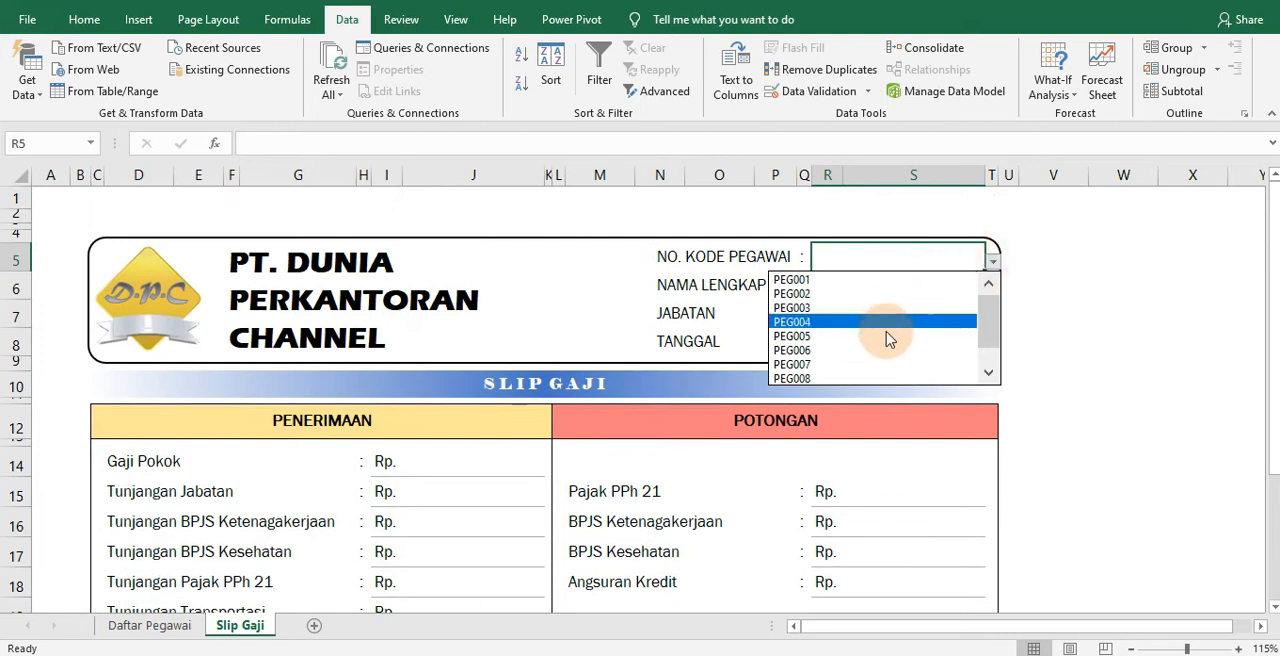
left_click(873, 283)
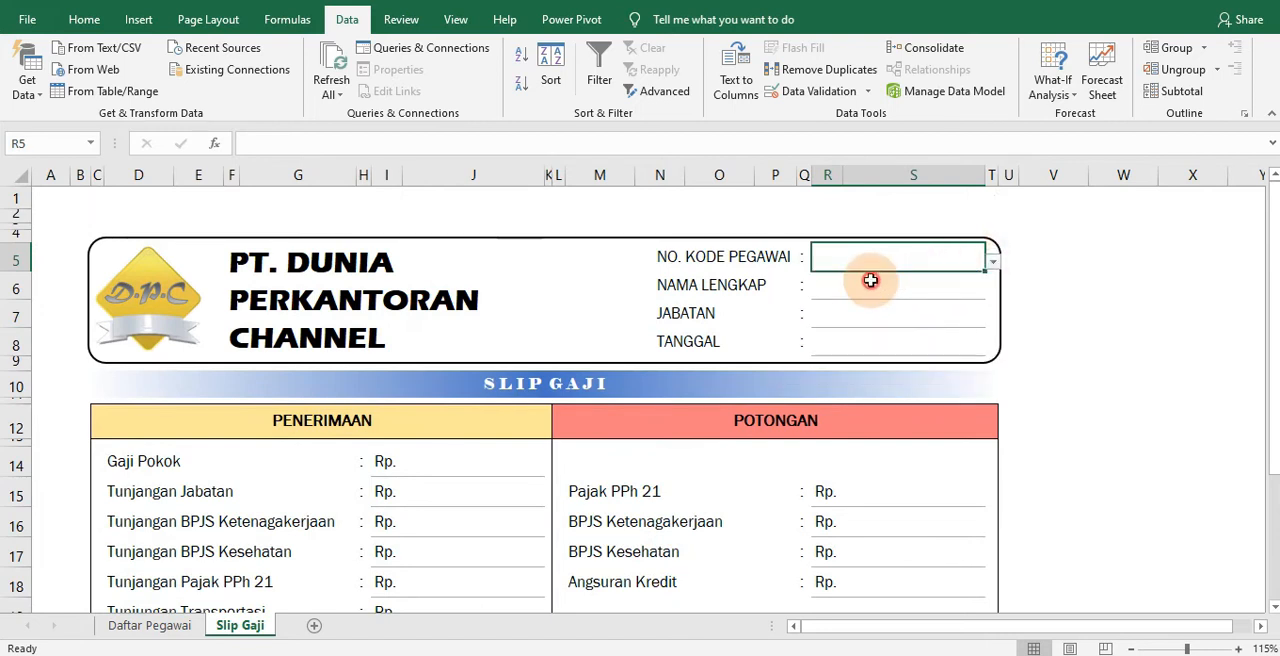
left_click(836, 345)
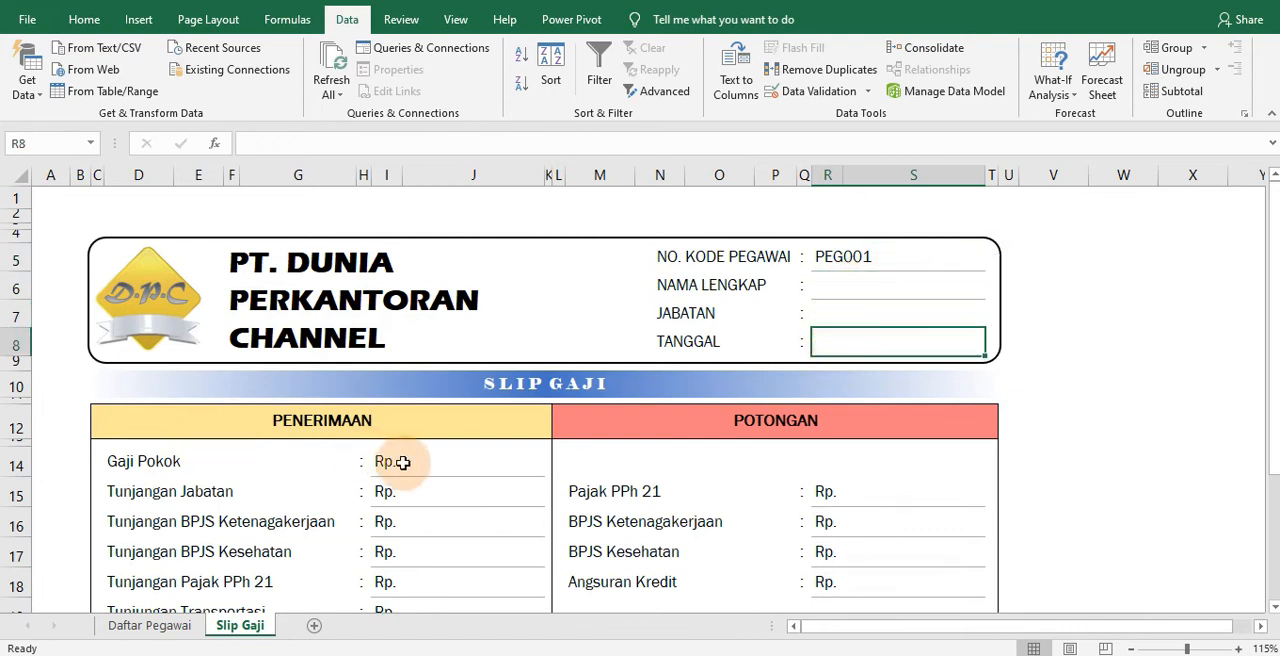
scroll(400, 470, "down", 1)
scroll(586, 474, "up", 1)
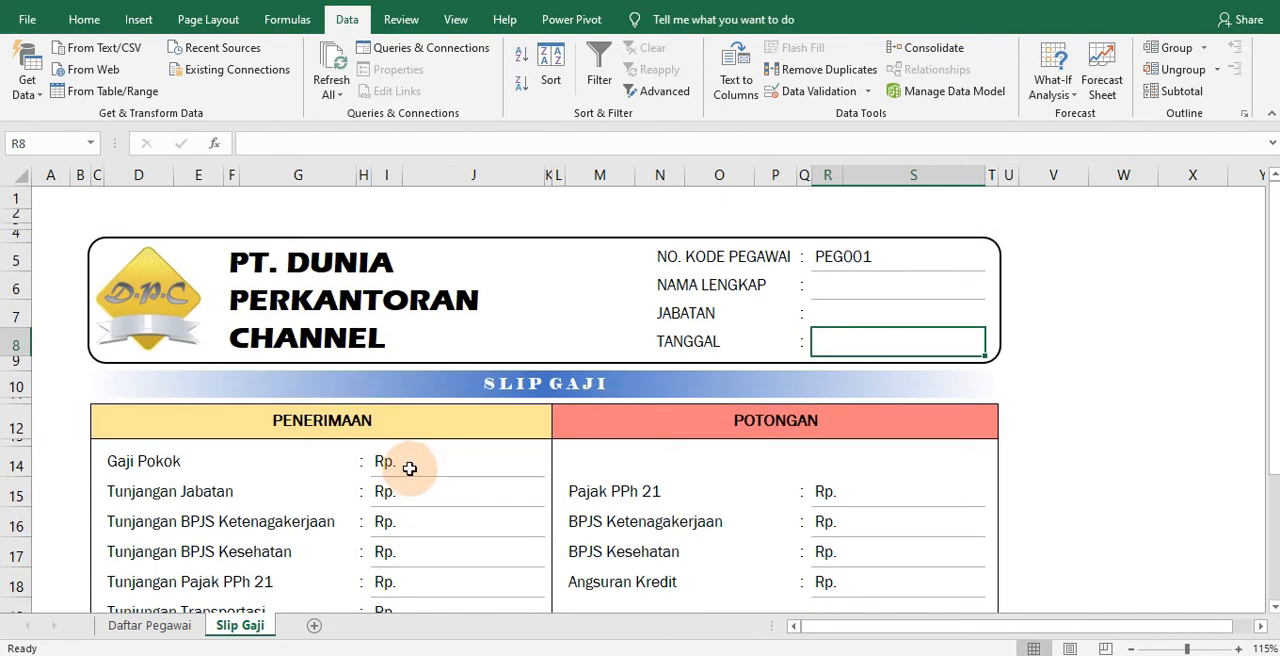
left_click(940, 264)
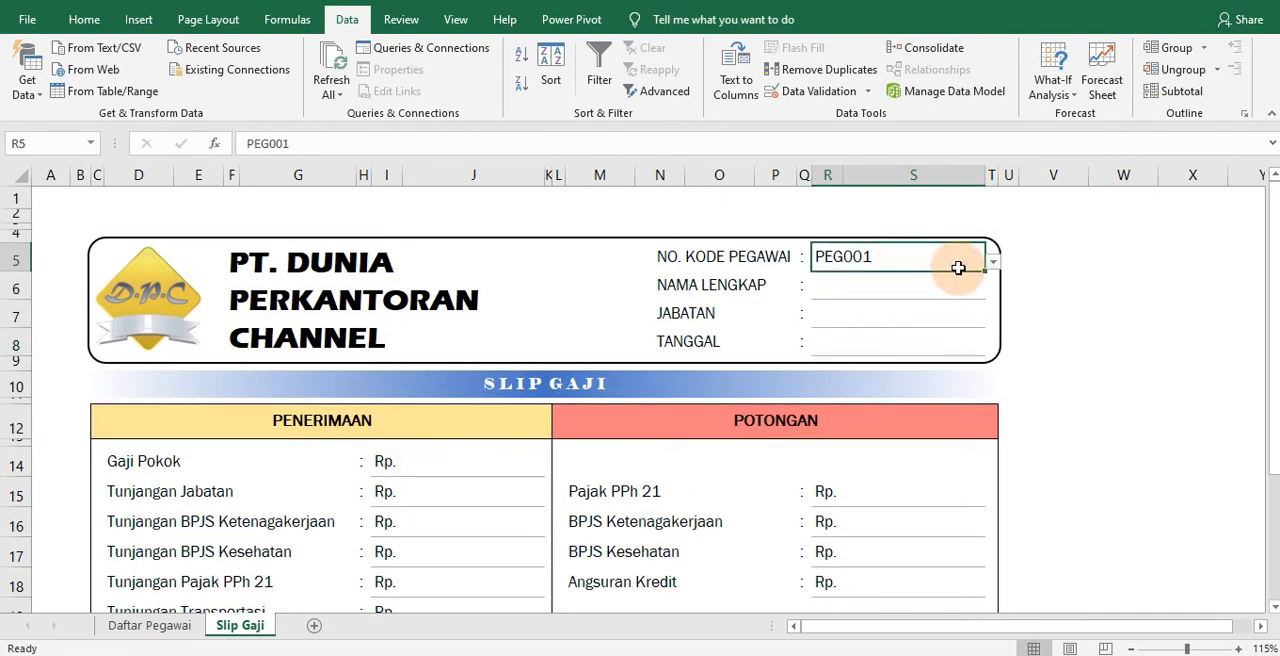
Start a VLOOKUP formula in the Nama Lengkap cell R6 with lookup value R5 and table array 'Daftar Pegawai'!C6:N15
left_click(903, 290)
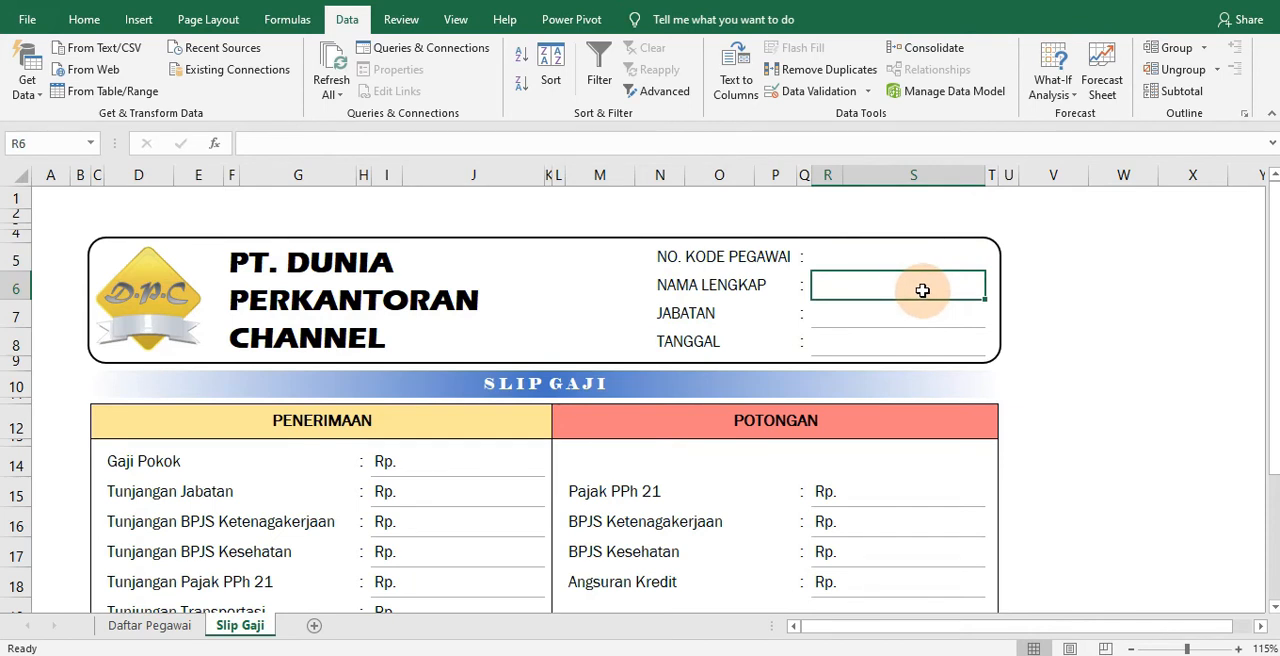
type("=VL")
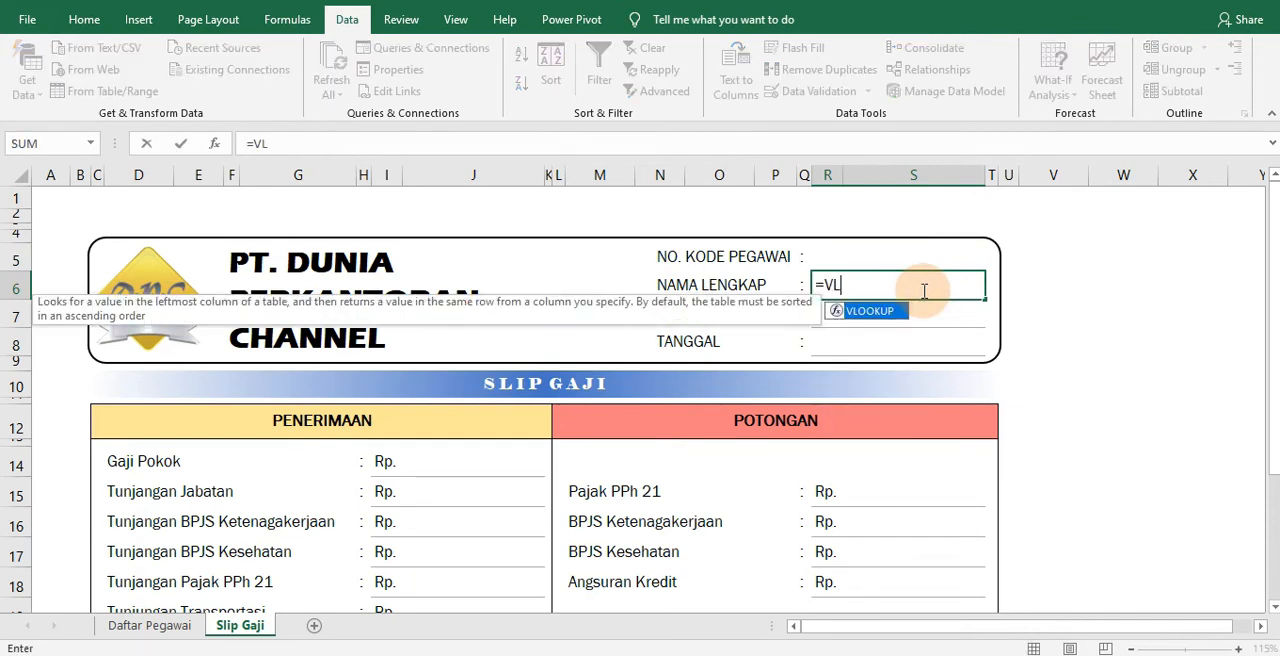
type("OOKUP(")
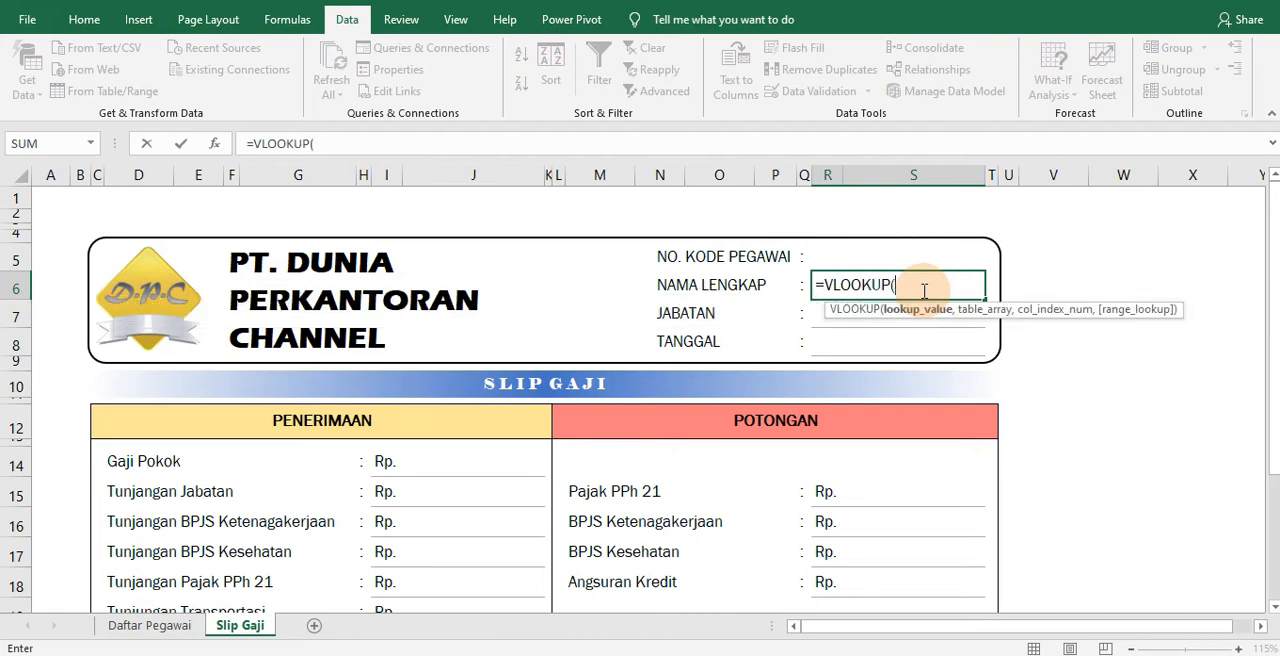
left_click(829, 254)
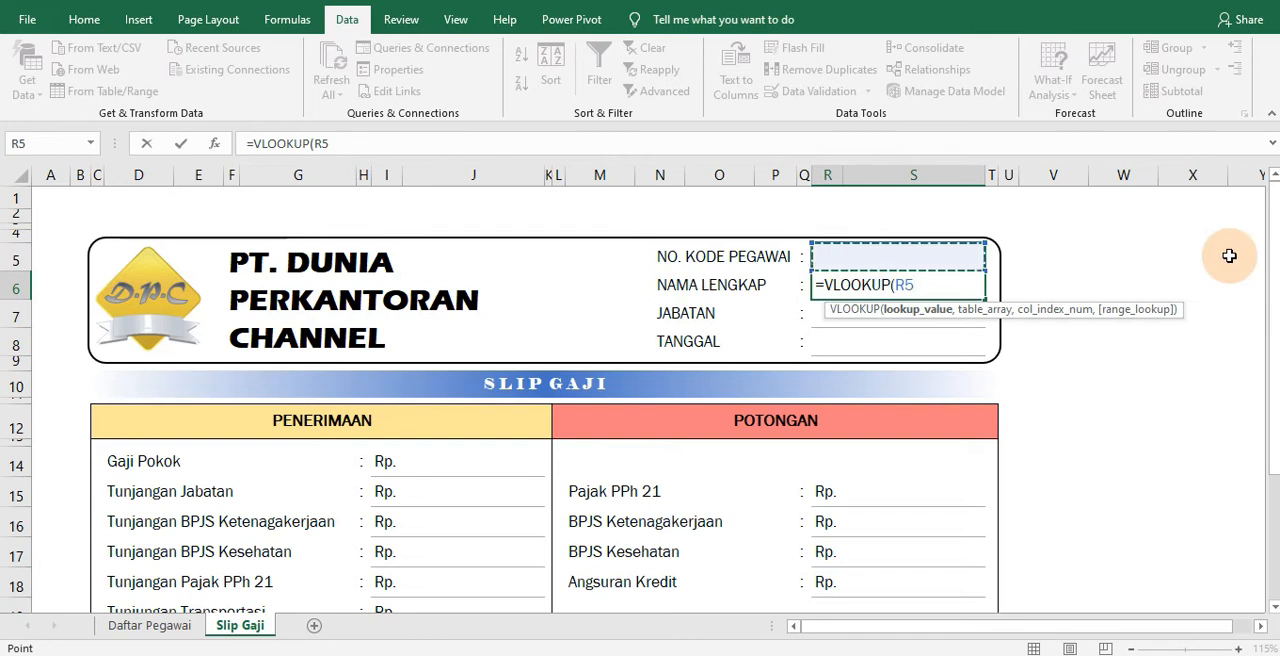
type(",")
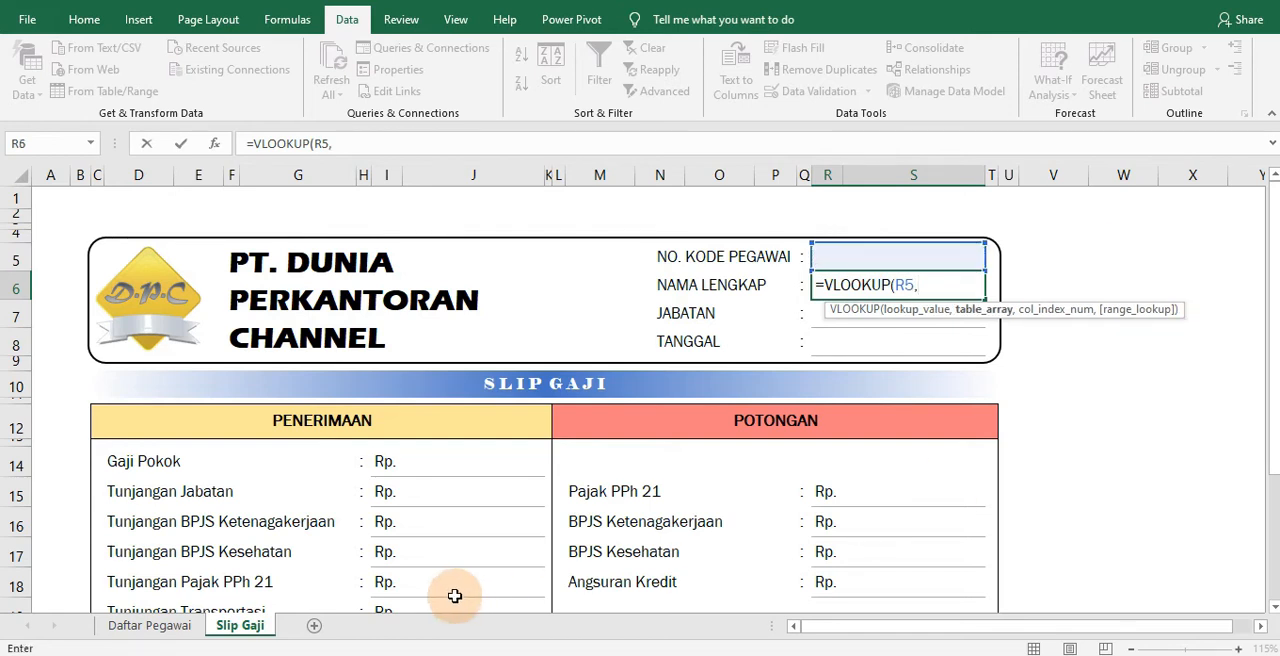
left_click(168, 626)
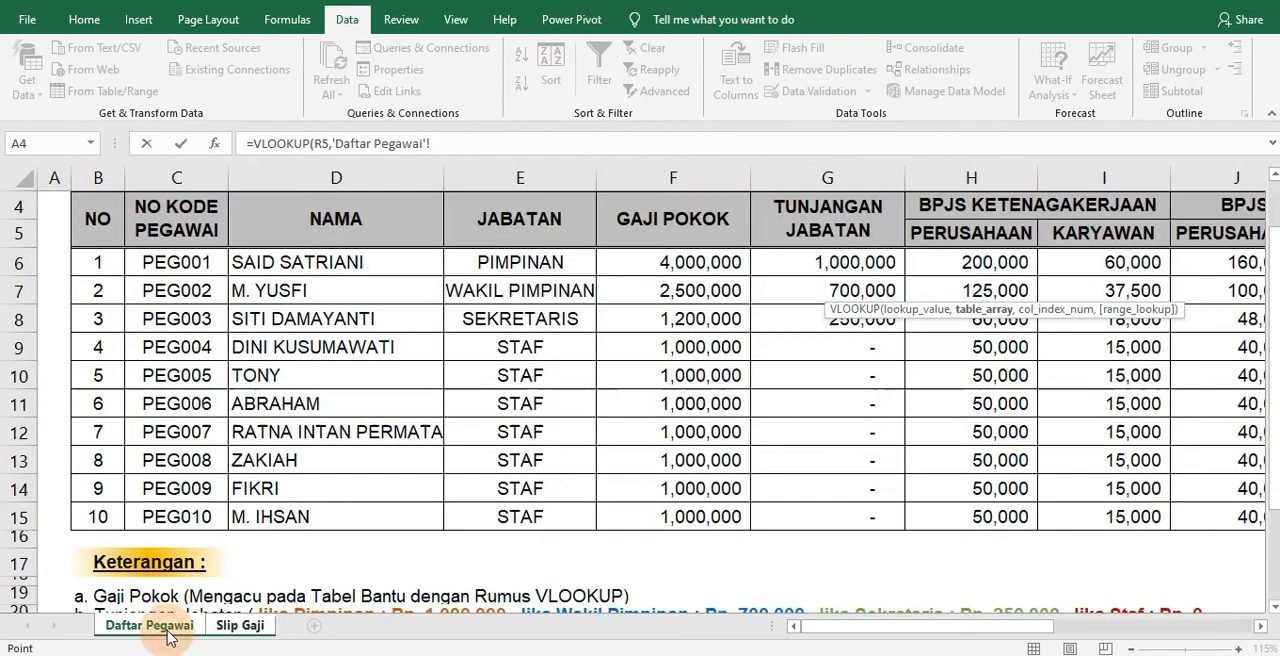
left_click_drag(219, 262, 977, 509)
left_click_drag(1030, 627, 808, 630)
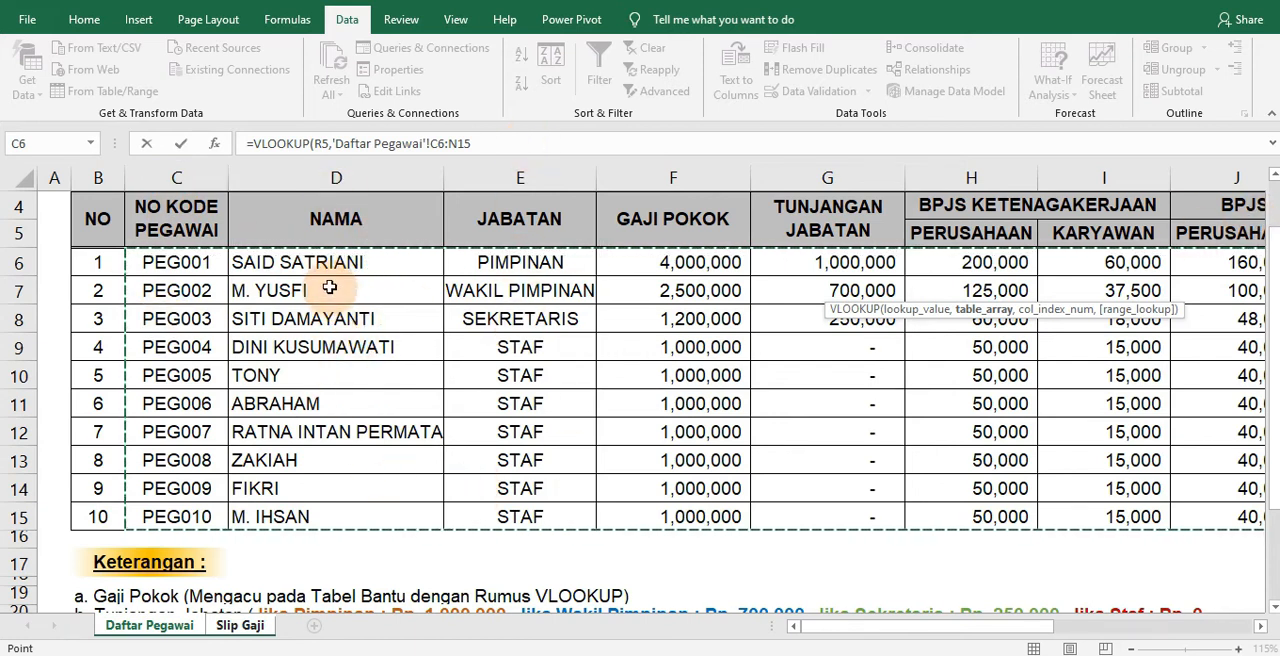
Complete the R6 VLOOKUP with column index 2 and FALSE for an exact match, and commit the formula
left_click(509, 145)
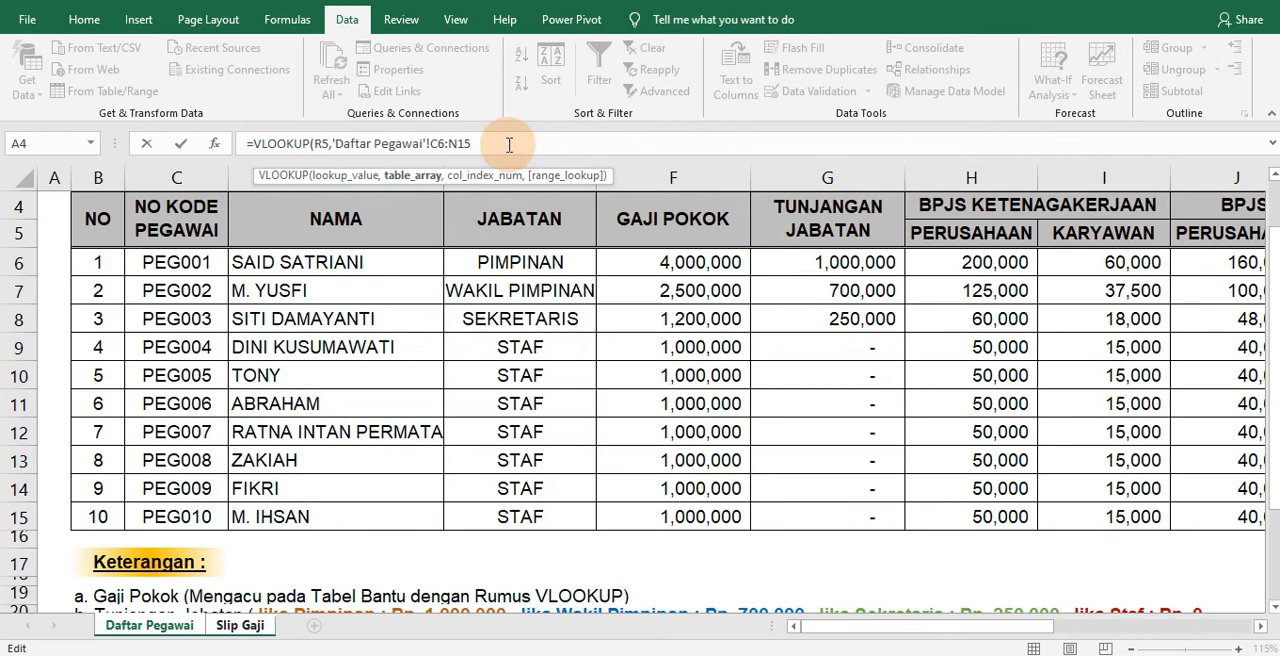
type(",")
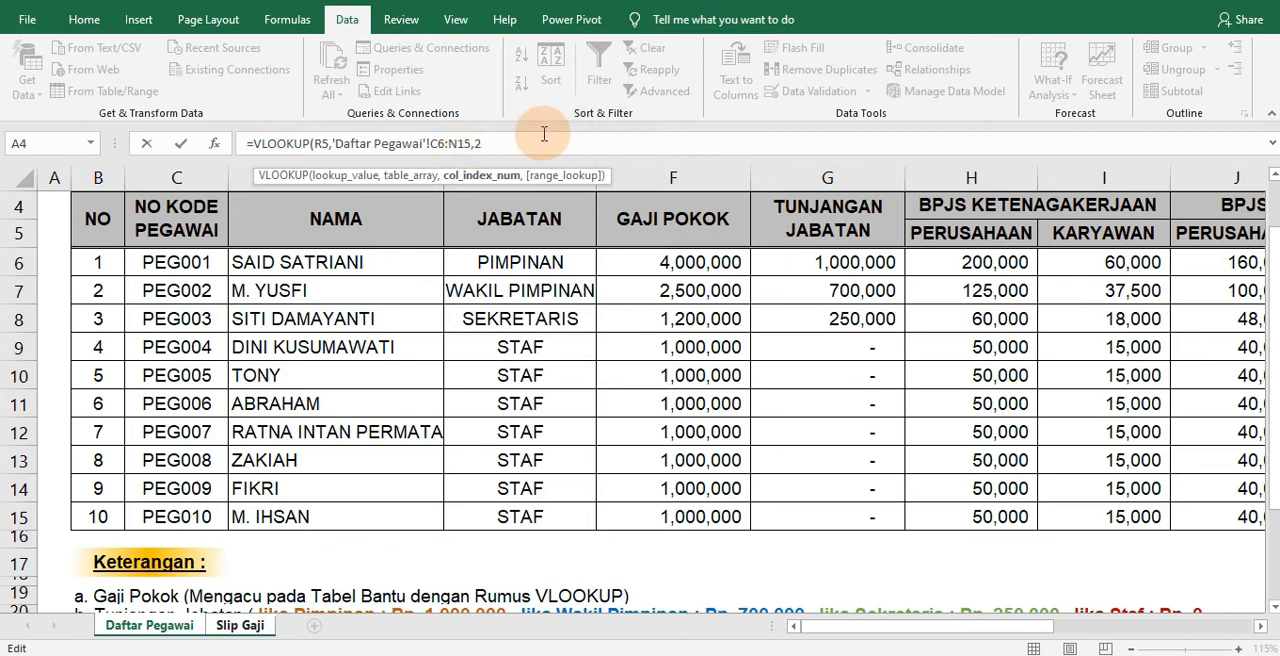
type("2,")
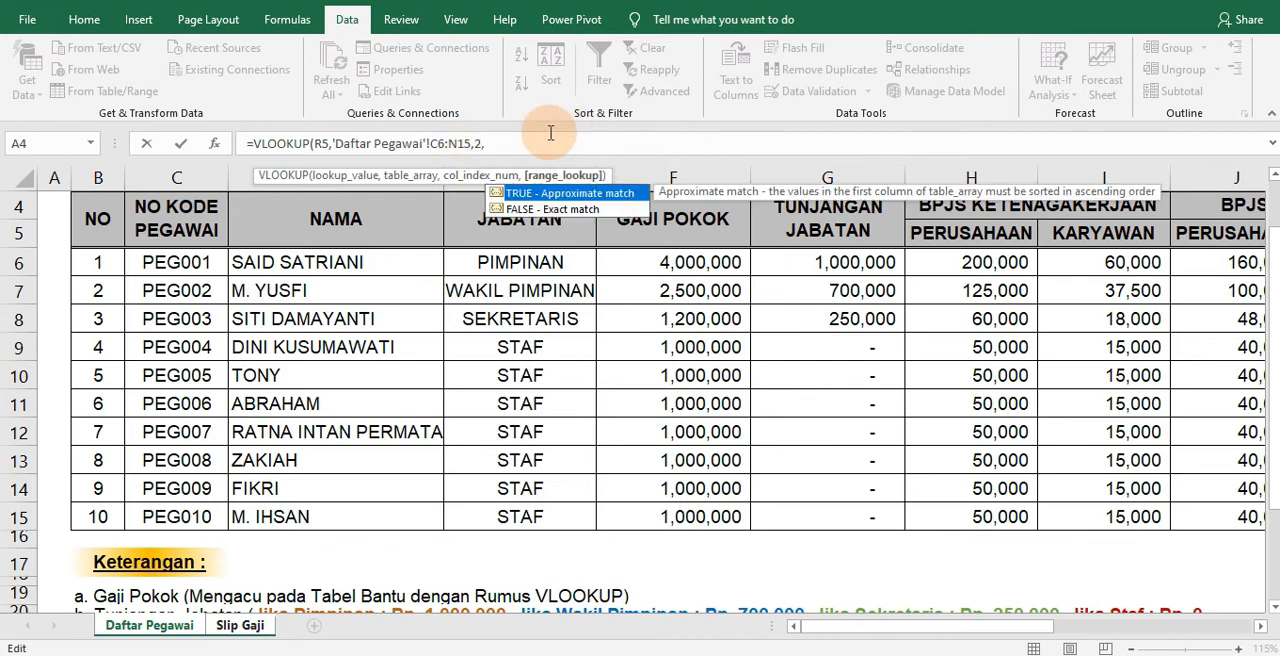
type("FALSE")
key("Return")
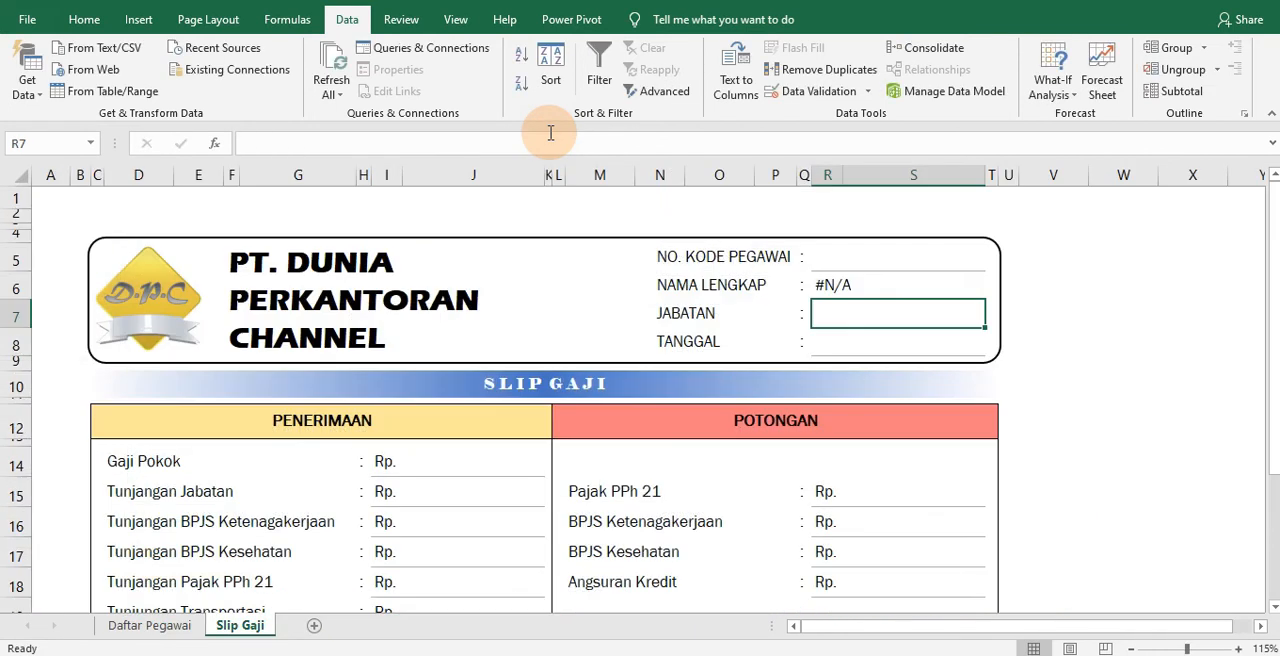
Select the first employee code in the R5 dropdown and check the looked-up name against the Daftar Pegawai sheet
left_click(871, 287)
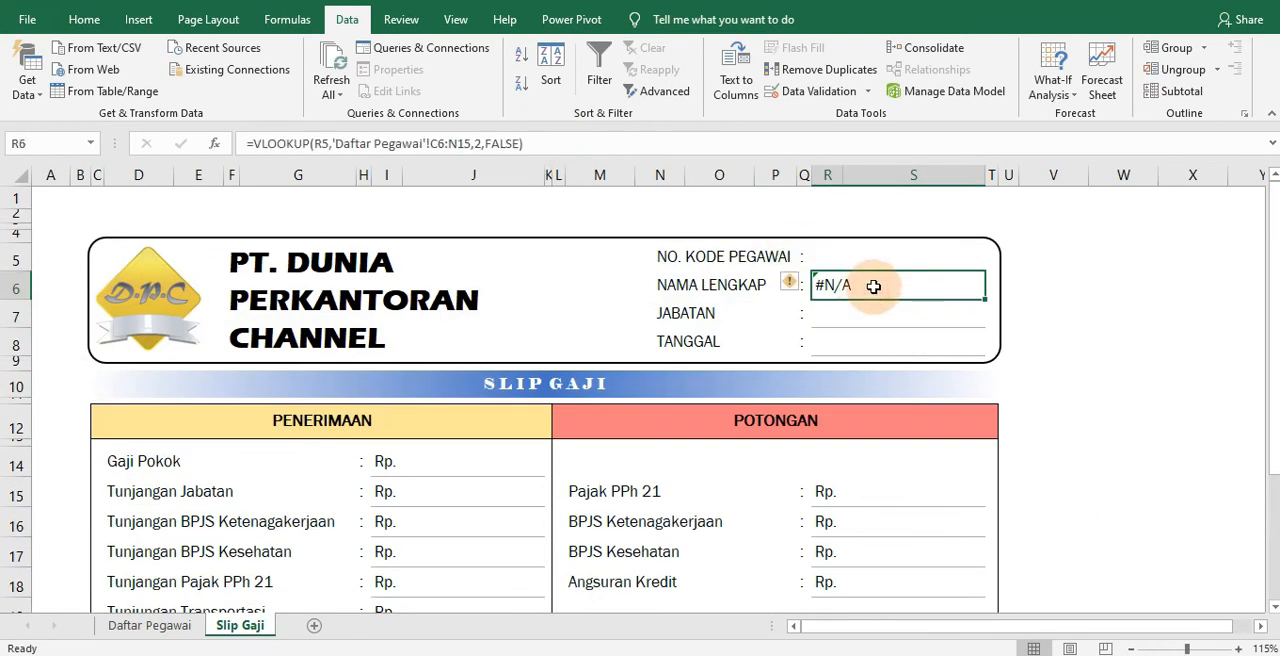
left_click(899, 262)
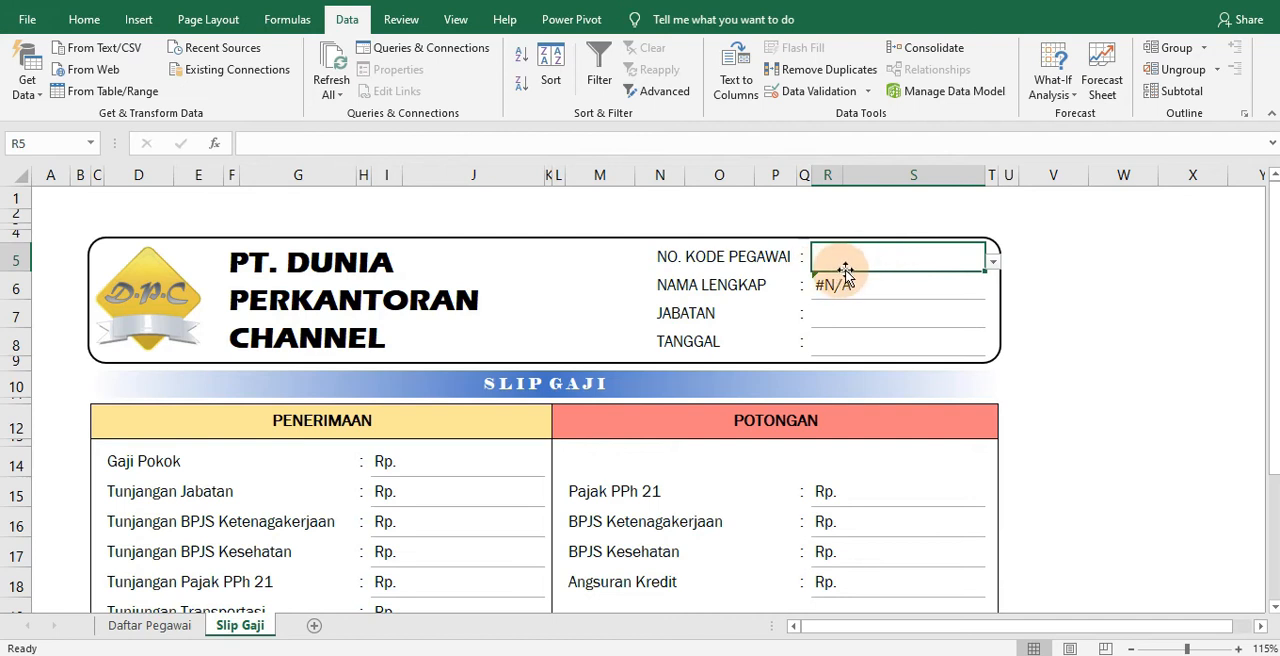
left_click(995, 262)
left_click(935, 275)
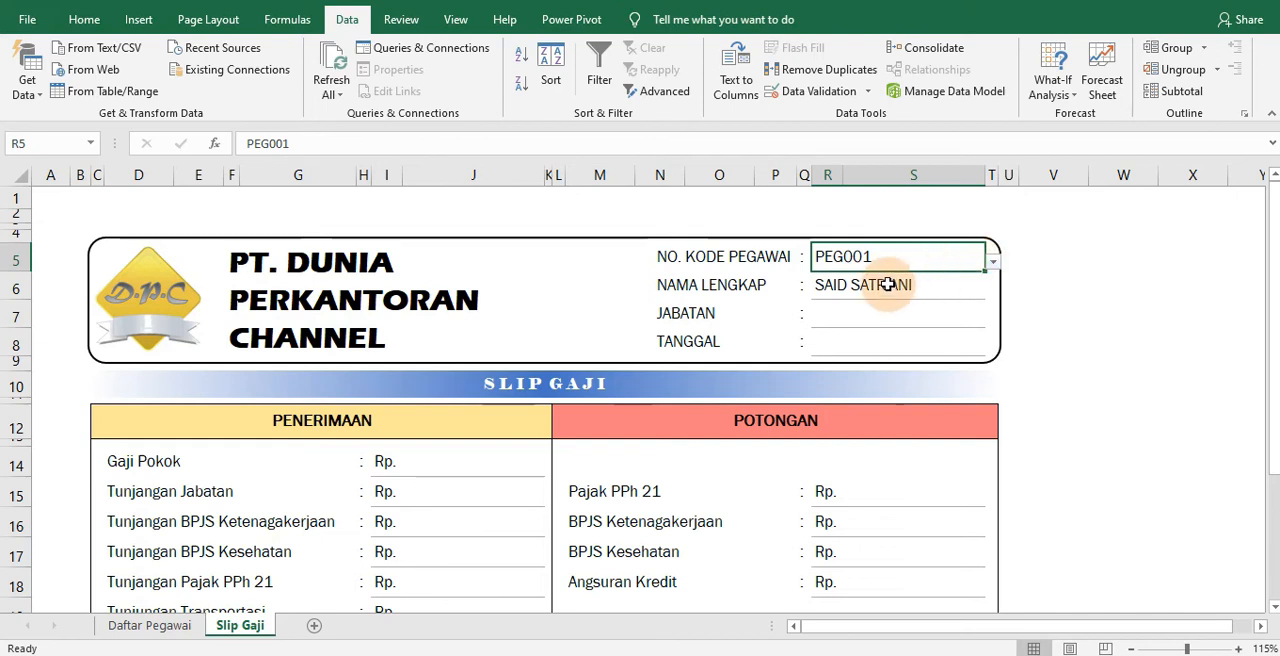
left_click(118, 627)
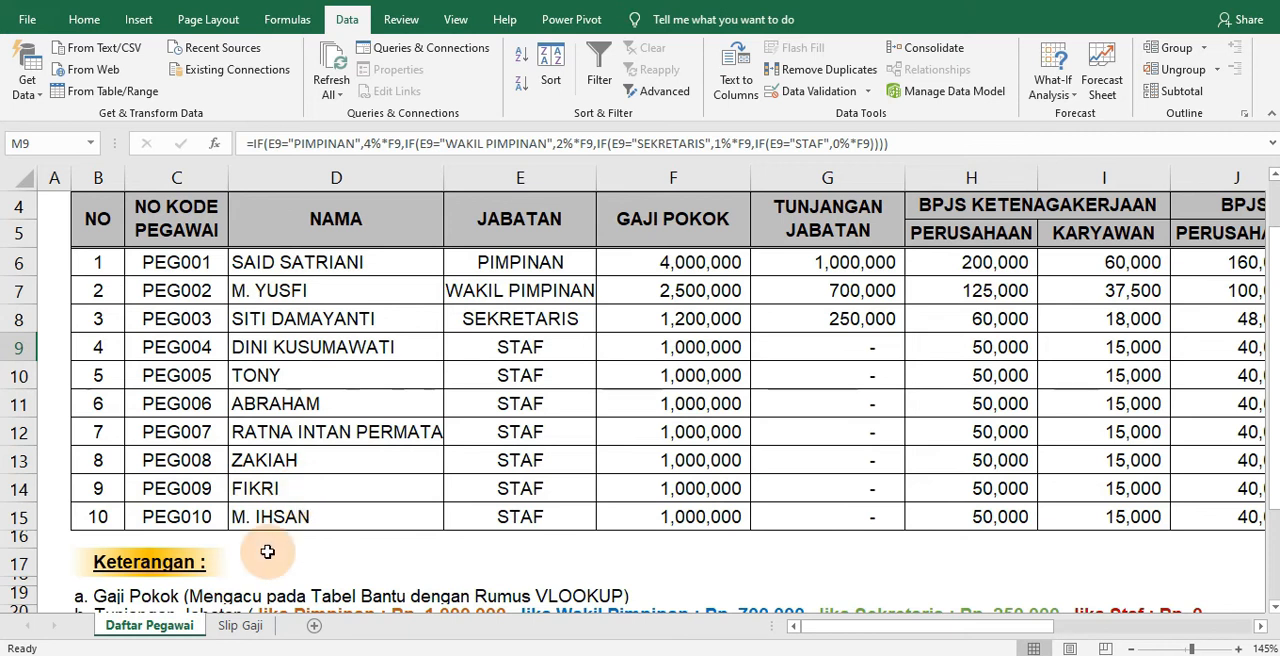
left_click(245, 627)
Test the name lookup with the ninth employee code in R5, and set the cell back to the first code
left_click(993, 266)
left_click_drag(991, 320, 990, 343)
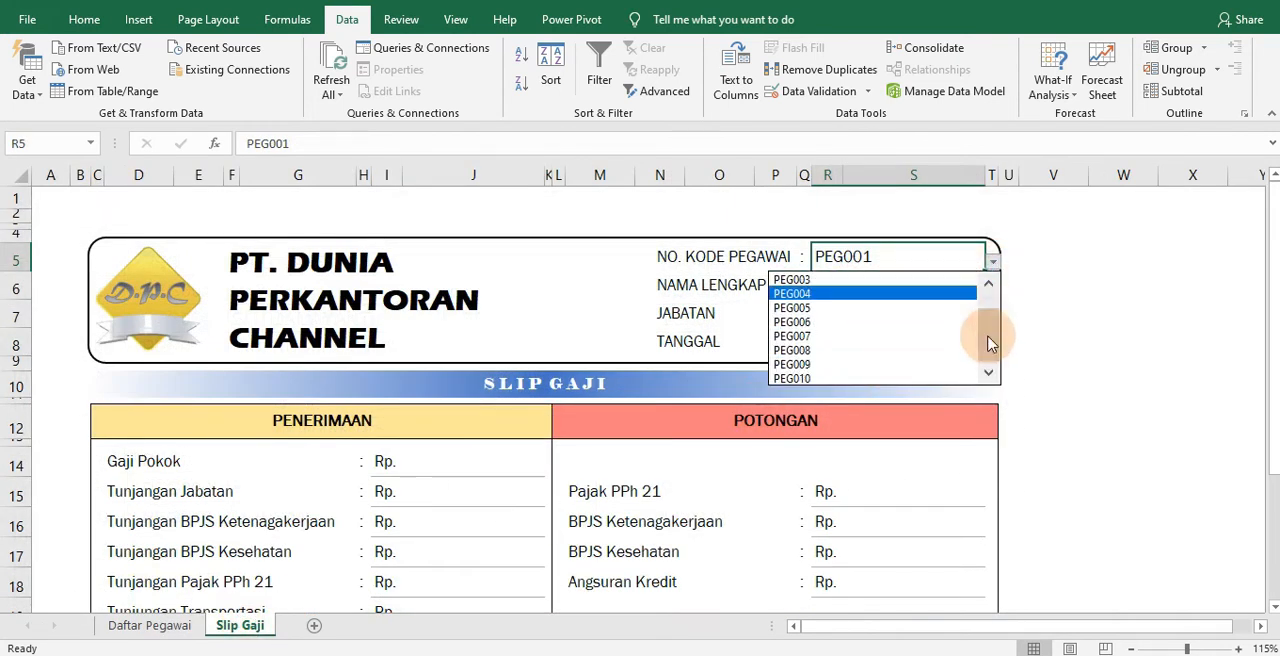
left_click(866, 364)
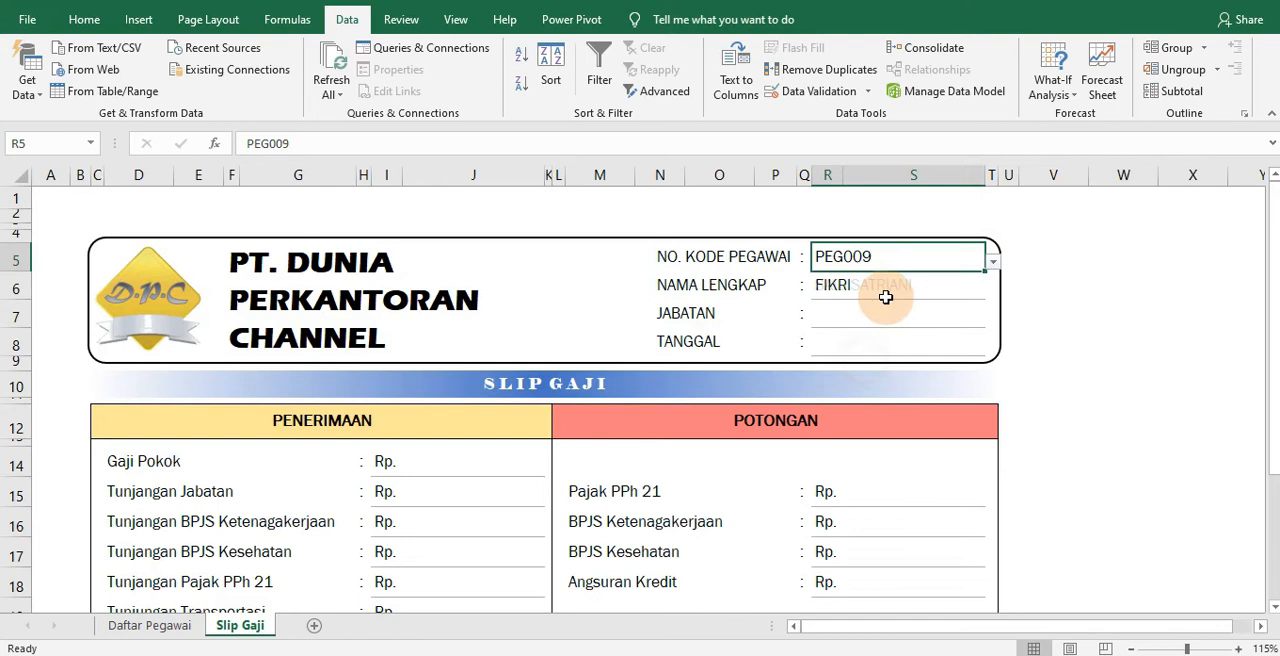
left_click(995, 264)
left_click_drag(986, 349, 986, 286)
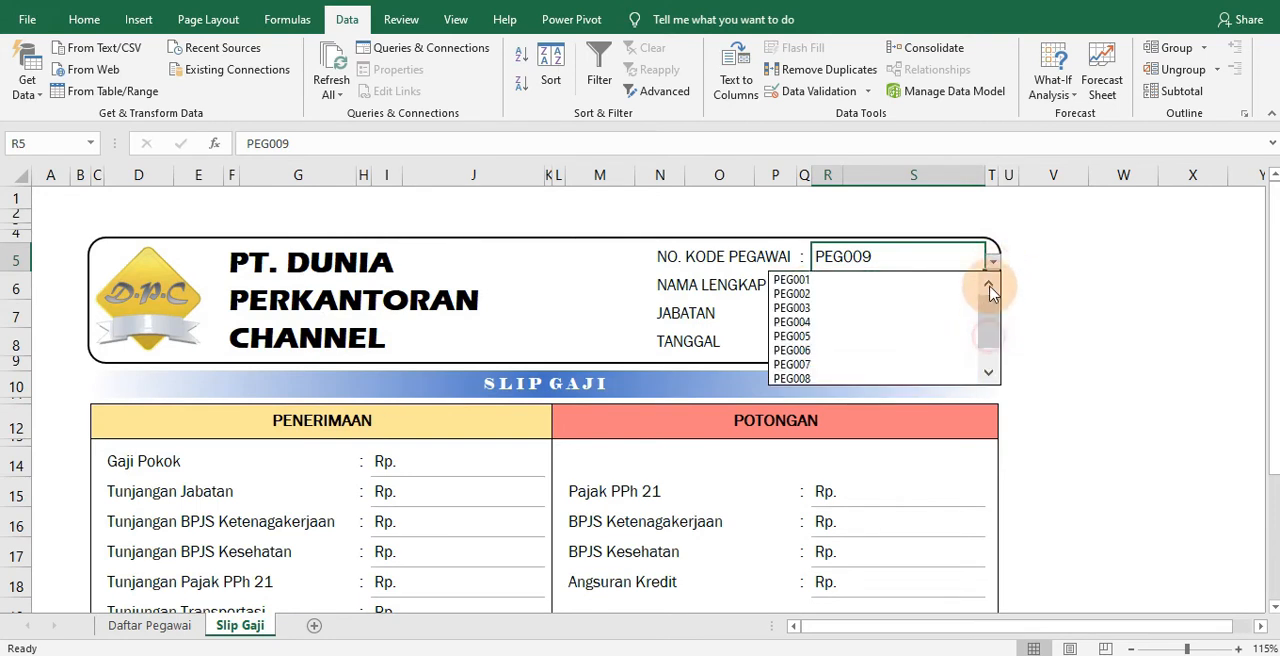
left_click(883, 281)
Make the table array in the R6 VLOOKUP absolute as 'Daftar Pegawai'!$C$6:$N$15 and commit the formula
left_click(892, 287)
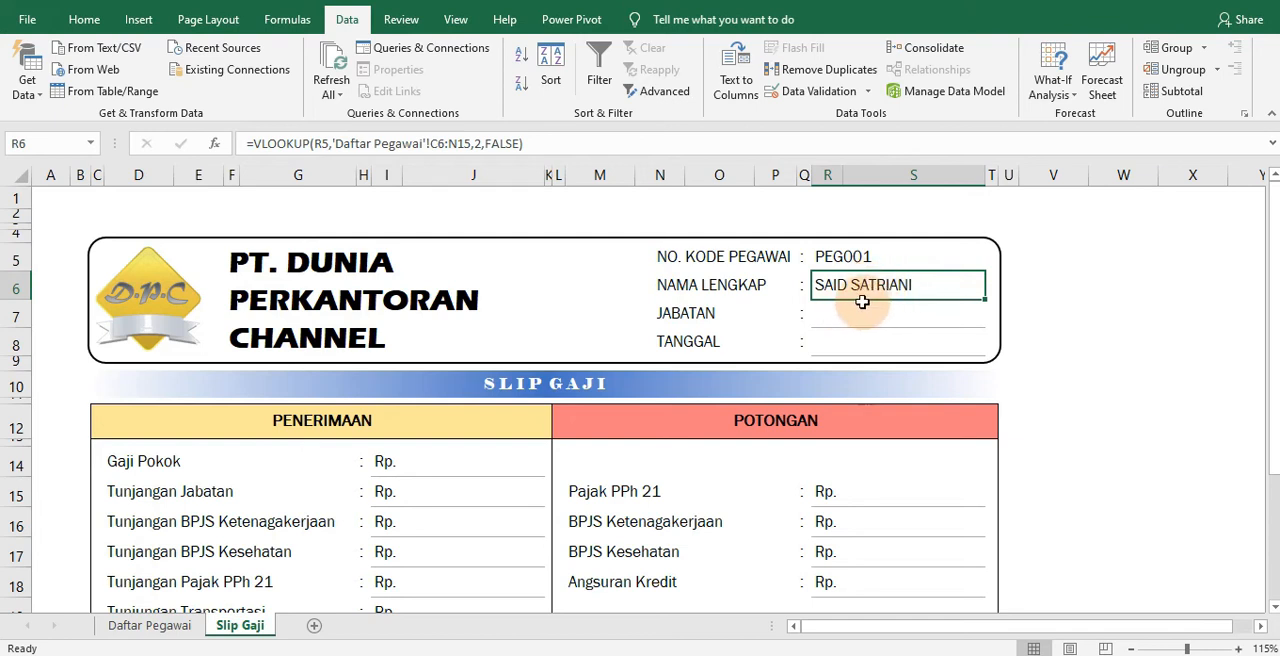
left_click(438, 143)
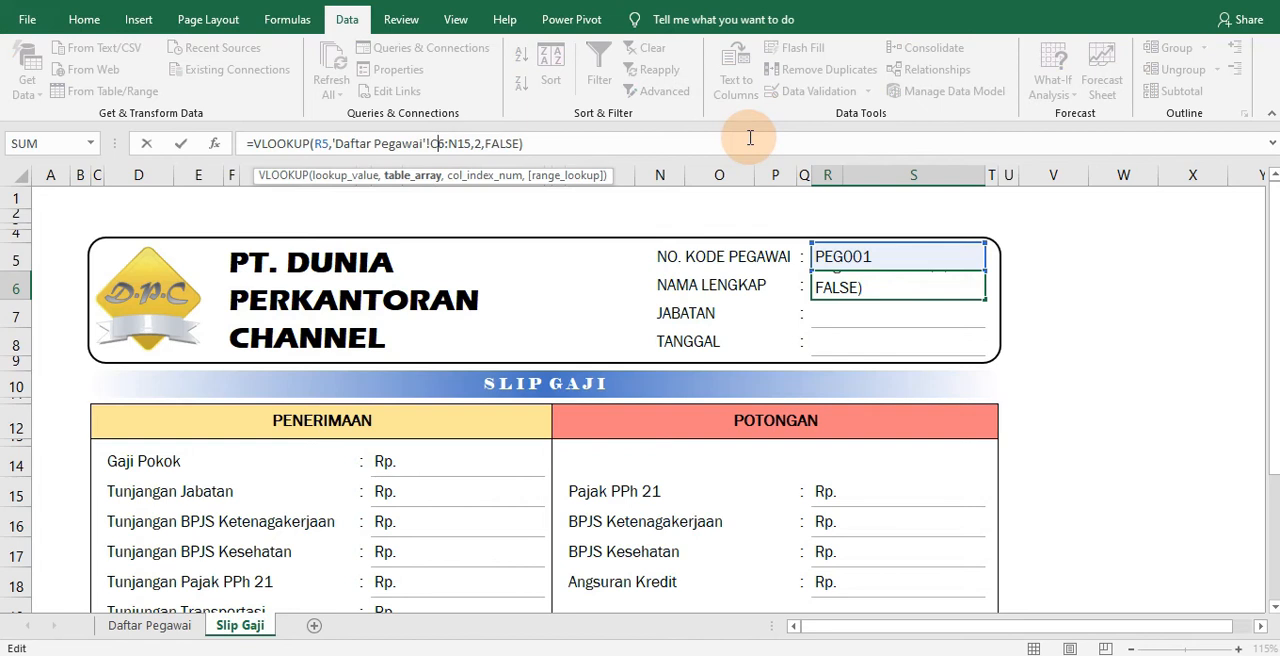
key("F4")
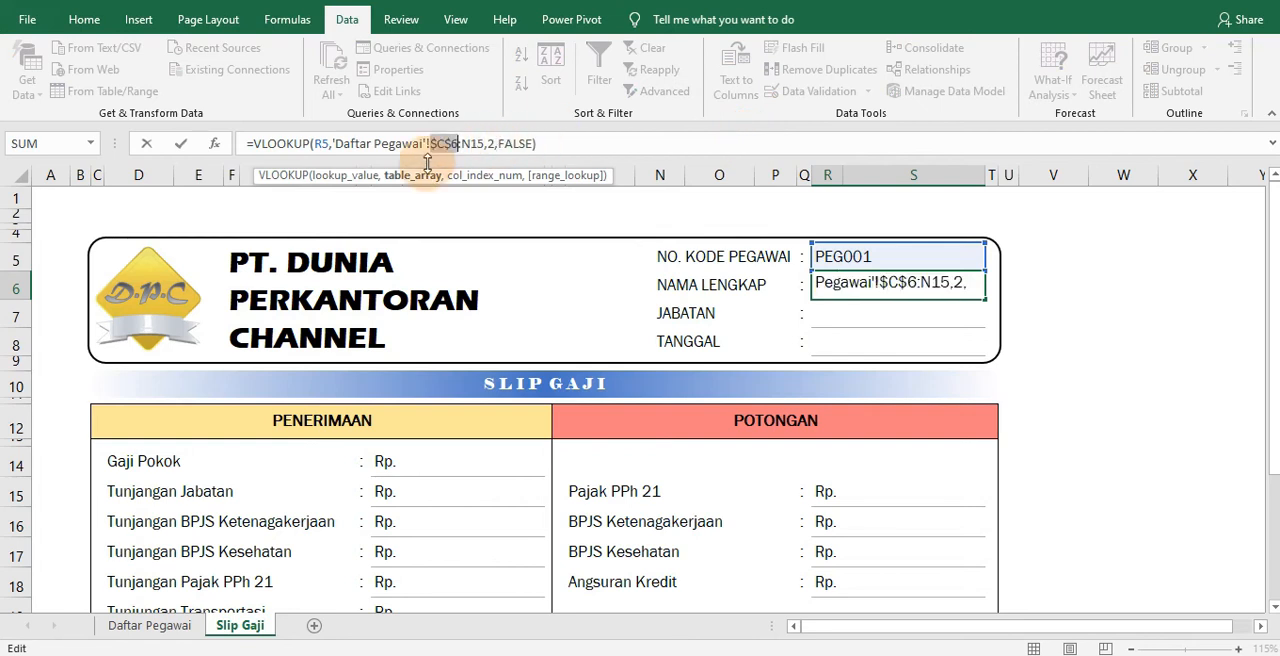
left_click(472, 144)
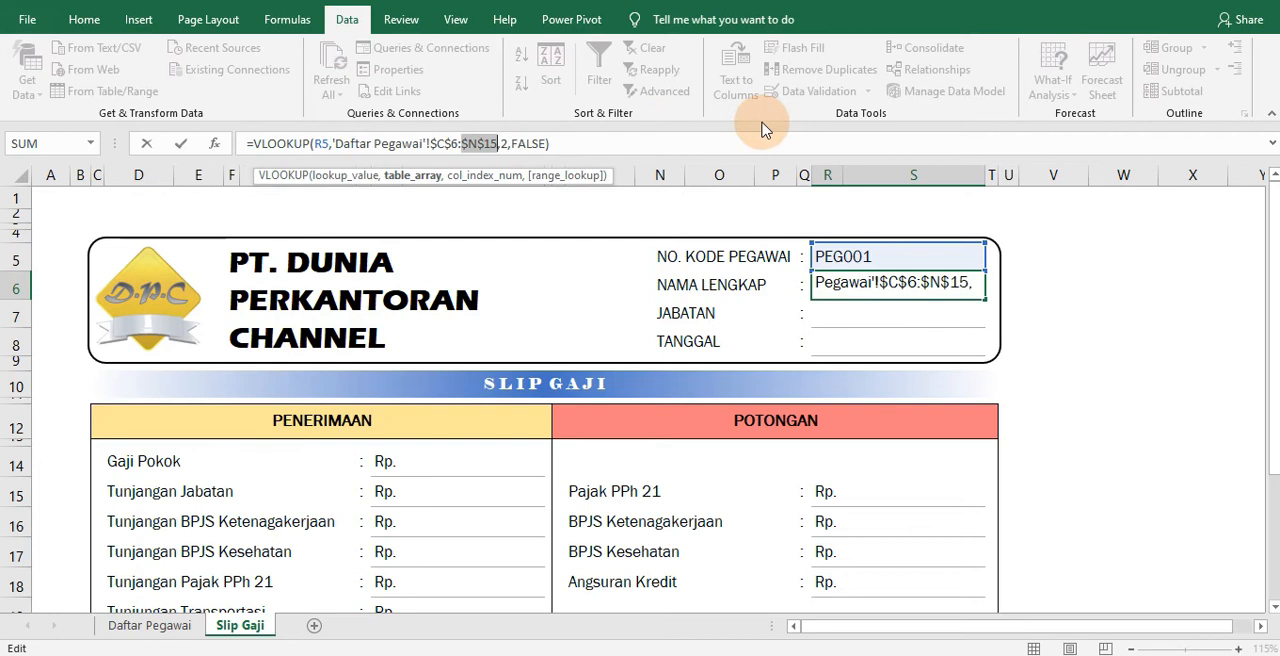
key("Return")
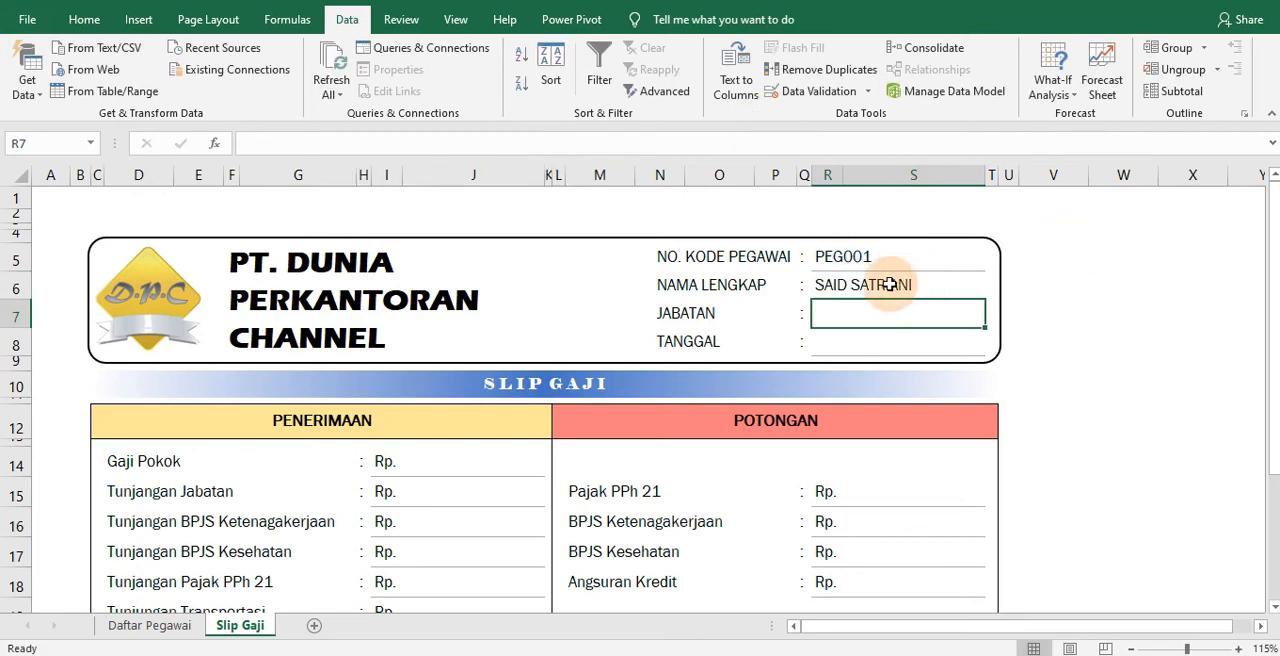
Try to fill the Nama Lengkap formula from R6 down to the Jabatan cell R7, and undo the fill
left_click(874, 292)
left_click_drag(857, 305, 856, 313)
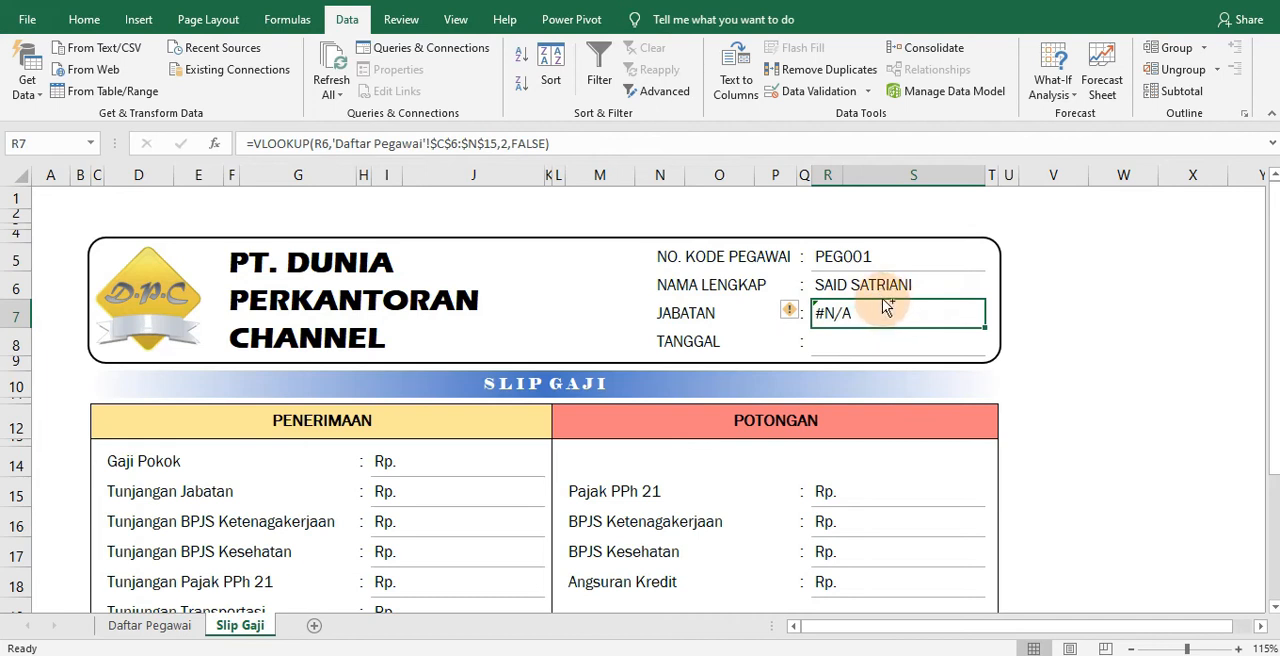
key("ctrl+z")
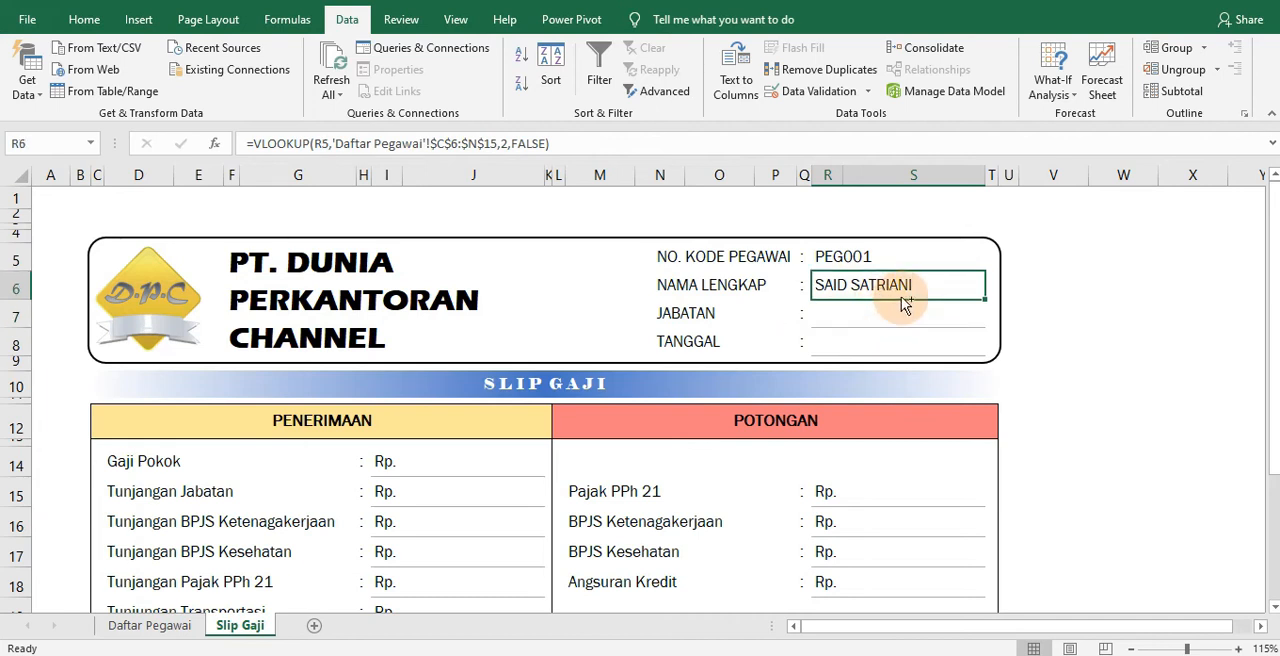
Make the R6 lookup value absolute as $R$5, commit the formula and open the Daftar Pegawai sheet
left_click(318, 145)
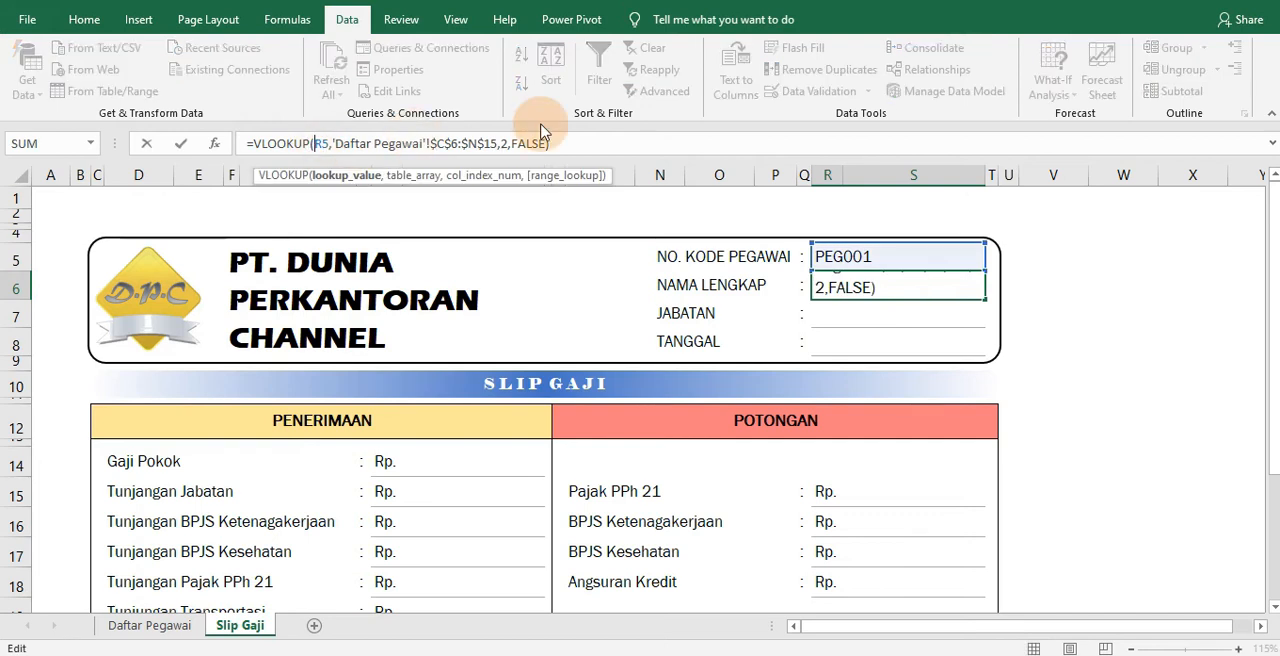
key("F4")
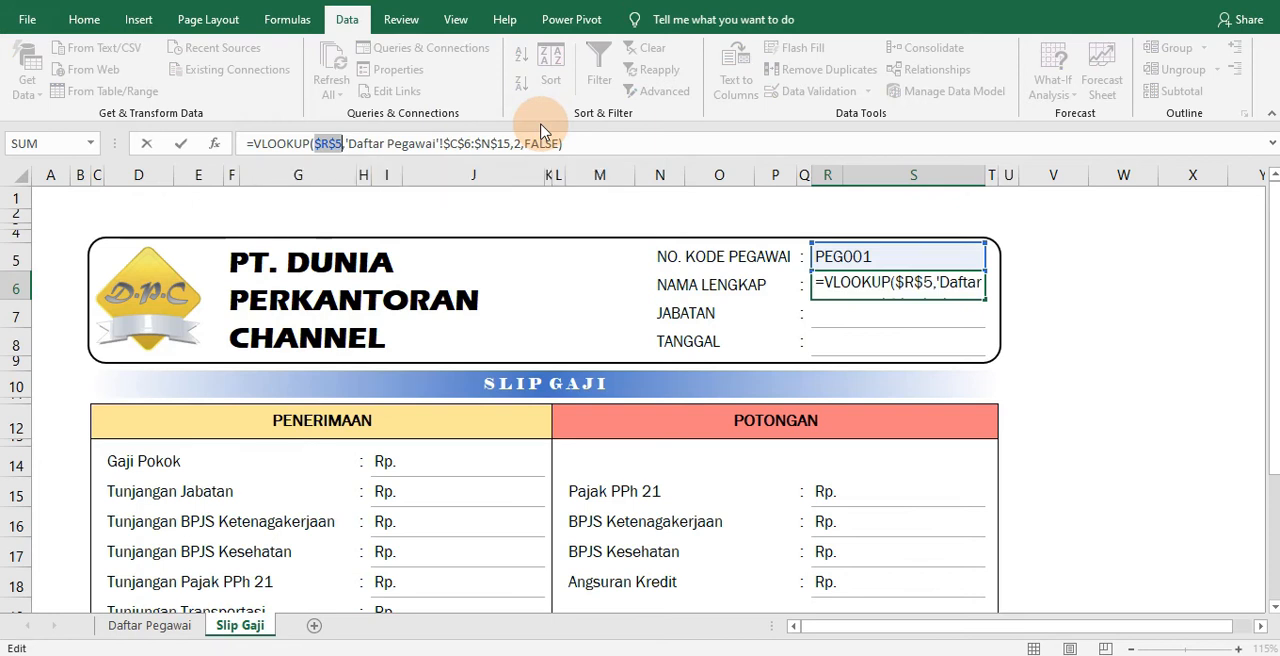
key("Return")
left_click(843, 276)
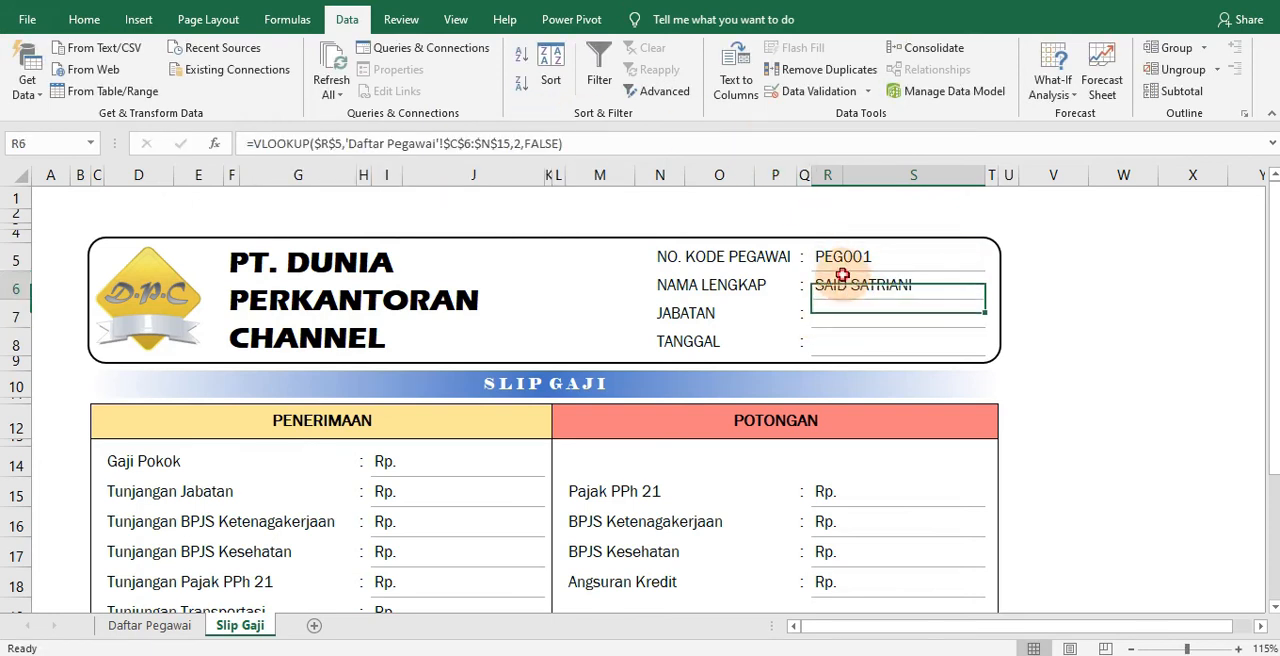
left_click(166, 632)
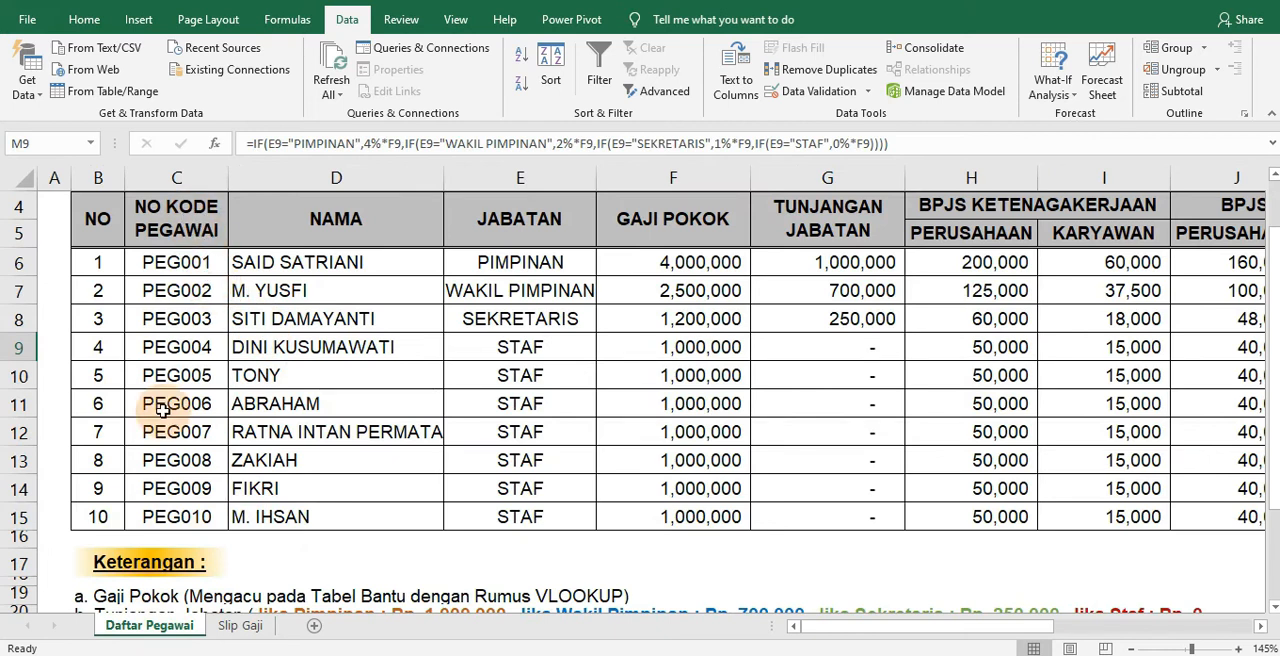
On the Slip Gaji sheet, try to paste a copy of the R6 name formula into the Jabatan cell R7, and undo the paste
left_click(248, 625)
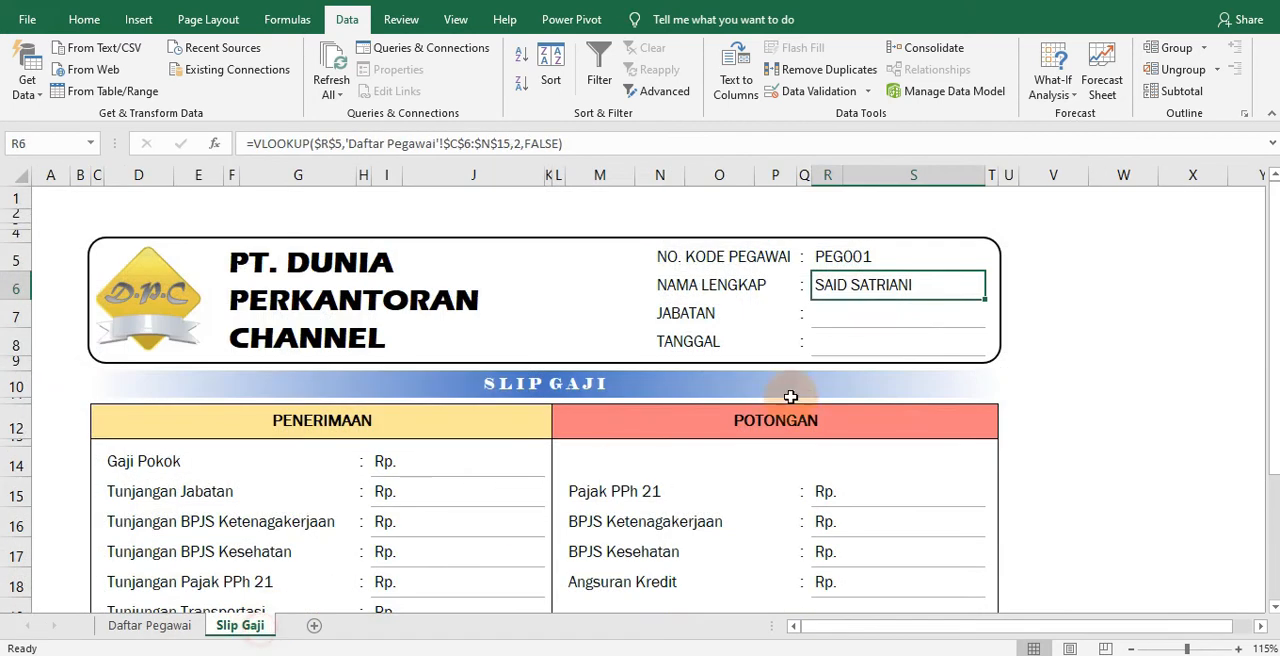
mouse_move(875, 303)
left_mouse_down()
mouse_move(875, 324)
mouse_move(878, 283)
mouse_move(866, 287)
left_mouse_up()
right_click(865, 287)
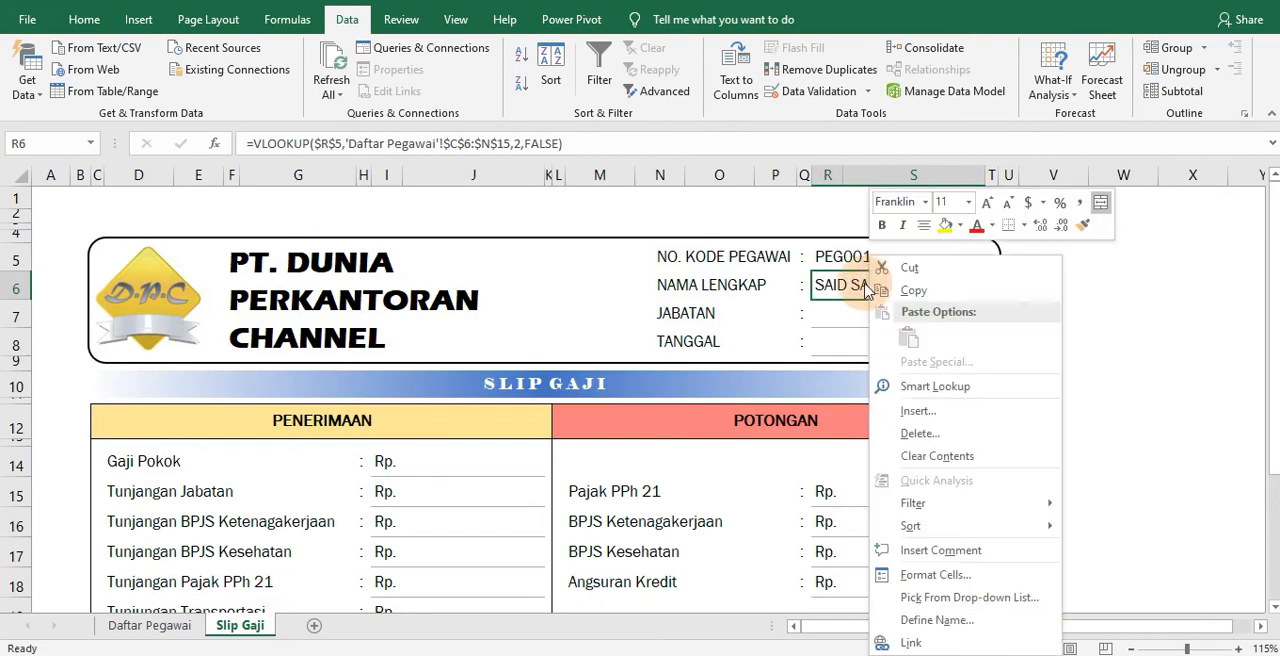
left_click(908, 290)
left_click(840, 314)
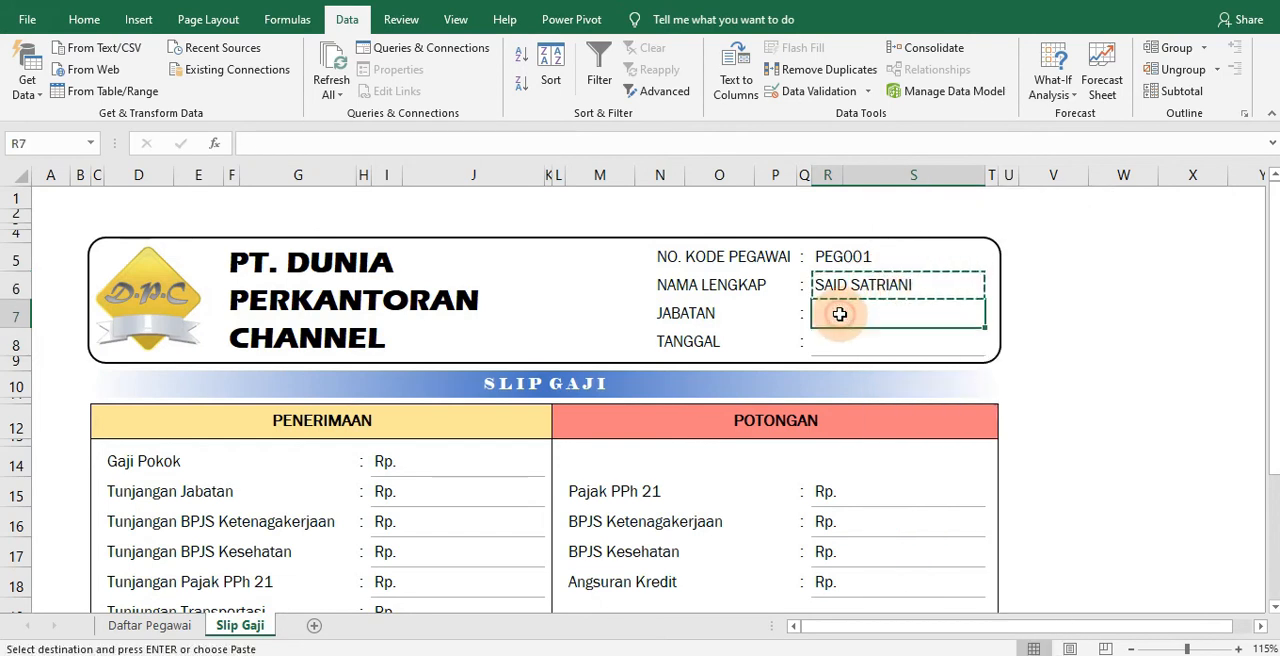
right_click(840, 316)
left_click(871, 334)
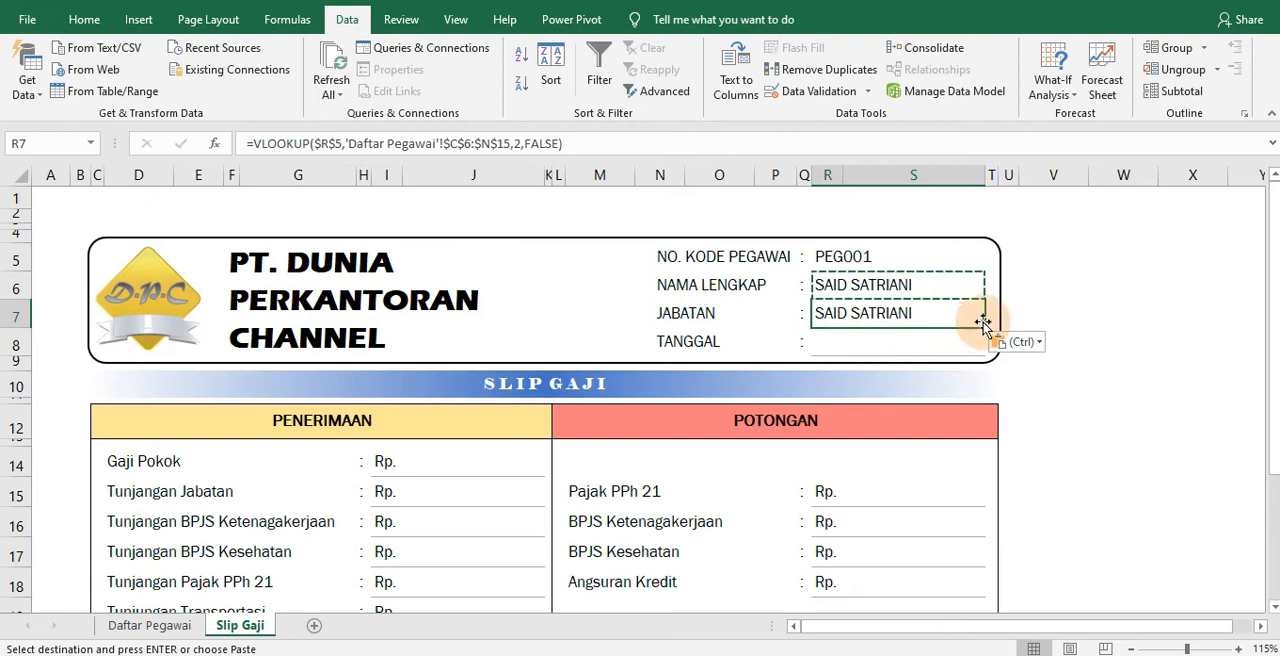
key("ctrl+z")
Copy the Nama Lengkap formula from R6 into the Jabatan cell R7 and set its VLOOKUP column index to 3
left_click(900, 285)
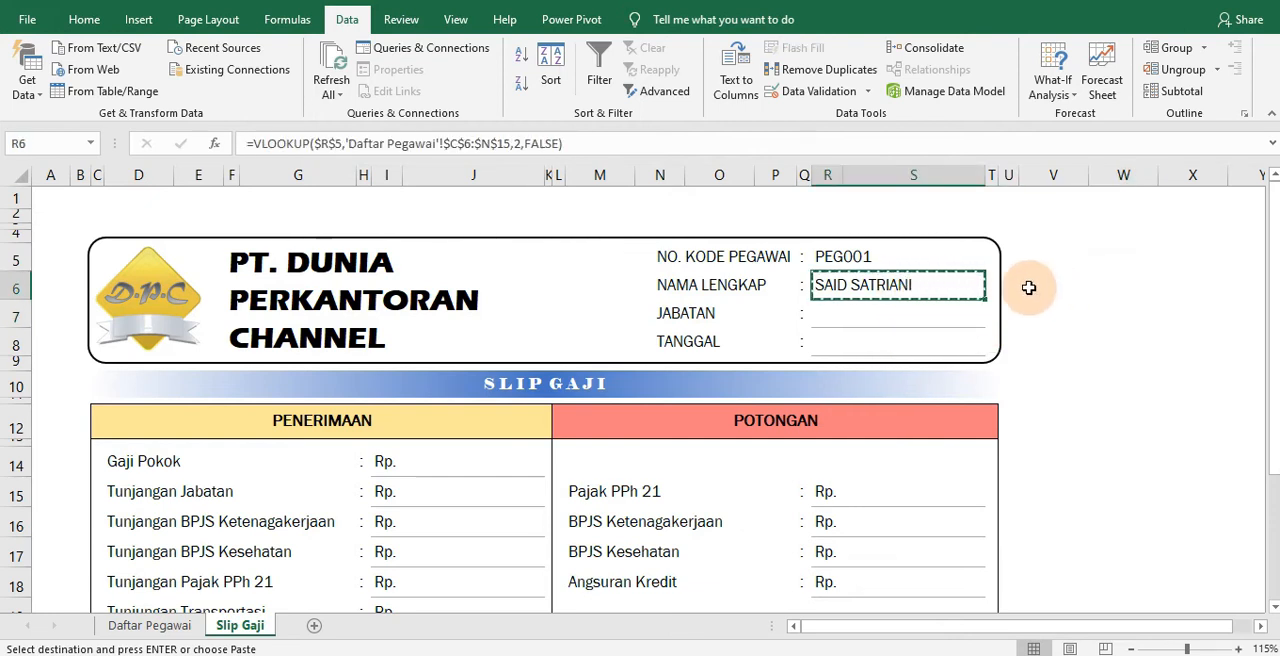
left_click(918, 302)
left_click_drag(918, 304, 918, 326)
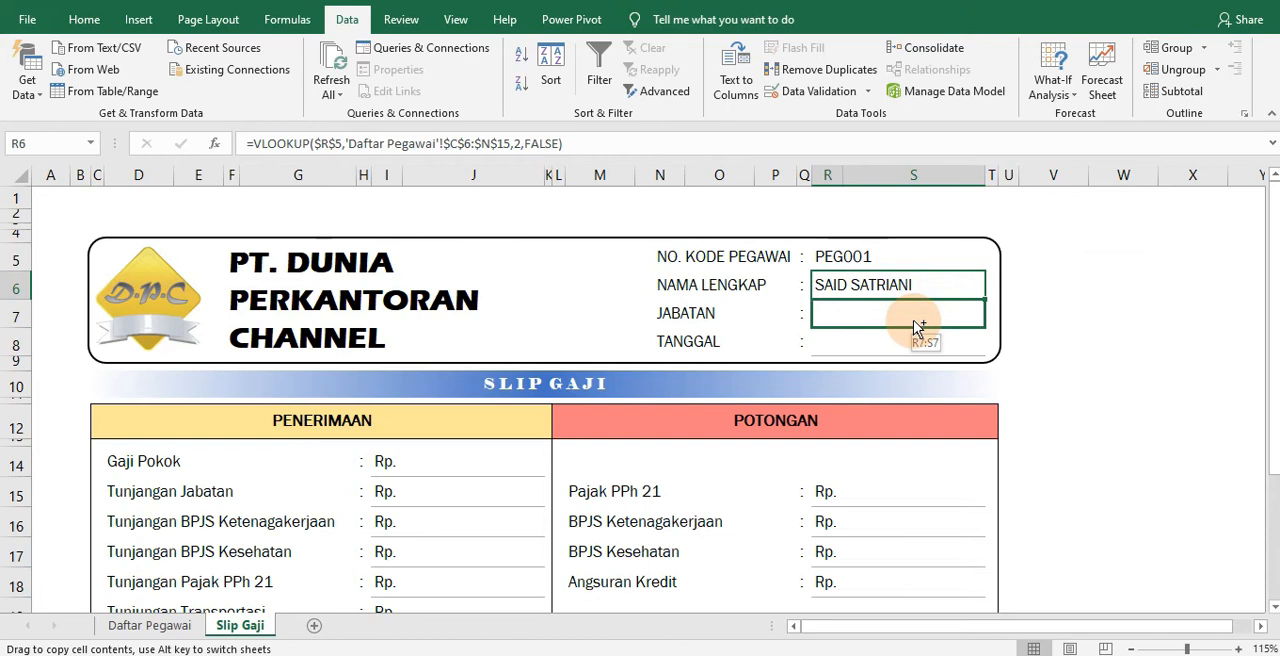
left_click_drag(912, 320, 910, 318)
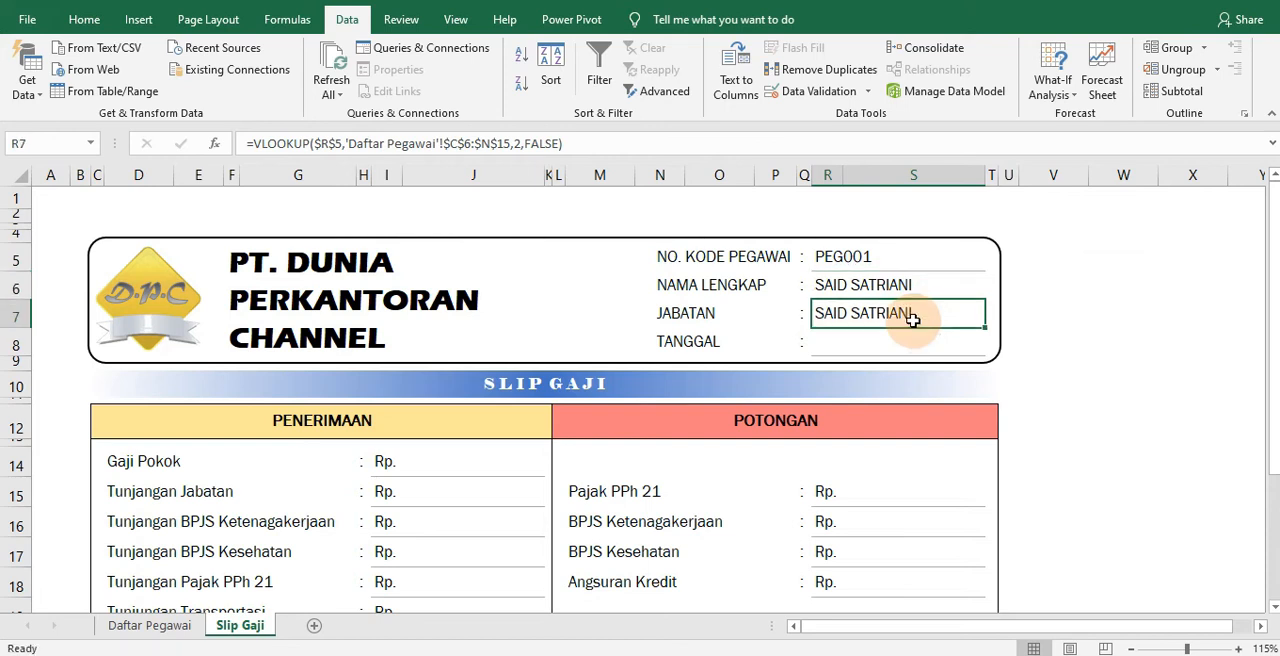
left_click(515, 145)
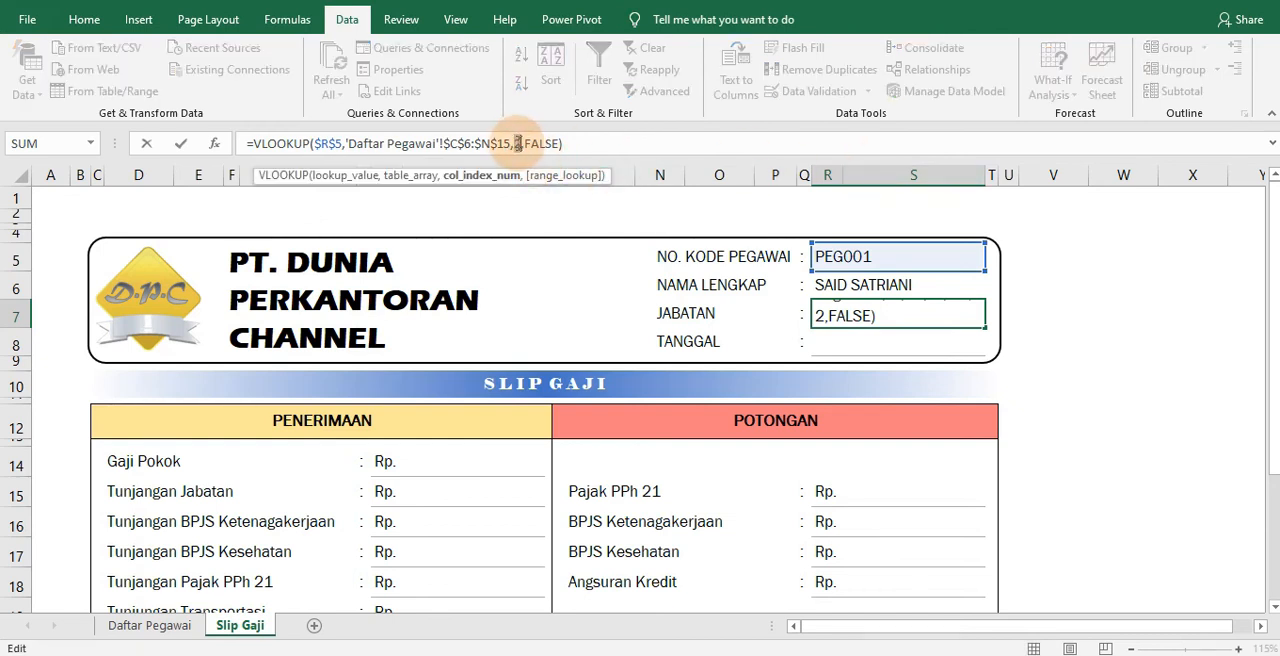
type("3")
key("Return")
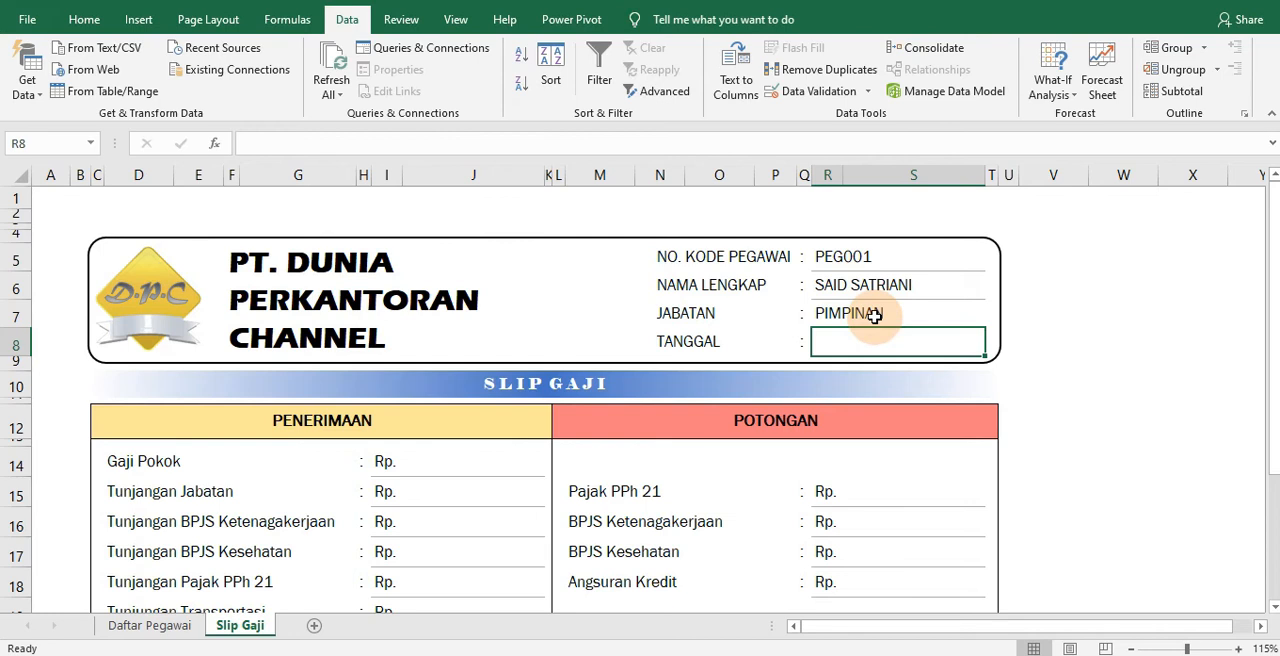
Enter =TODAY() in the Tanggal cell R8
type("=")
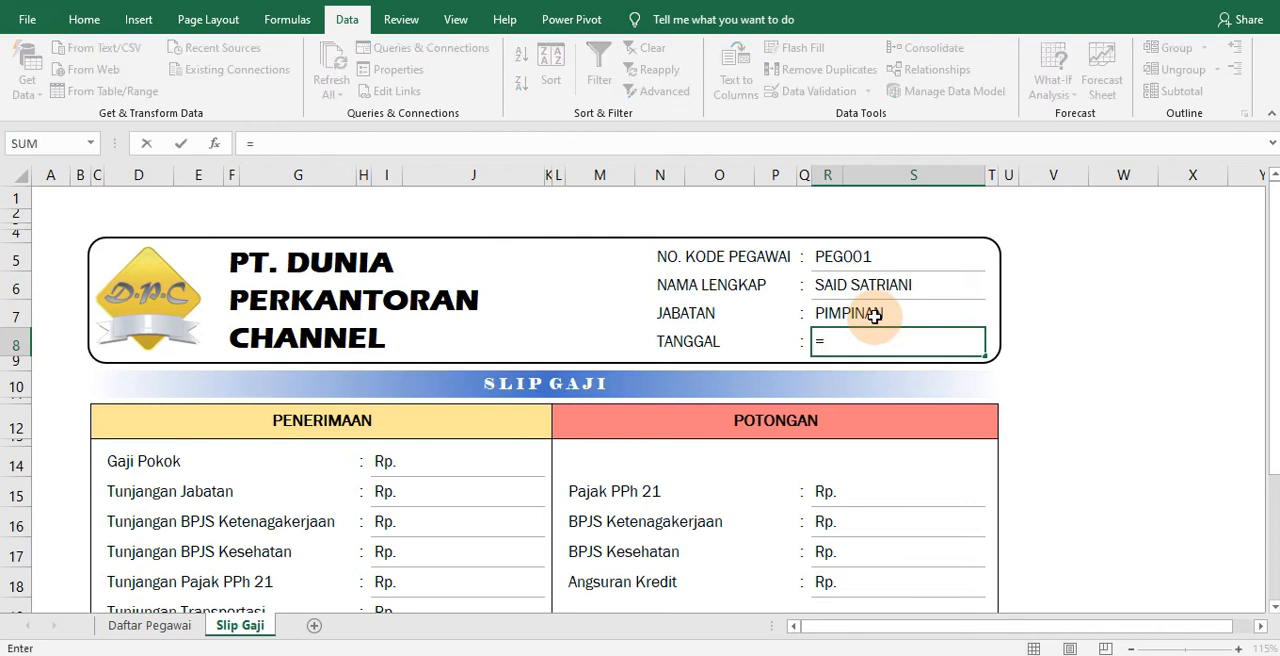
type("TODAY(")
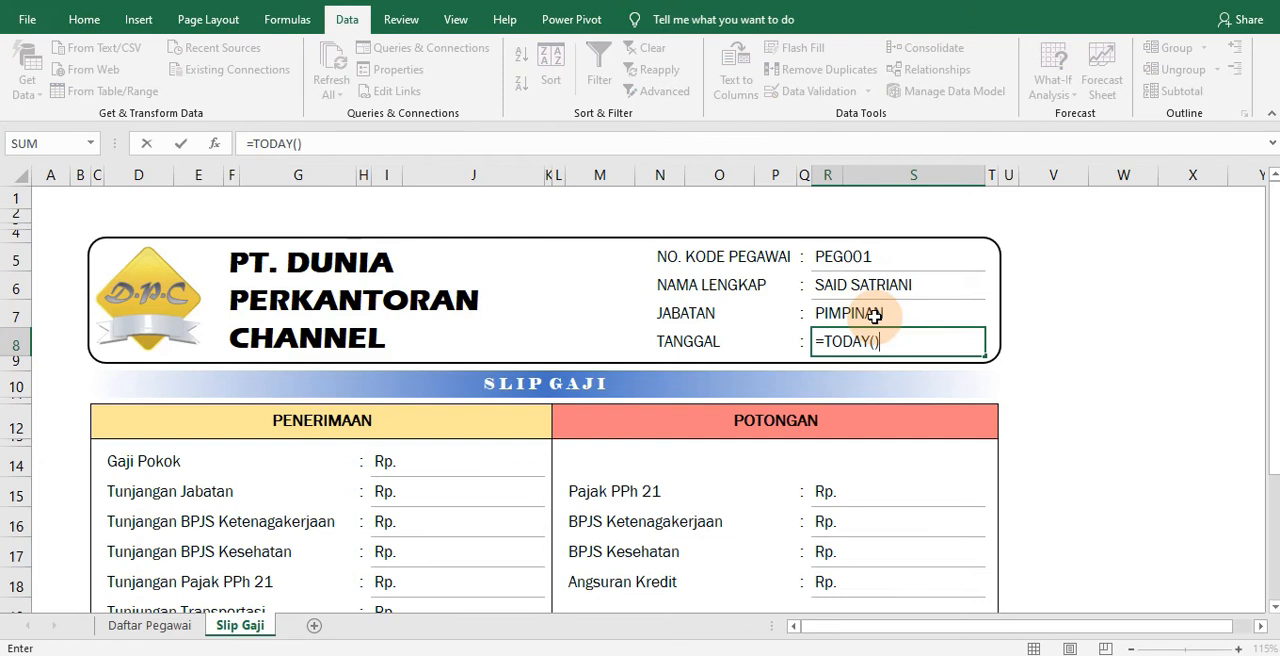
type(")")
key("Return")
left_click(835, 342)
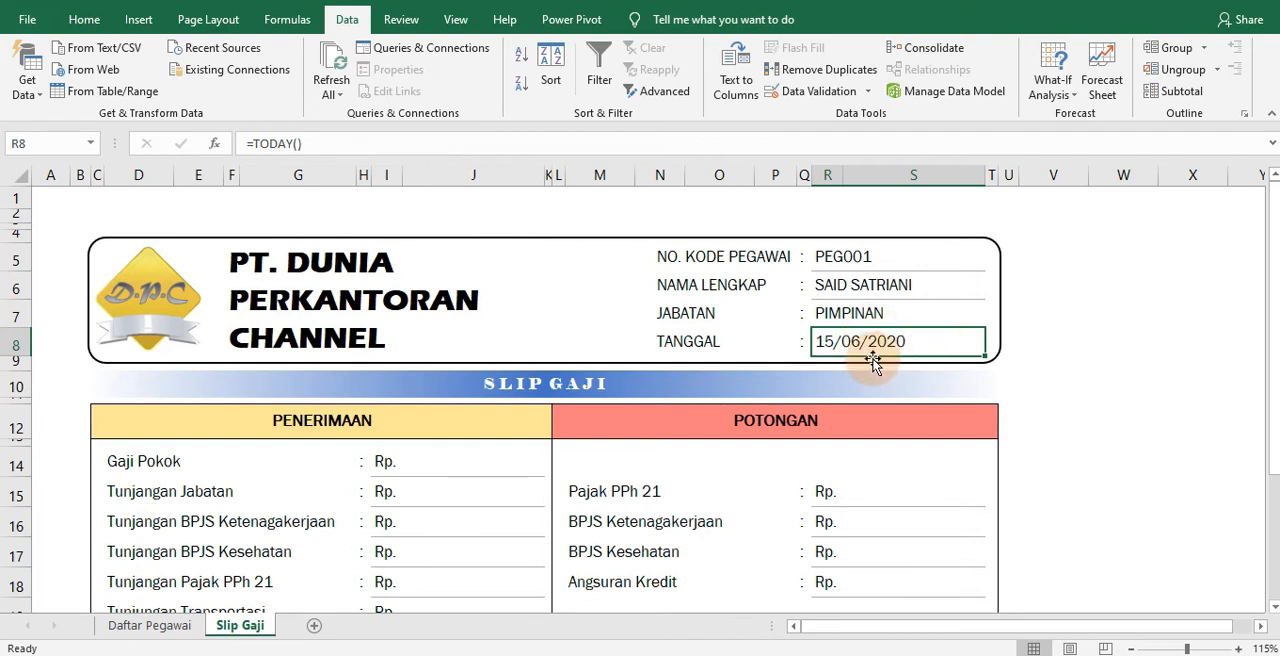
Check the position of the Gaji Pokok column on the Daftar Pegawai sheet and return to Slip Gaji
left_click(430, 466)
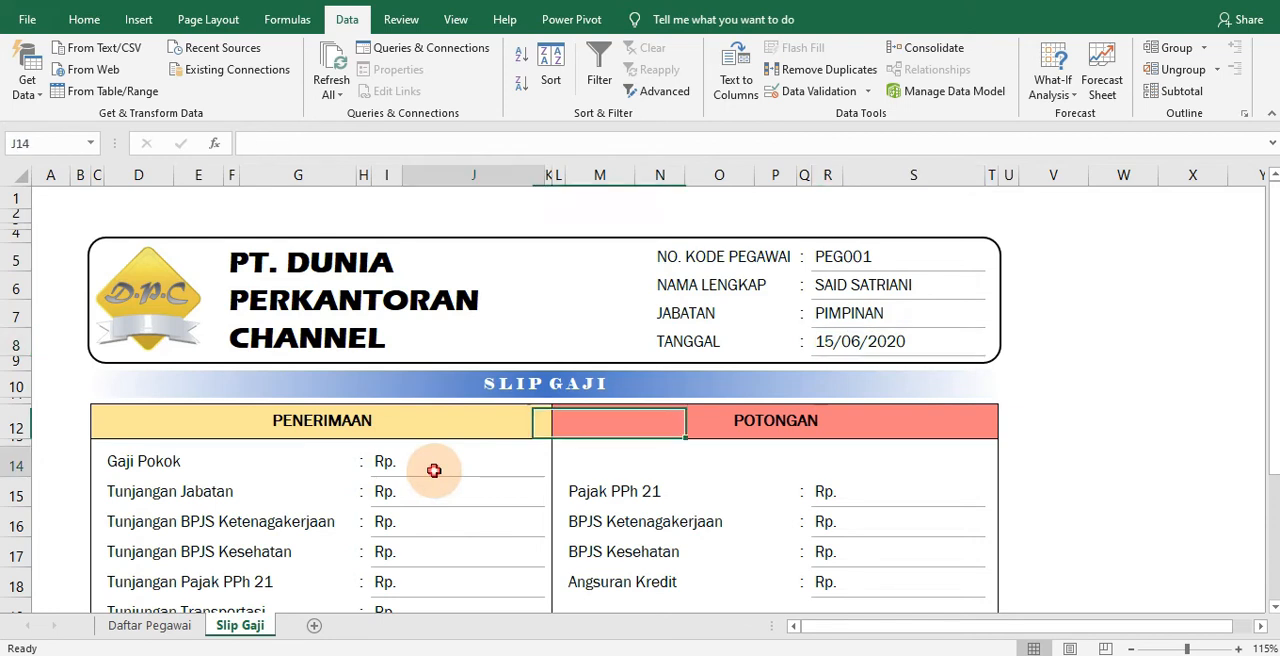
left_click(152, 625)
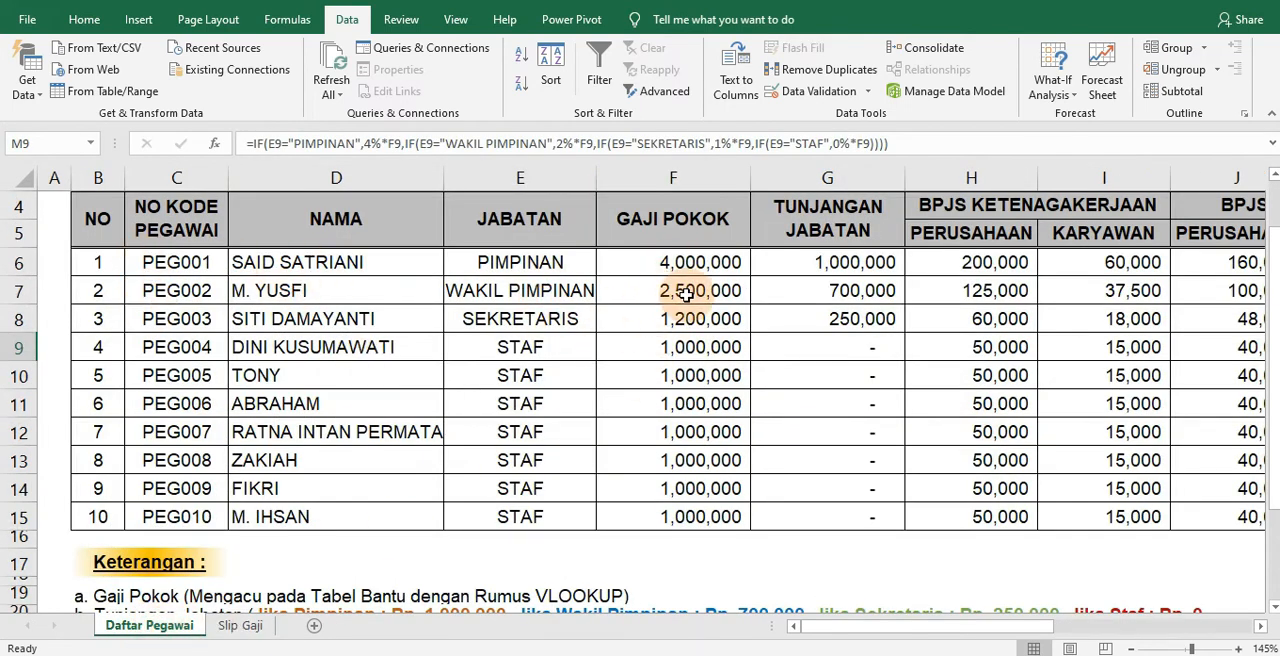
left_click(240, 625)
Copy the complete VLOOKUP formula text from the Jabatan cell R7
left_click(852, 322)
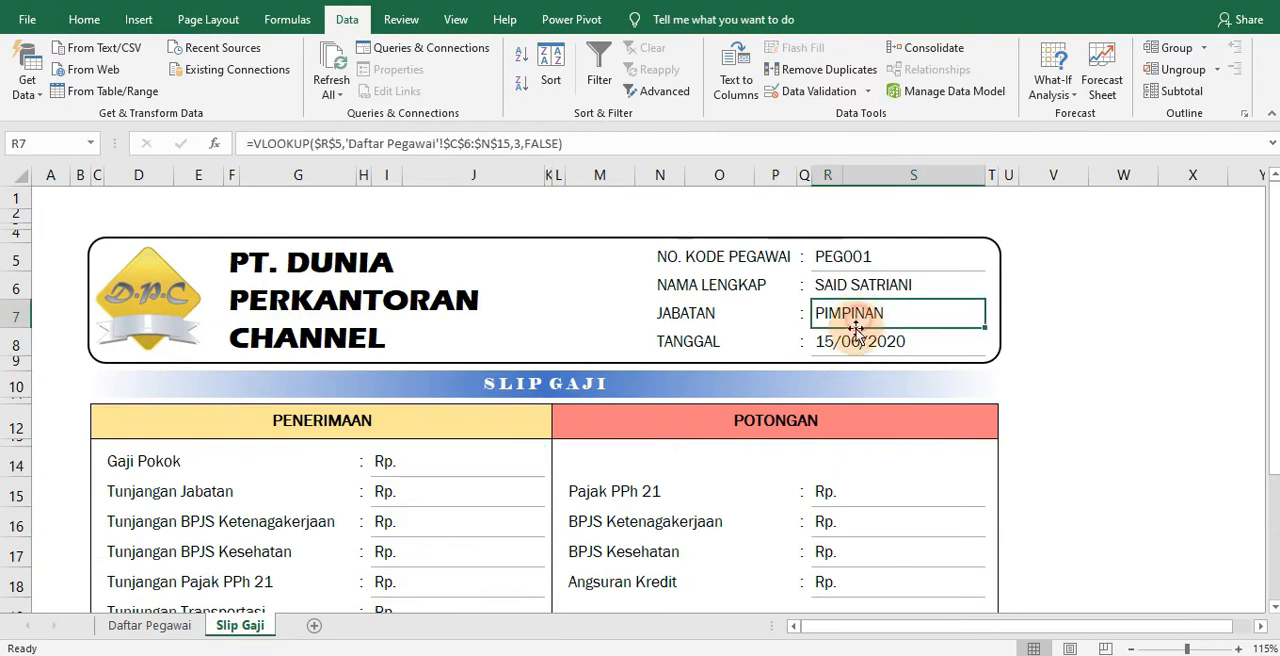
left_click_drag(857, 332, 900, 325)
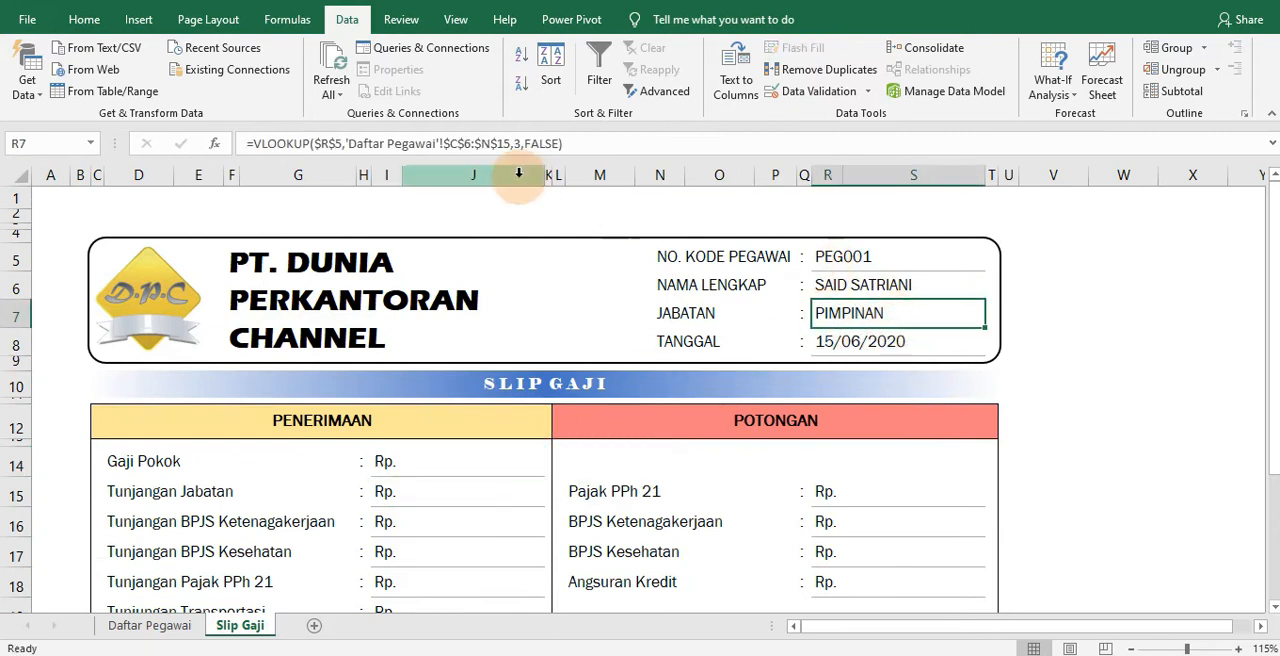
left_click(605, 143)
left_click_drag(380, 143, 214, 143)
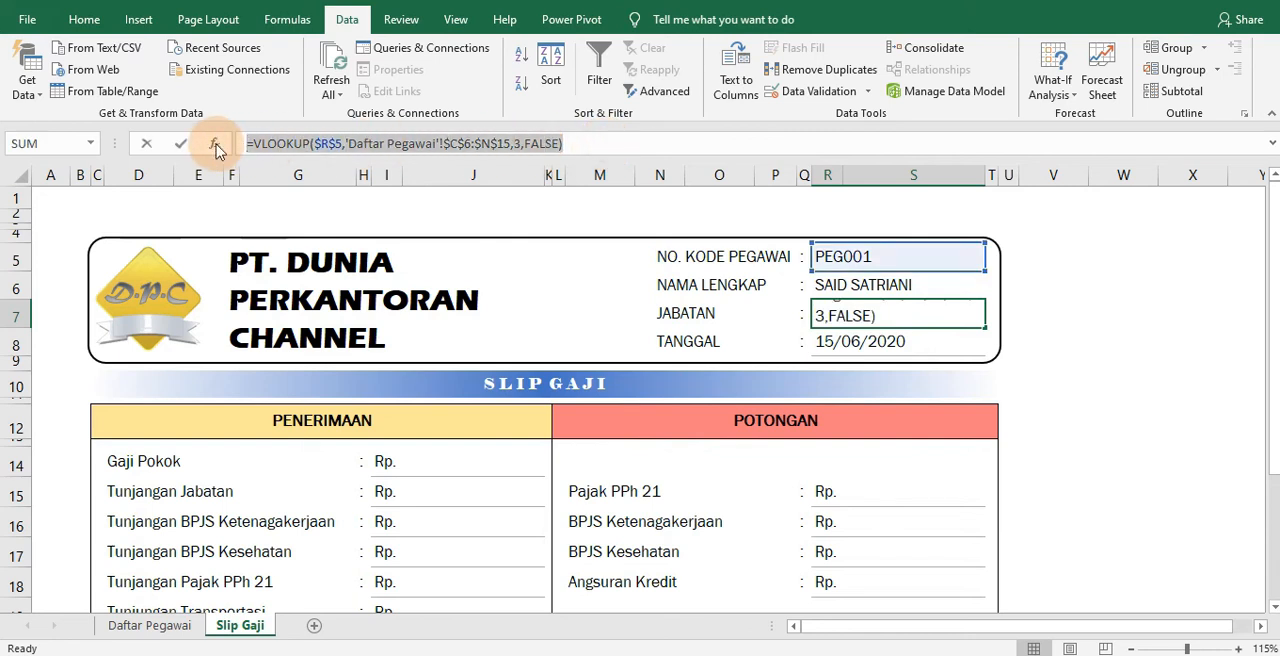
left_click(951, 323)
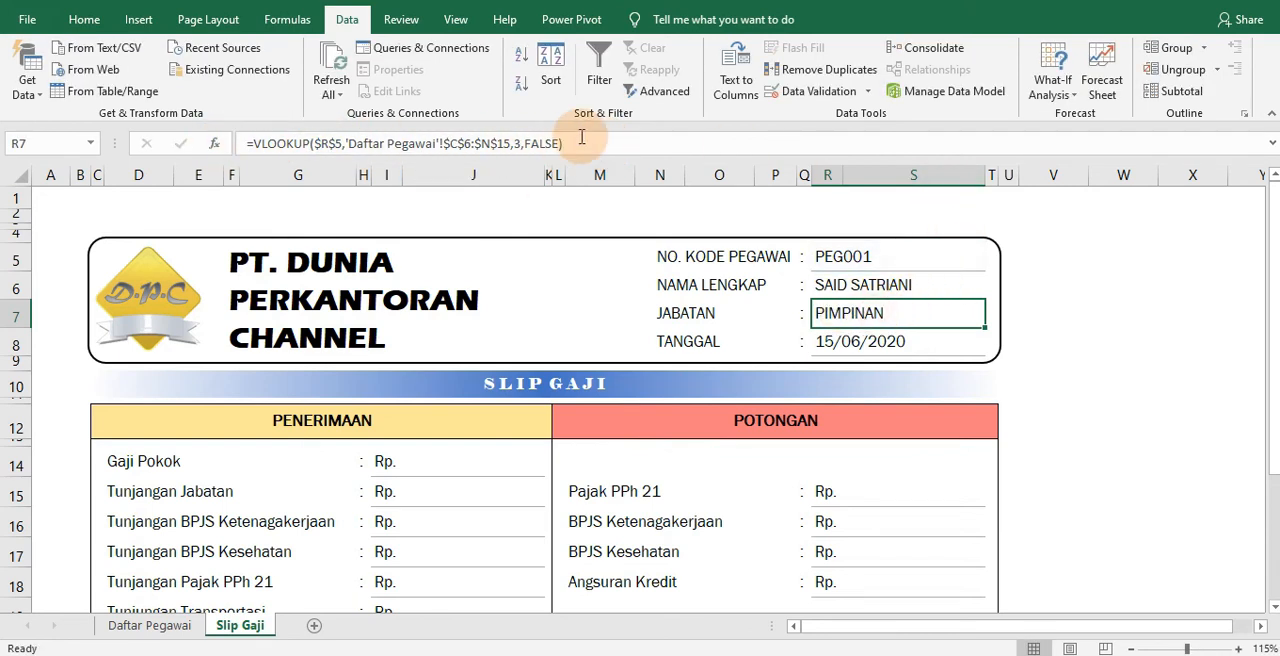
left_click_drag(586, 143, 214, 143)
right_click(410, 148)
left_click(430, 189)
Paste the copied VLOOKUP into the Gaji Pokok cell J14, set its column index to 4 and commit the formula
left_click(434, 462)
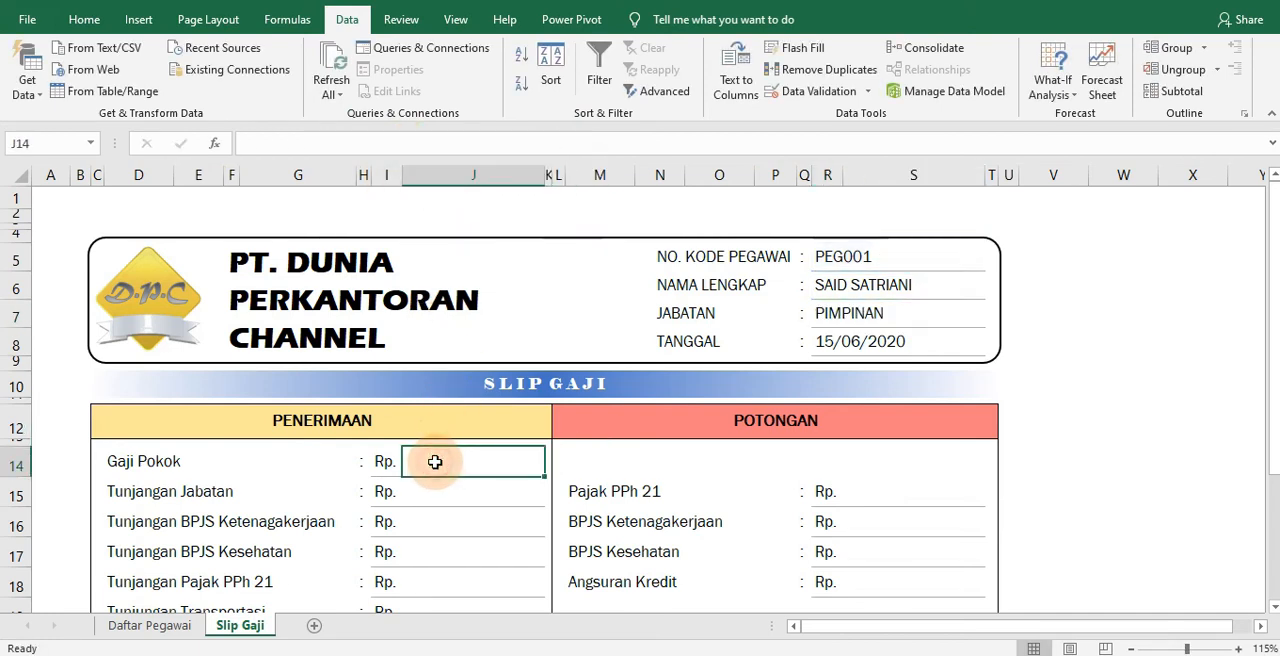
double_click(435, 462)
right_click(434, 464)
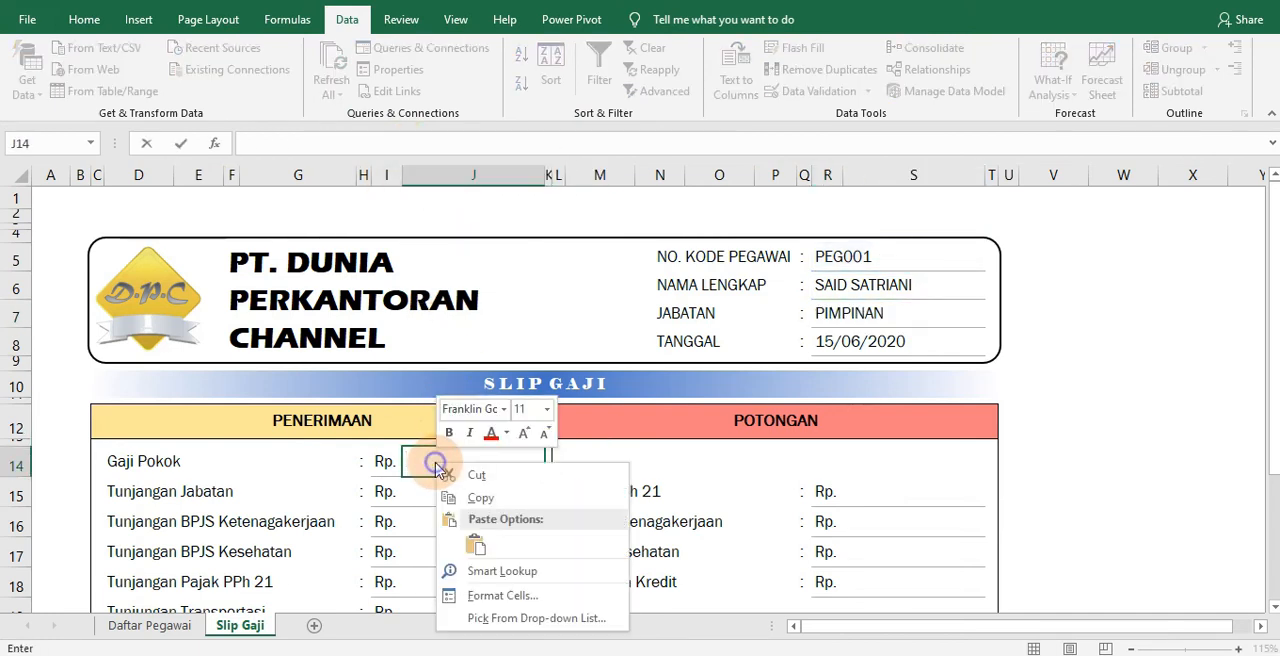
left_click(479, 557)
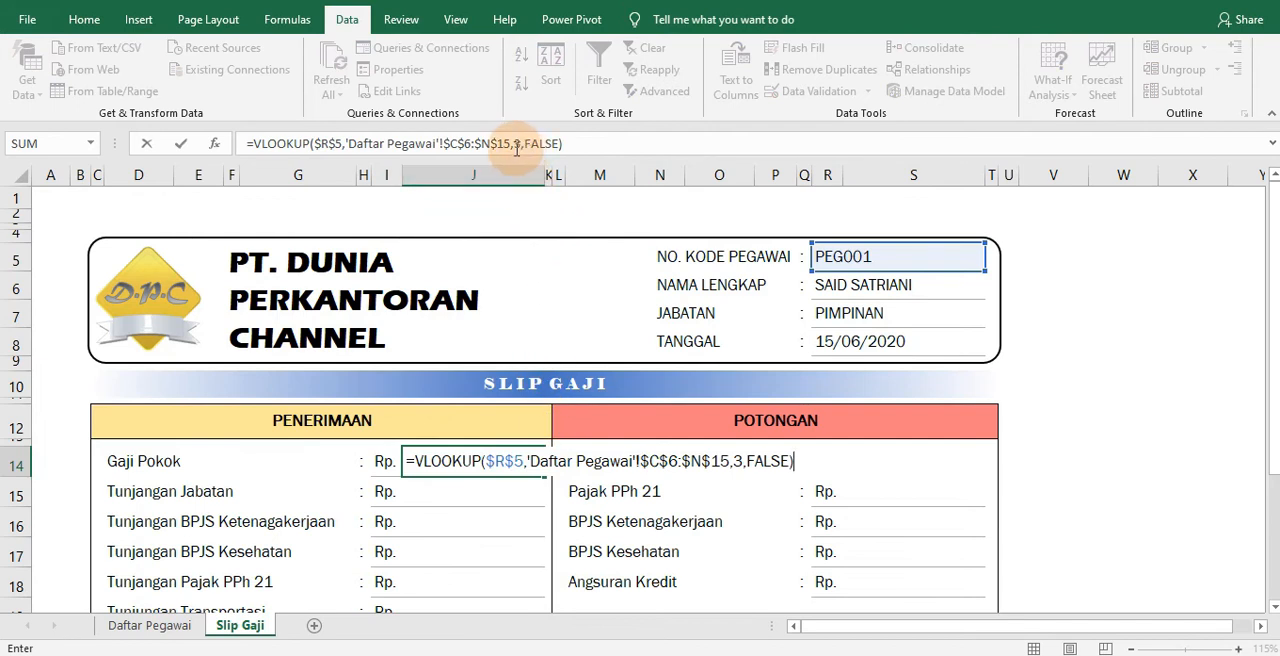
double_click(517, 144)
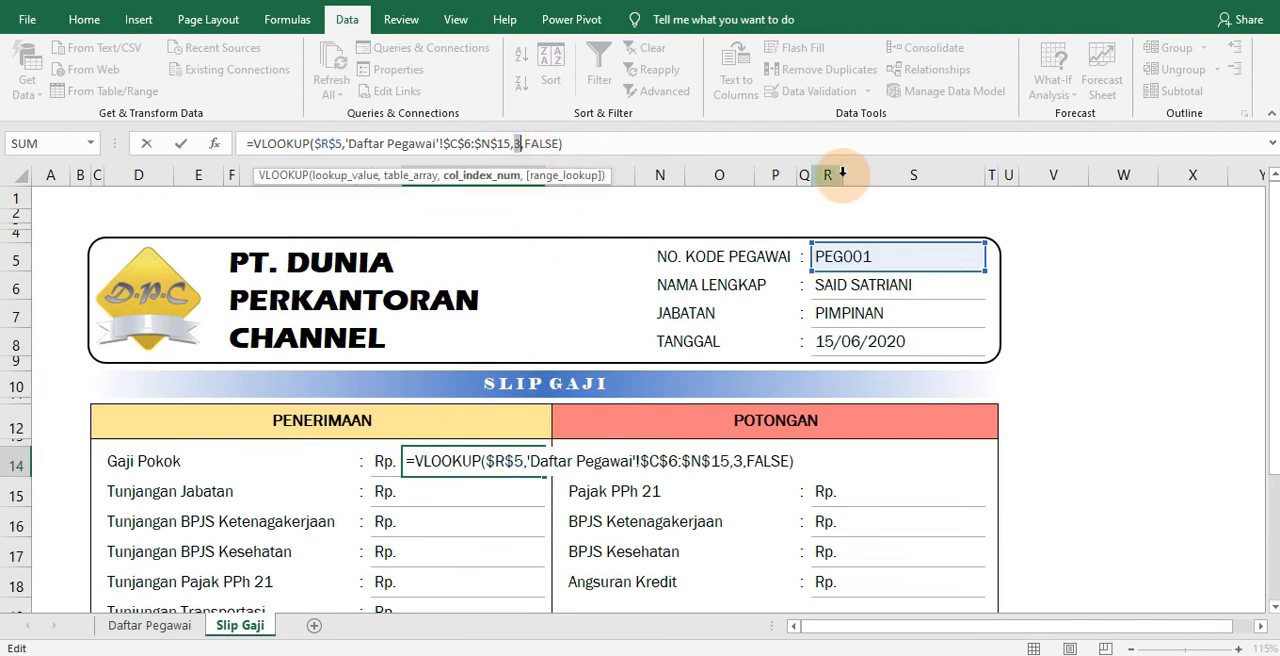
key("Return")
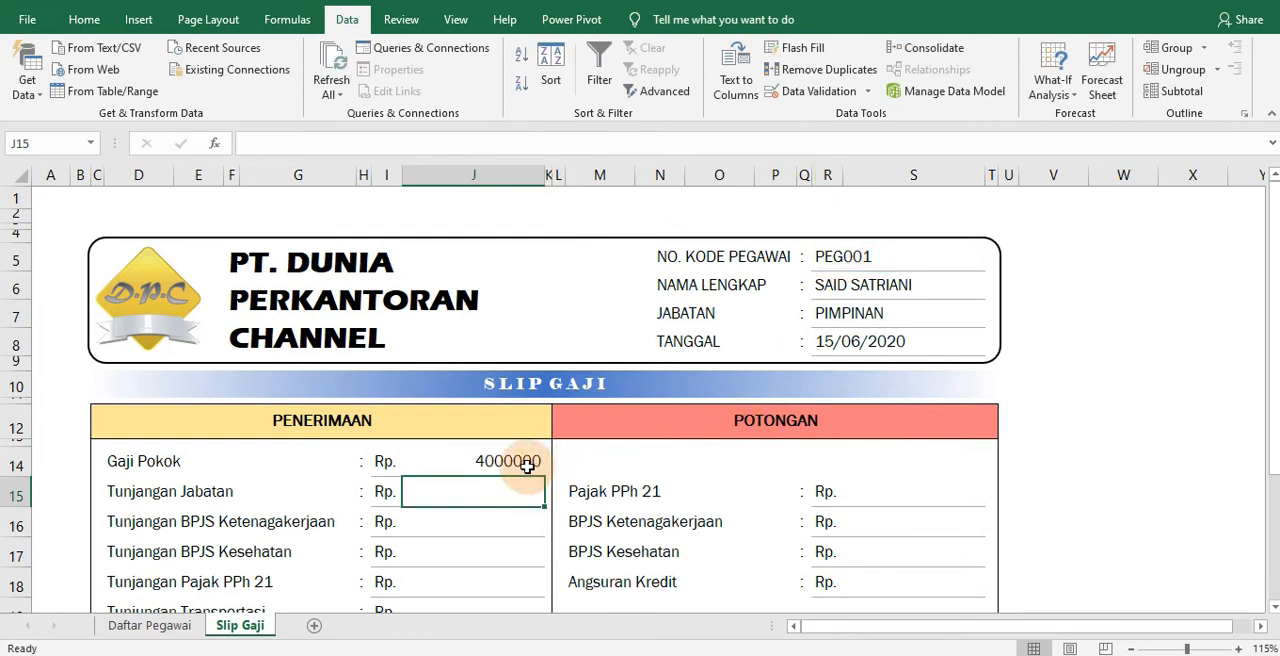
Format J14:J21, S15:S21 and the Gaji Bersih cell J24 in Comma Style without decimals
left_click(527, 466)
scroll(543, 498, "down", 1)
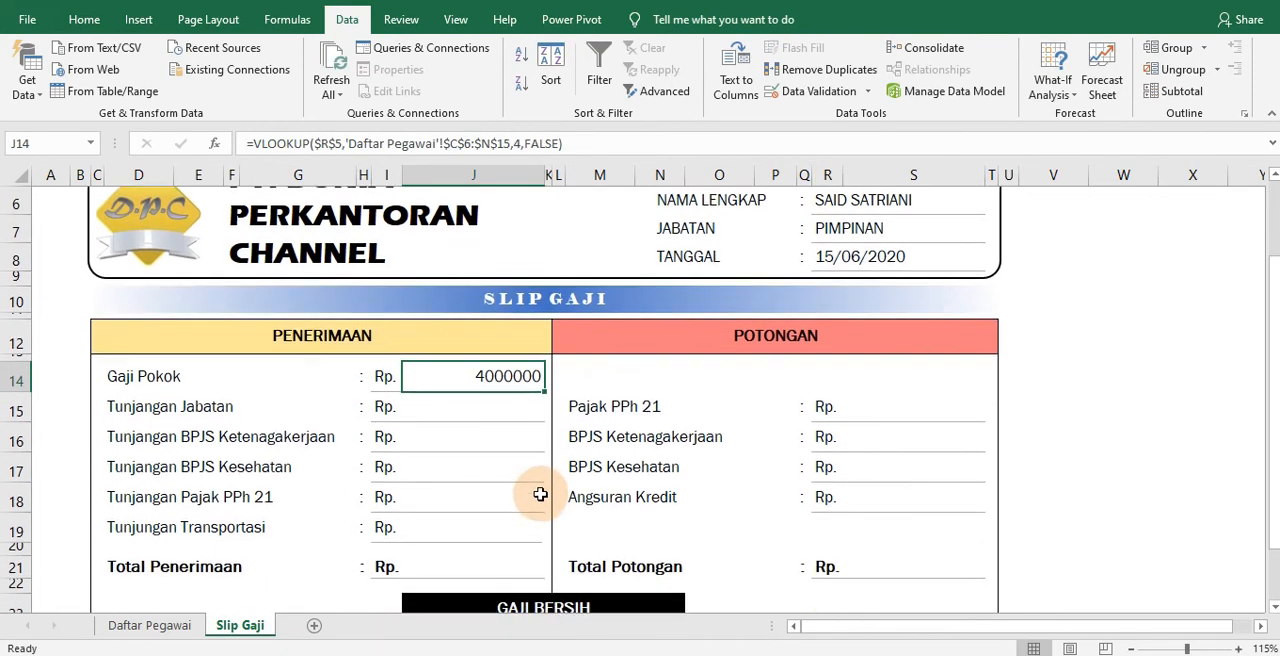
scroll(540, 494, "down", 1)
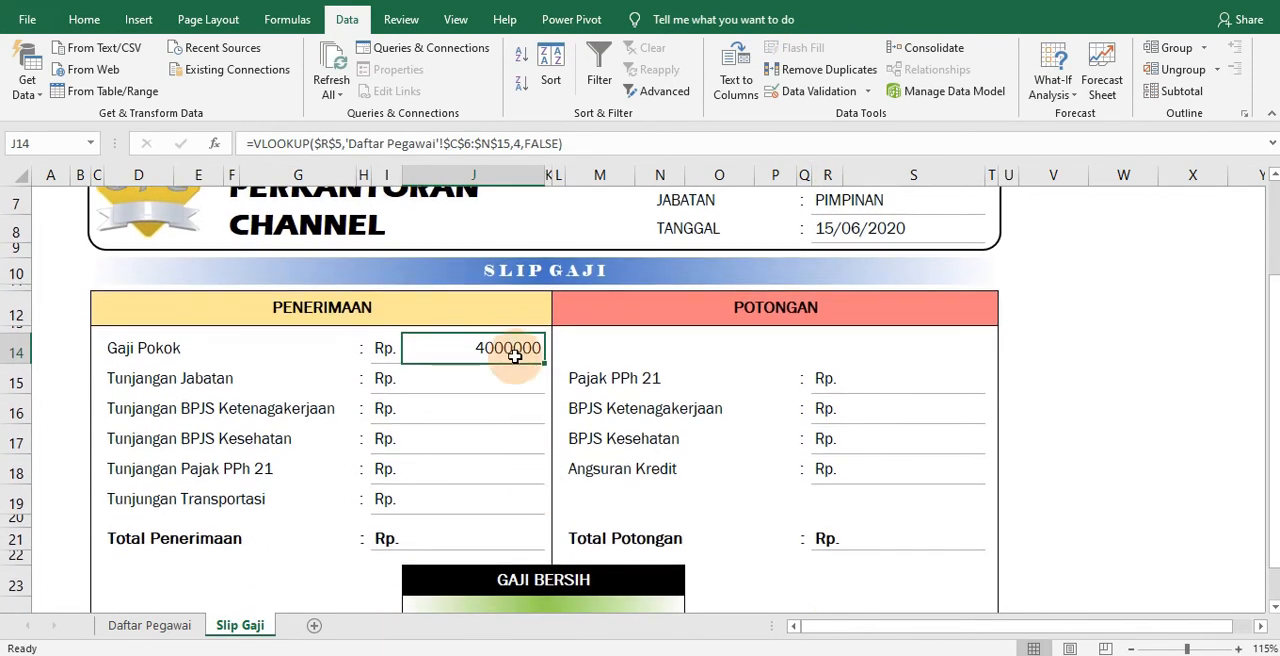
left_click(84, 19)
left_click_drag(500, 349, 470, 541)
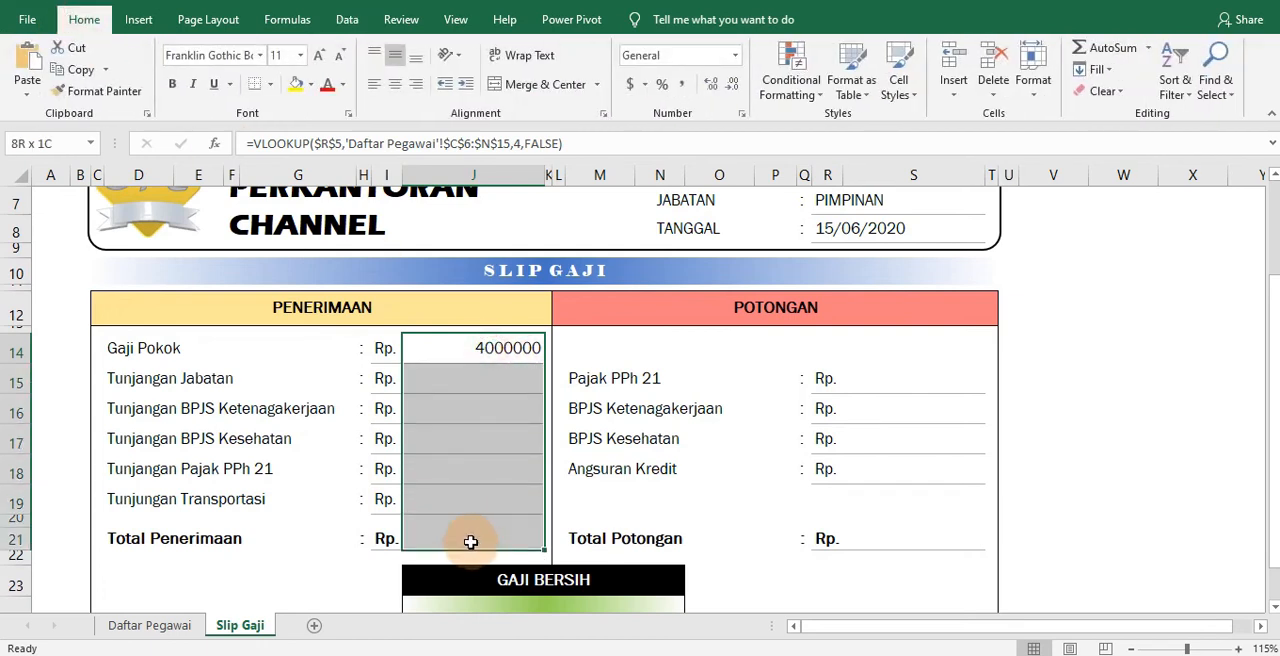
left_click_drag(883, 380, 880, 543)
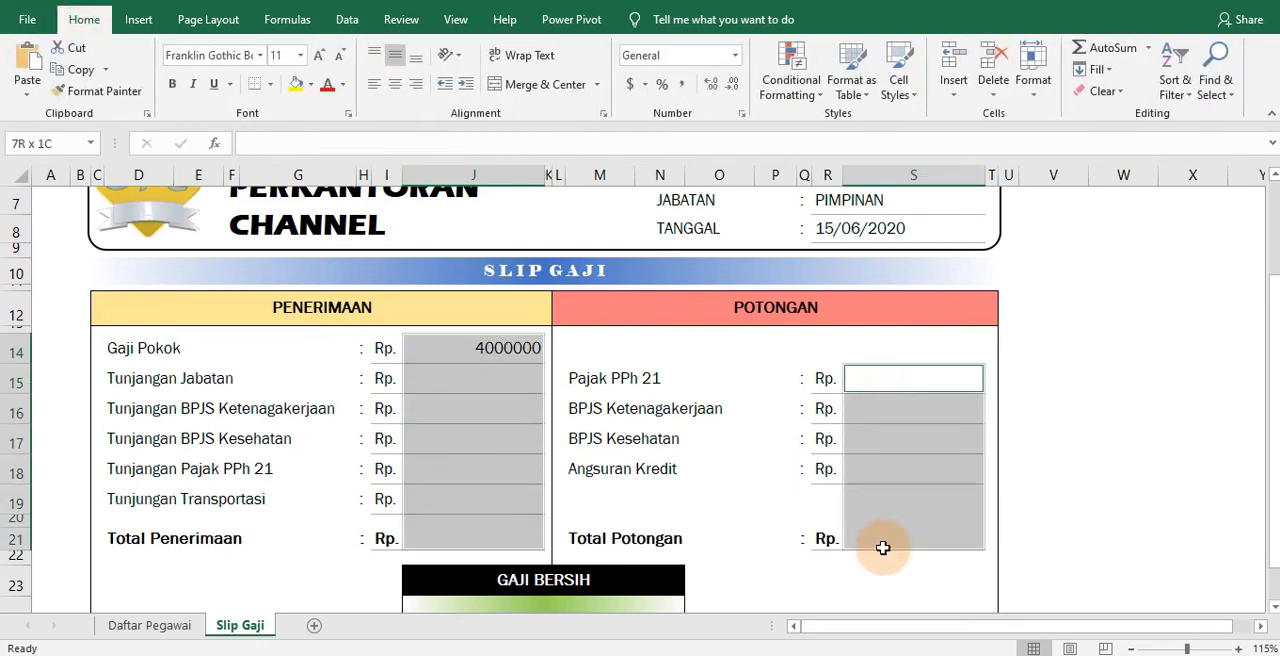
left_click(654, 600, "ctrl")
left_click(681, 84)
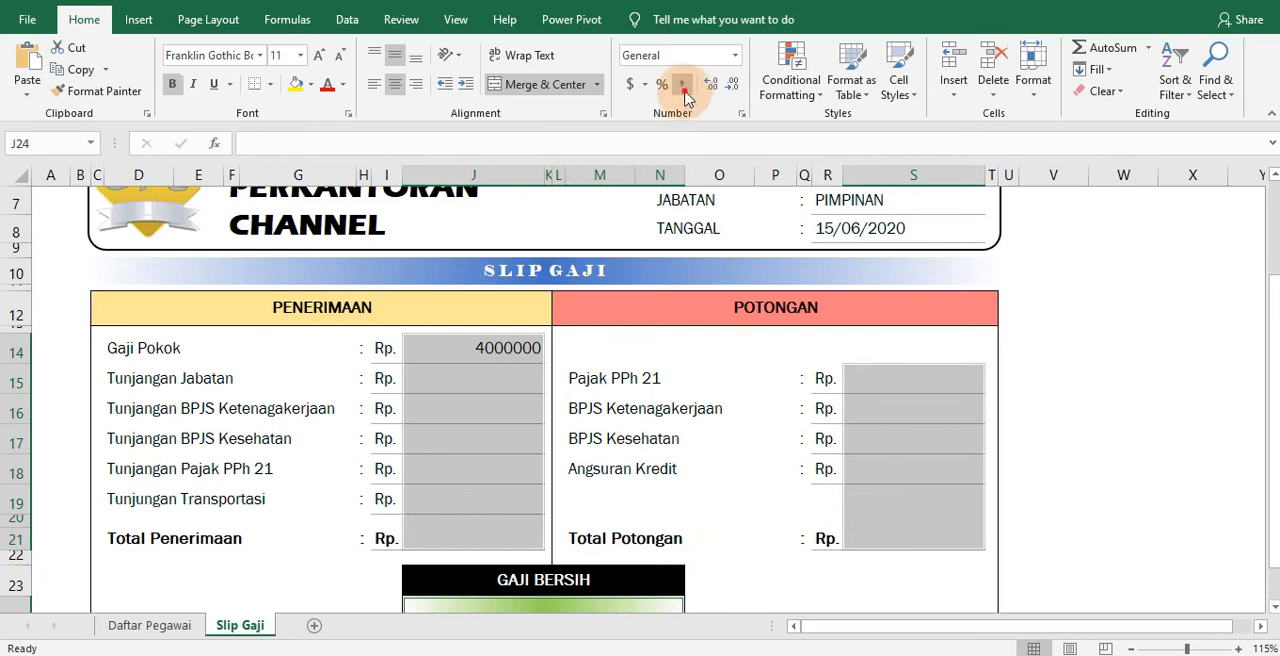
scroll(762, 244, "up", 2)
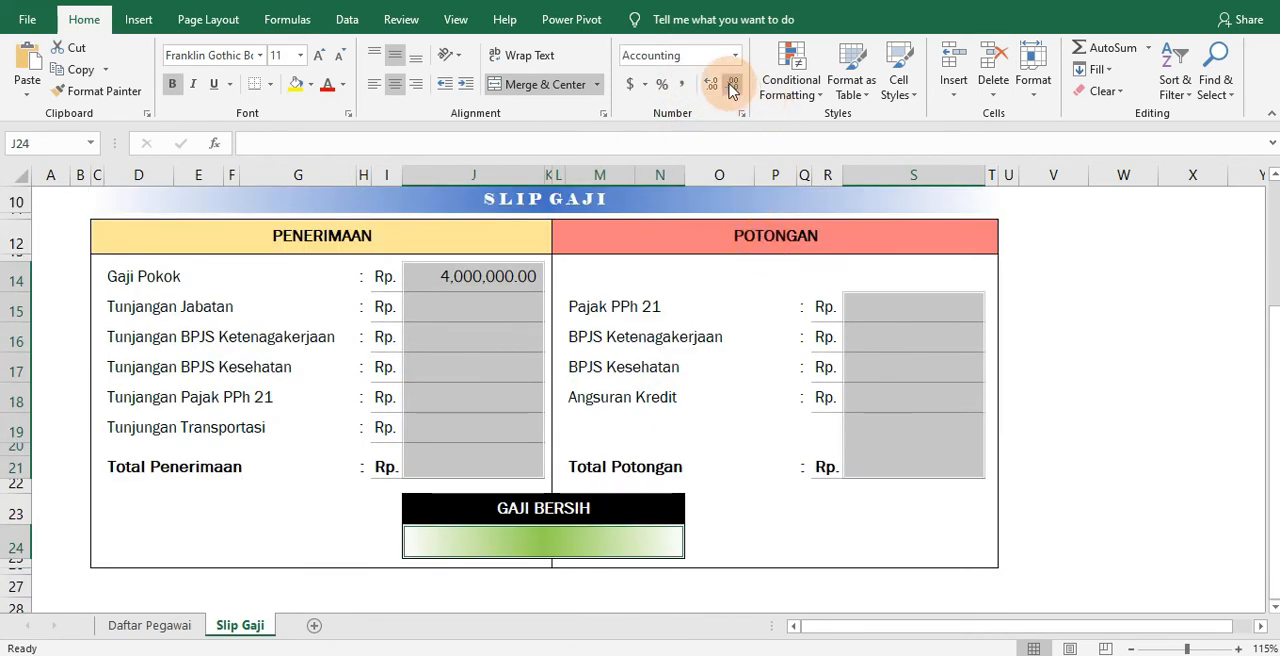
Copy the Gaji Pokok VLOOKUP formula into the Tunjangan Jabatan cell J15 and set its column index to 5
left_click(491, 306)
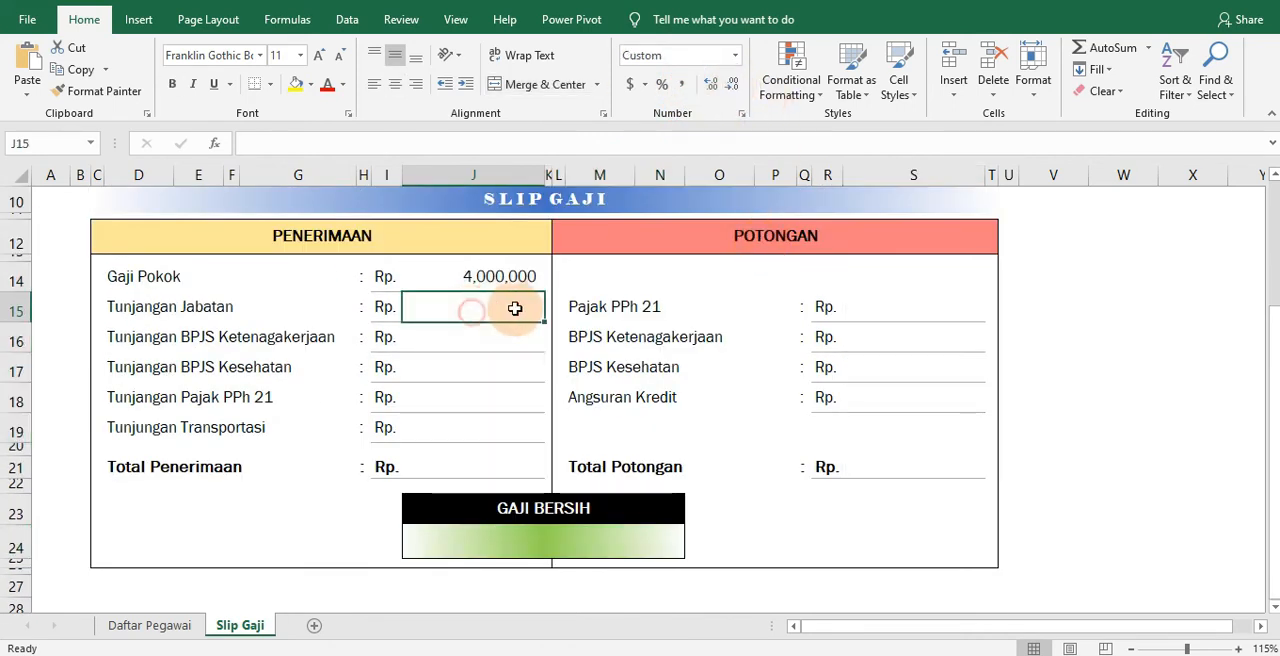
left_click(517, 286)
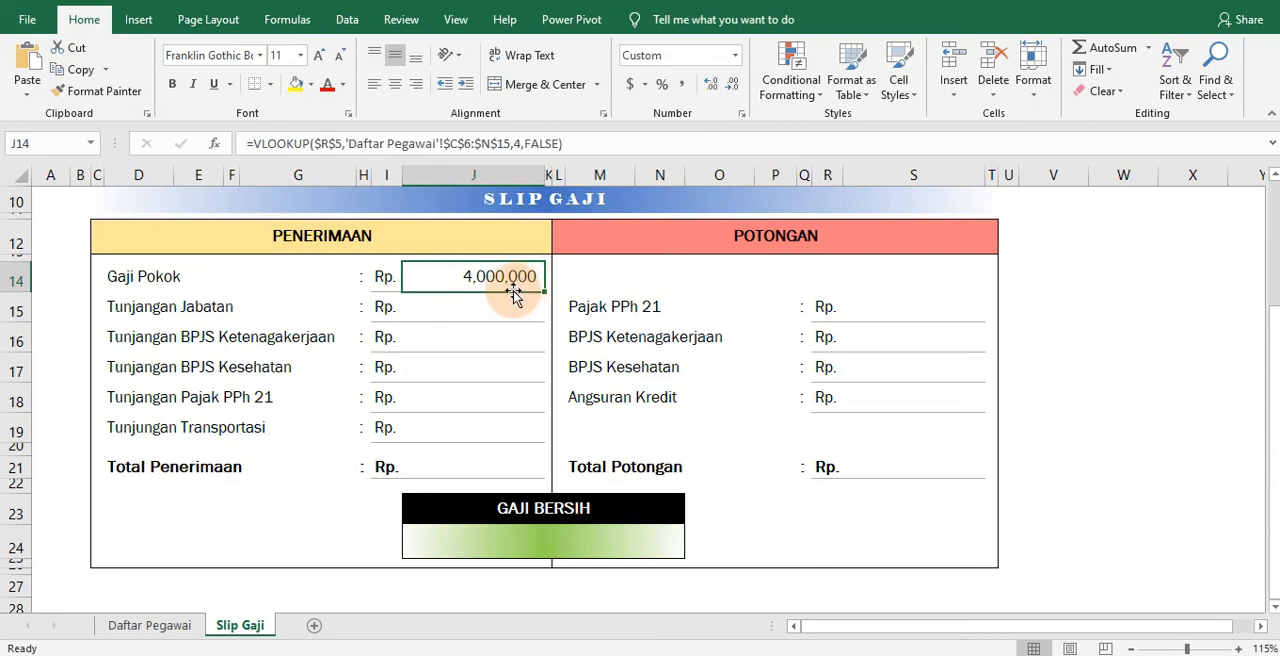
left_click_drag(511, 290, 509, 302)
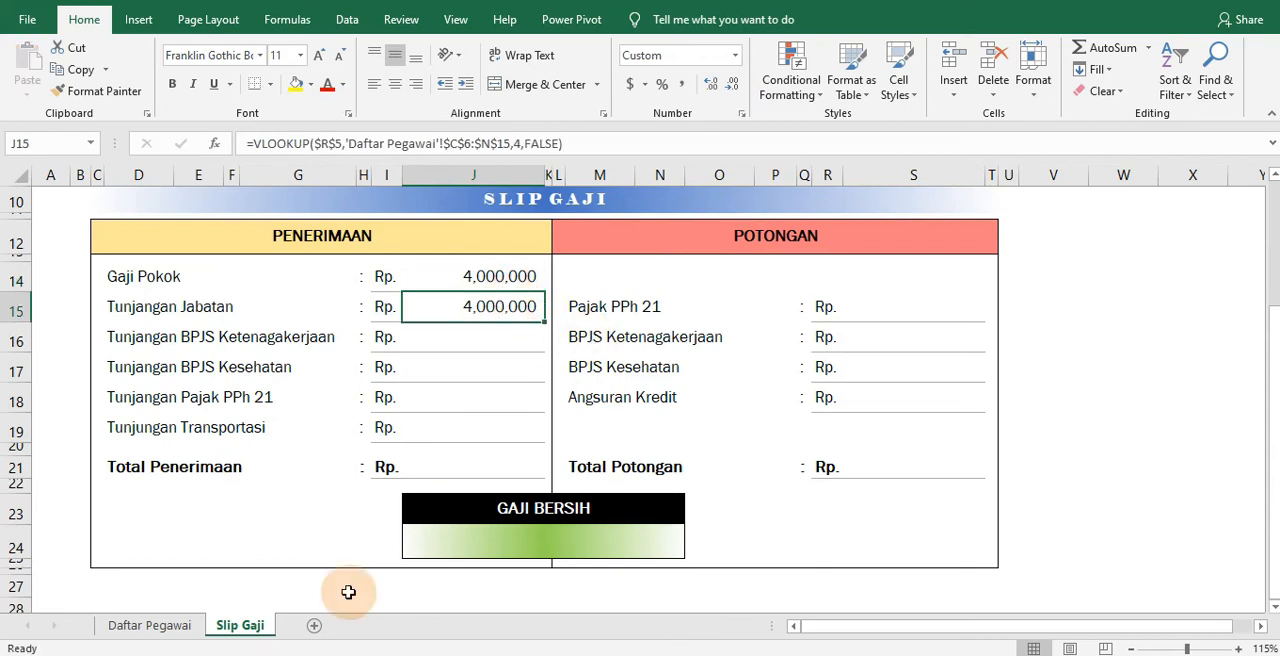
left_click(150, 625)
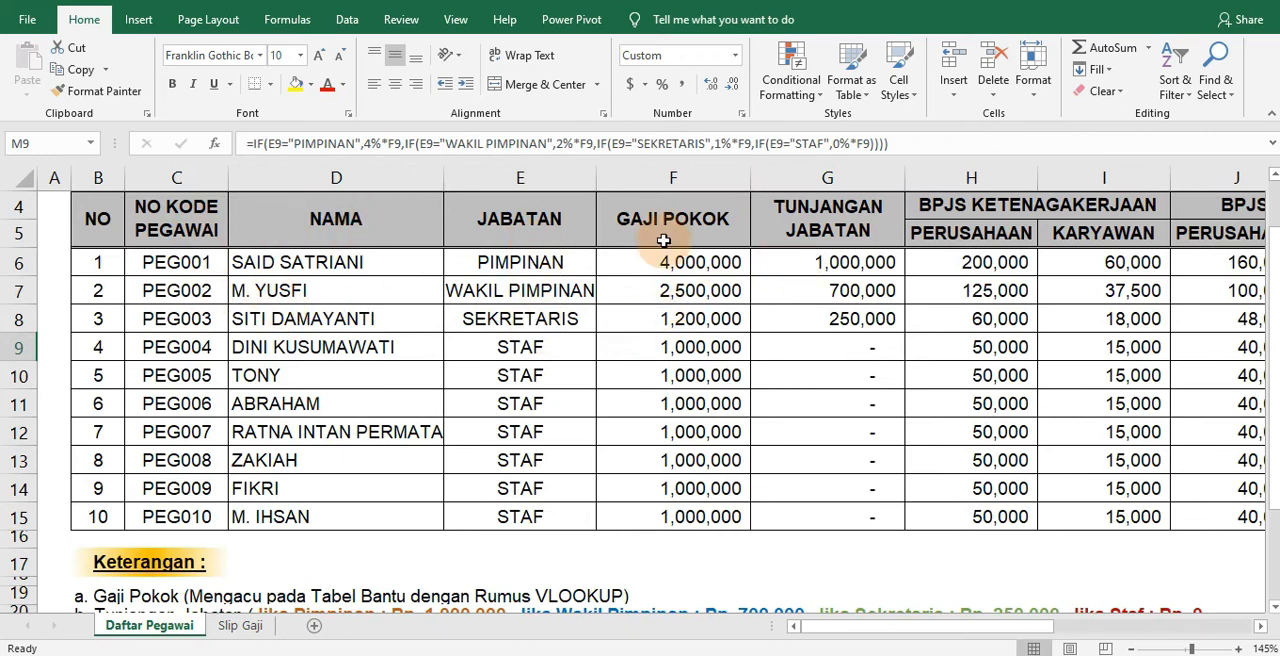
left_click(240, 625)
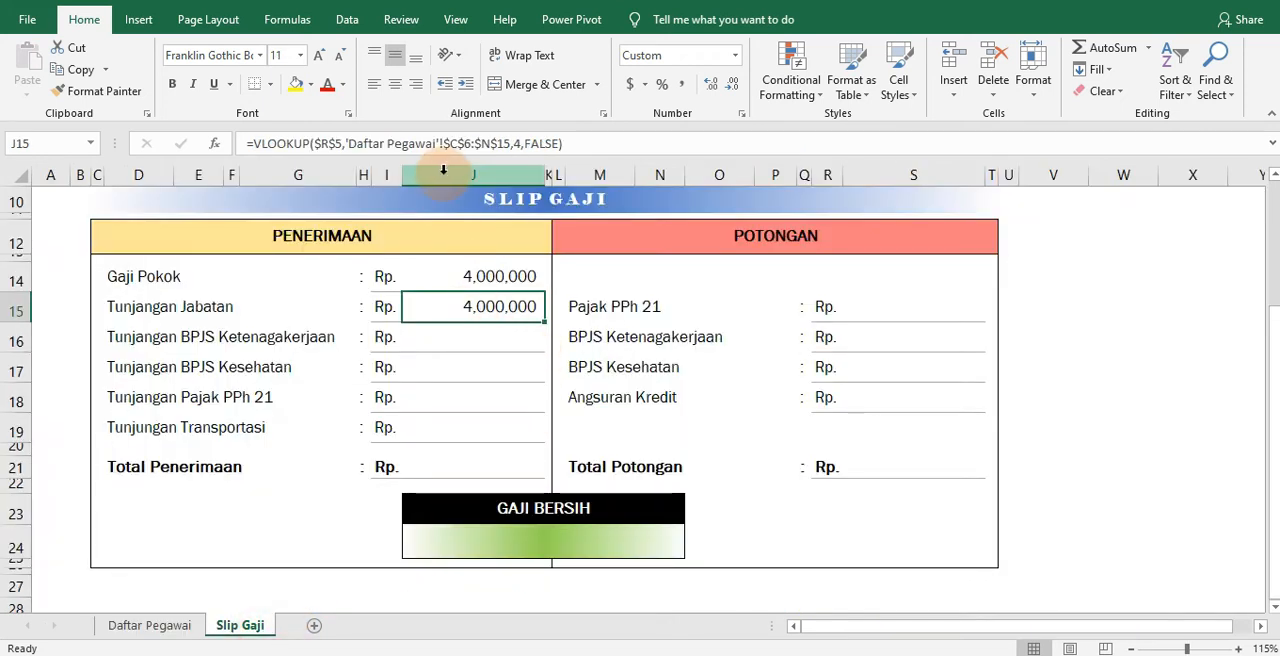
left_click(516, 144)
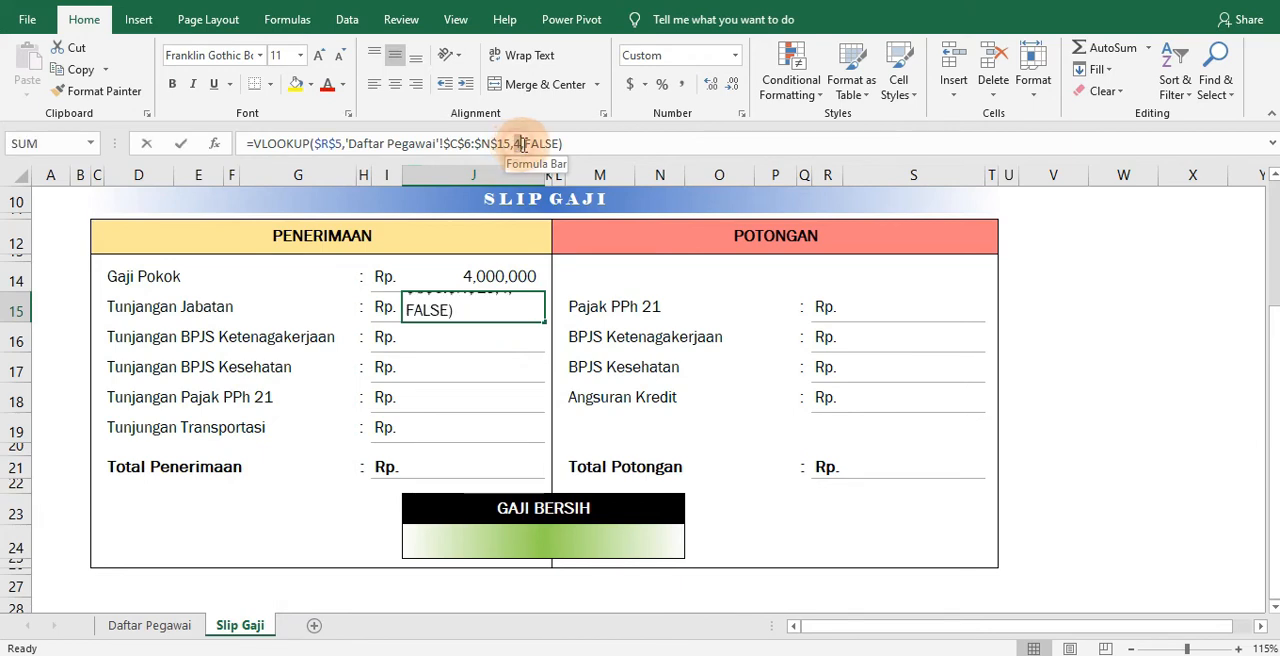
key("BackSpace")
type("4")
key("Return")
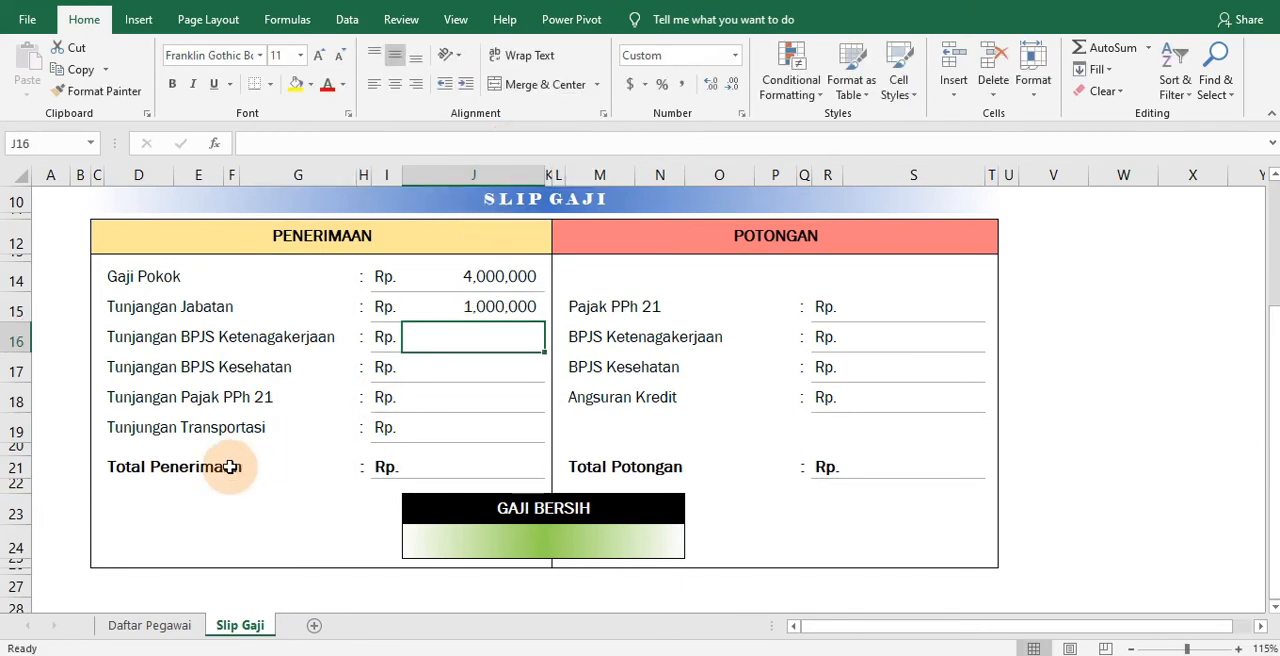
Copy the Tunjangan Jabatan formula into the Tunjangan BPJS Ketenagakerjaan cell J16 and set its column index to 6
left_click(152, 625)
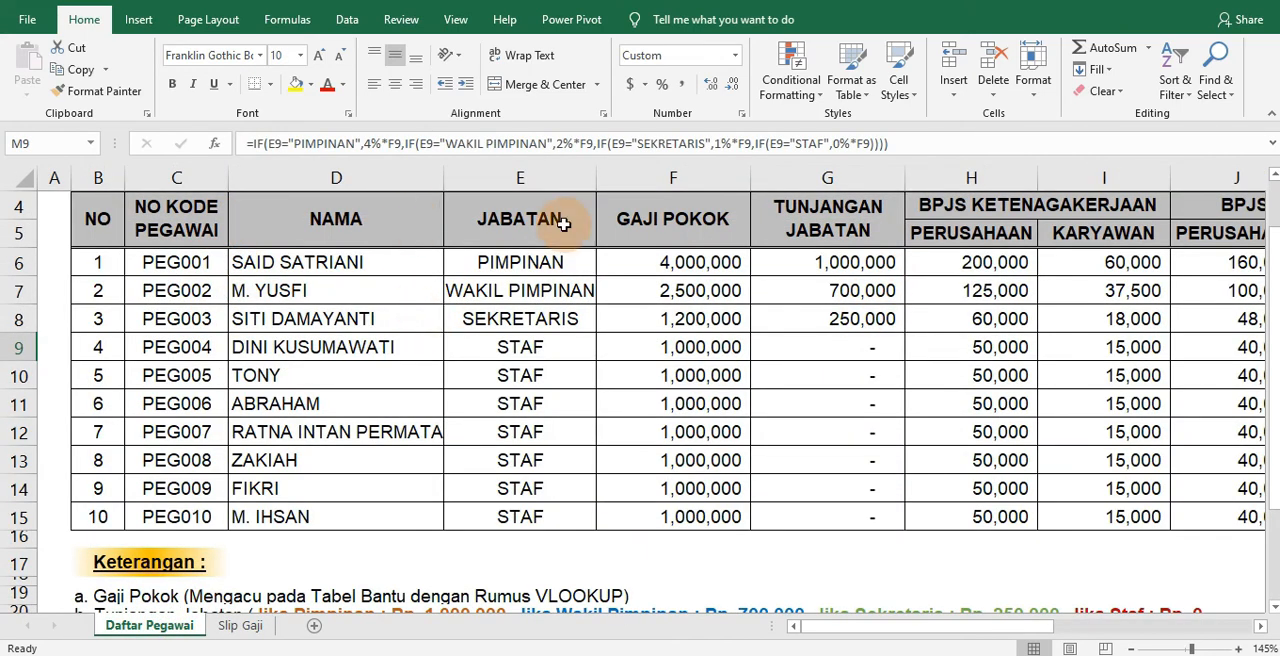
left_click(240, 627)
left_click(491, 310)
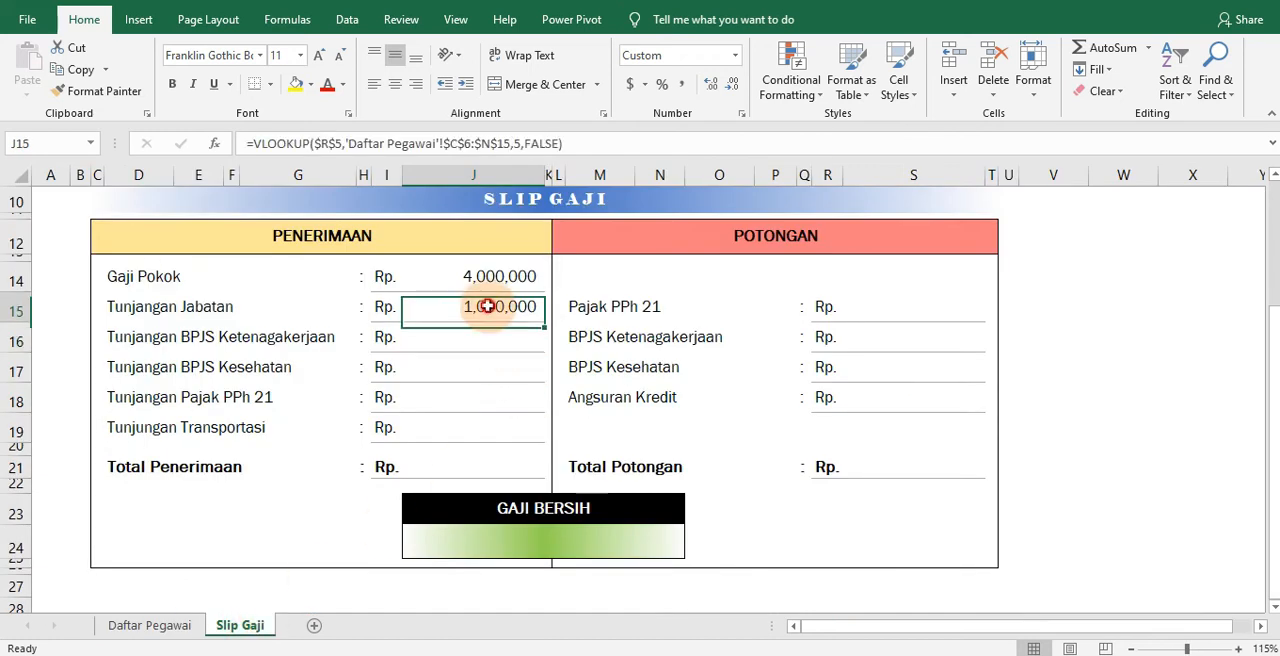
left_click_drag(491, 325, 491, 337)
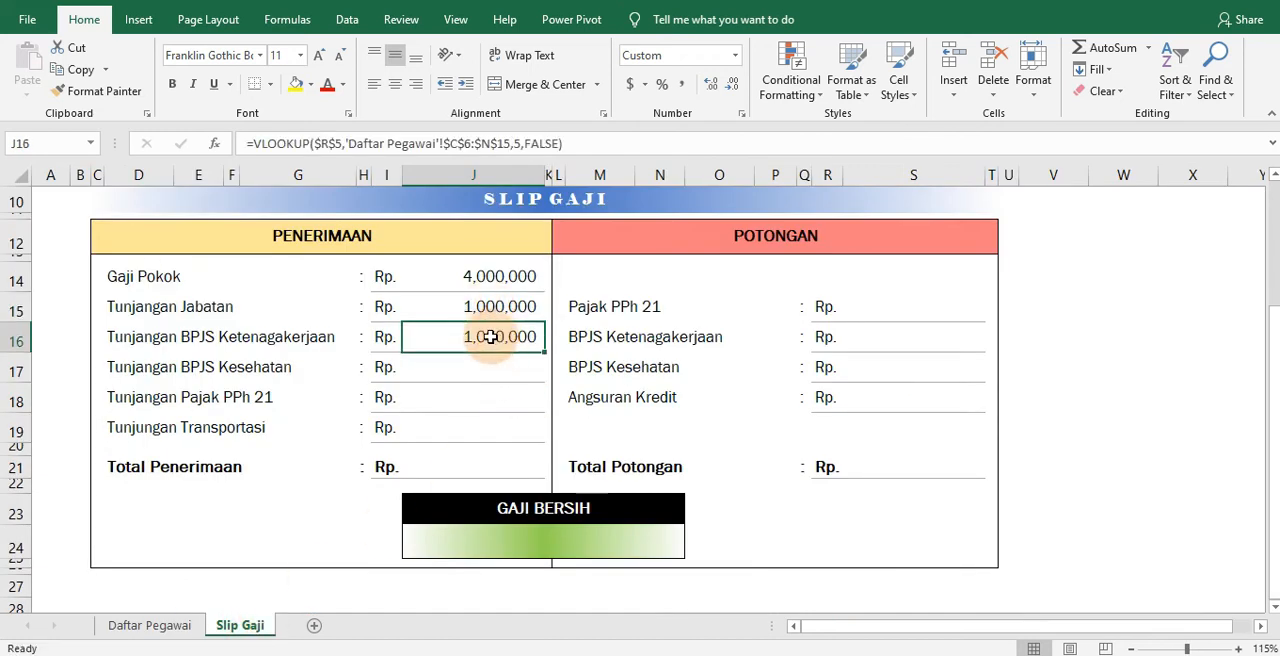
left_click(519, 143)
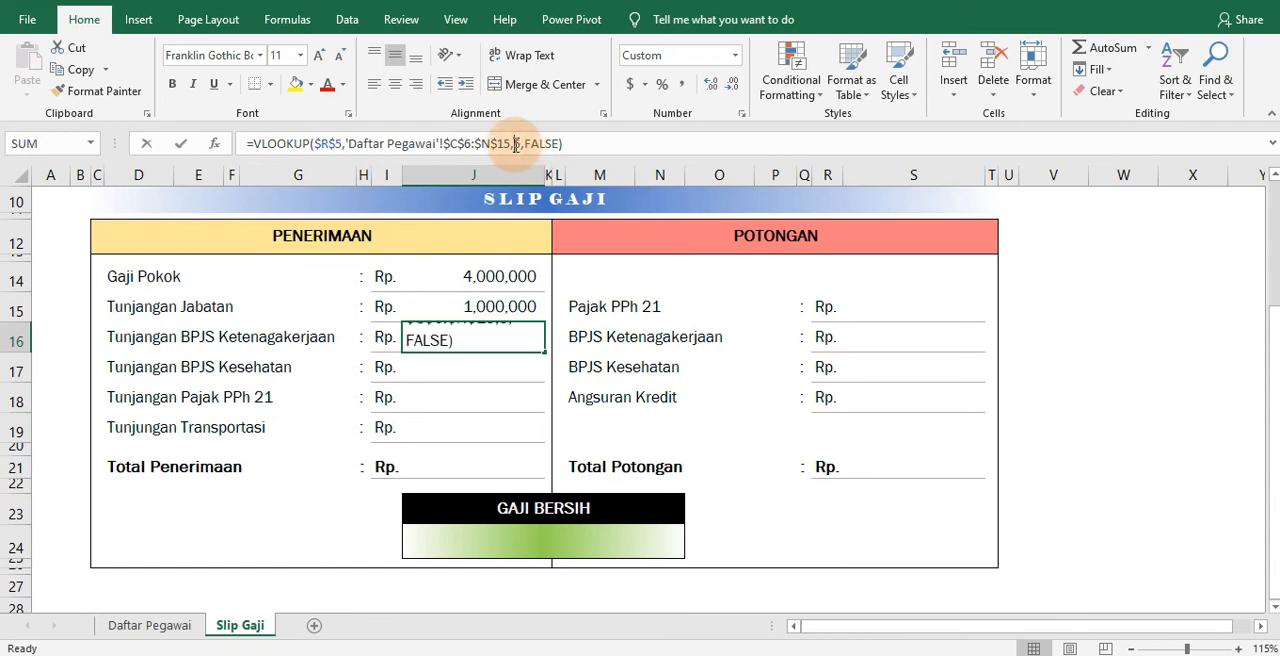
key("BackSpace")
type("6")
key("Return")
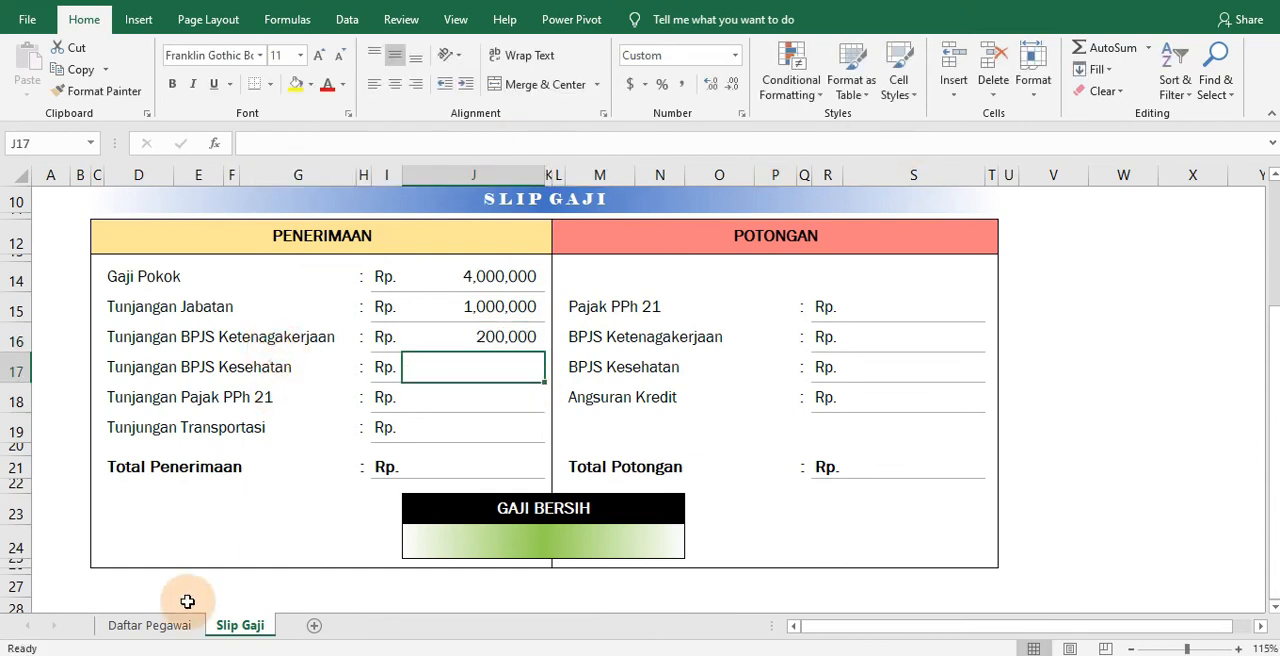
Copy the J16 formula into the Tunjangan BPJS Kesehatan cell J17 with column index 8, and clear the Tunjangan Pajak PPh 21 row
left_click(165, 628)
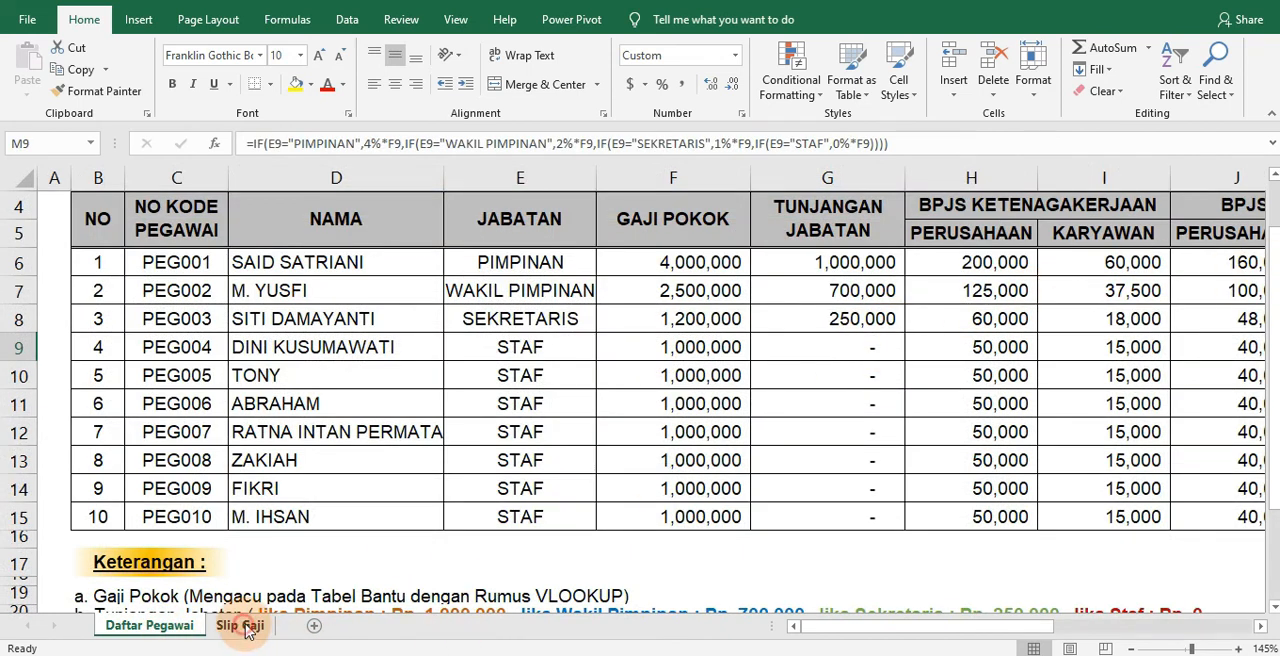
left_click(241, 625)
left_click(500, 343)
left_click_drag(503, 350, 512, 370)
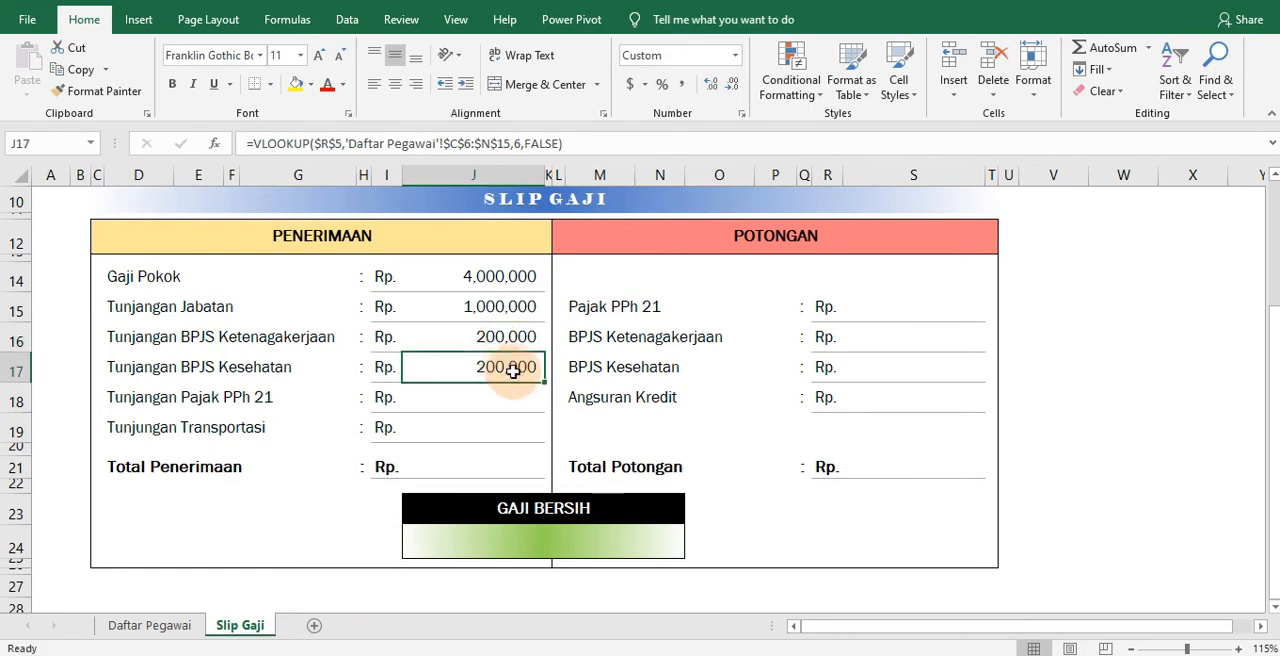
left_click(515, 143)
key("Return")
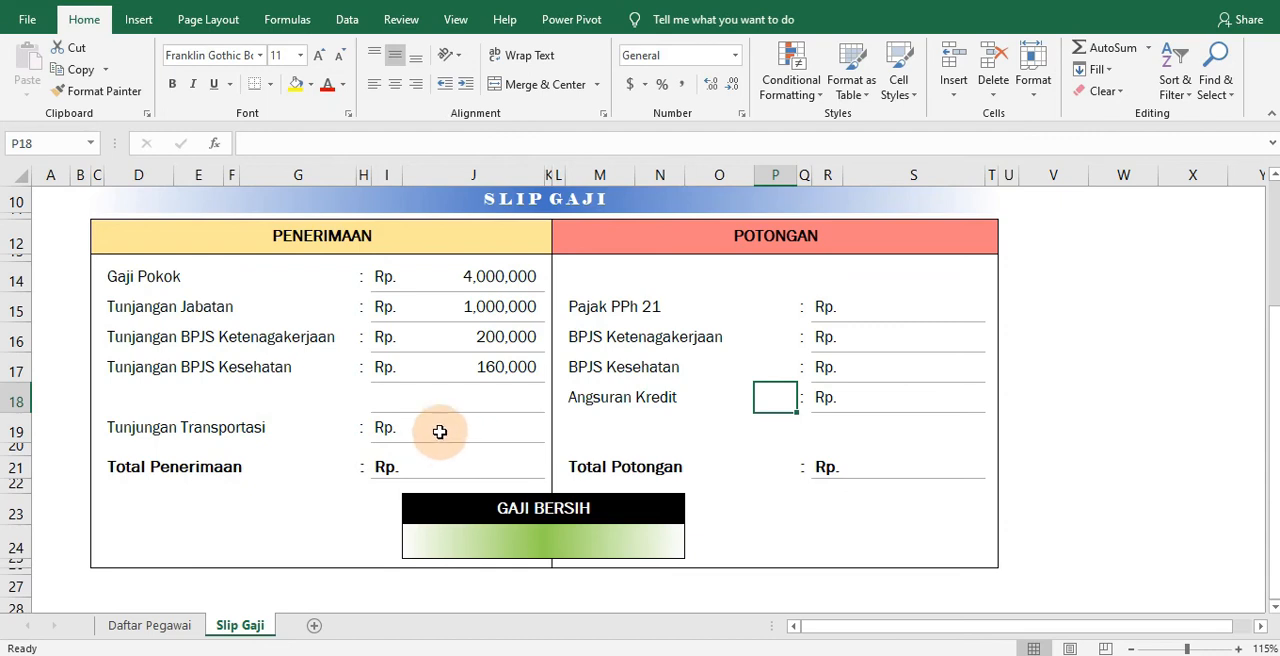
Copy the J17 formula into the Tunjangan Transportasi cell J19 and set its column index to the Tunjangan Transportasi column of Daftar Pegawai
left_click(439, 432)
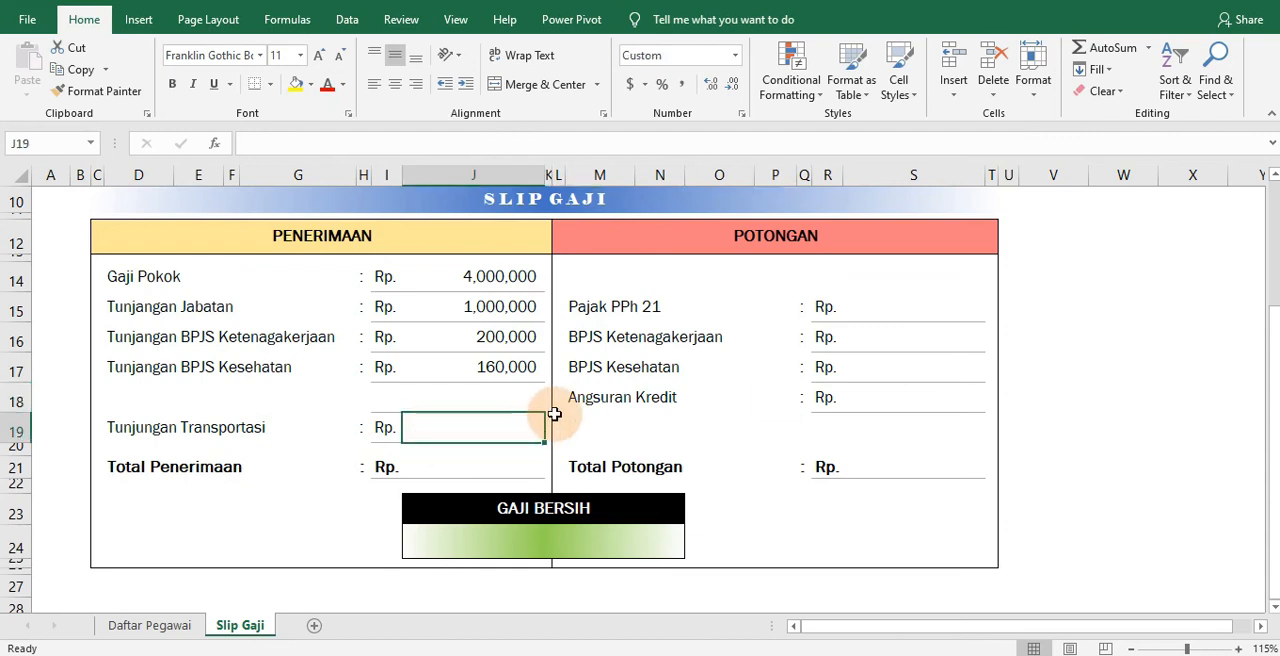
left_click(505, 374)
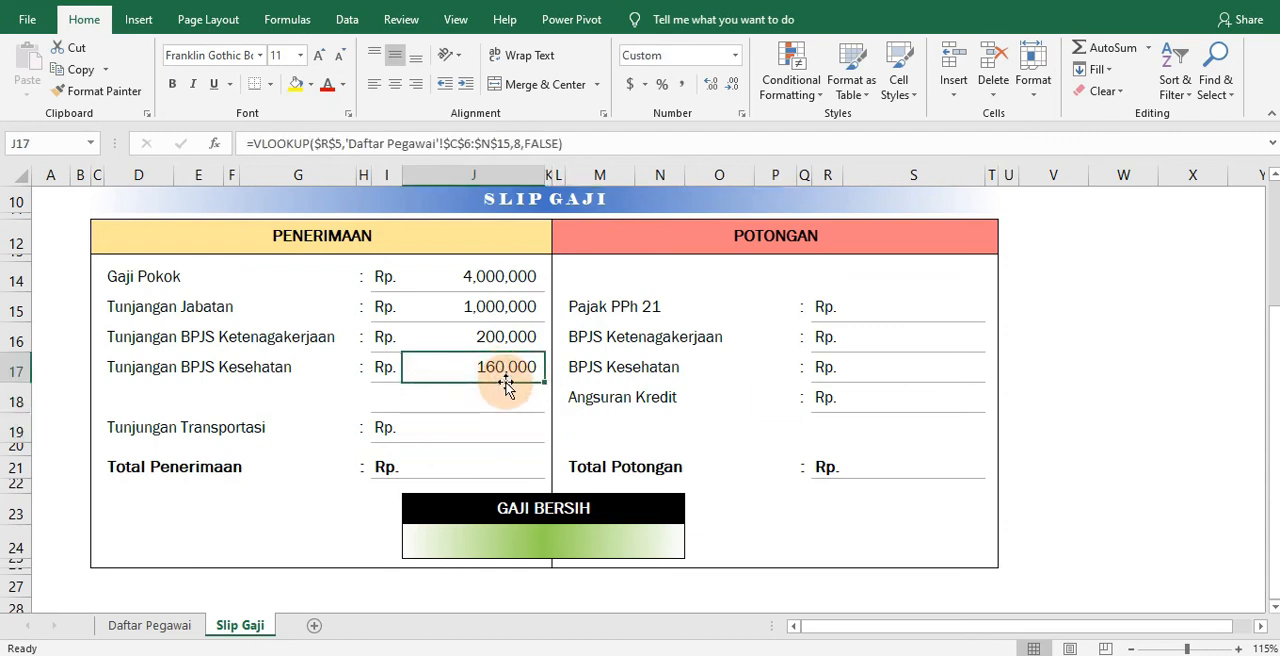
left_click_drag(508, 390, 502, 430)
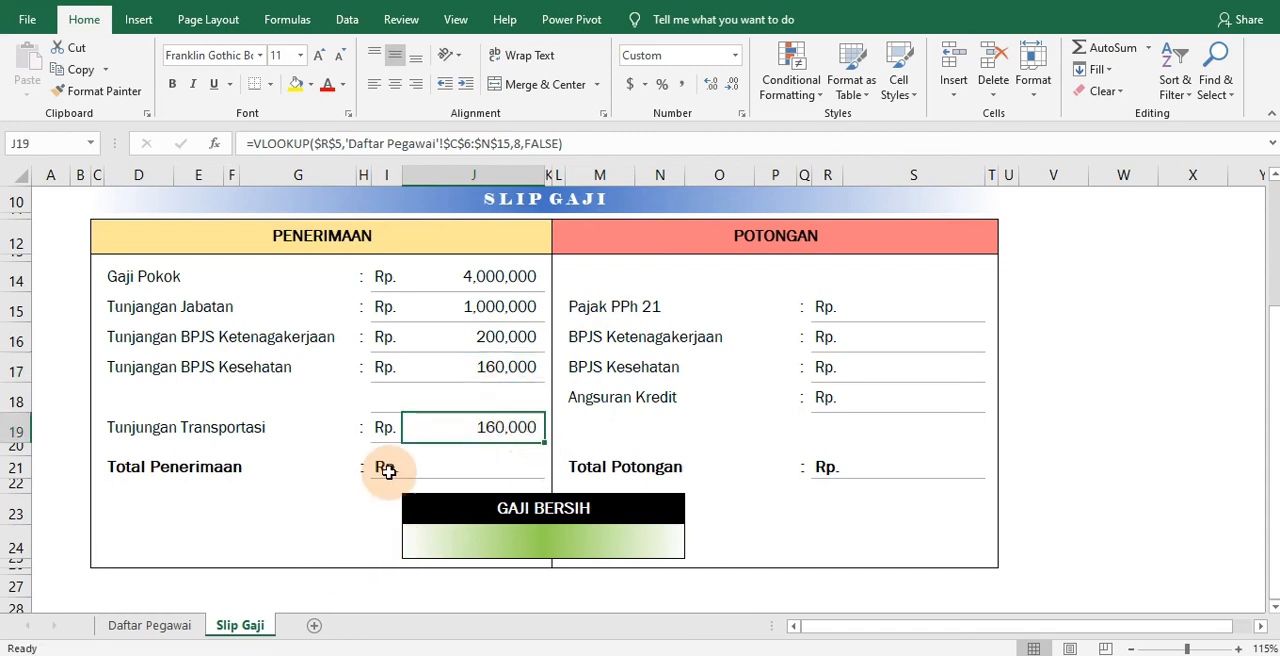
left_click(149, 626)
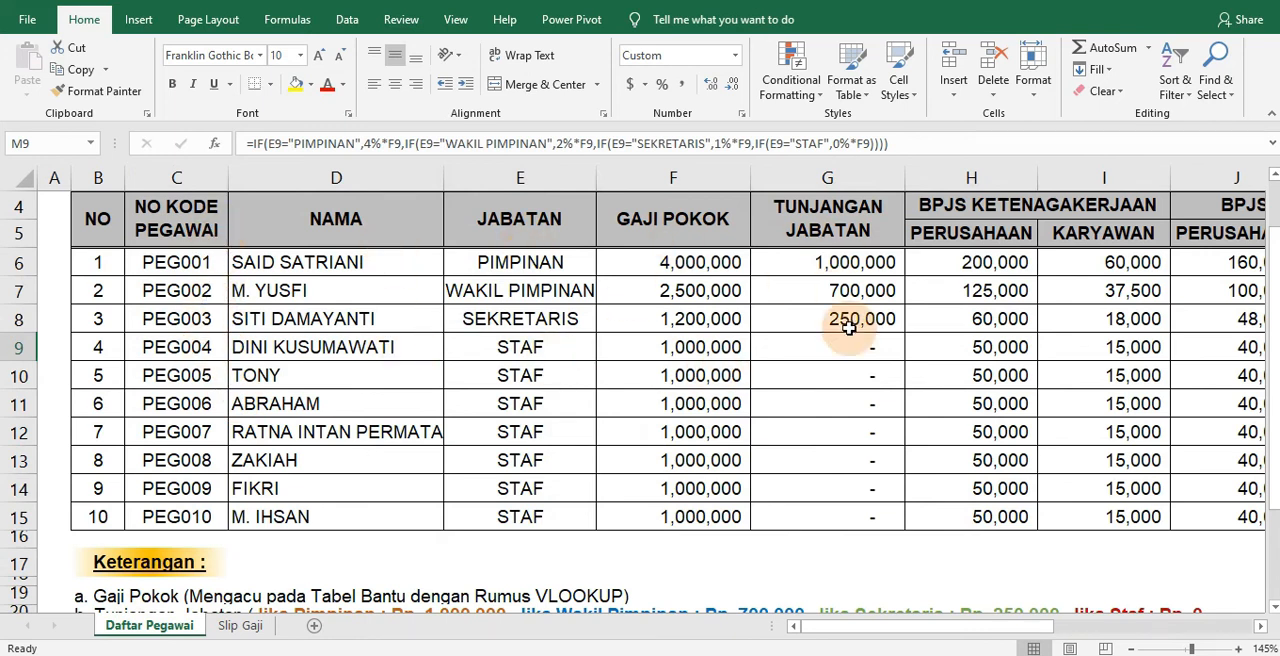
left_click_drag(1008, 641, 1120, 640)
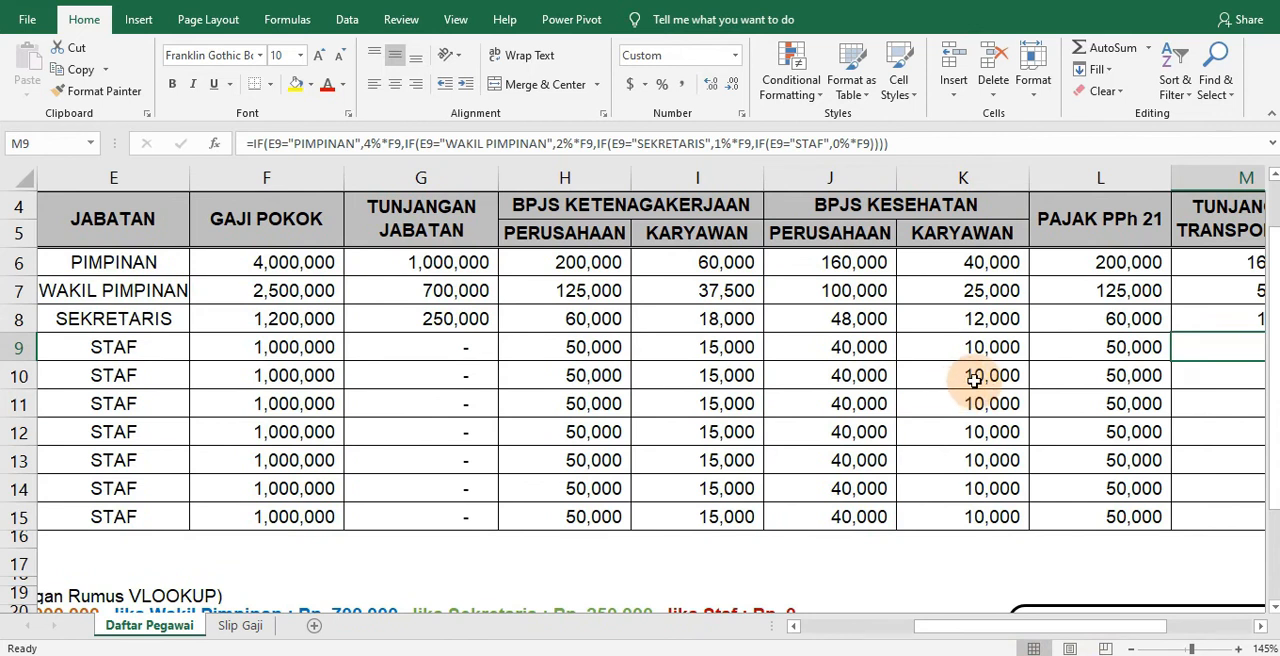
left_click(250, 625)
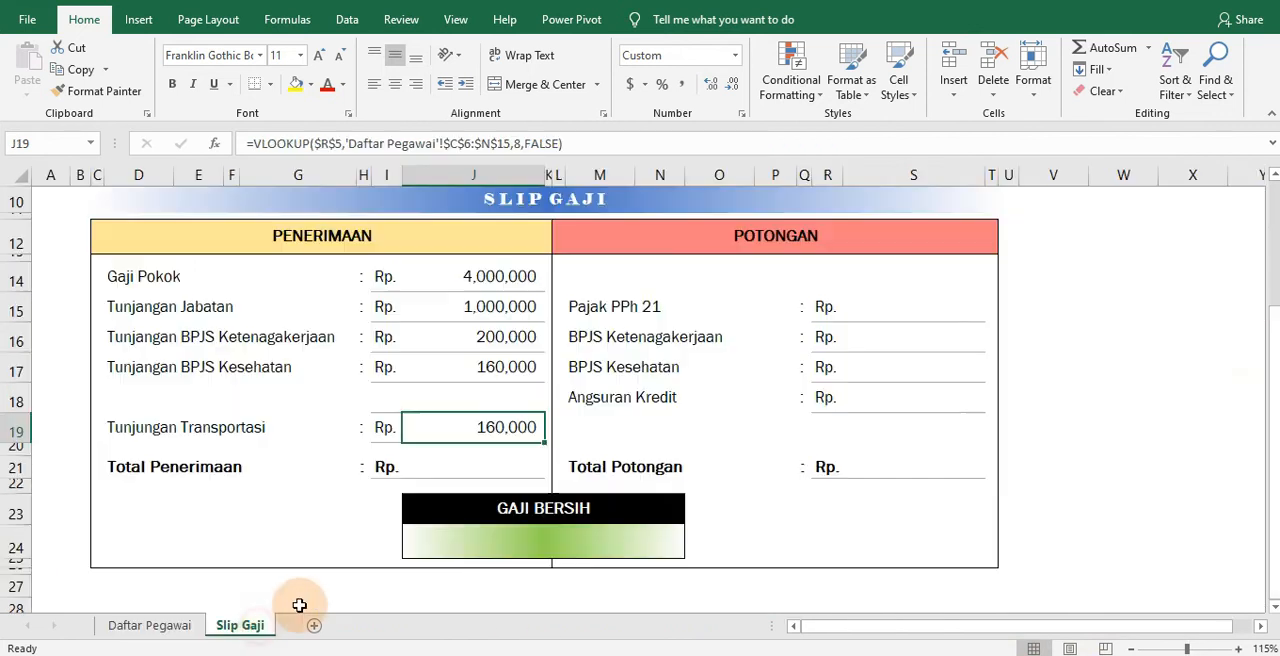
left_click(516, 143)
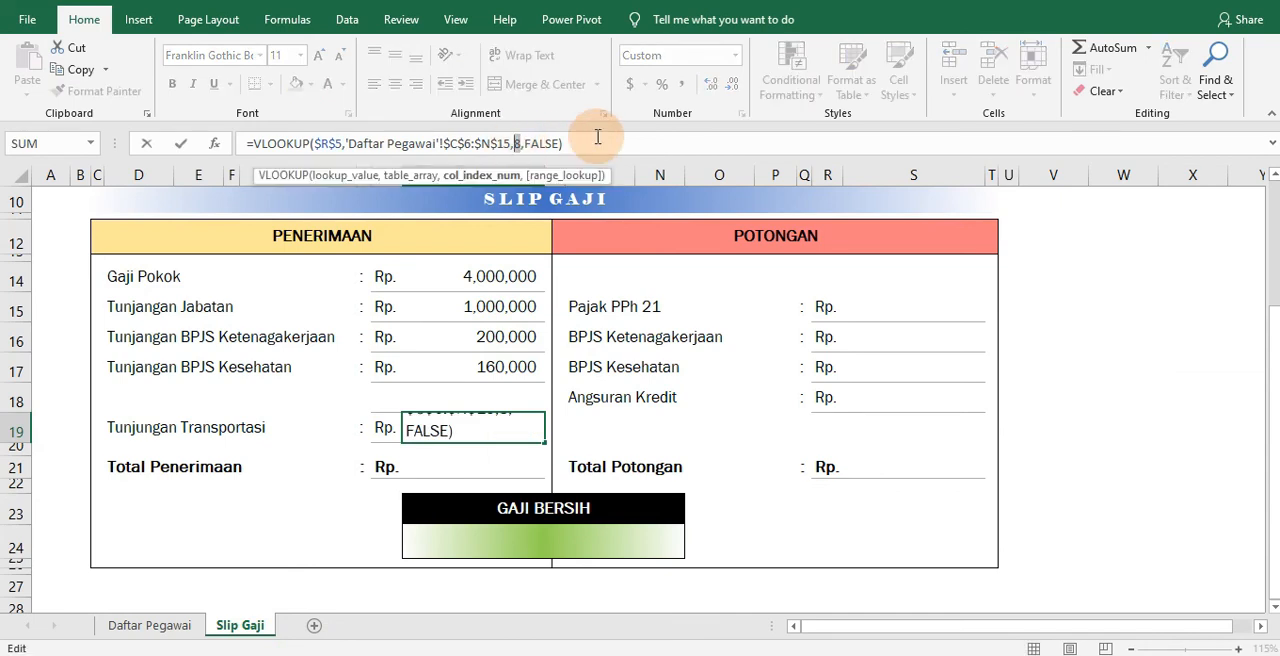
key("Return")
left_click(716, 398)
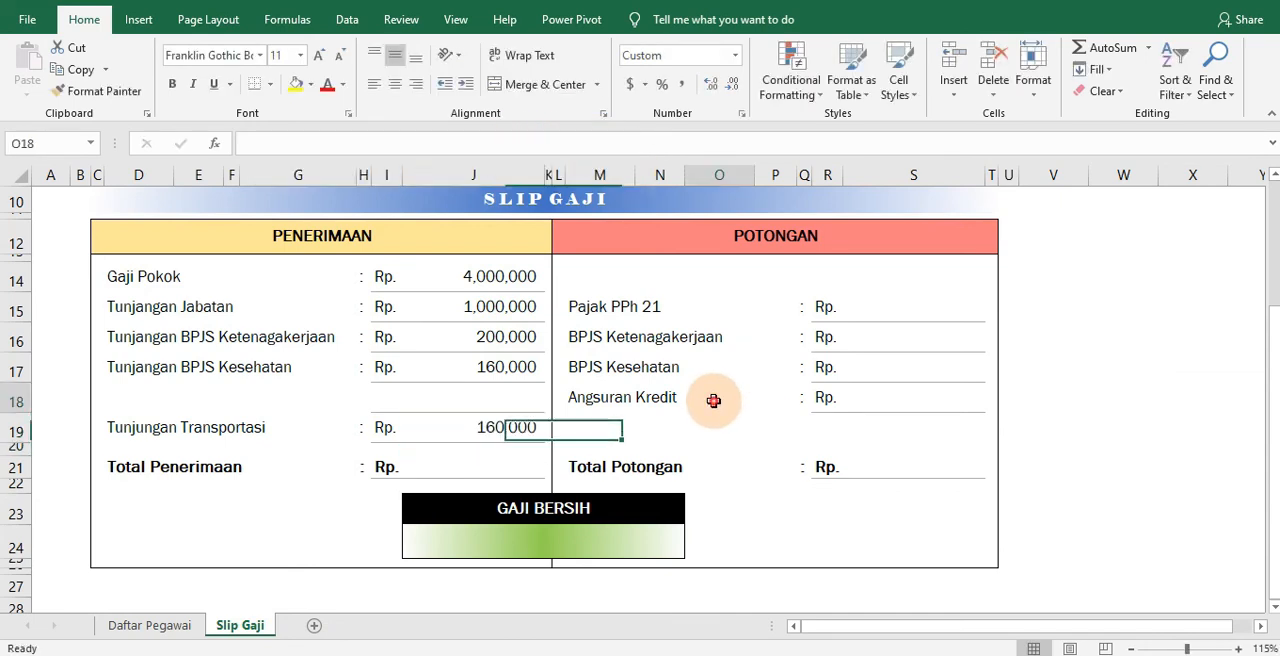
Total the income items in the Total Penerimaan cell J21 with =SUM(J14:J19)
left_click(477, 466)
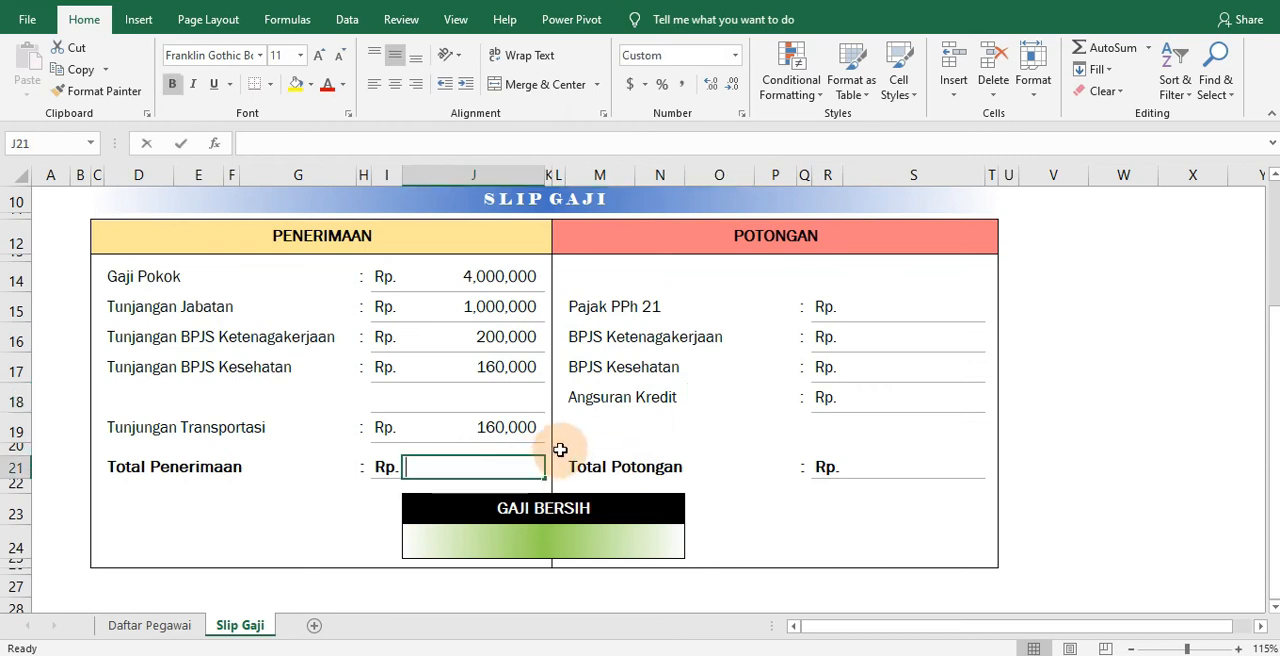
type("=SUM")
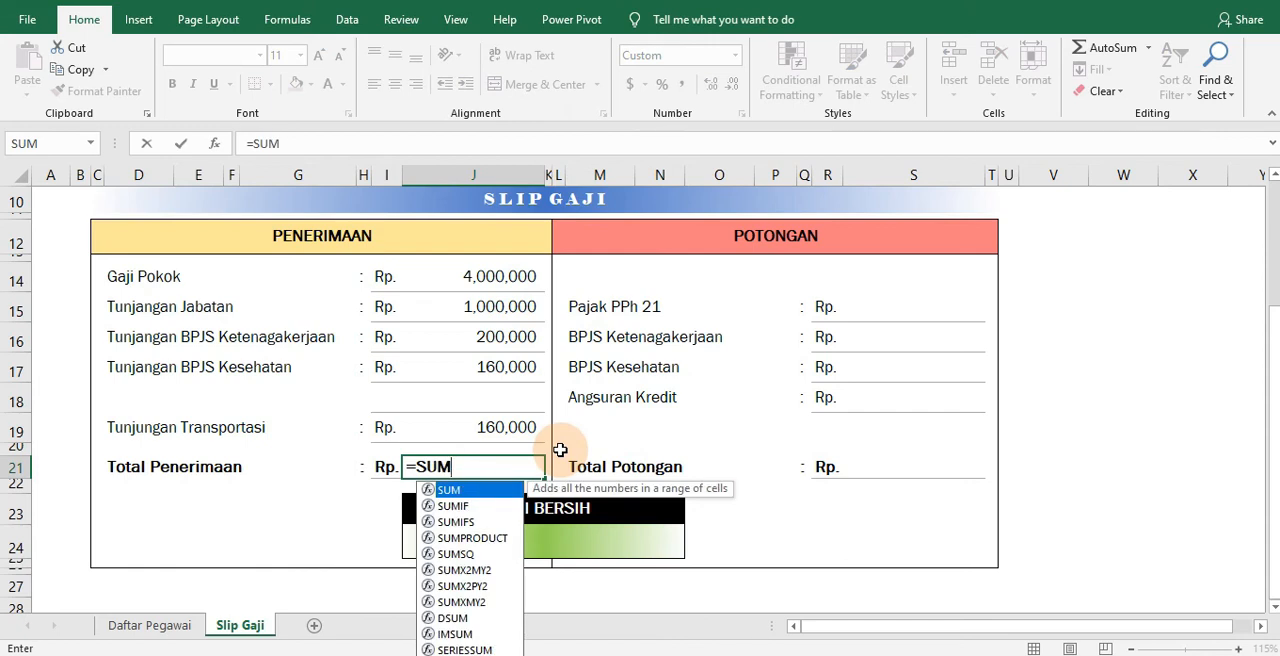
type("(")
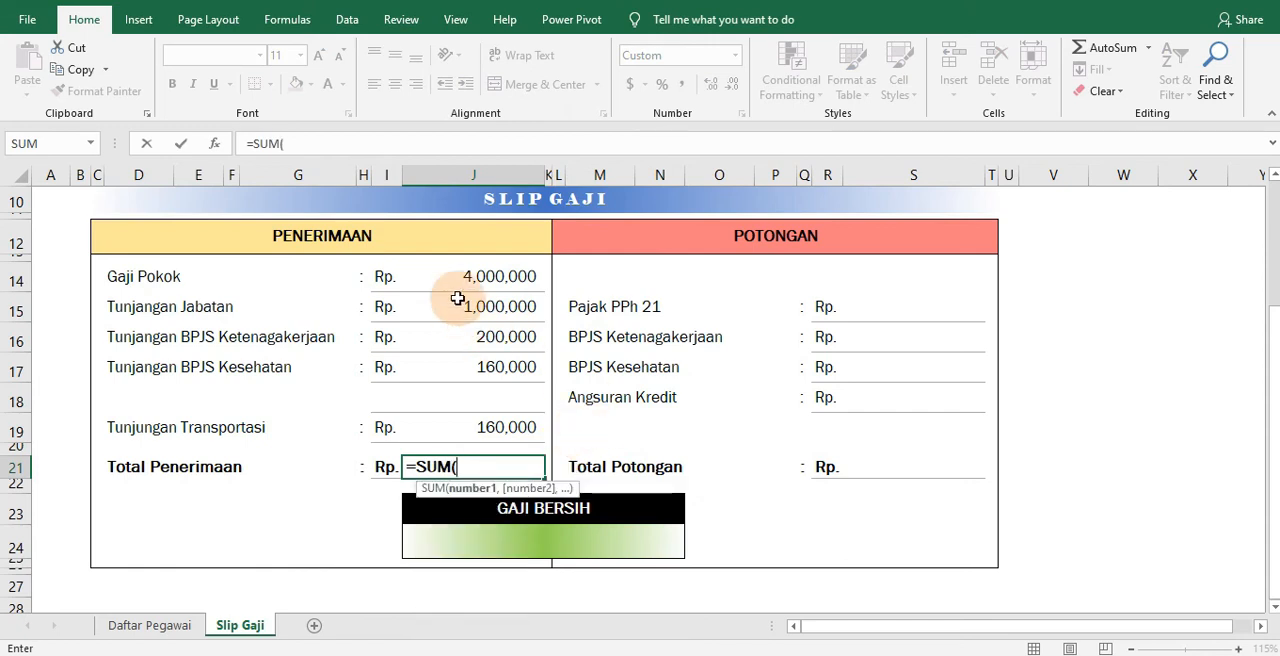
left_click_drag(475, 278, 477, 428)
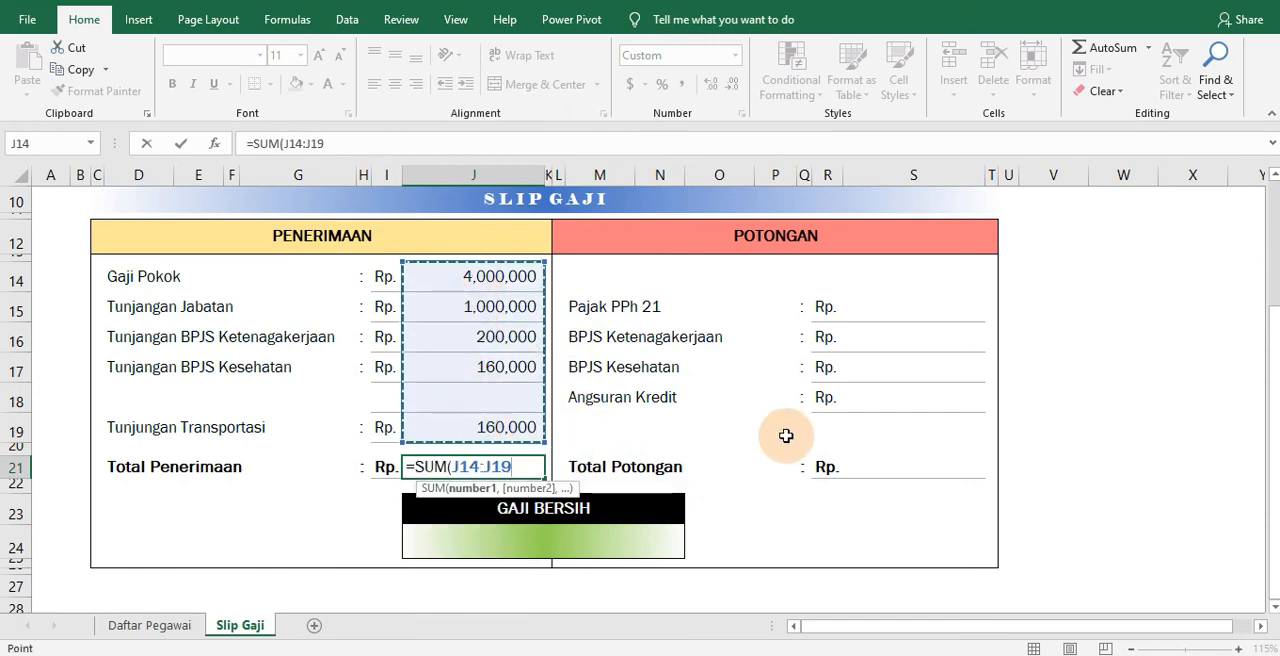
key("Return")
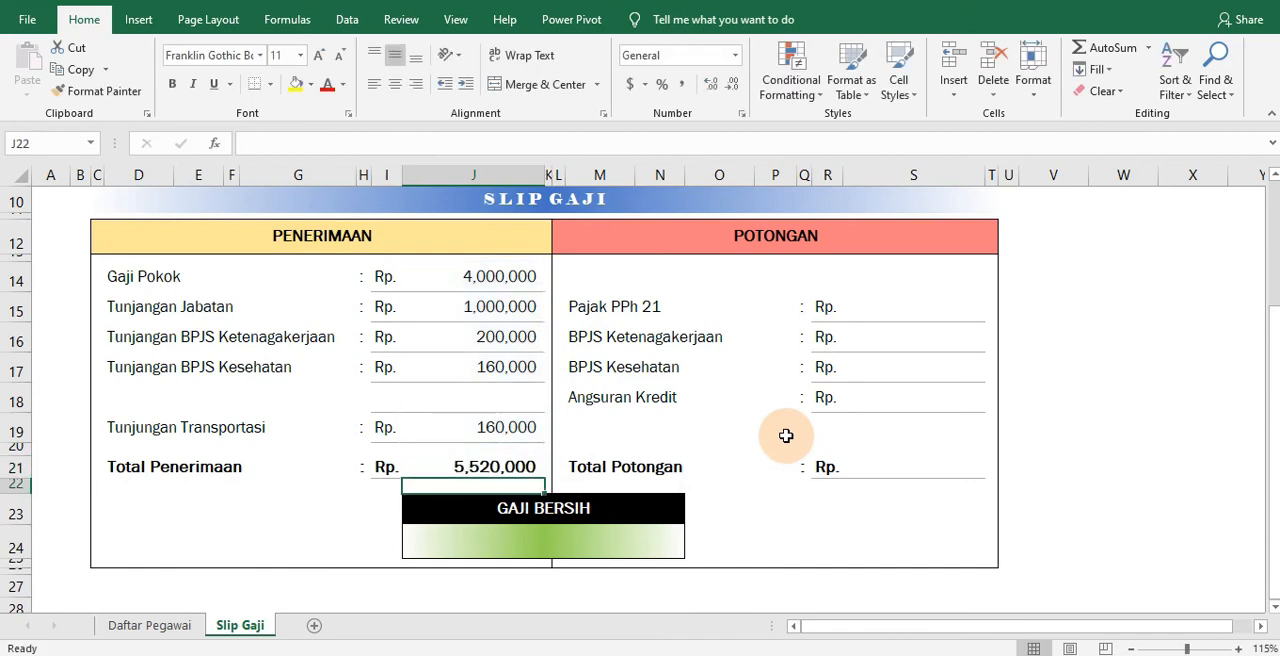
left_click(498, 470)
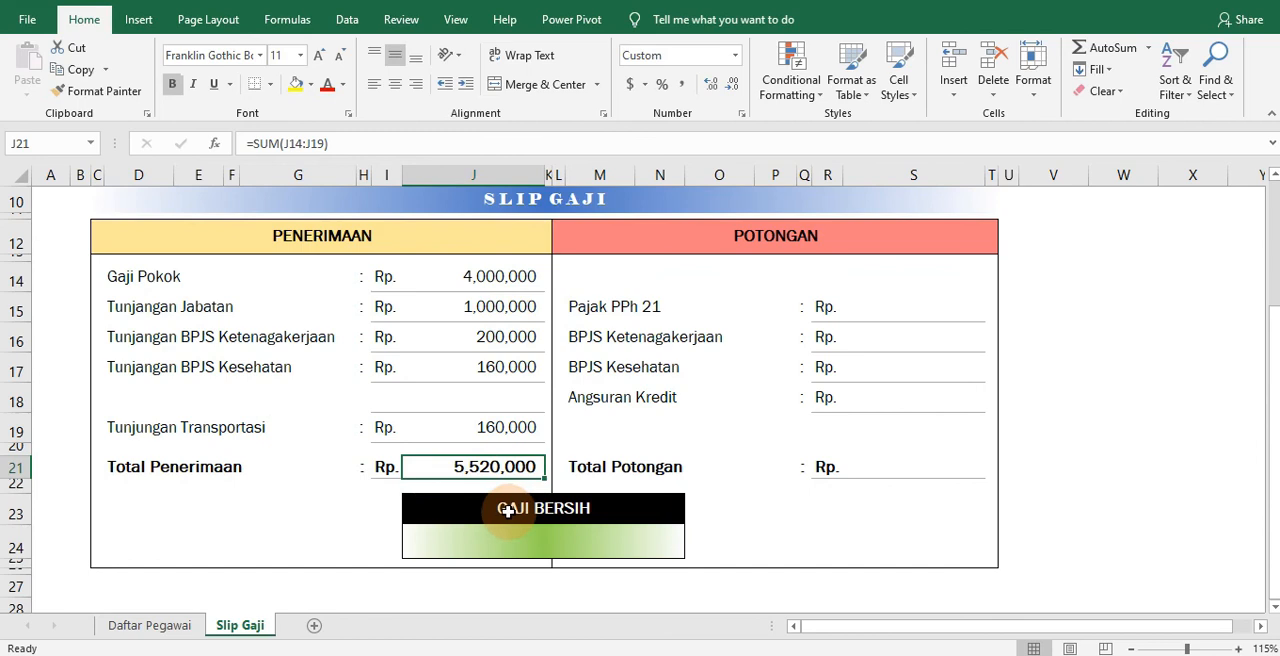
Copy the Gaji Pokok VLOOKUP formula into the Pajak PPh 21 deduction cell S15
left_click(858, 310)
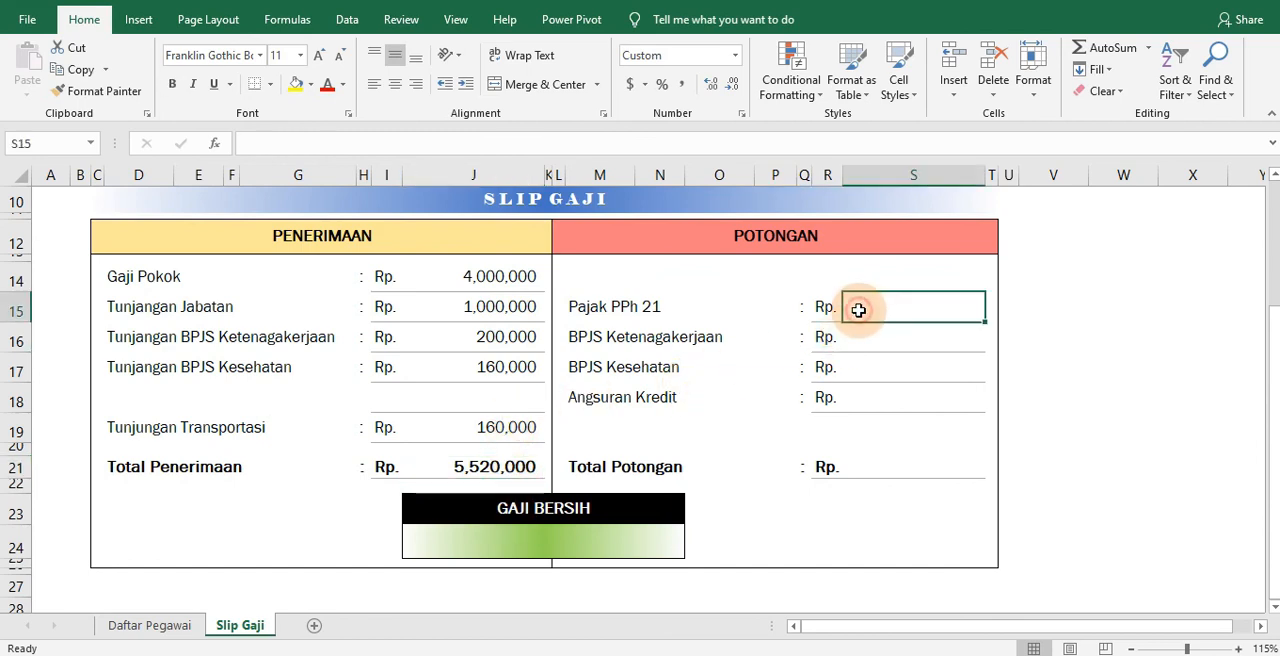
left_click(510, 289)
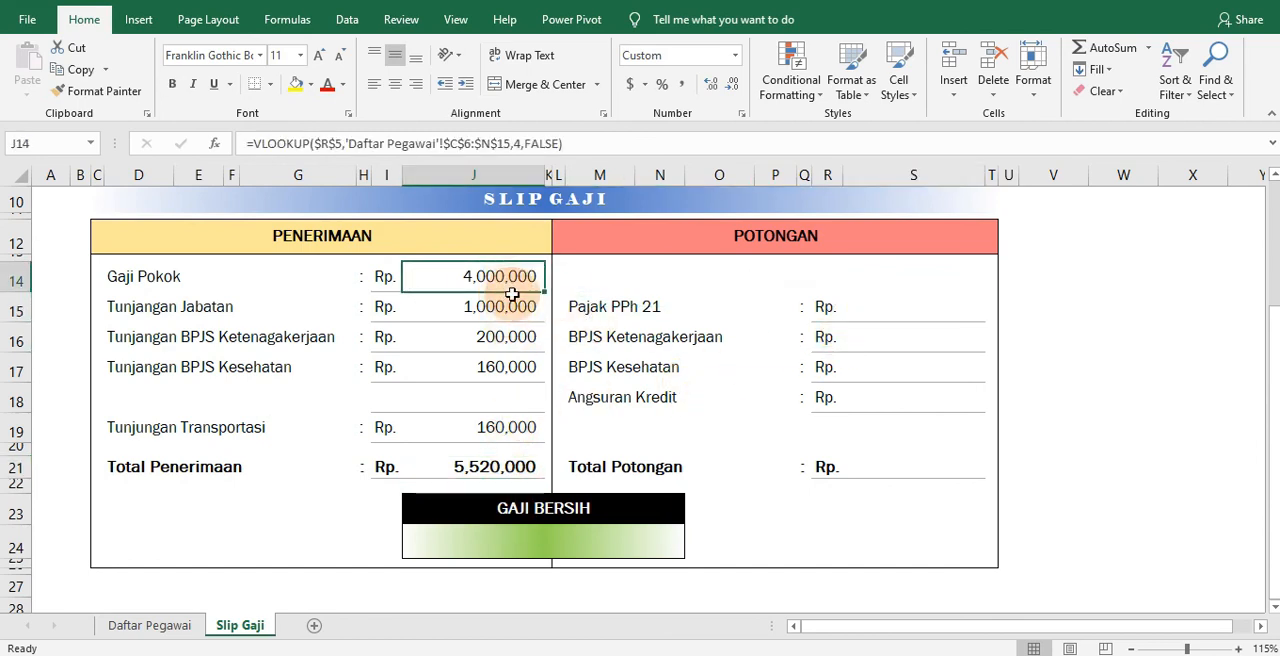
left_click_drag(512, 295, 943, 308)
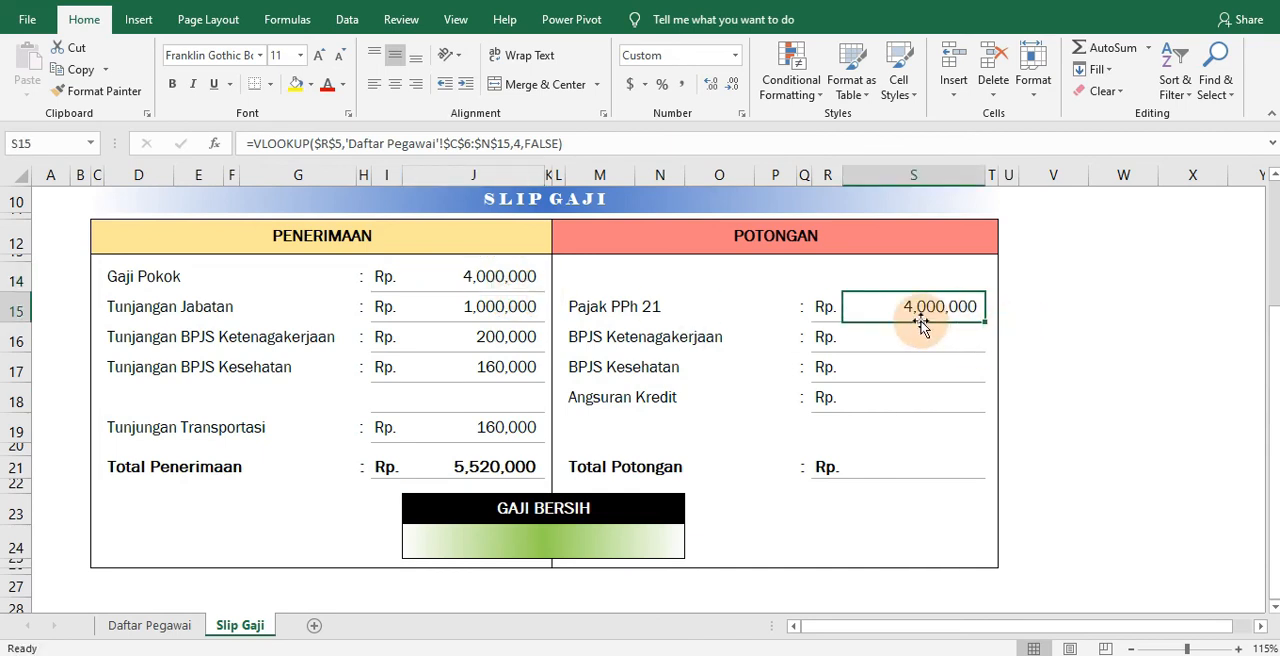
Check the position of the Pajak PPh 21 column on the Daftar Pegawai sheet at 100% zoom
left_click(165, 628)
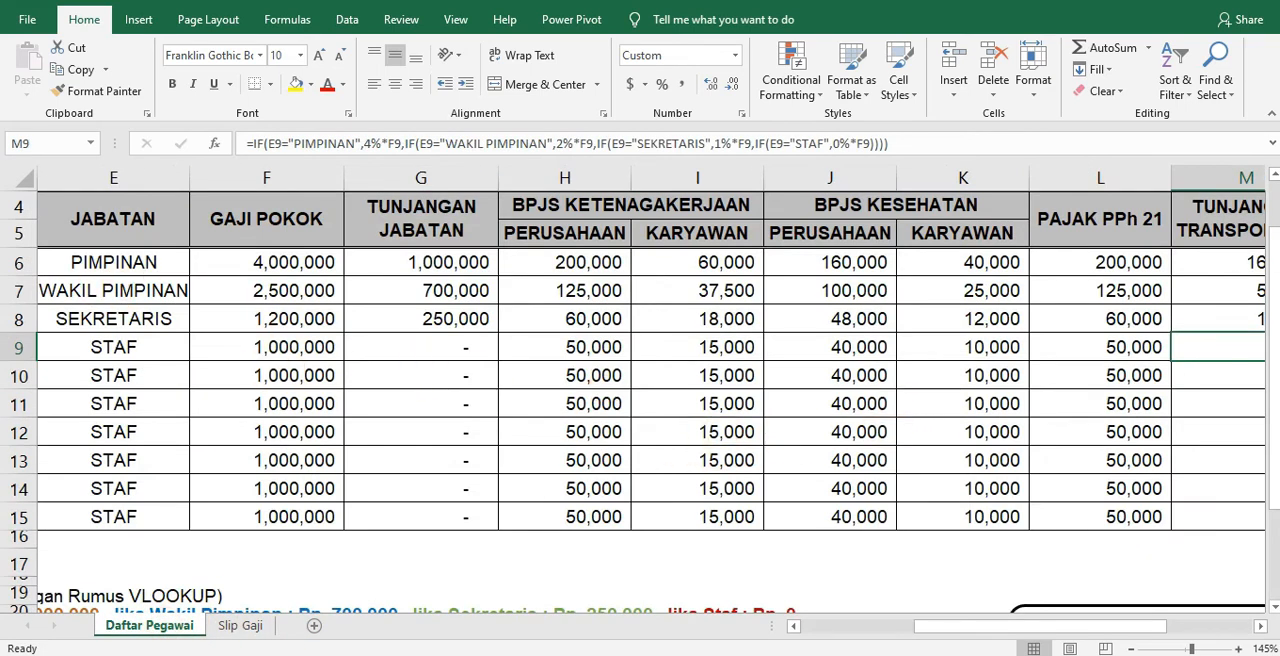
scroll(850, 555, "down", 1, "ctrl")
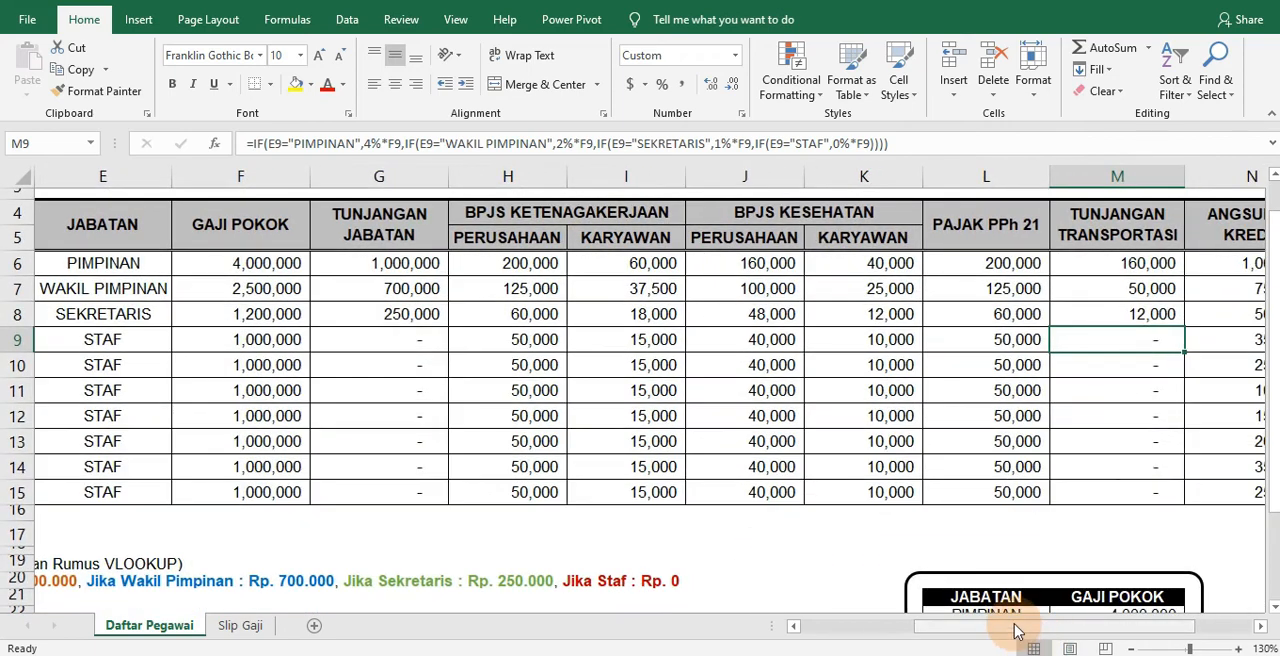
scroll(985, 600, "down", 1, "ctrl")
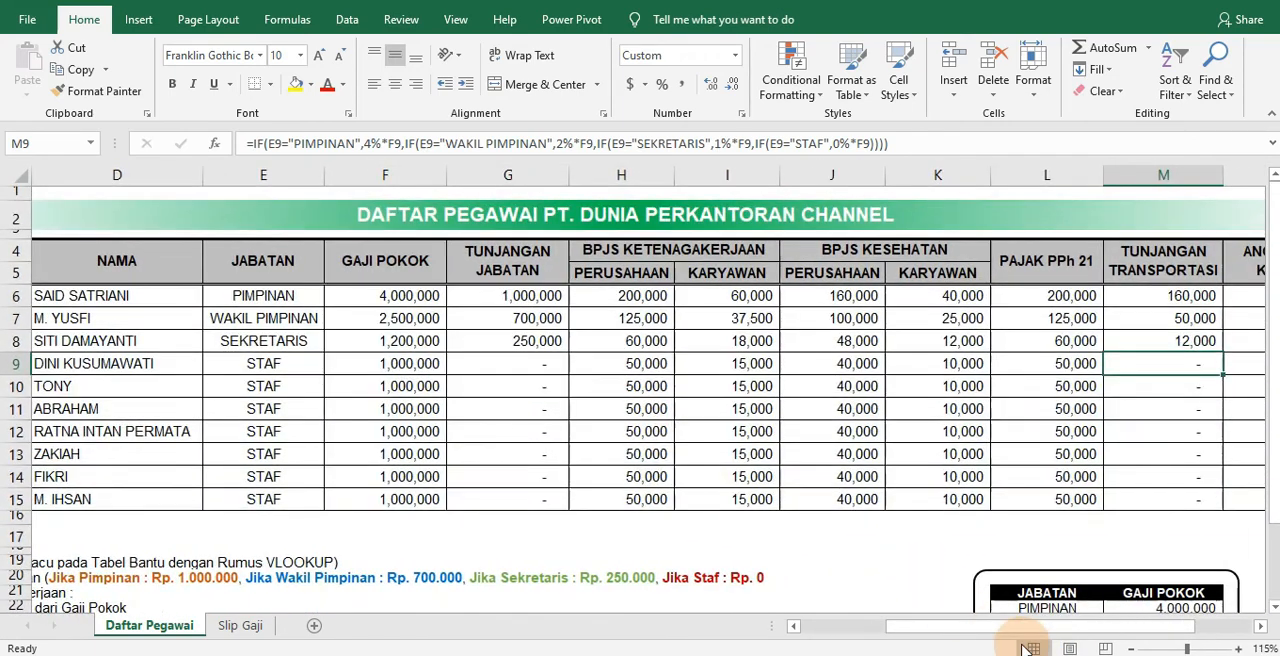
left_click_drag(986, 626, 966, 626)
scroll(944, 559, "down", 1, "ctrl")
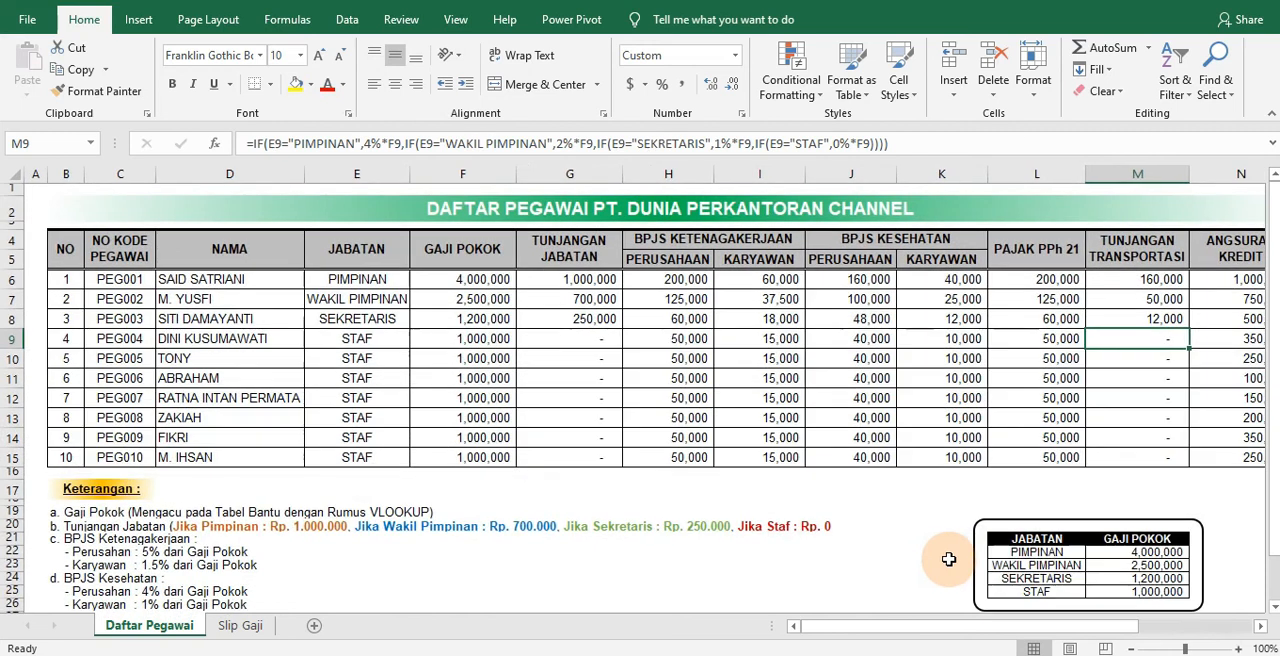
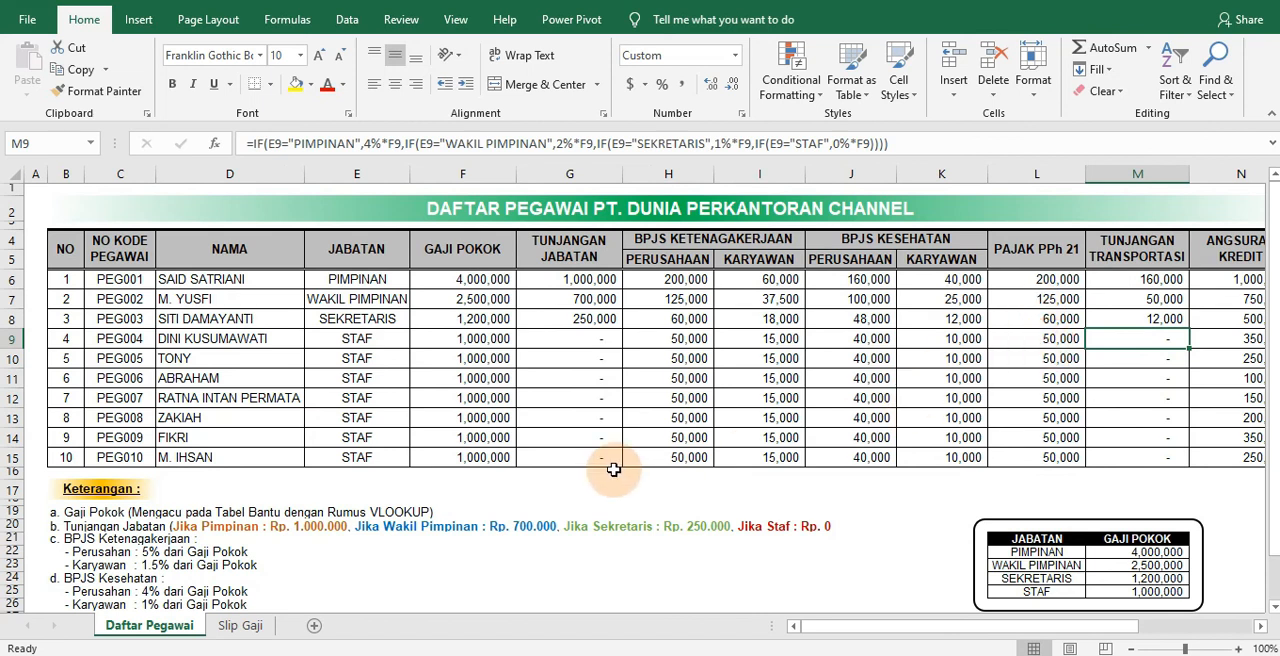
Set the VLOOKUP column index in the Slip Gaji Pajak PPh 21 cell S15 to 10
left_click(240, 625)
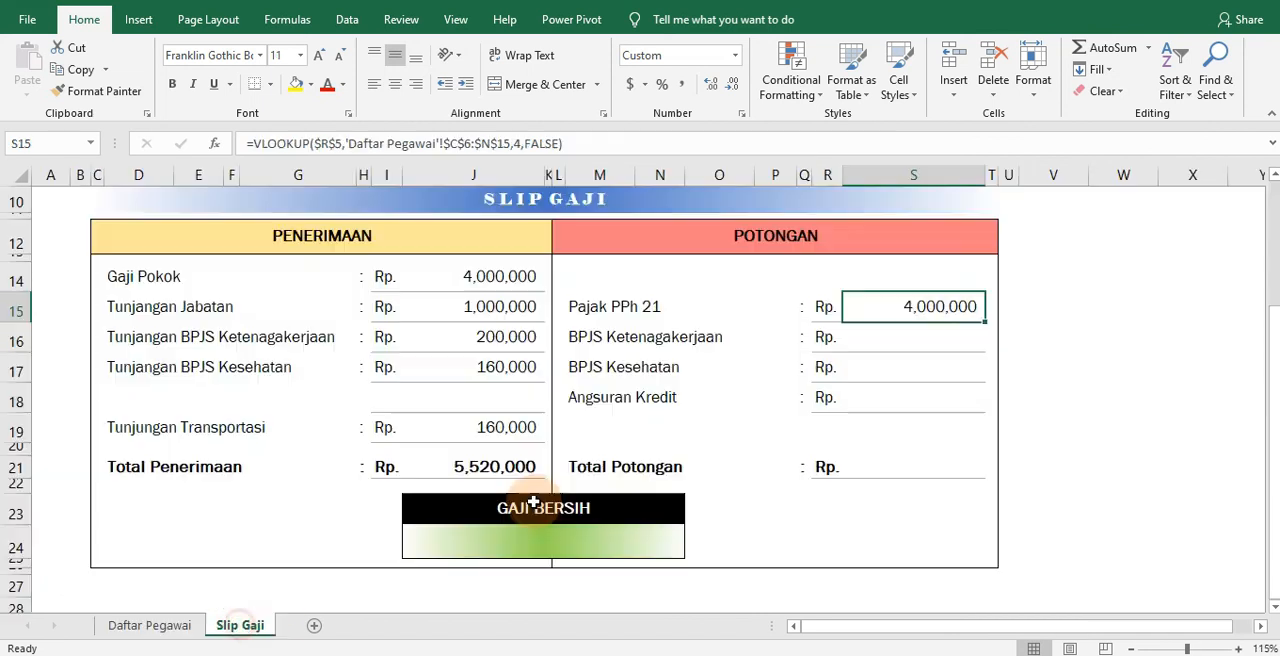
left_click(519, 143)
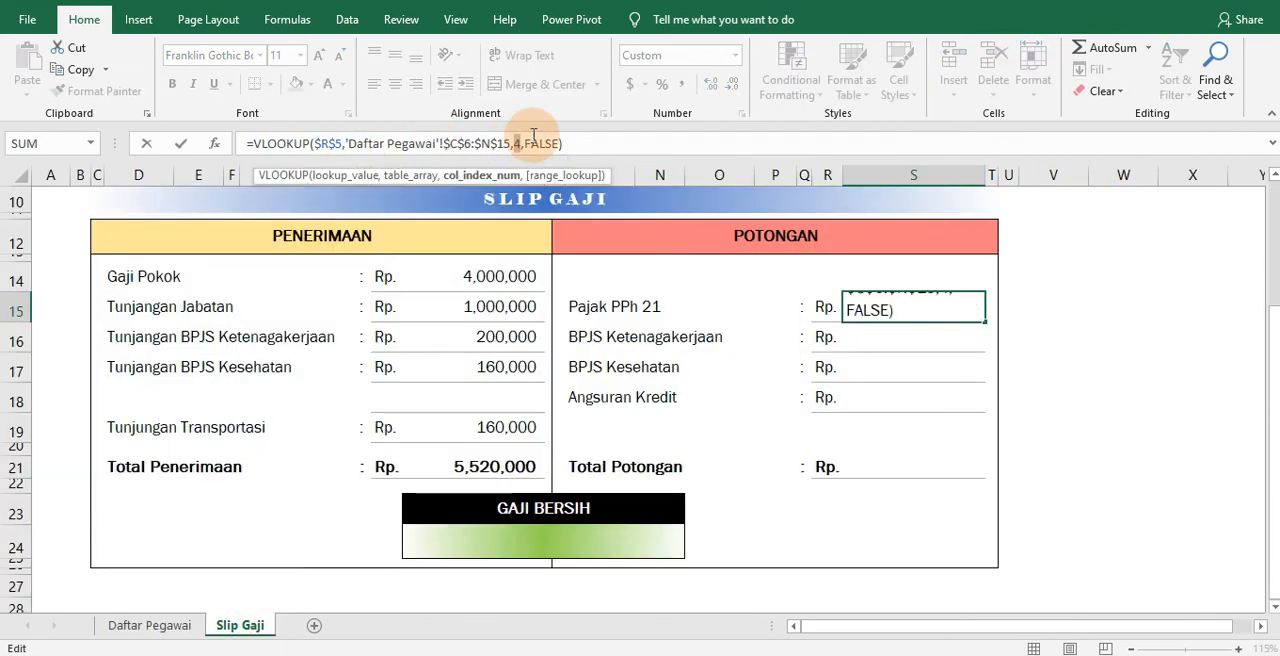
type("10")
key("Return")
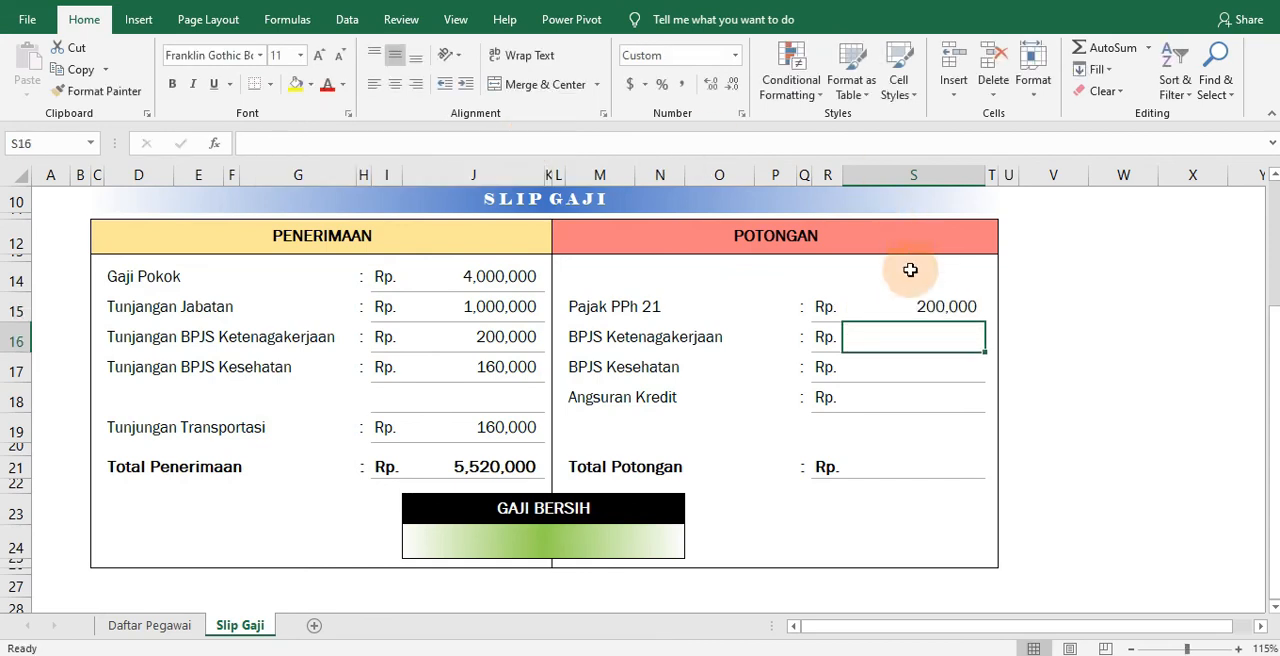
Copy the Pajak PPh 21 formula into the BPJS Ketenagakerjaan deduction cell S16 and set its column index to 7, the Karyawan column
left_click(948, 310)
left_click_drag(950, 325, 951, 337)
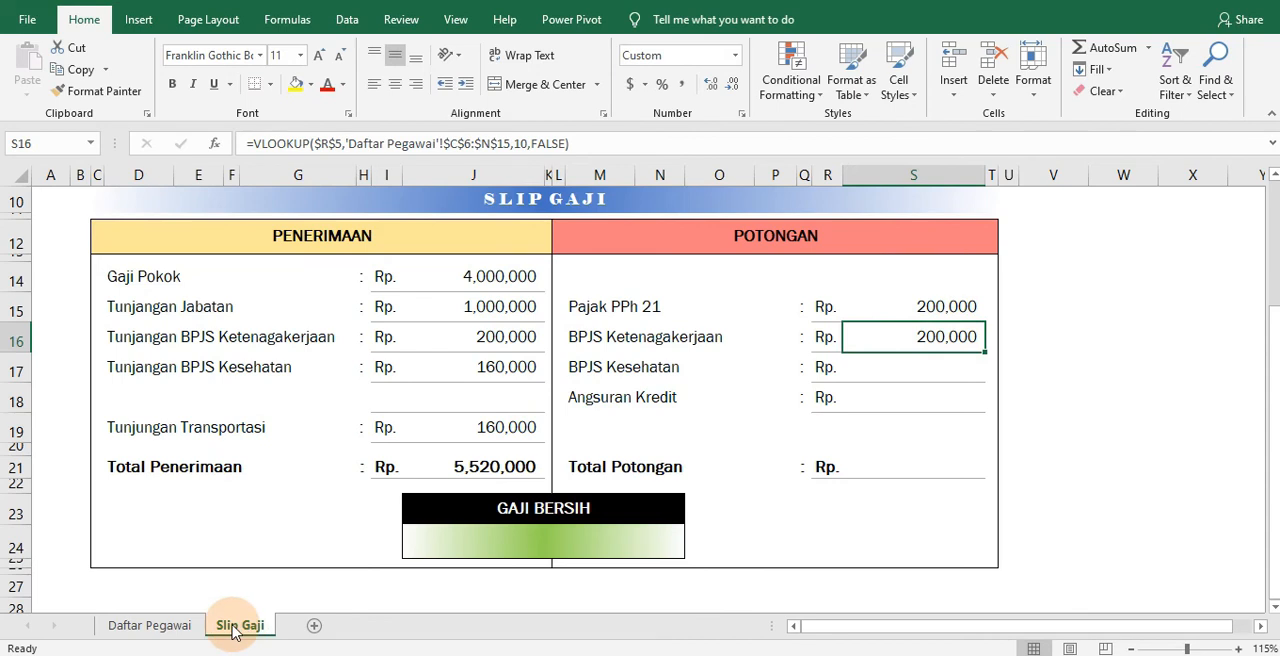
left_click(150, 625)
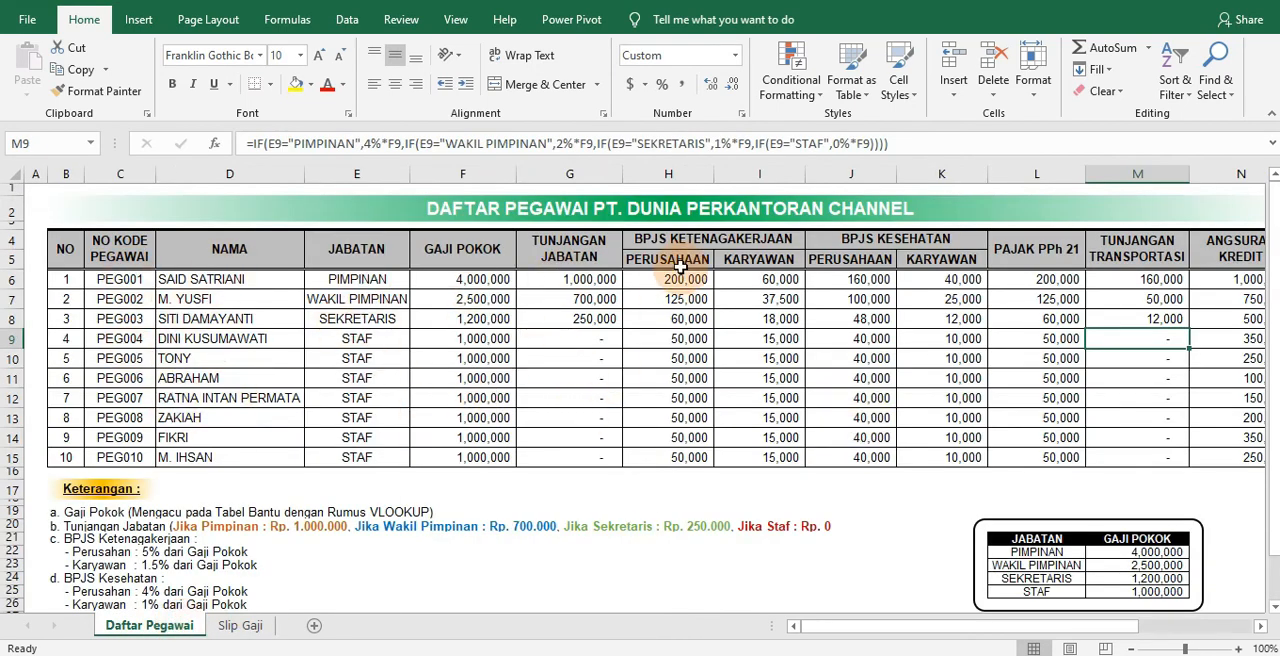
left_click(253, 630)
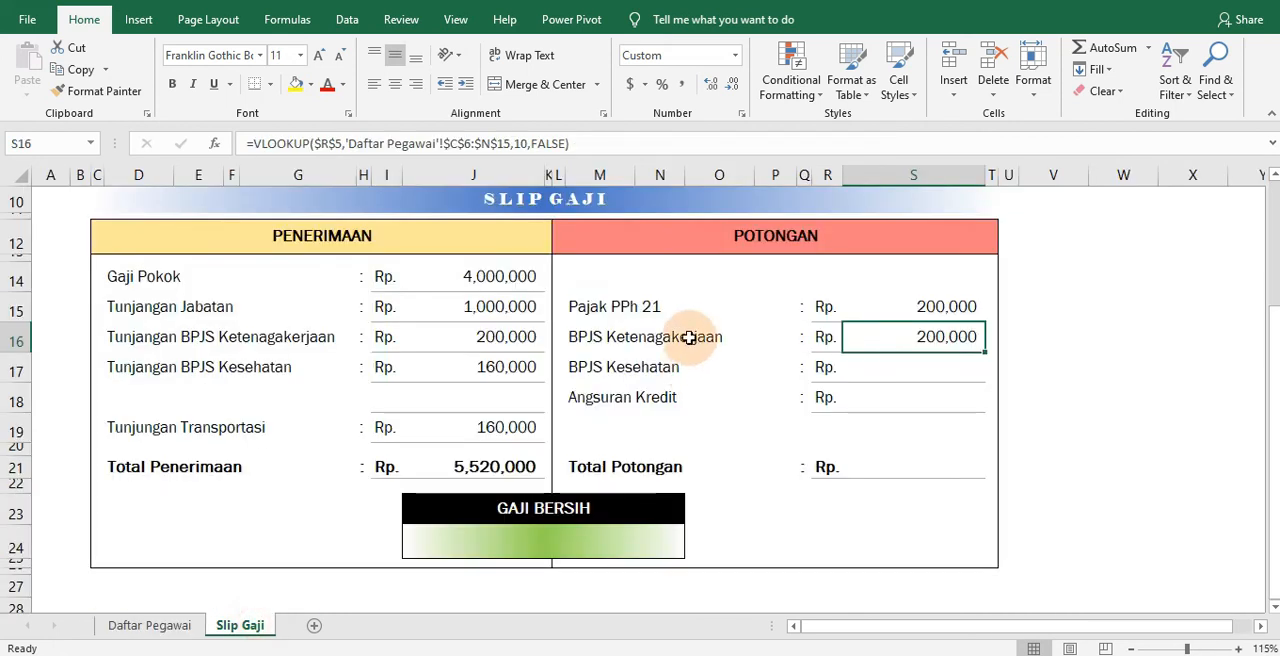
double_click(521, 143)
type("11")
key("Return")
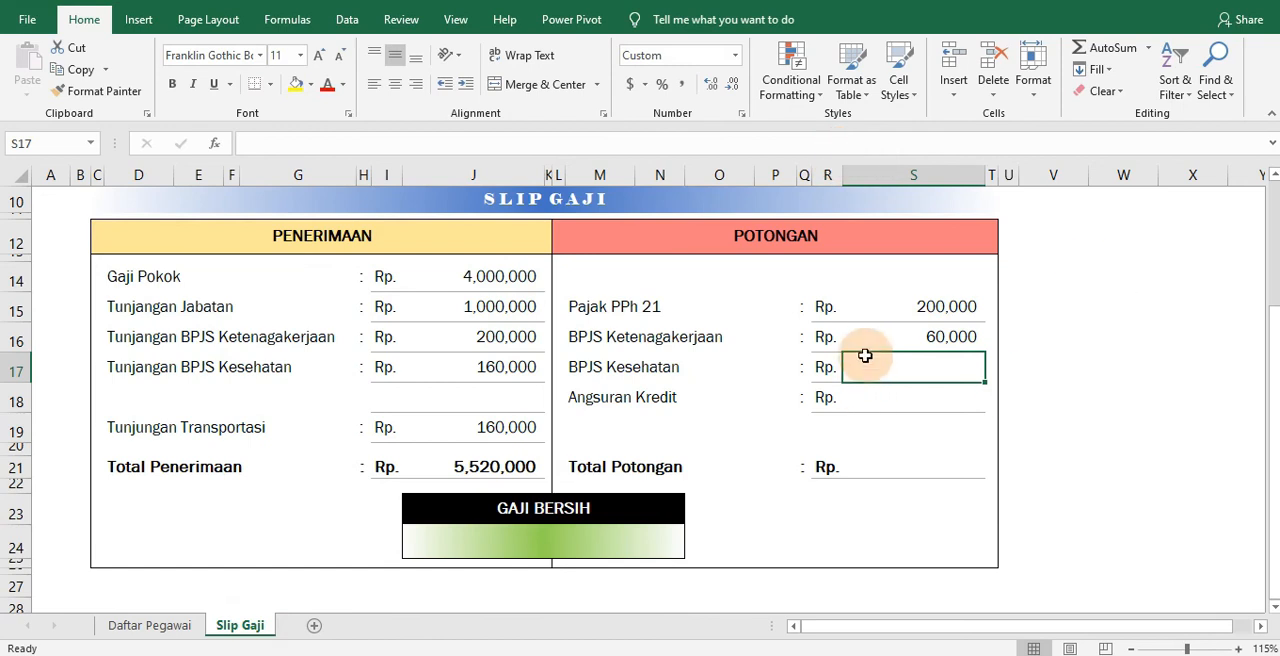
Copy the S16 formula into the BPJS Kesehatan deduction cell S17 and set its column index to 9, the Karyawan column
left_click(172, 627)
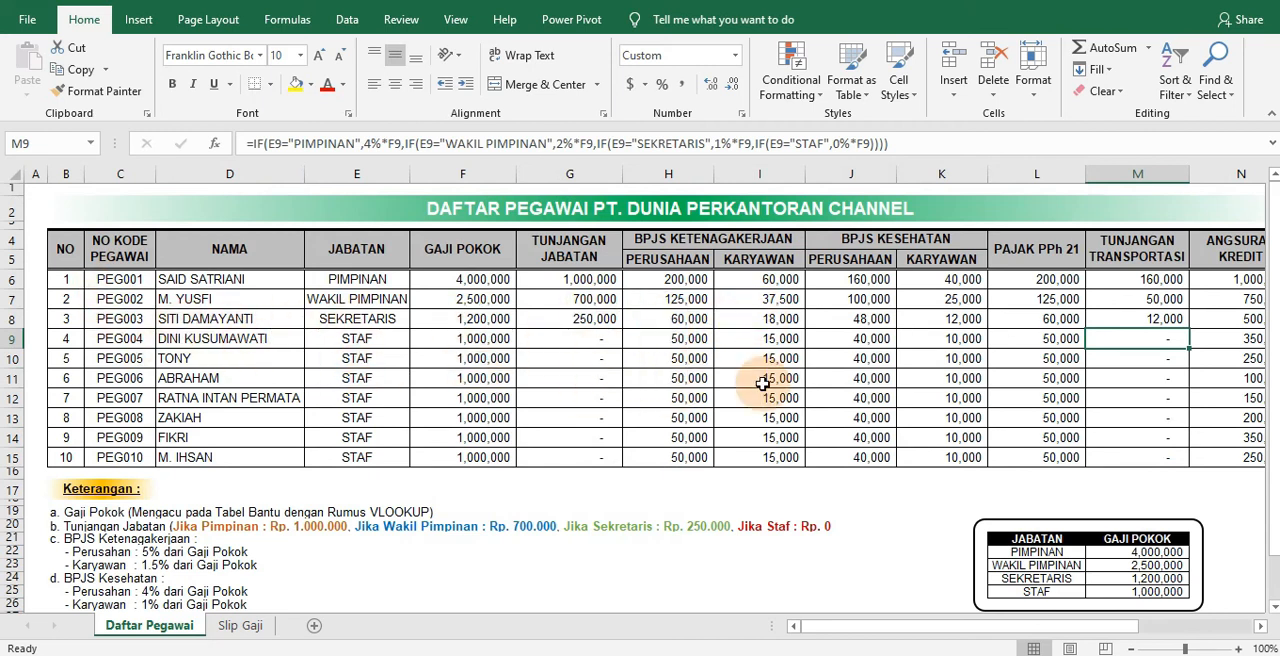
left_click(245, 625)
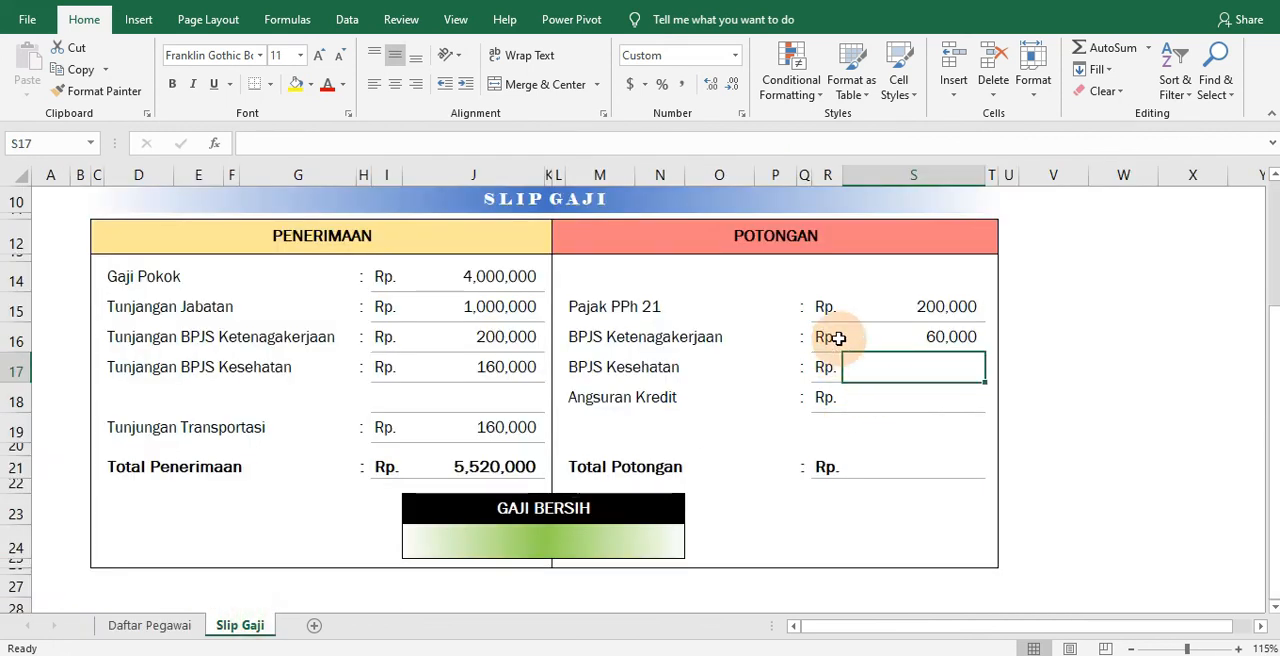
left_click(909, 338)
left_click_drag(918, 367, 920, 368)
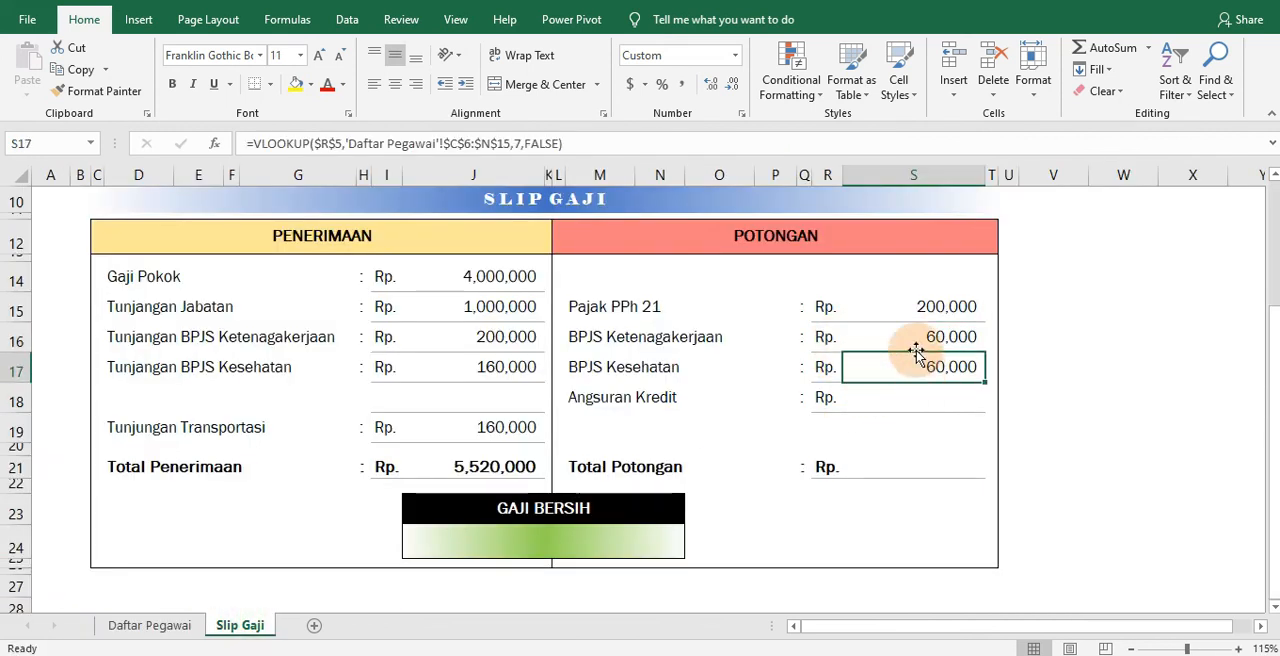
double_click(518, 143)
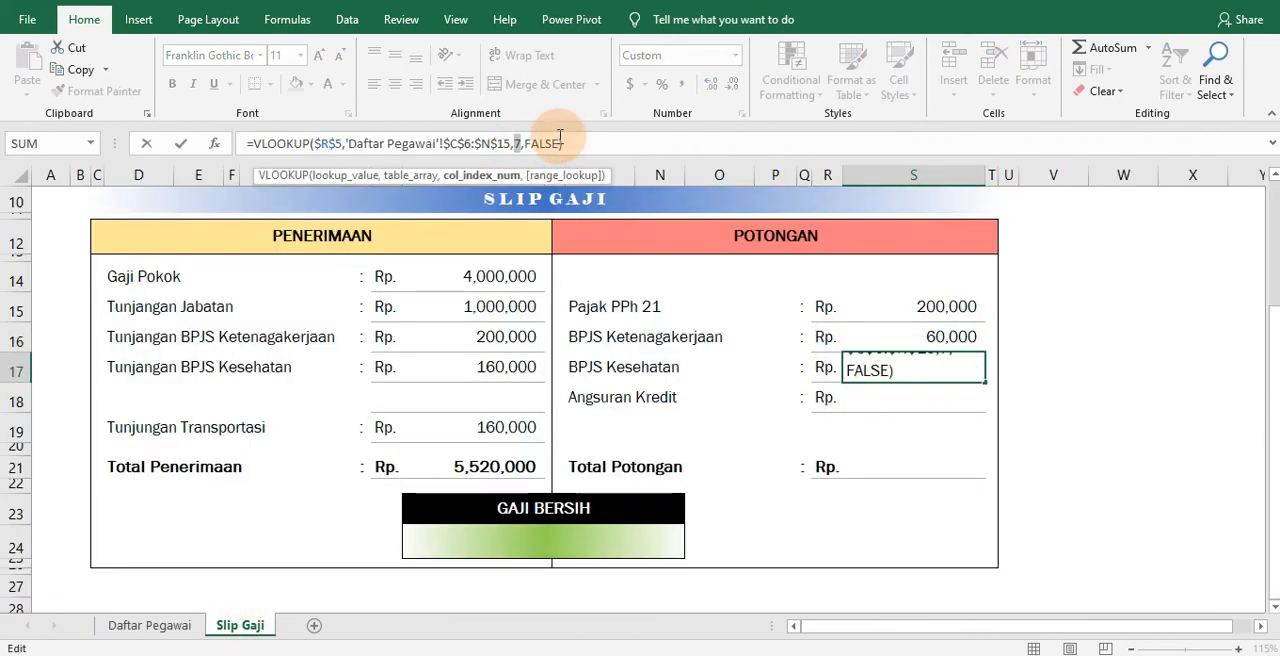
type("9")
key("Return")
Copy the S17 formula into the Angsuran Kredit cell S18 and set its column index to the Angsuran Kredit column of Daftar Pegawai
left_click(897, 366)
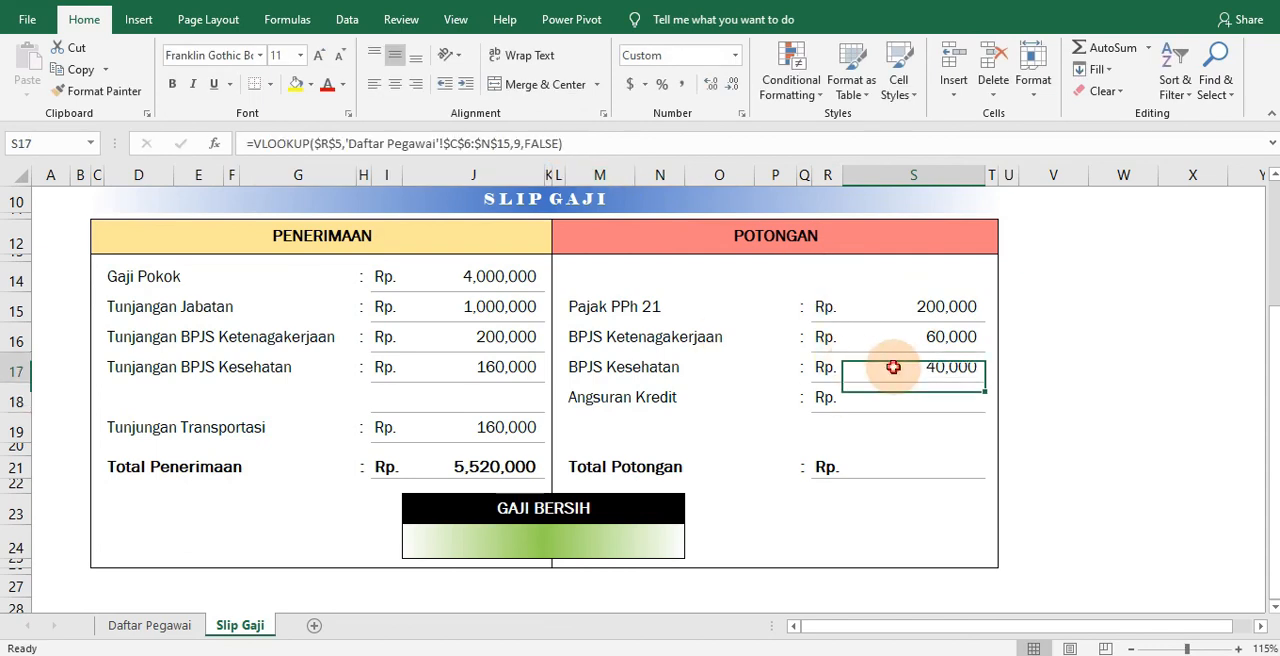
left_click_drag(913, 388, 913, 396)
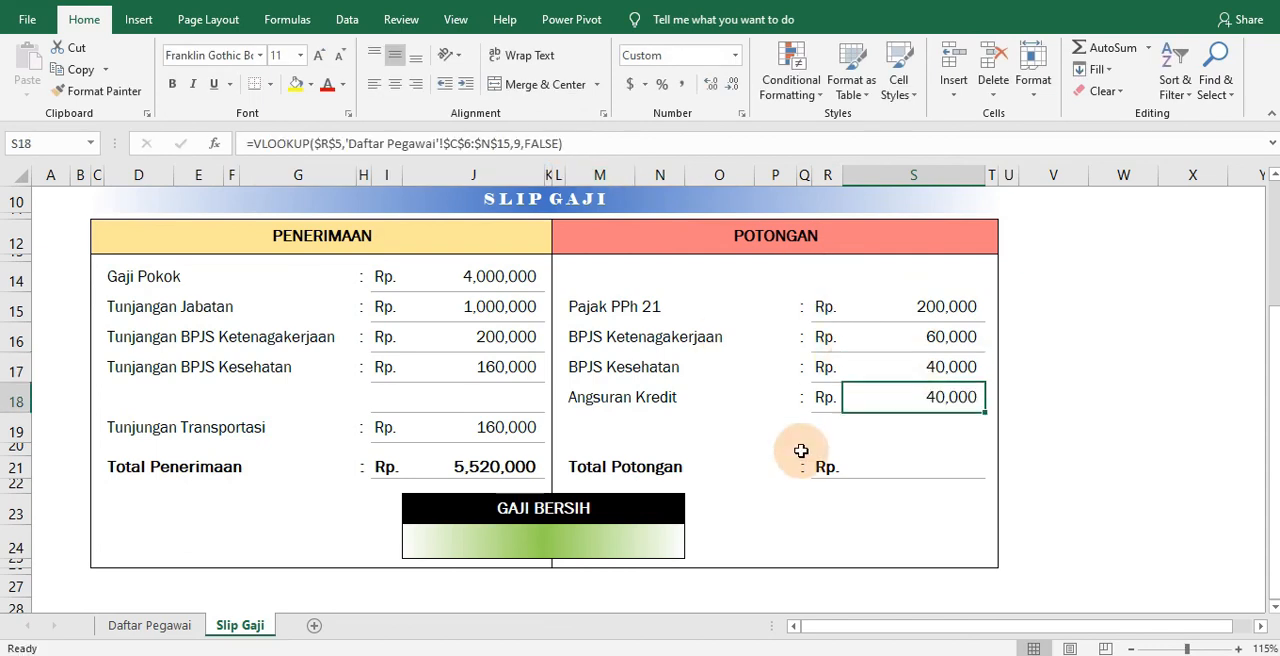
left_click(149, 625)
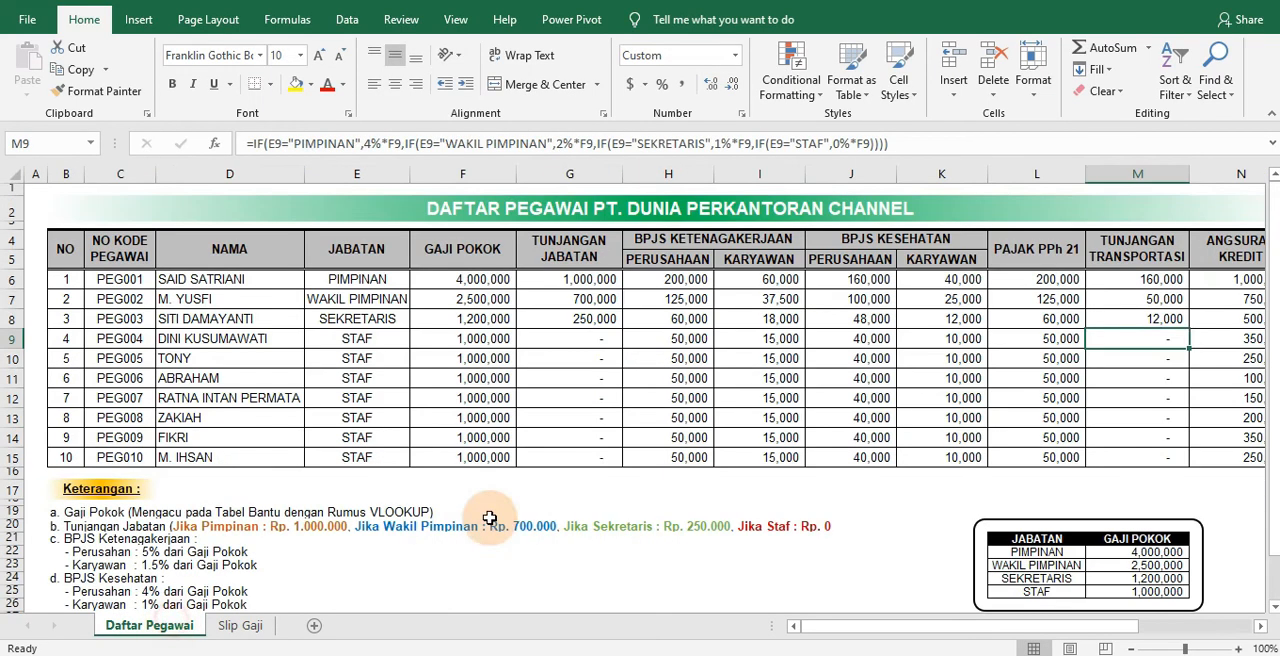
left_click(1133, 648)
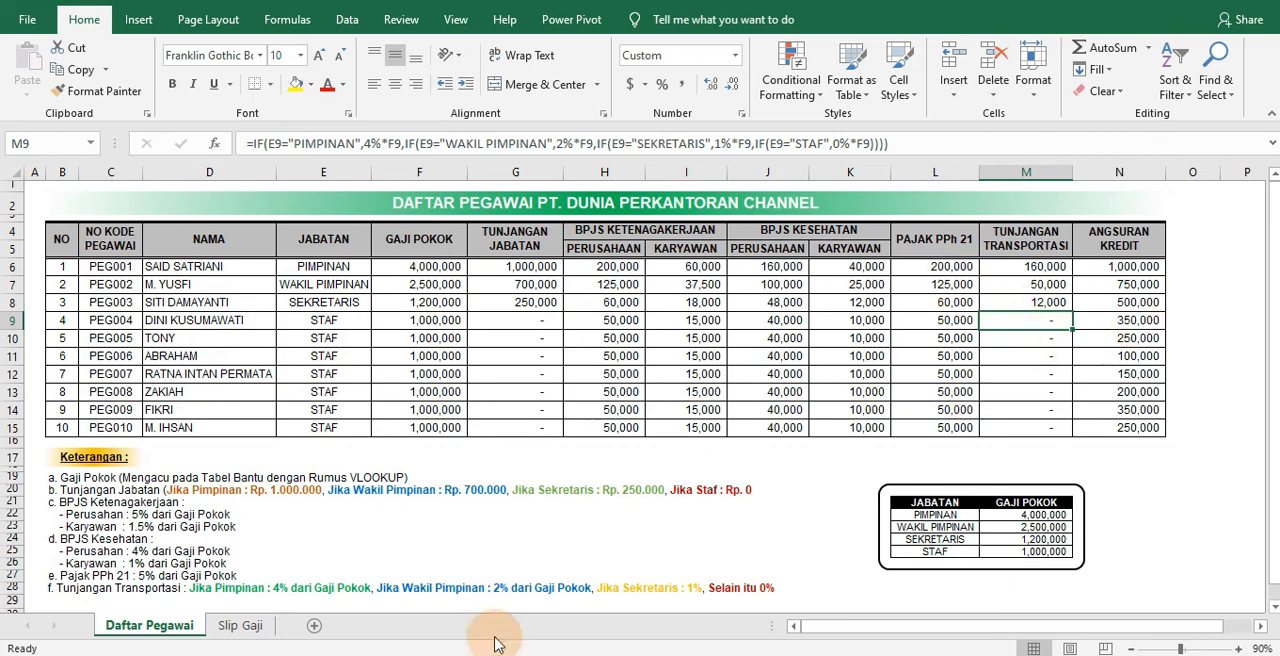
left_click(240, 624)
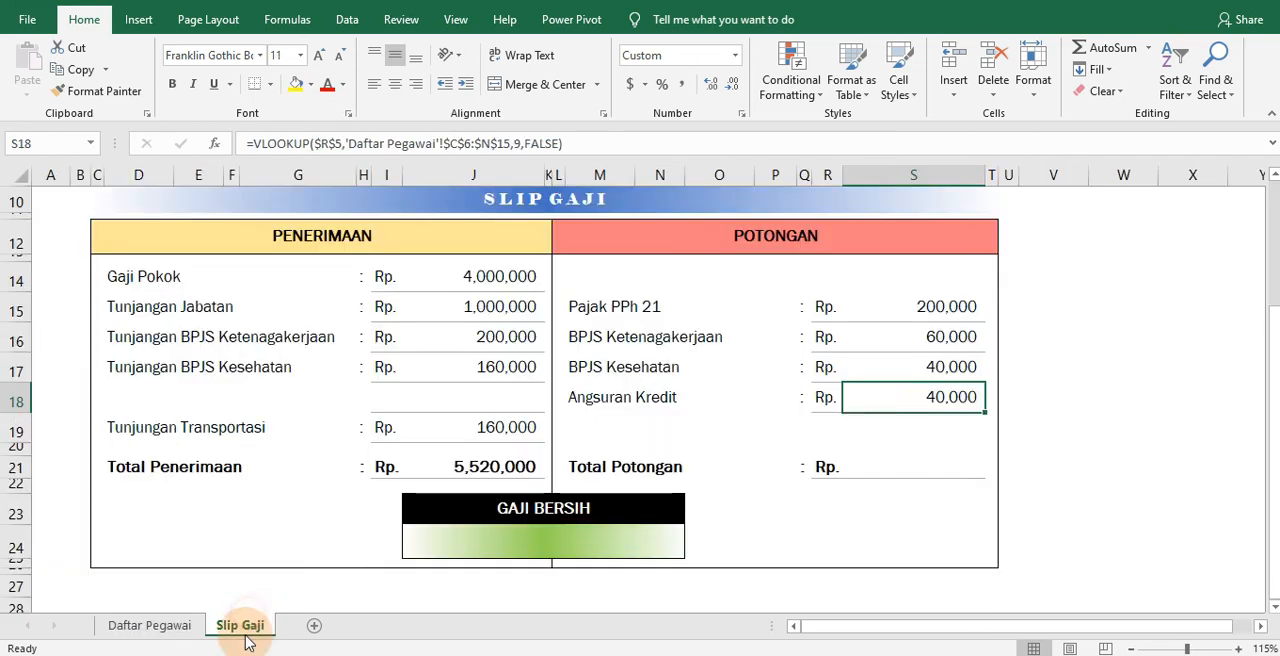
left_click(516, 143)
type("5")
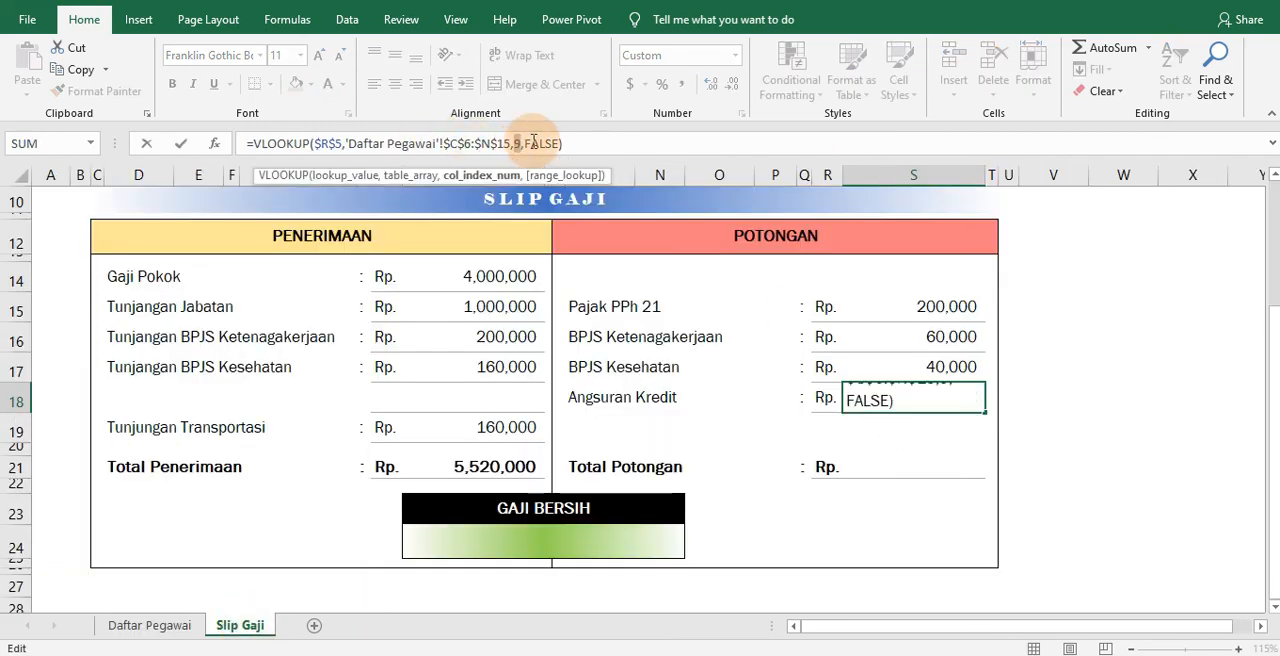
key("Return")
Total the deduction items in the Total Potongan cell S21 with =SUM(S15:S18)
left_click(890, 467)
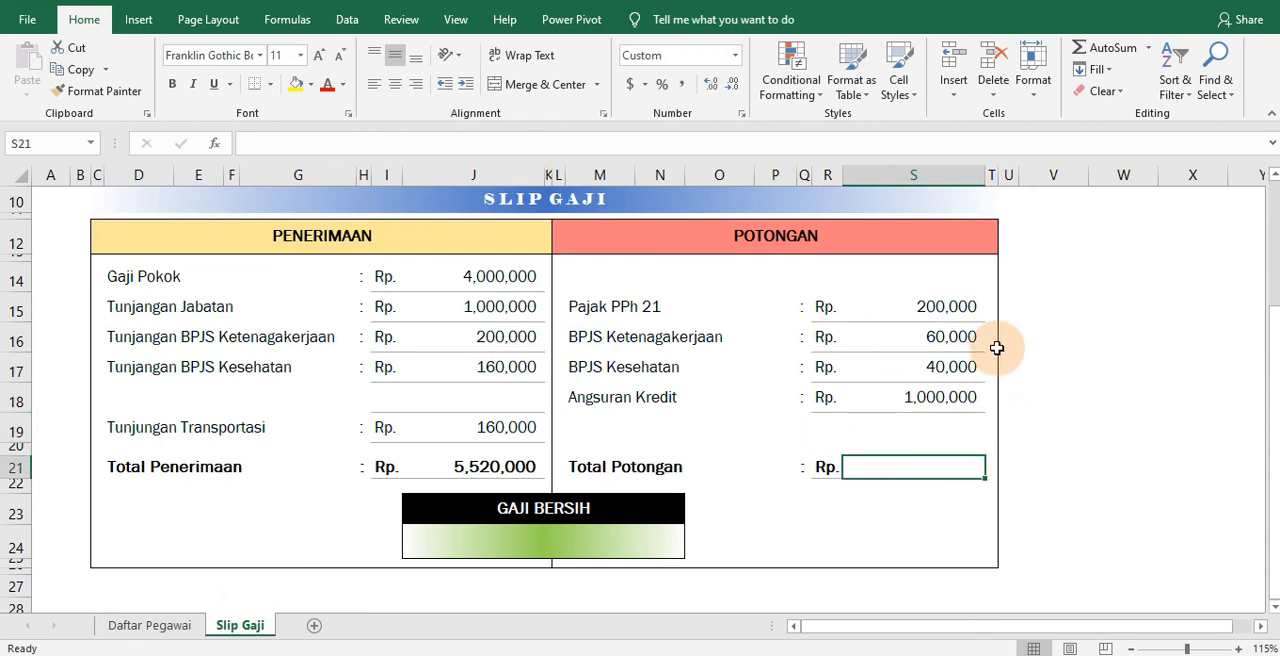
type("=S")
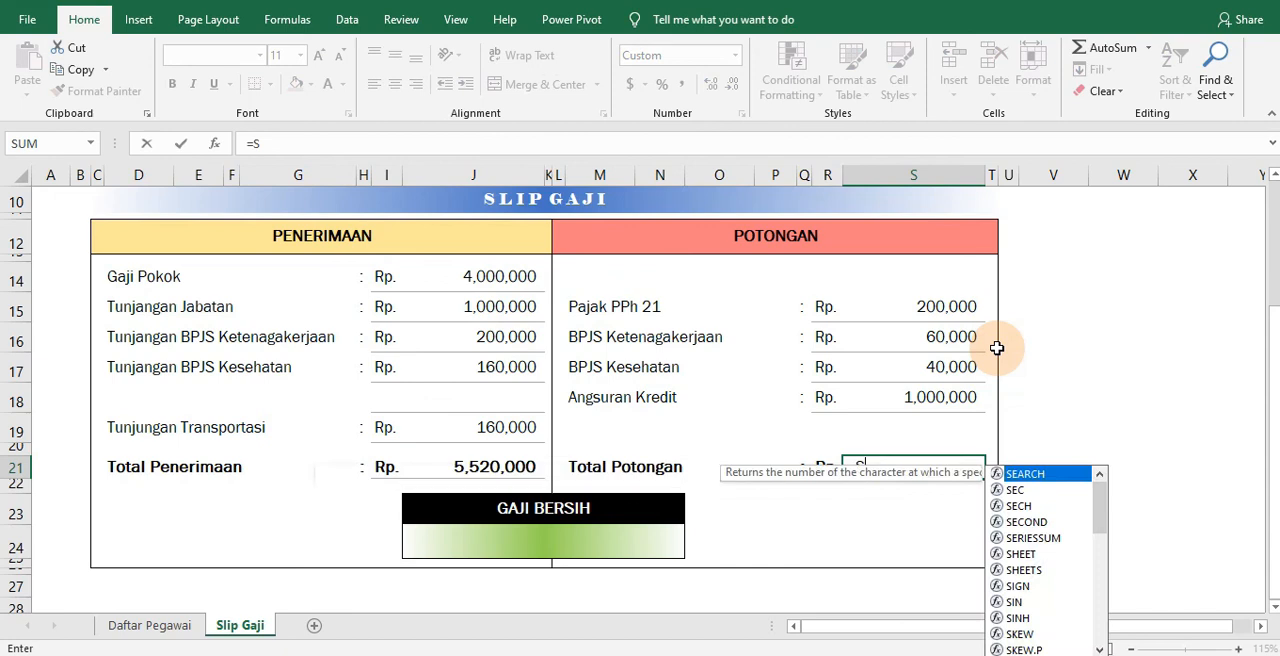
type("UM(")
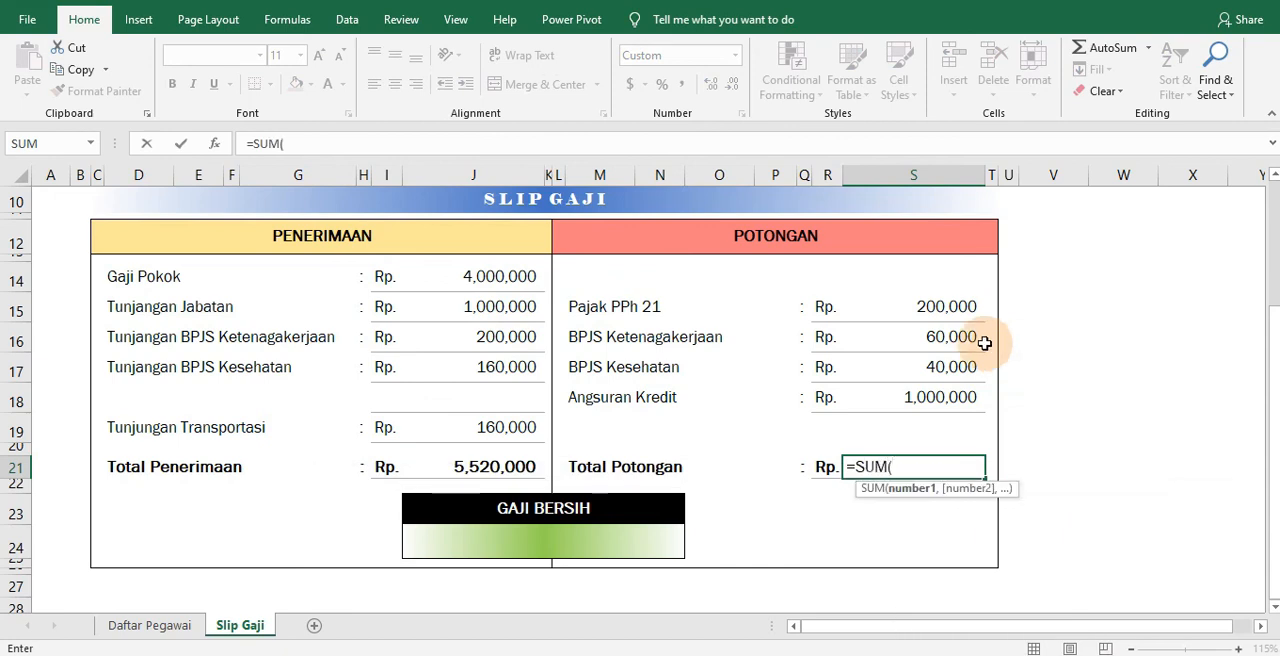
left_click_drag(946, 302, 924, 396)
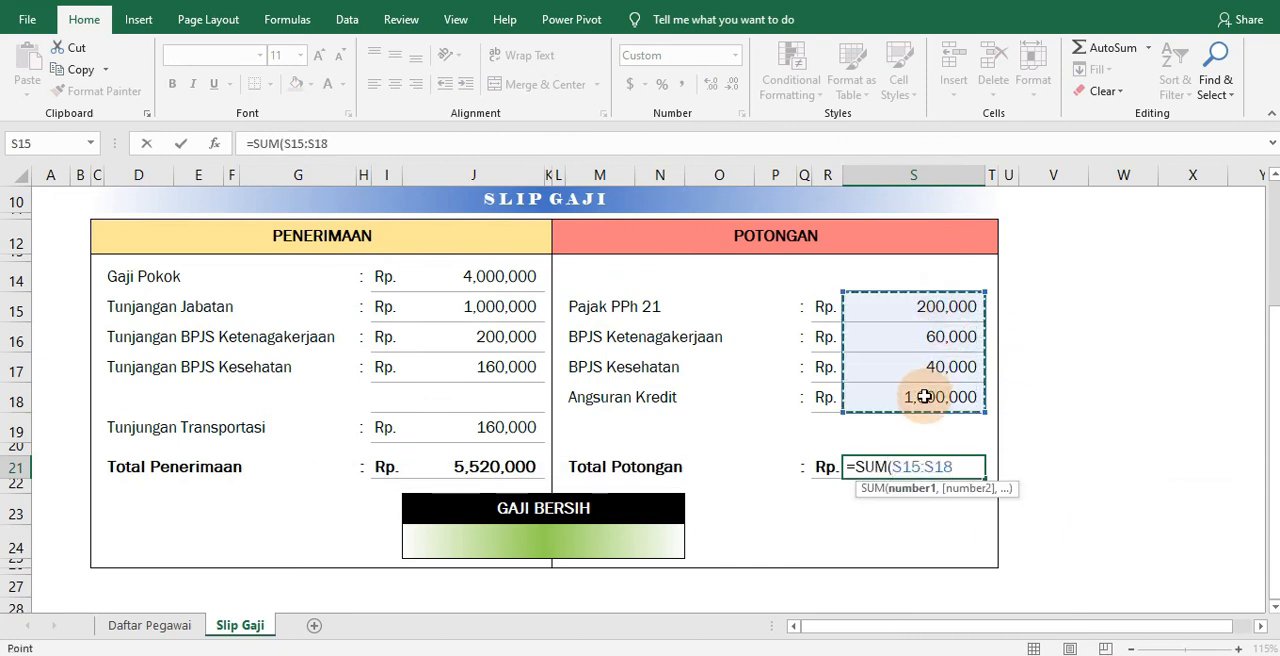
key("Return")
left_click(942, 467)
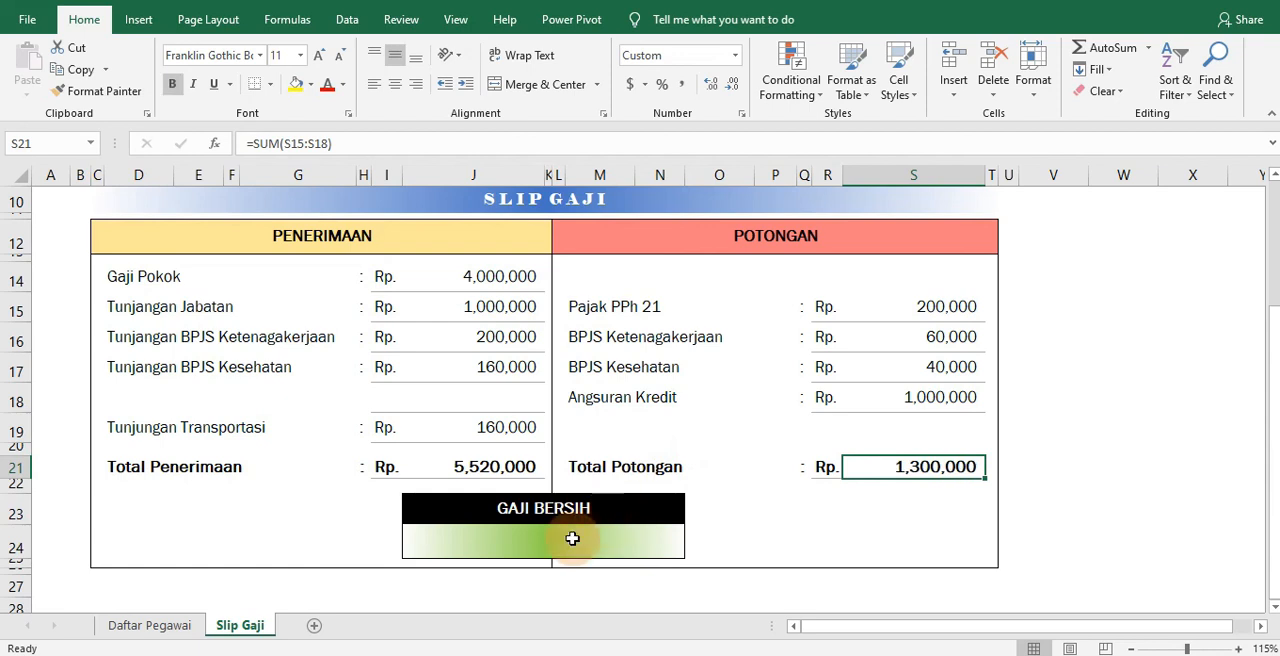
Calculate Gaji Bersih in J24 with =J21-S21 and apply center alignment to the cell
left_click(622, 540)
type("=")
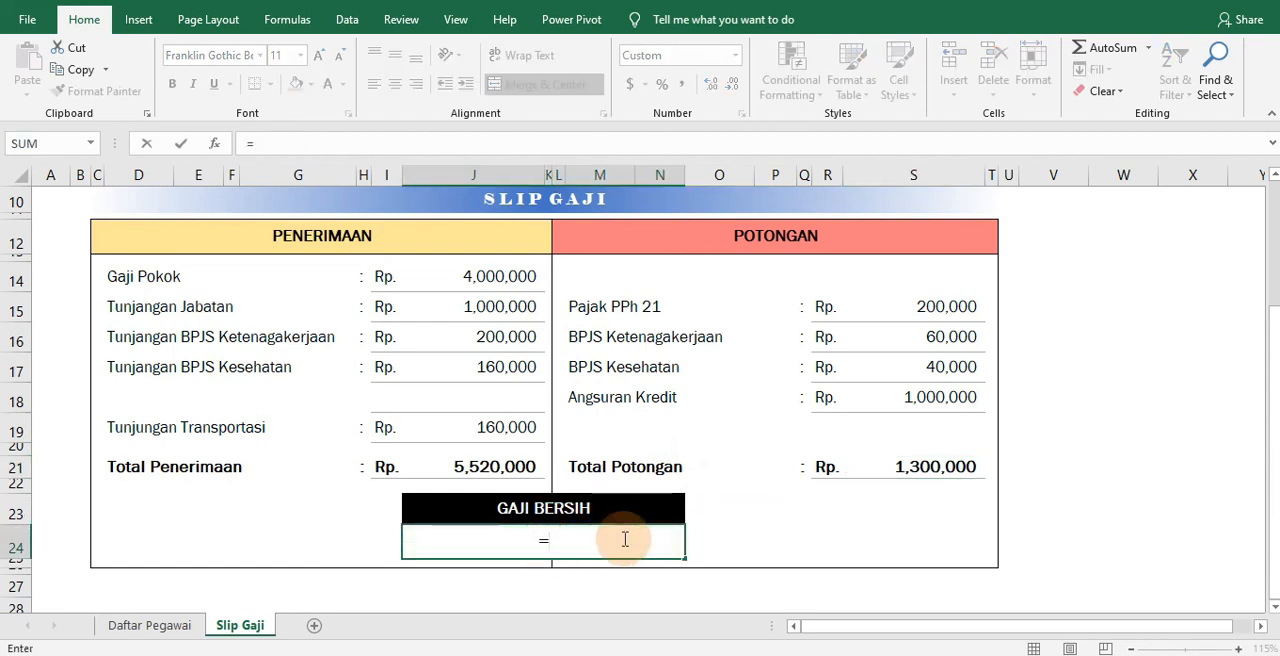
left_click(475, 467)
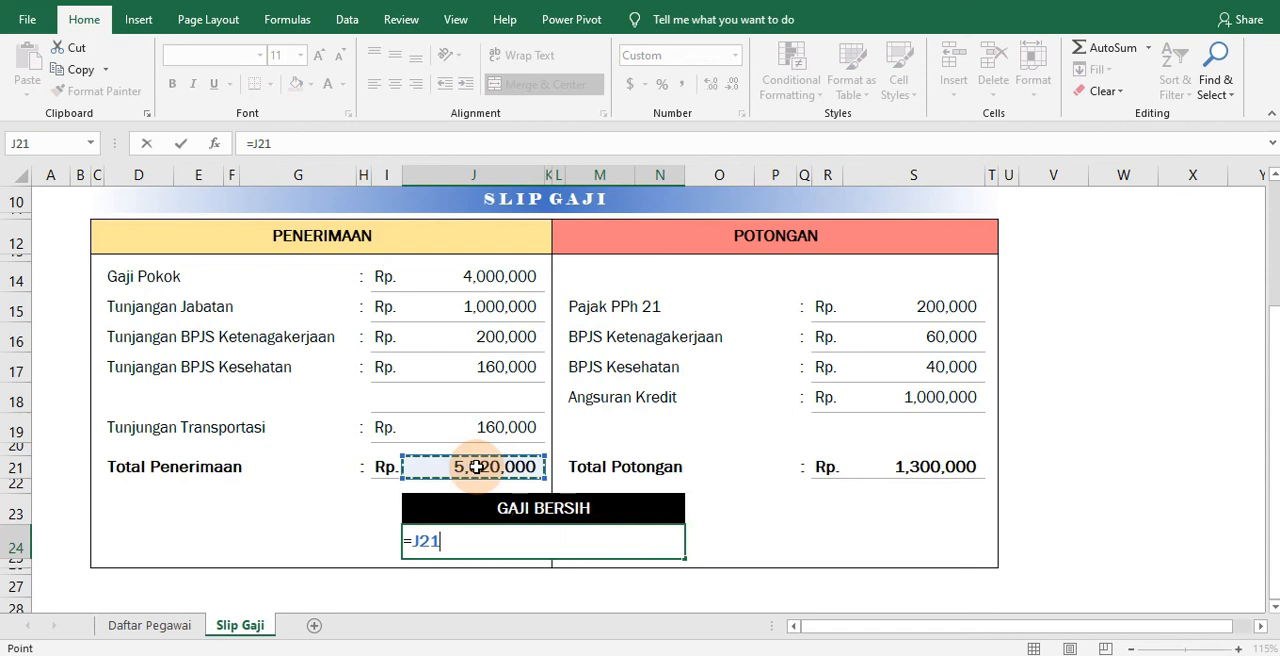
type("-")
left_click(945, 465)
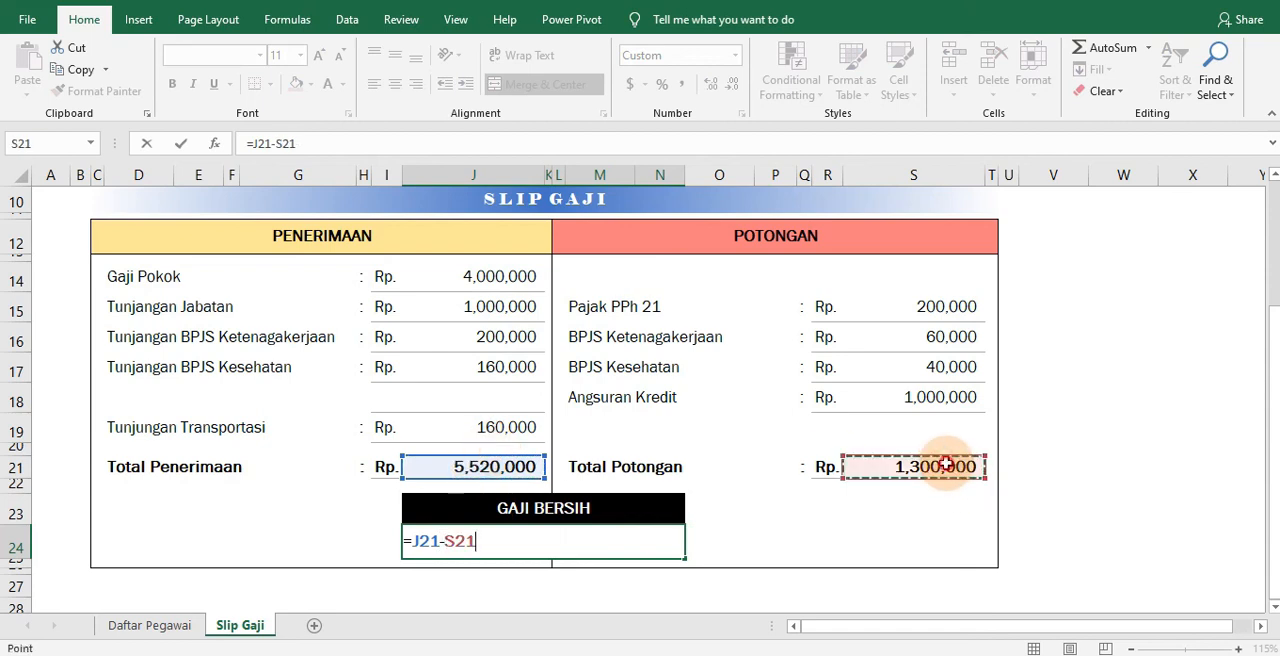
key("Return")
left_click(700, 510)
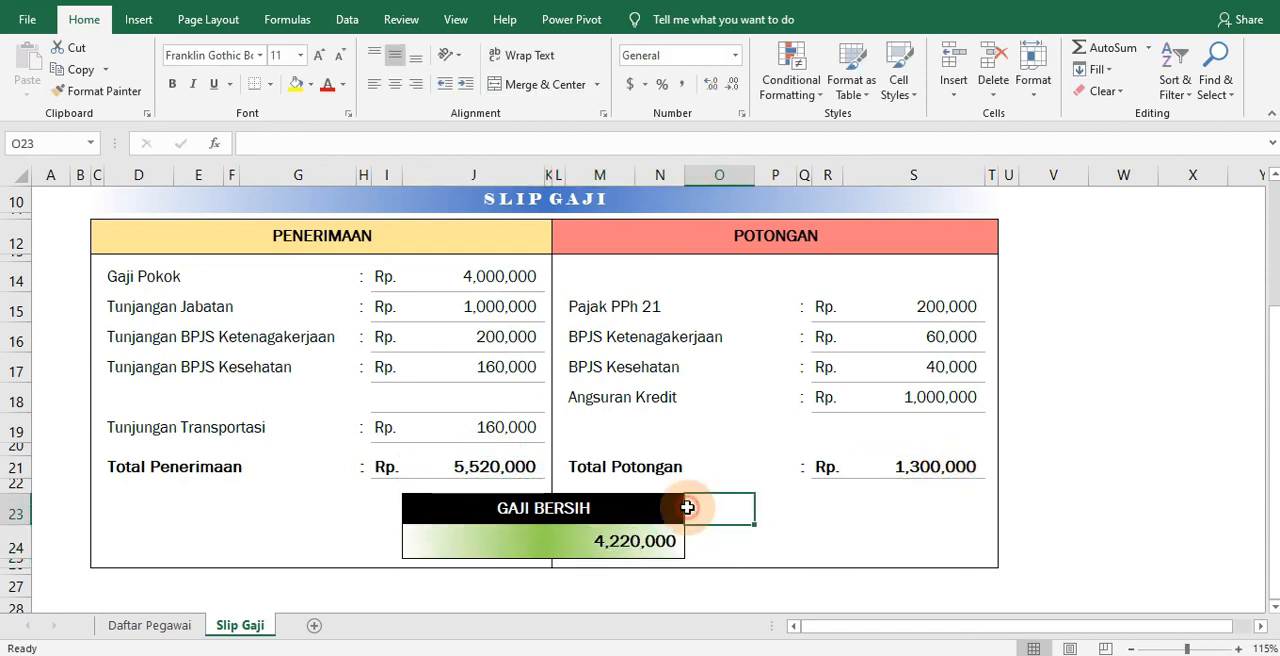
left_click(670, 542)
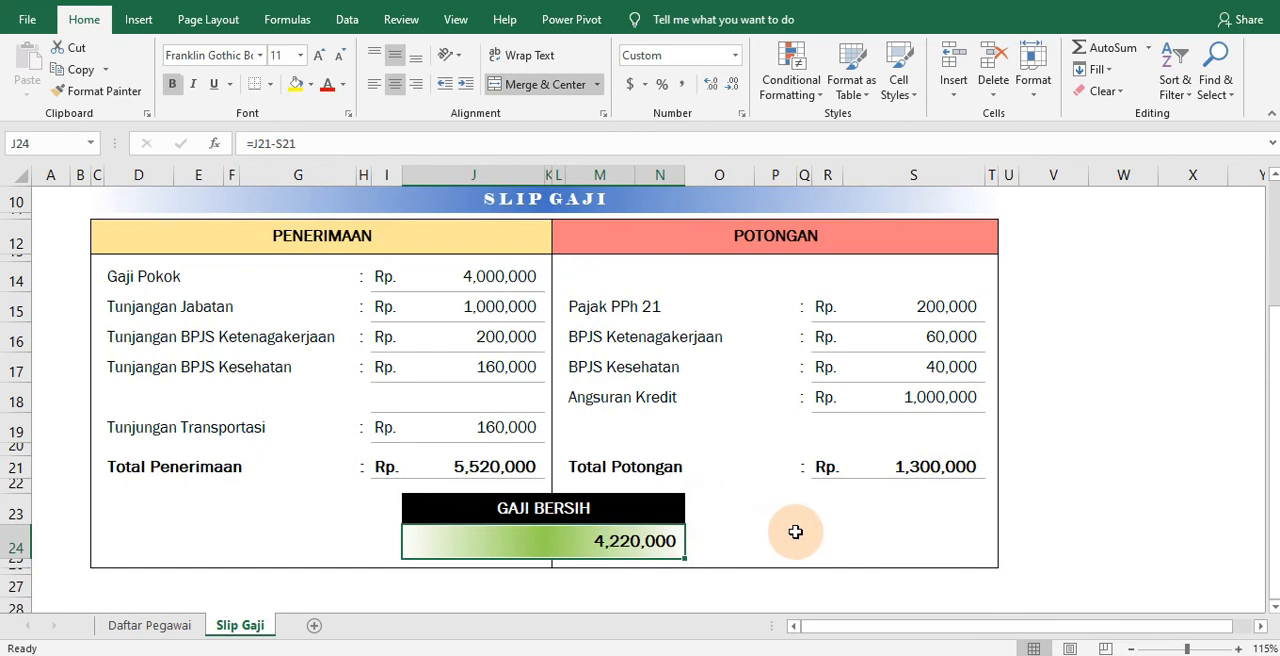
left_click(388, 86)
Test the payslip formulas by choosing the second employee code for No. Kode Pegawai in R5
scroll(800, 496, "up", 1)
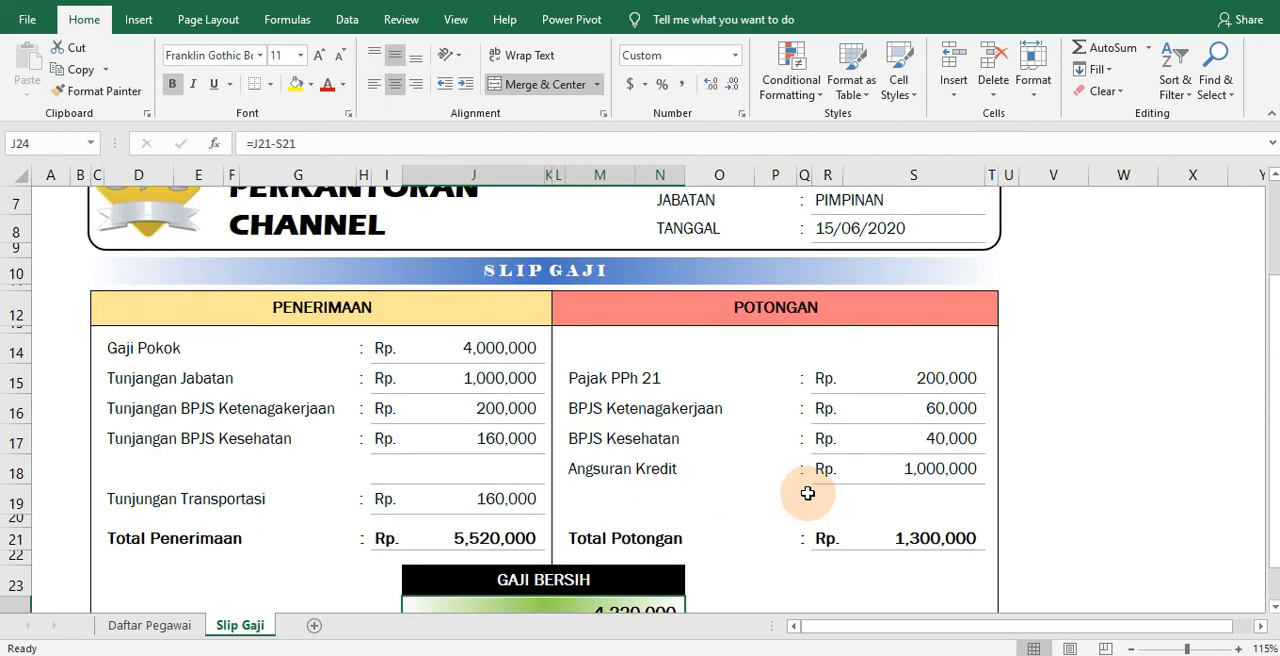
left_click(1131, 649)
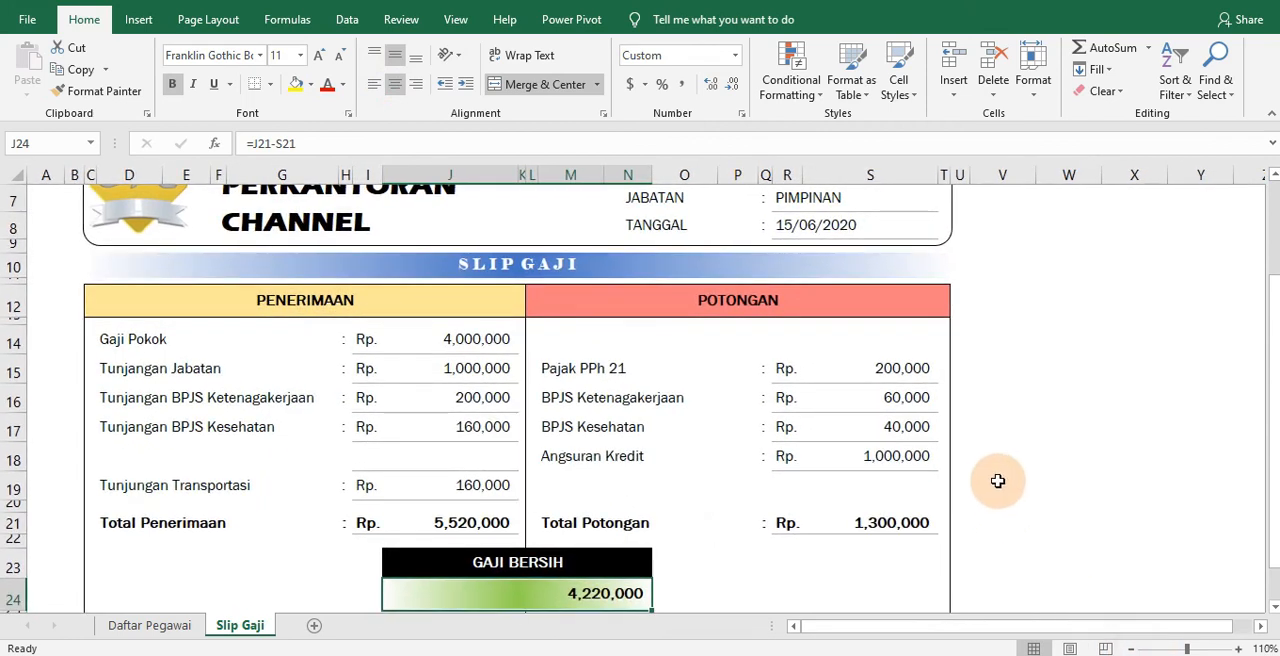
left_click(1131, 649)
left_click(1131, 649)
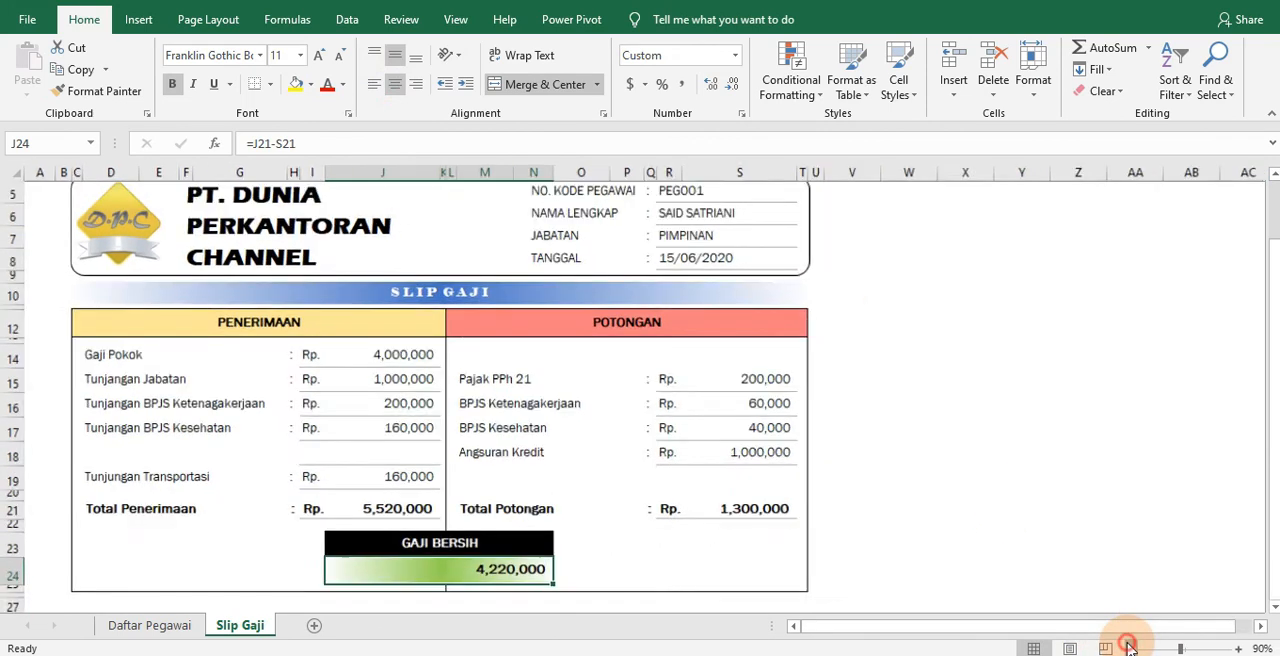
left_click(736, 205)
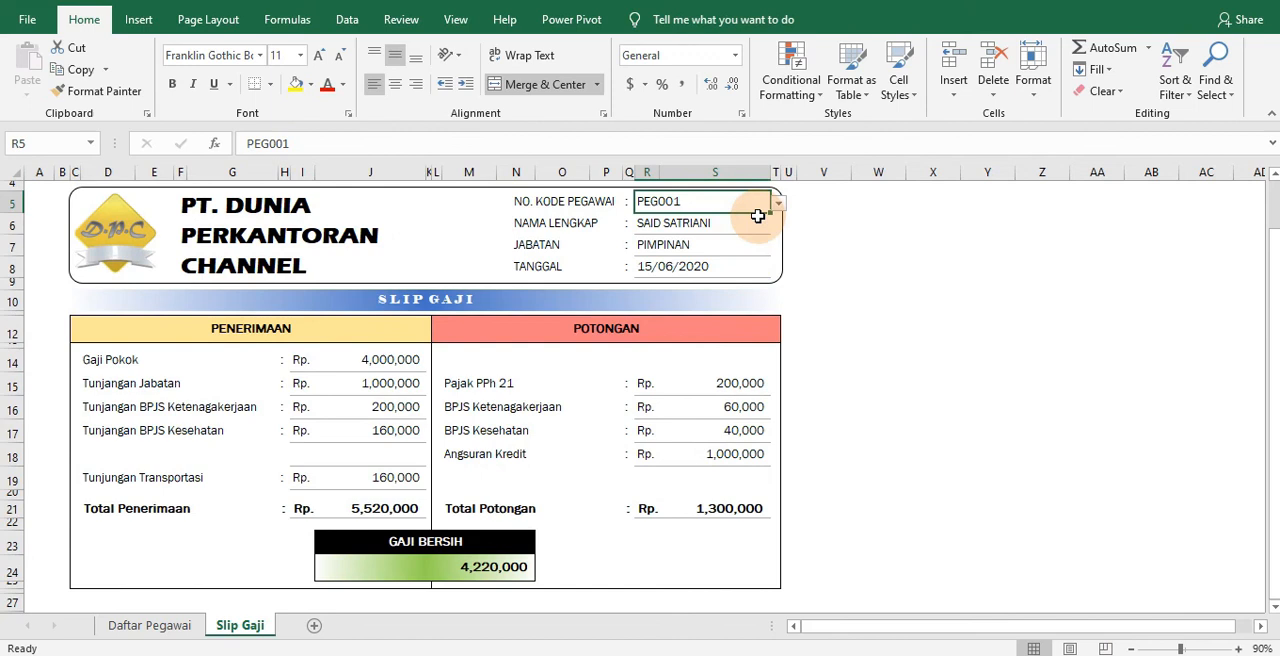
left_click(778, 204)
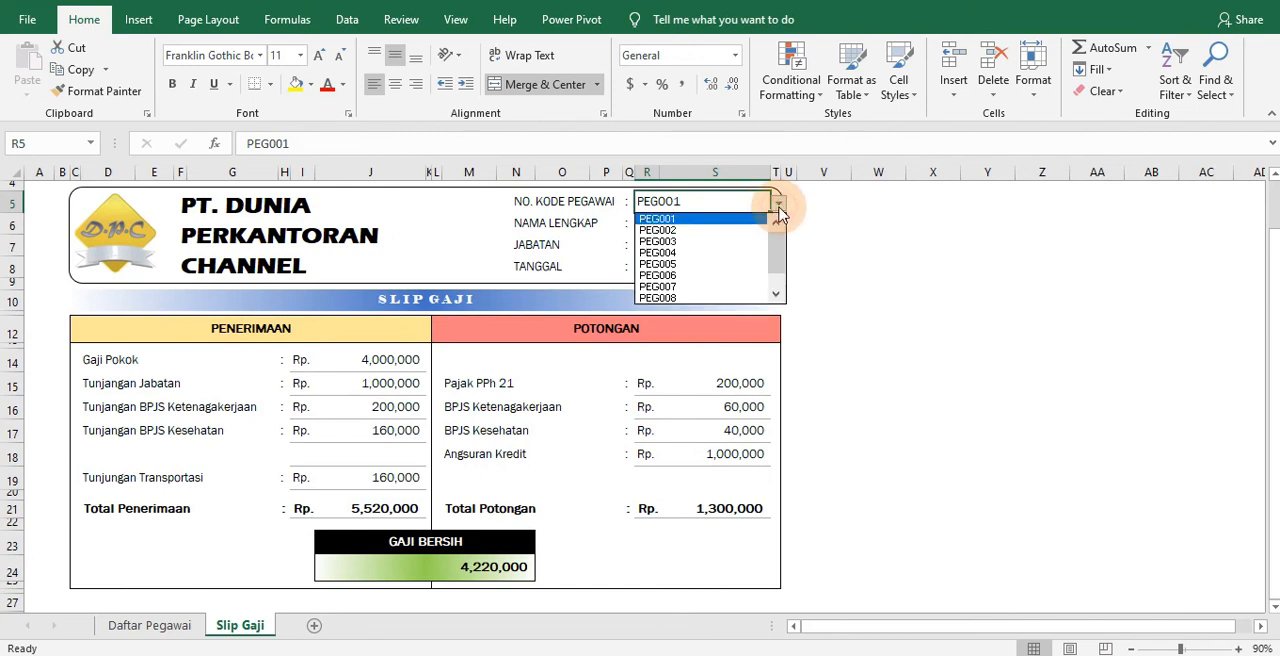
left_click(733, 230)
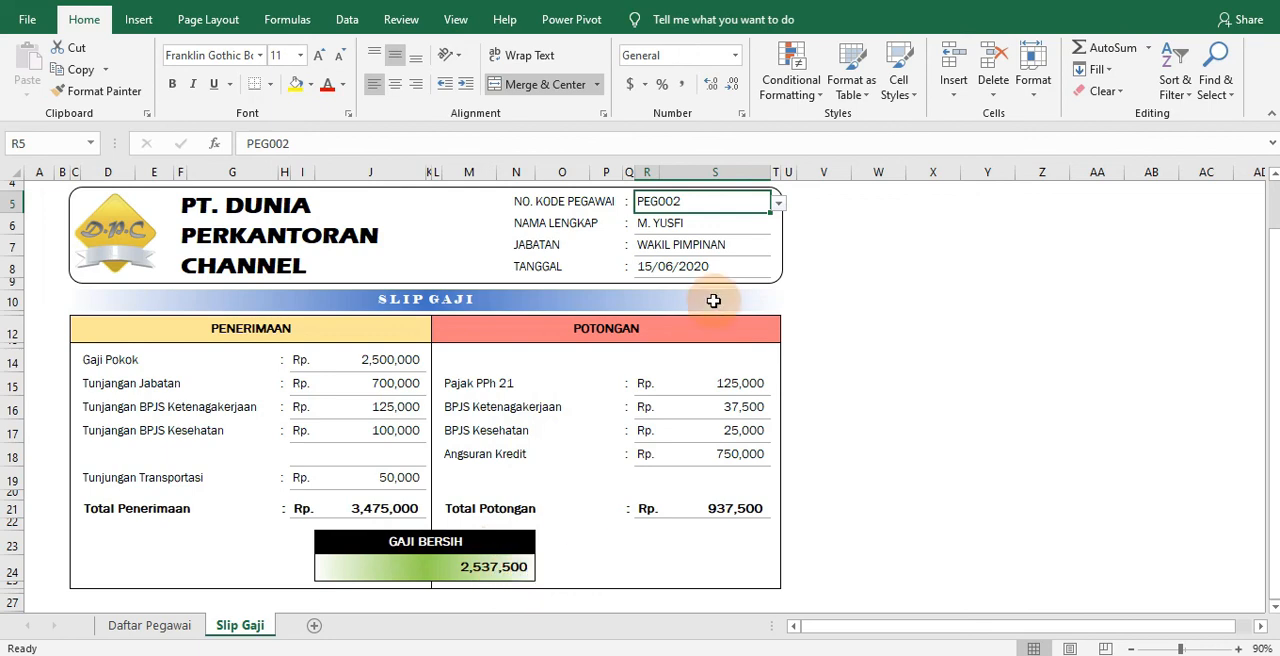
Change No. Kode Pegawai in R5 to the last employee code in the list
left_click(778, 203)
left_click_drag(781, 260, 777, 271)
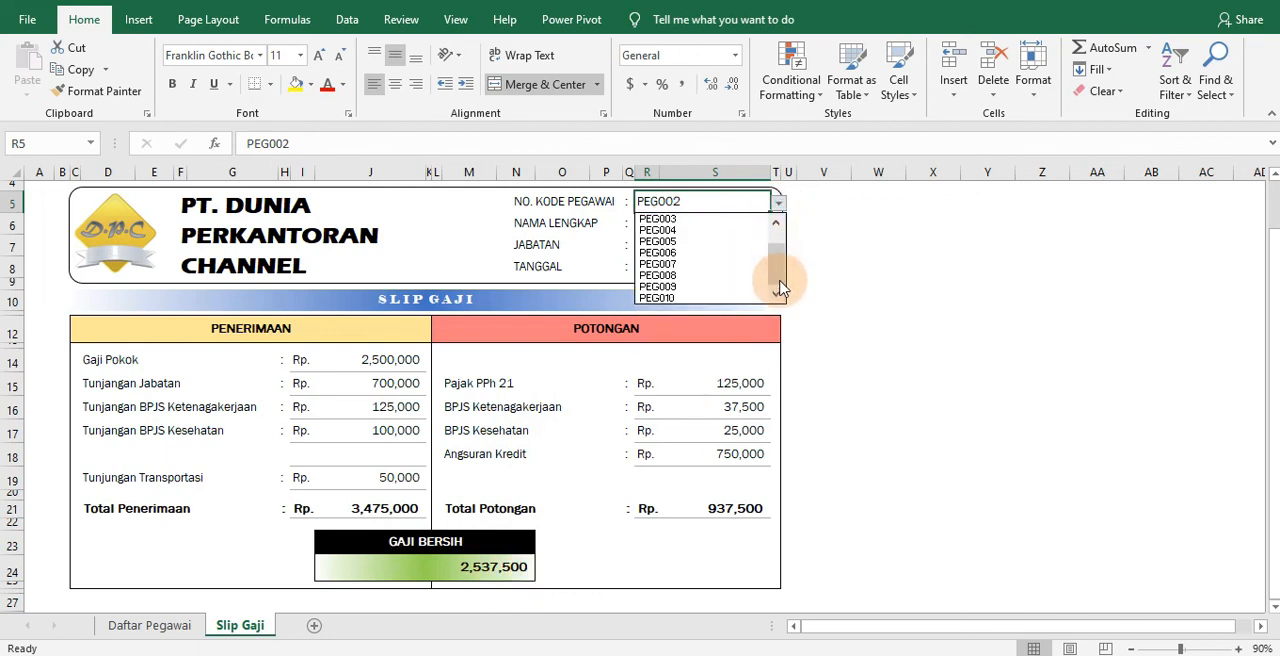
left_click(700, 297)
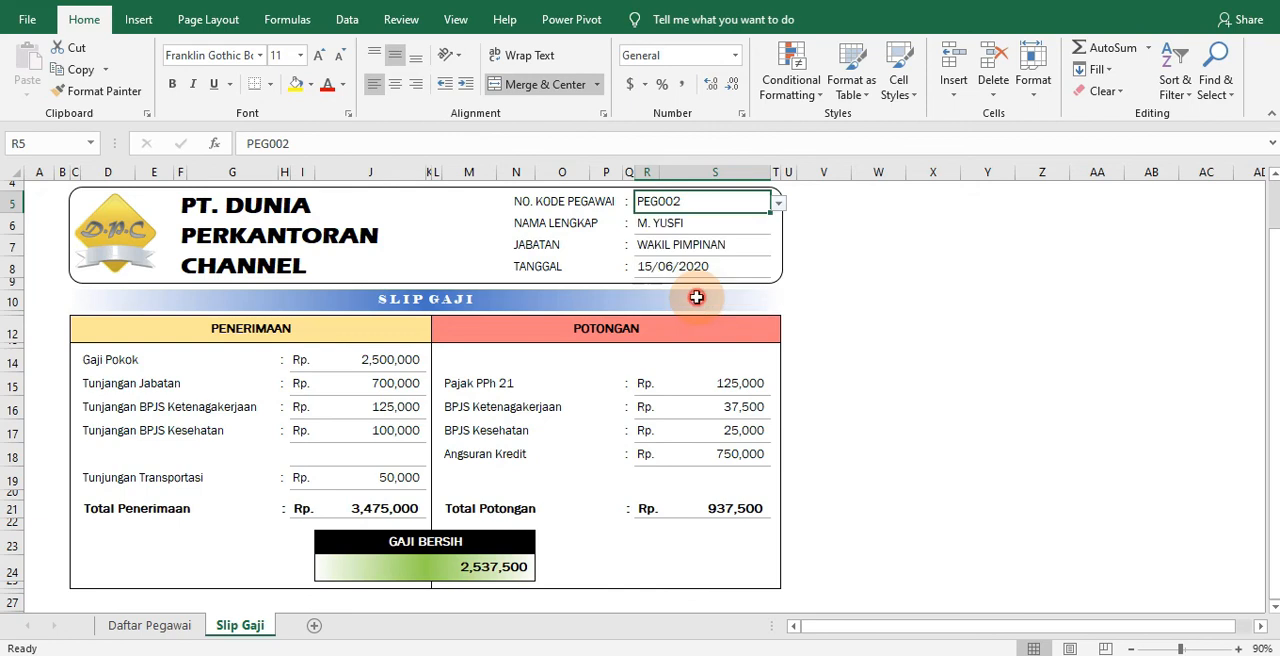
Test the payslip lookups by selecting the ninth, fifth and eighth employee codes in turn for No. Kode Pegawai in R5
left_click(778, 203)
left_click(714, 284)
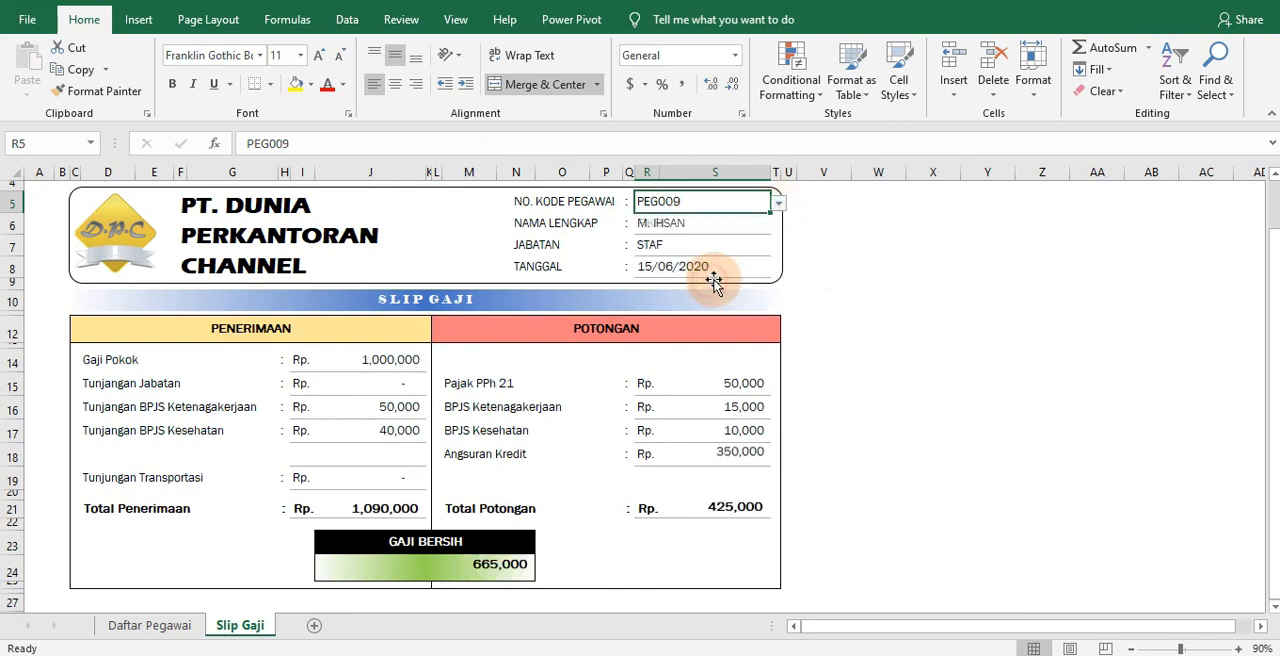
left_click(778, 203)
left_click(729, 246)
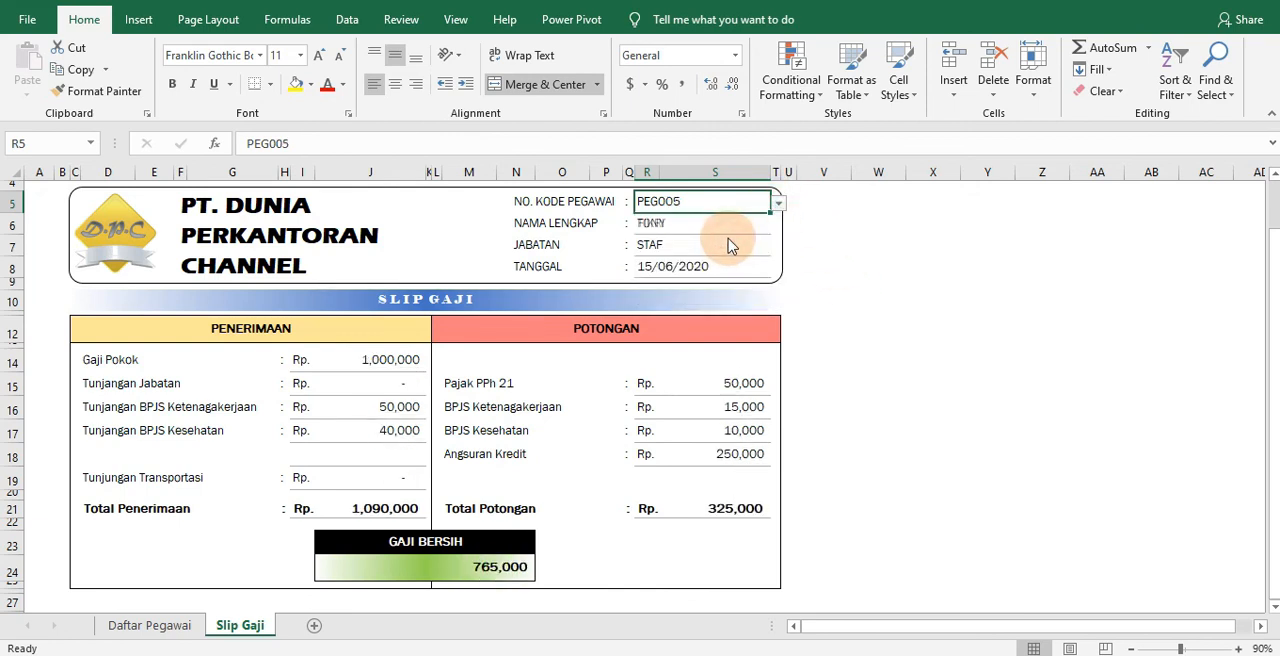
left_click(778, 203)
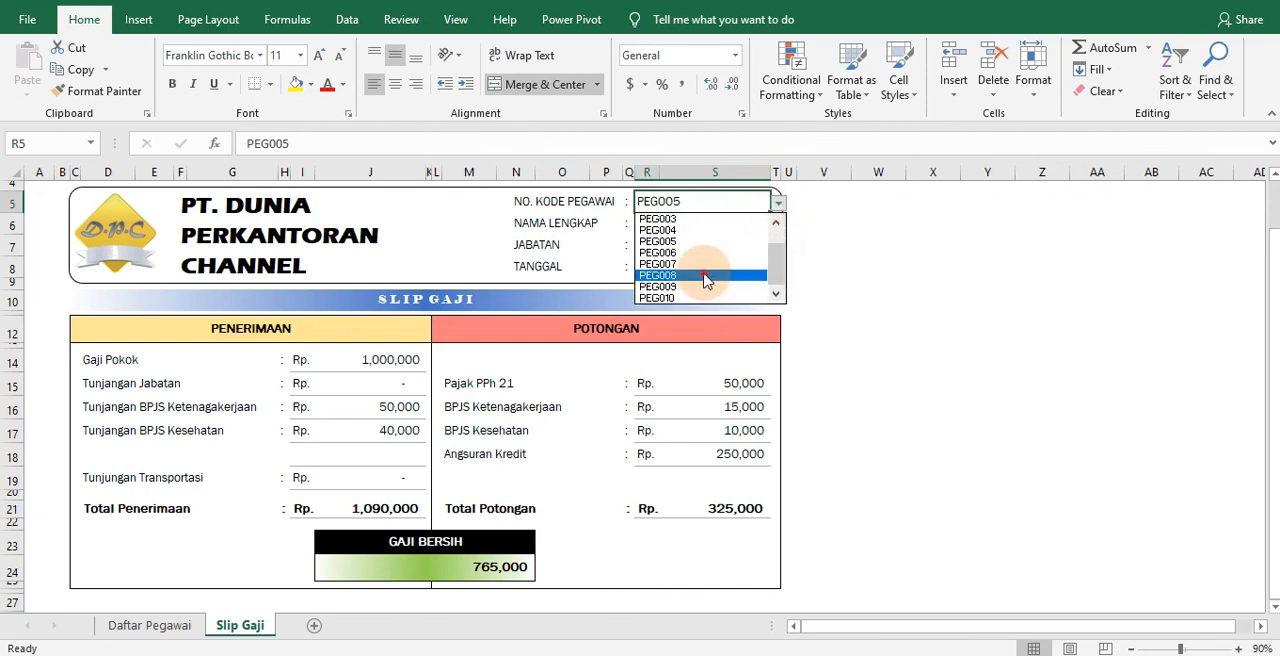
left_click(755, 276)
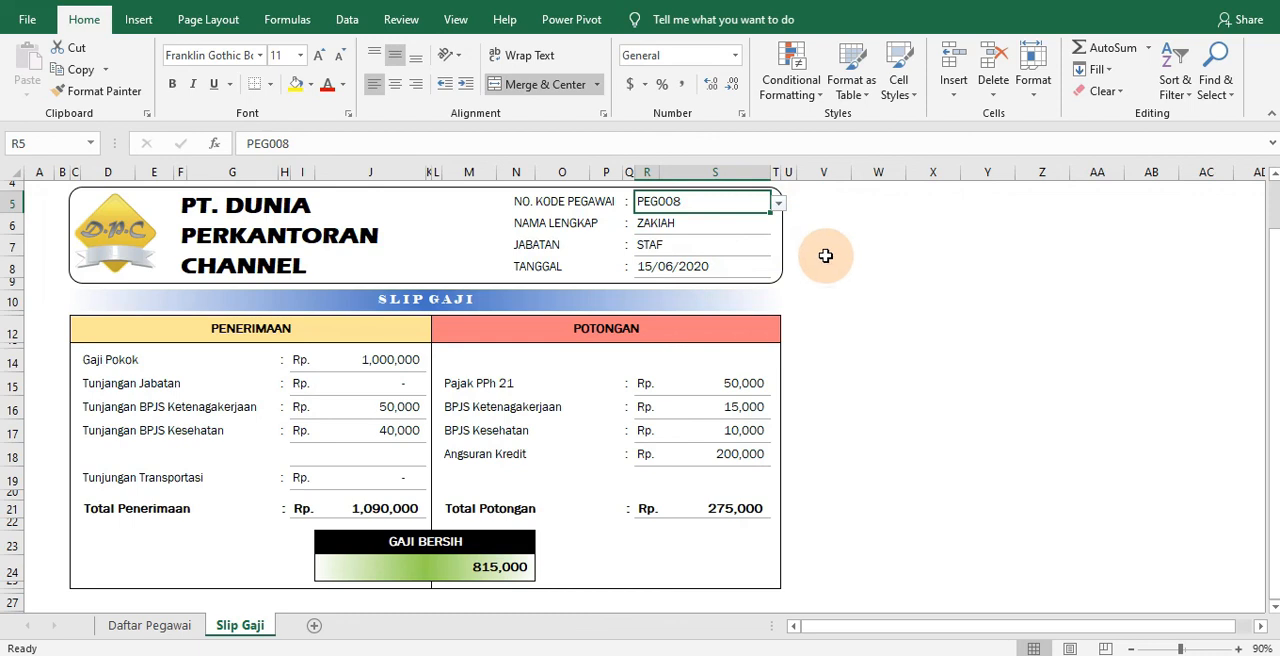
Switch No. Kode Pegawai in R5 to the fifth employee code and finally to the seventh to check the payslip
left_click(778, 203)
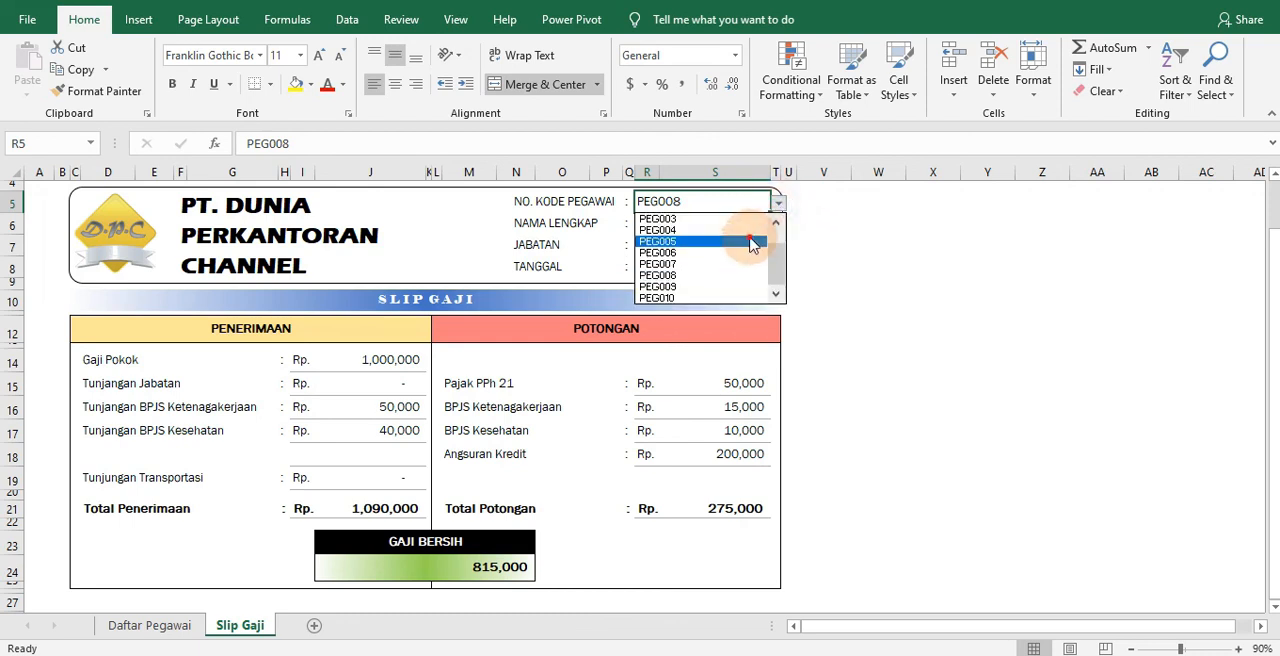
left_click(763, 242)
left_click(778, 203)
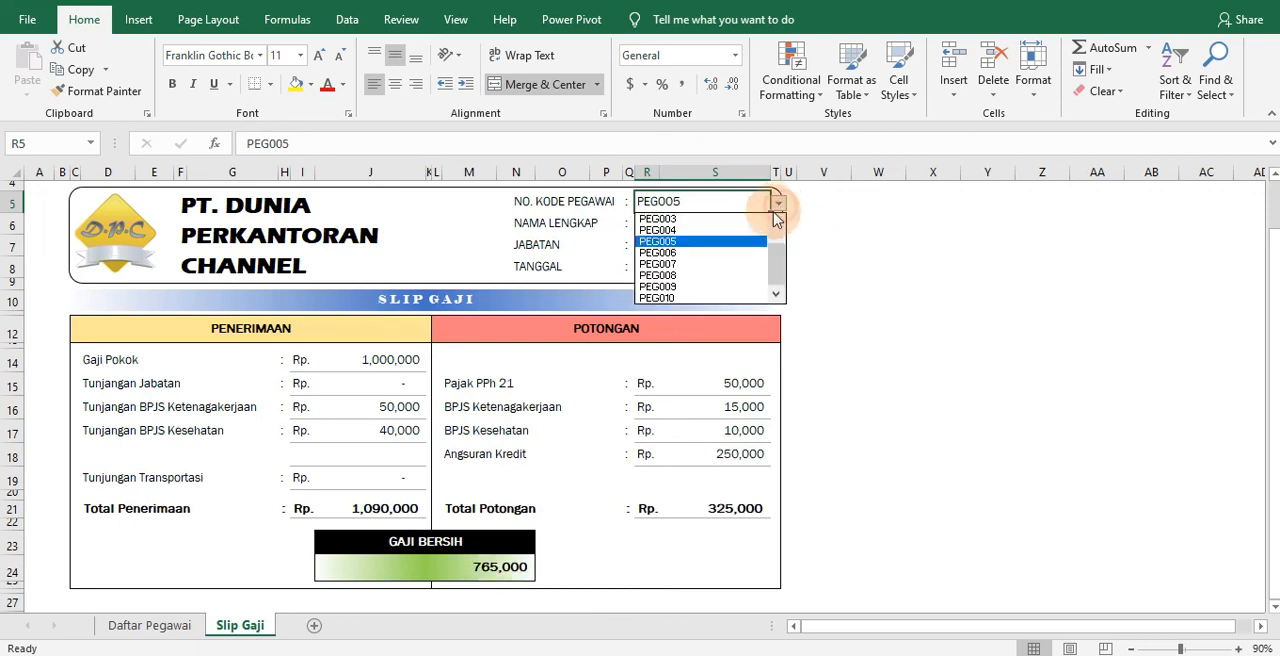
left_click(765, 264)
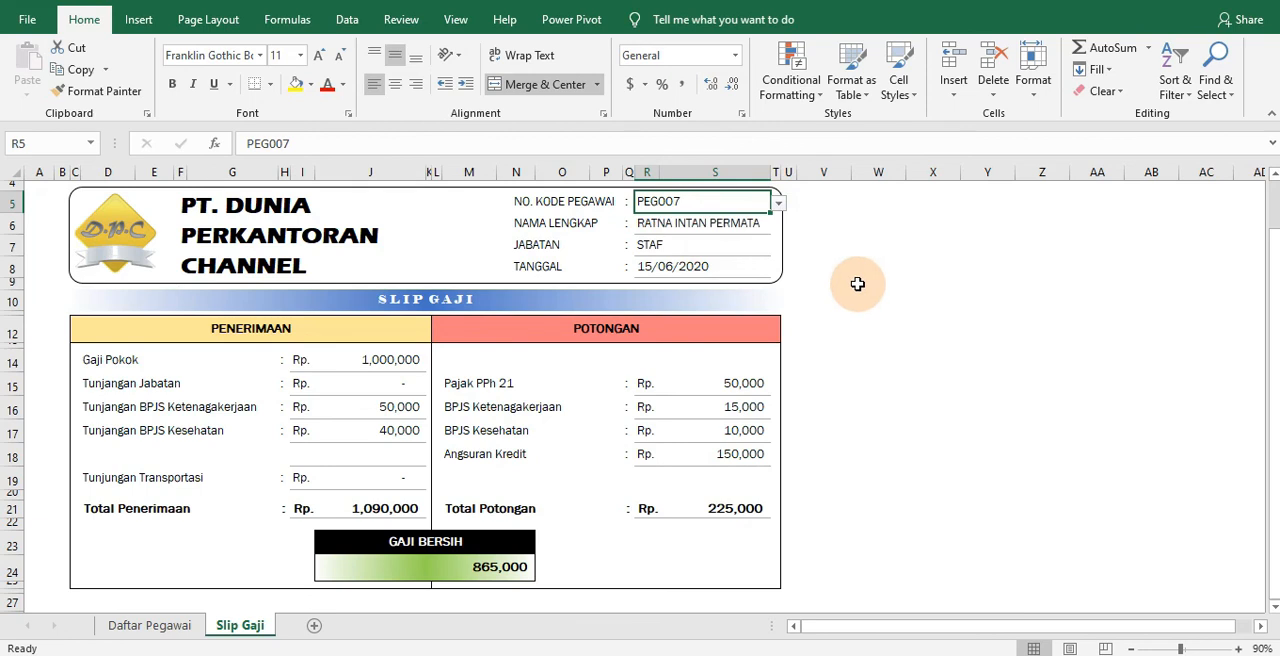